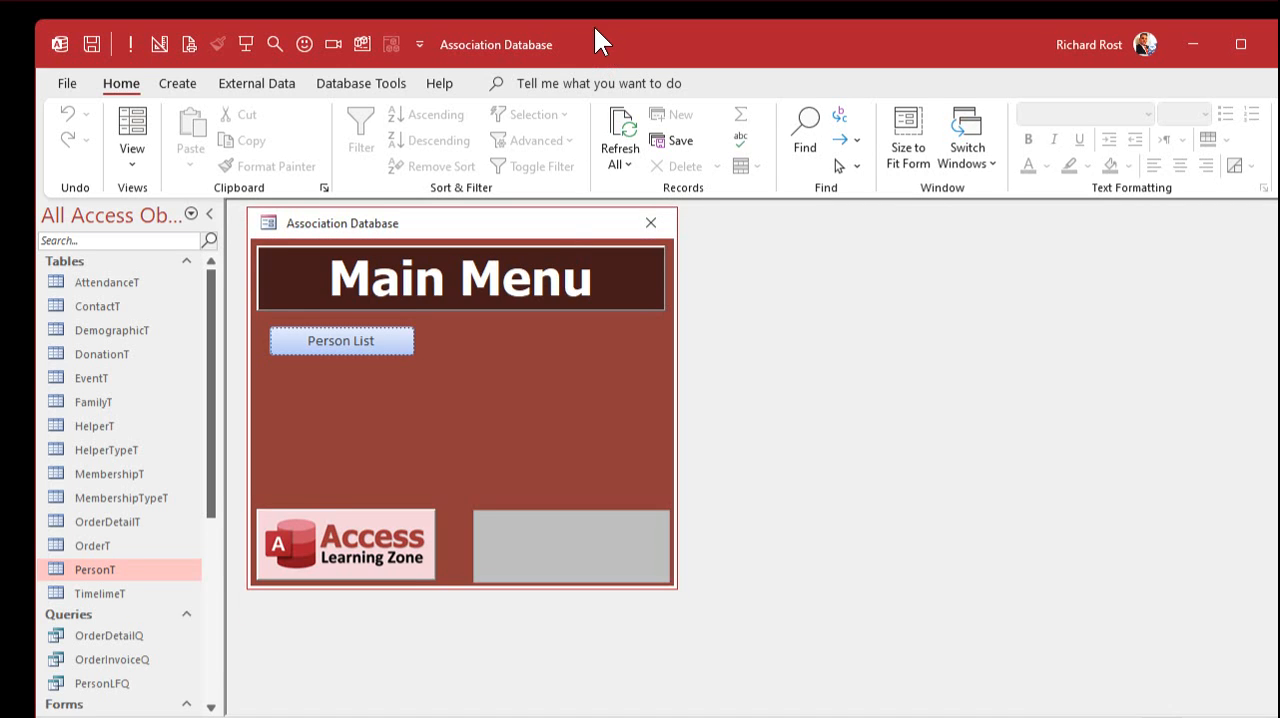
- Open the association database and rename the CustomerListF form as PersonListF
double_click(594, 27)
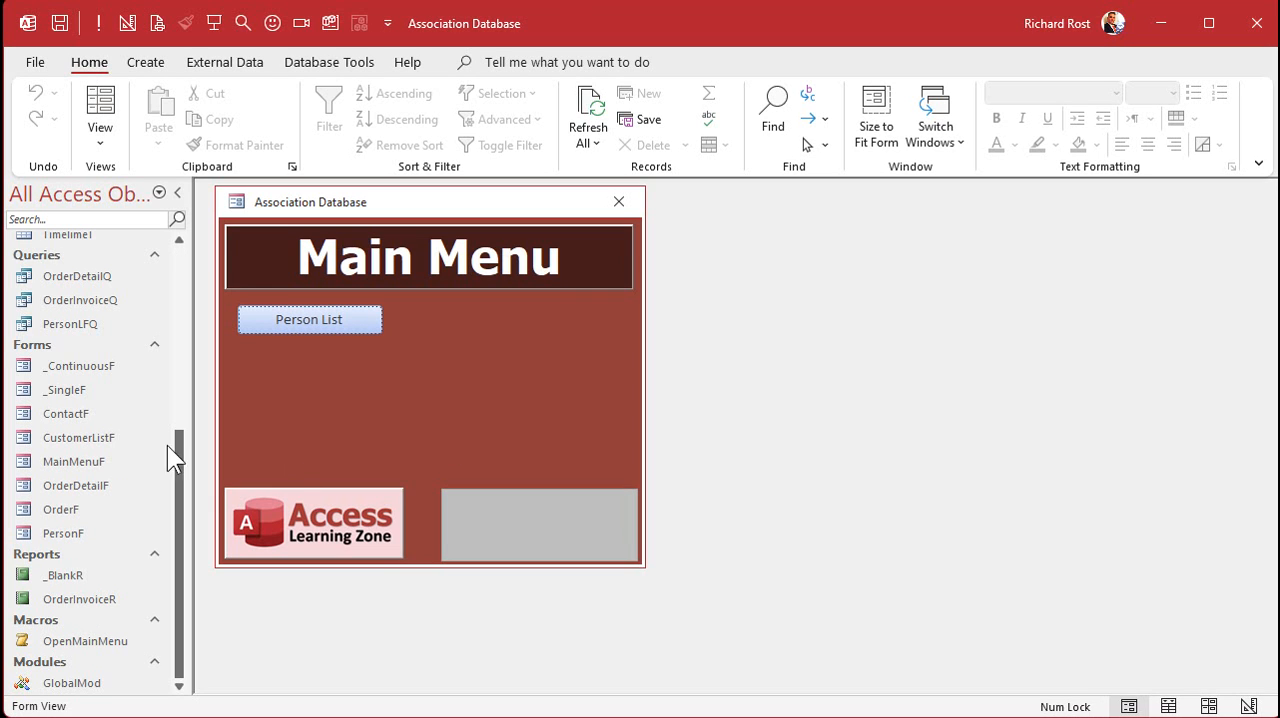
left_click(80, 438)
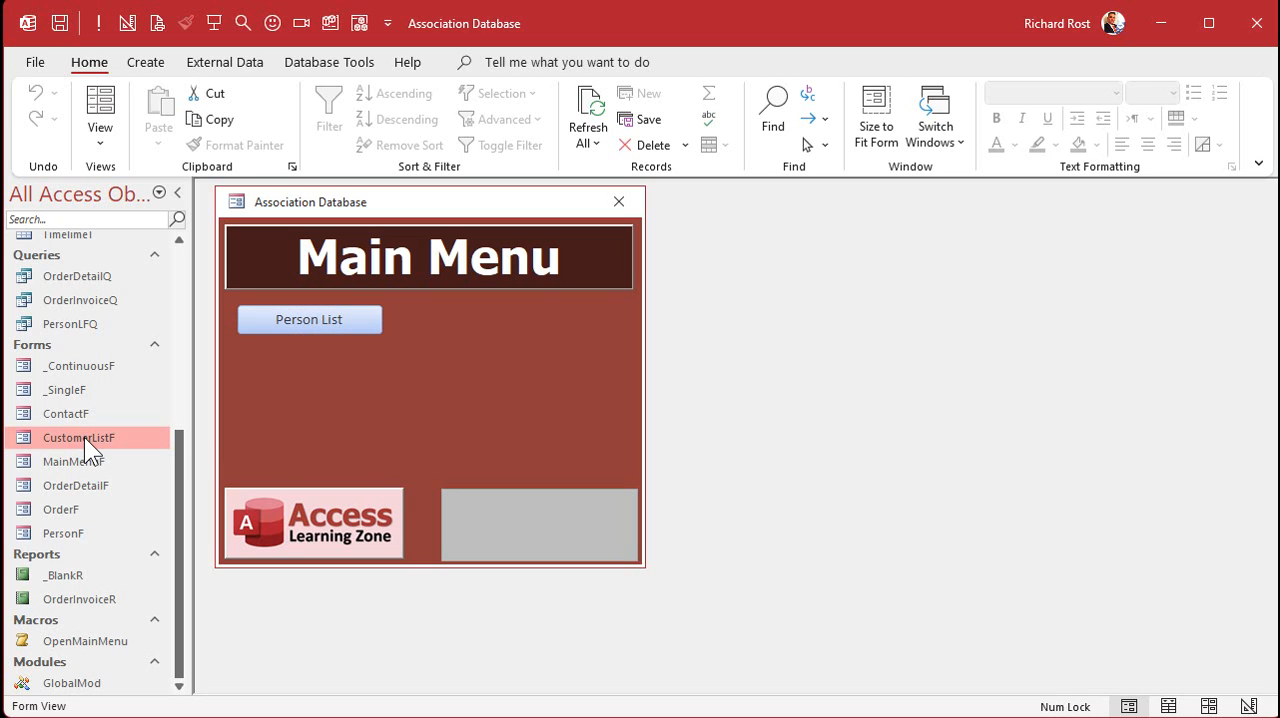
right_click(84, 437)
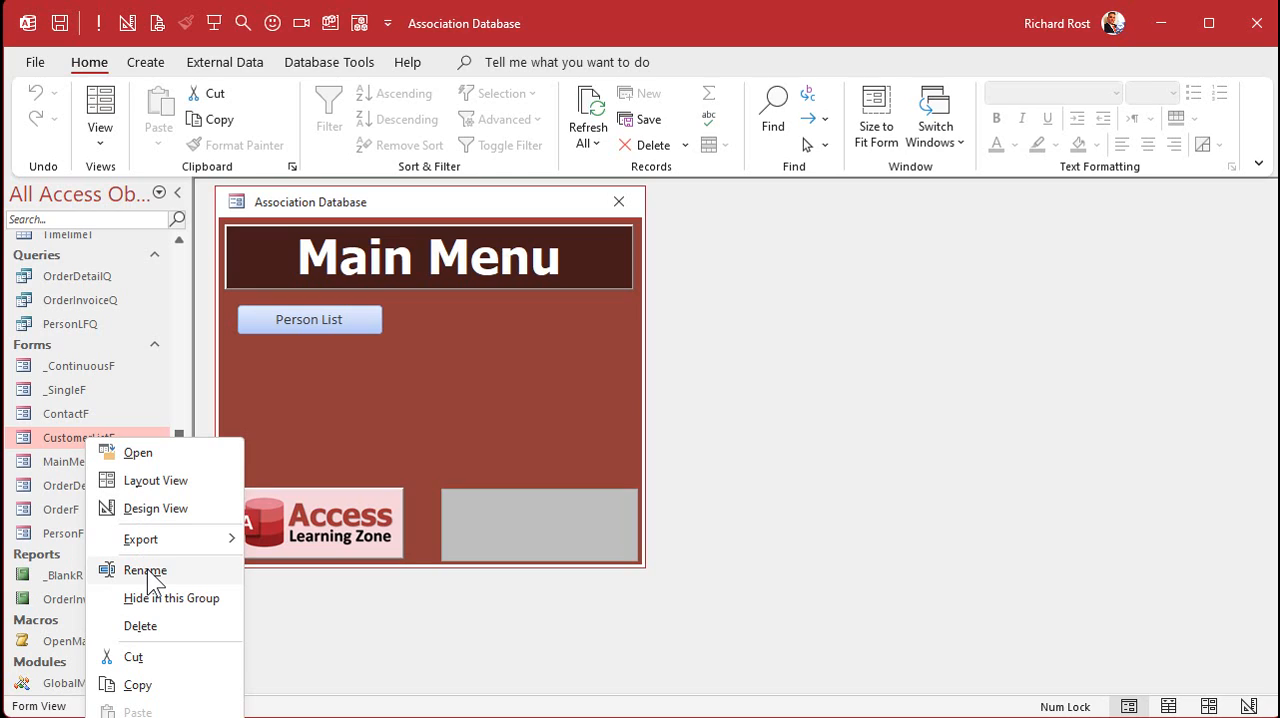
left_click(145, 570)
left_click(95, 437)
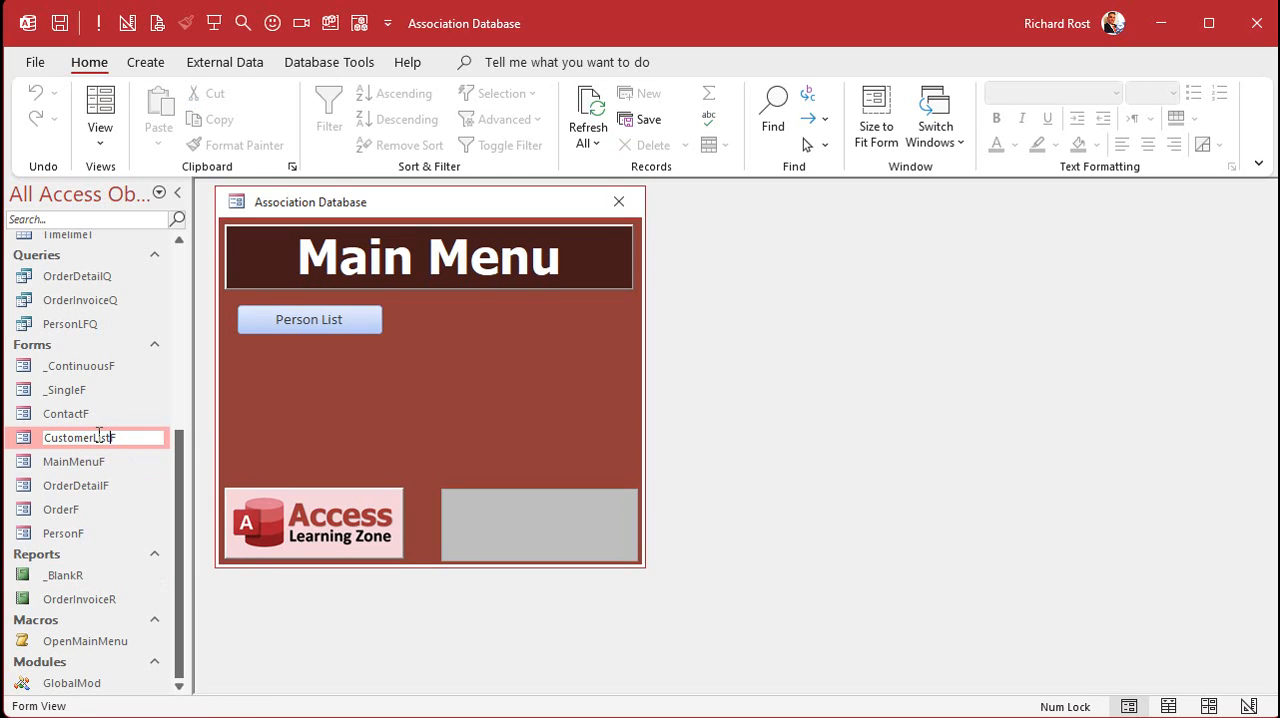
left_click_drag(93, 437, 18, 447)
type("Person")
key("Return")
- Open the PersonListF form and switch it to Design View
double_click(79, 534)
left_click_drag(448, 242, 438, 228)
right_click(438, 228)
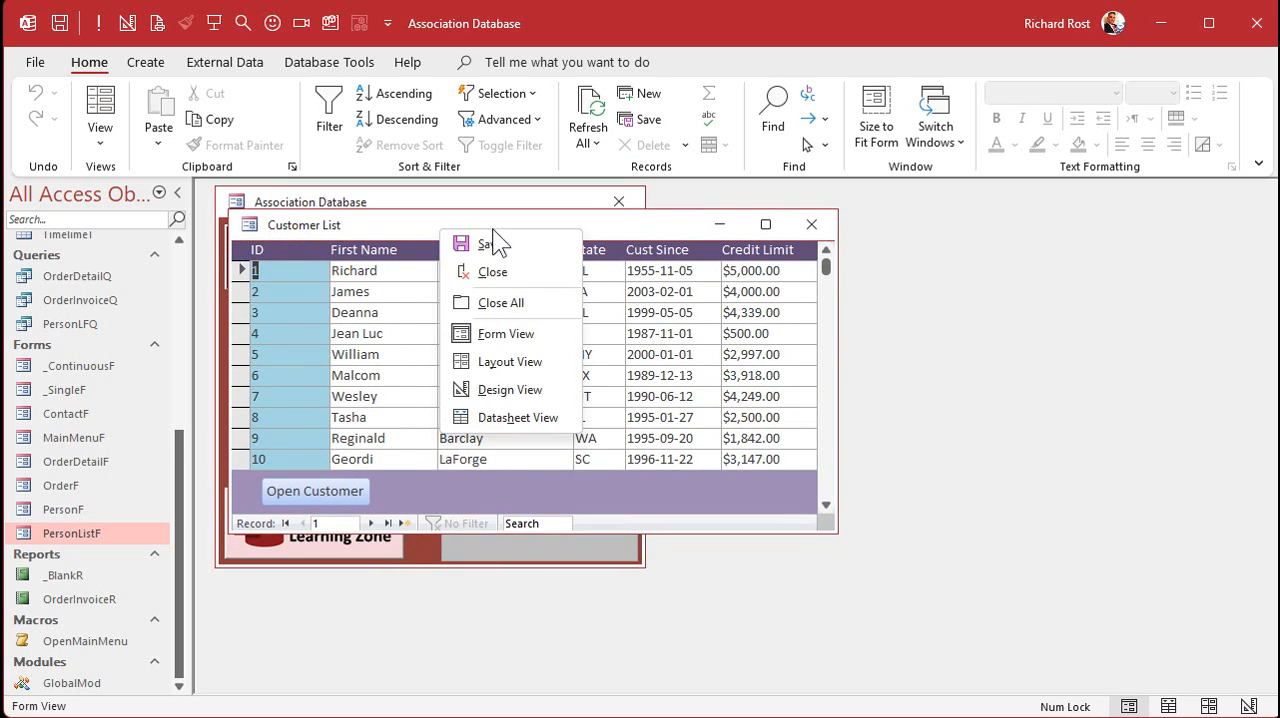
left_click(520, 390)
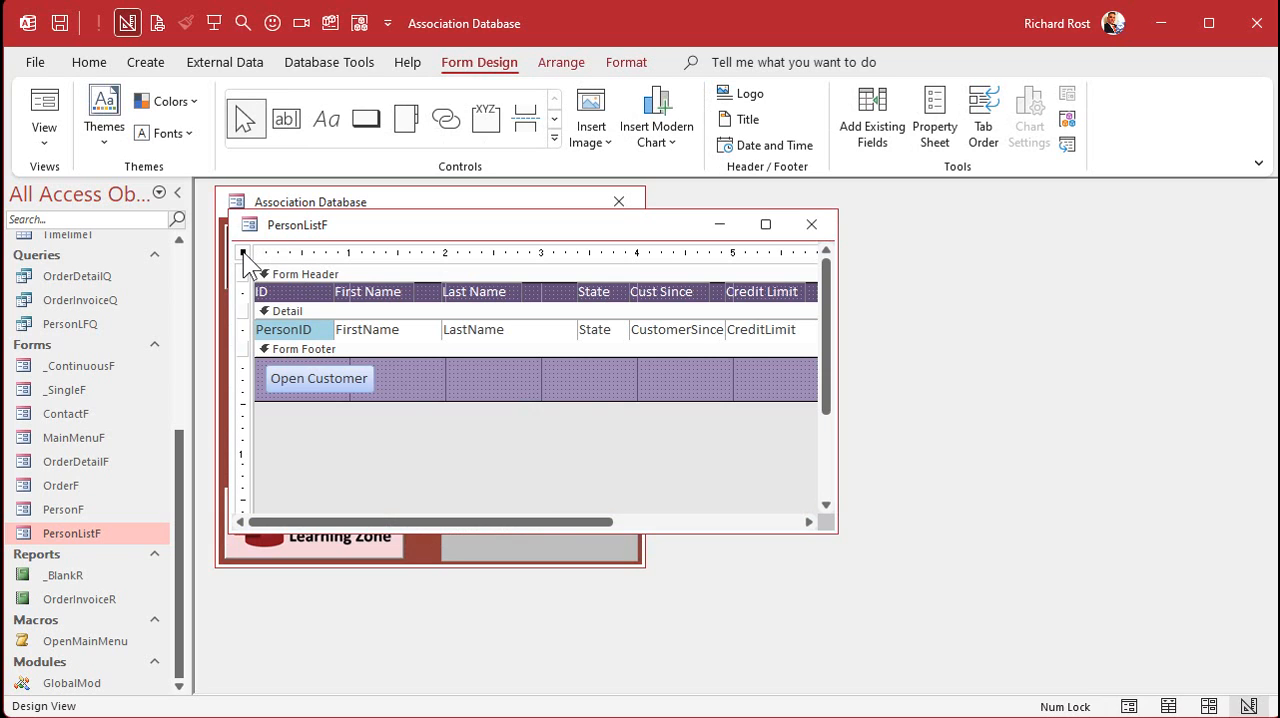
- Set the PersonListF form's caption to "People" and close the form
double_click(243, 251)
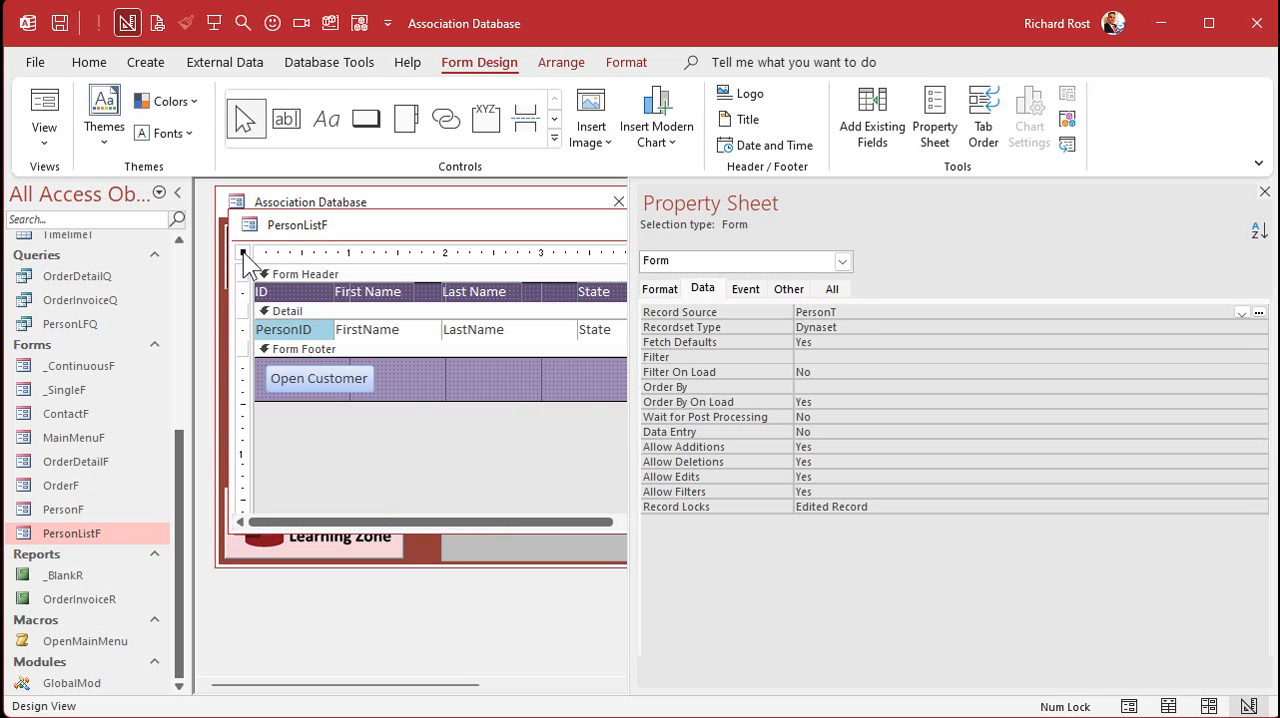
left_click(660, 288)
left_click(820, 312)
double_click(820, 312)
key("Home")
key("shift+End")
type("People")
key("Return")
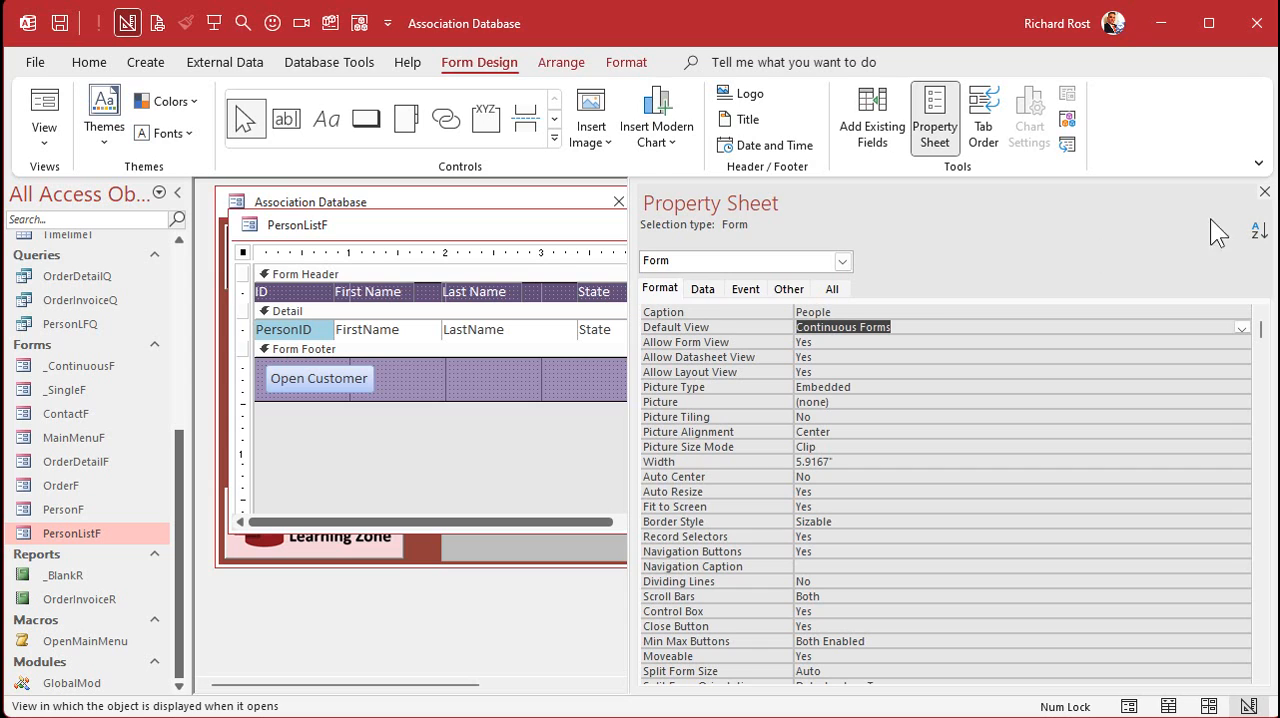
left_click(1264, 191)
left_click(806, 222)
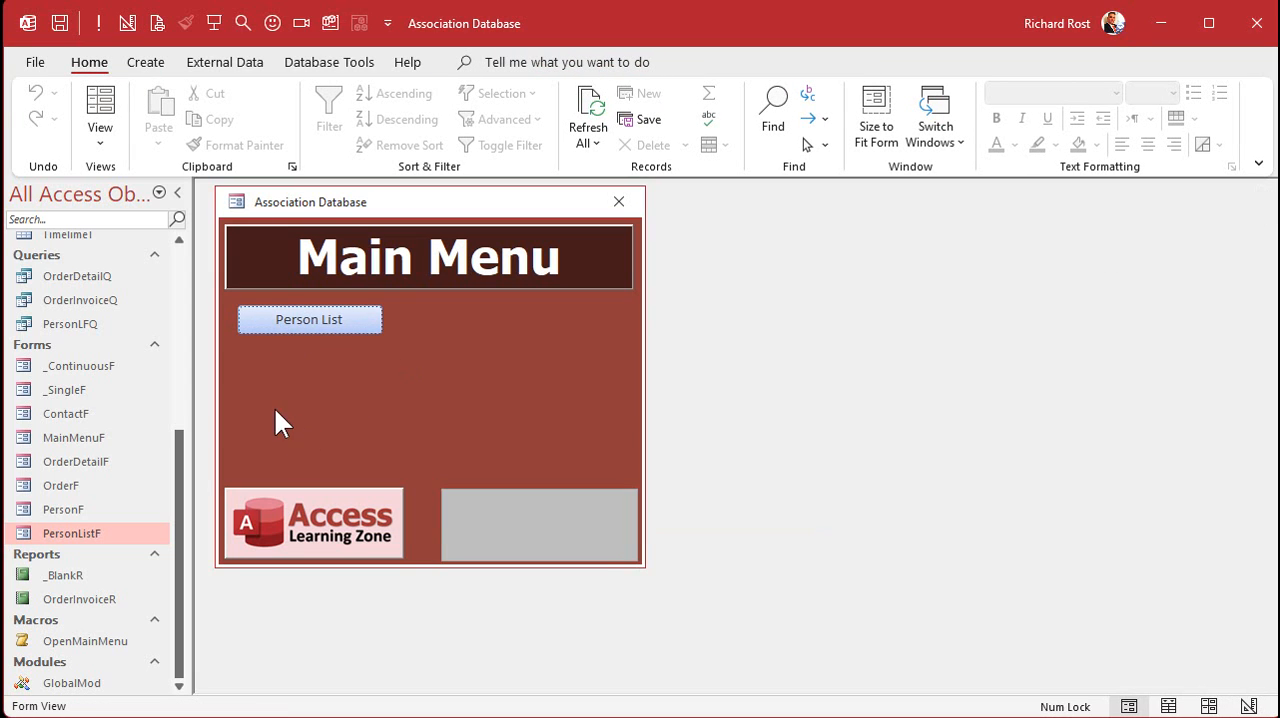
- Switch the main menu form to Design View and open the click event code of its Person List button
right_click(324, 372)
left_click(402, 445)
left_click(357, 364)
right_click(357, 364)
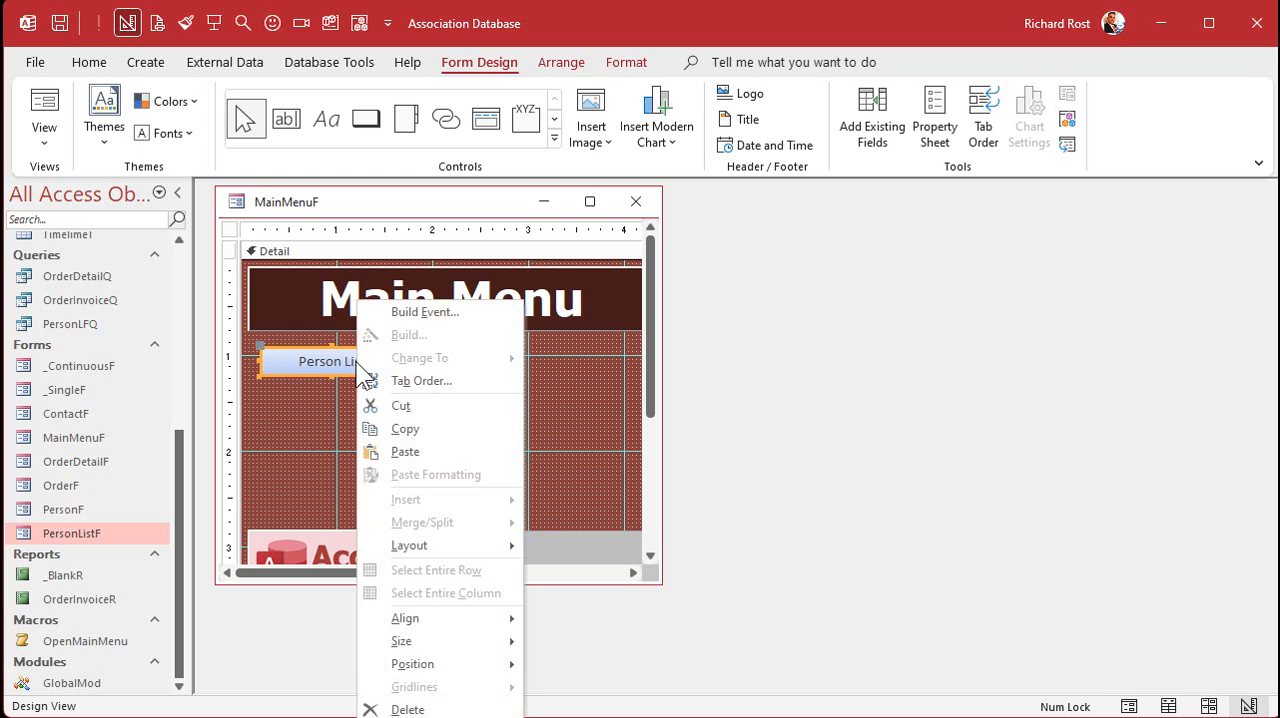
left_click(425, 312)
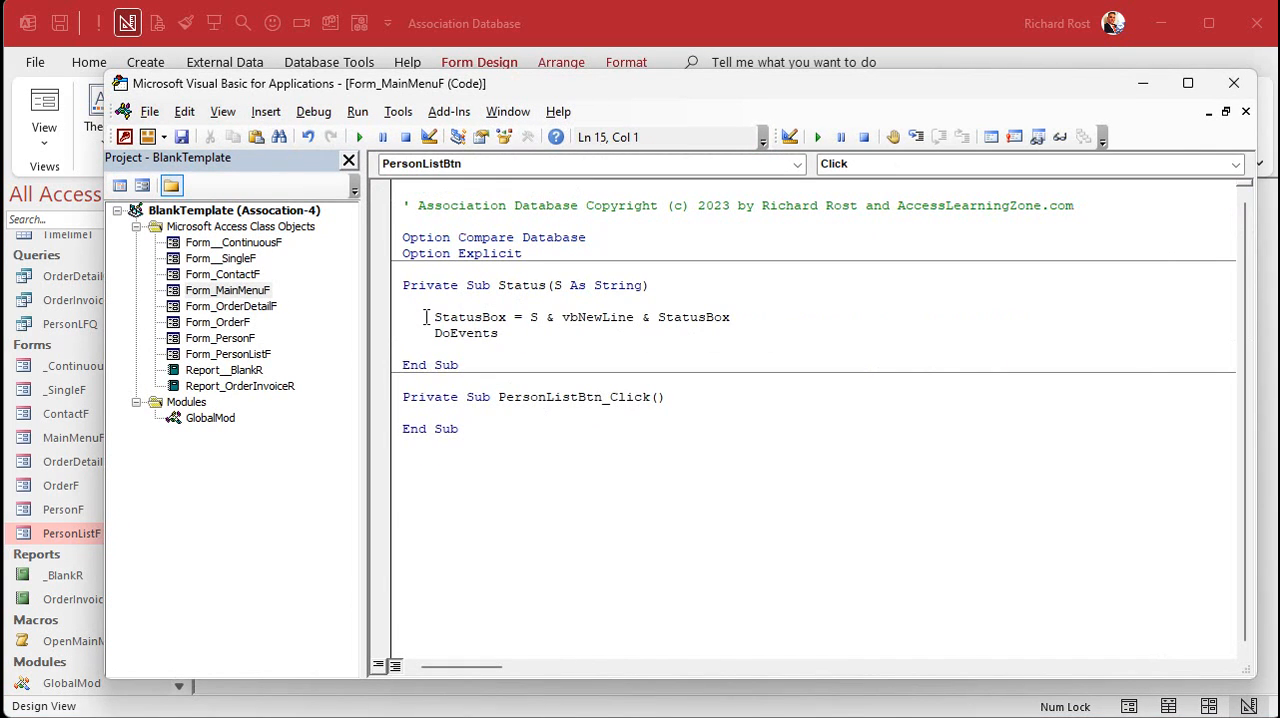
- Add DoCmd.OpenForm "PersonListF" to the PersonListBtn_Click procedure, and close the code editor and the main menu form
key("Return")
key("Return")
key("Up")
key("Tab")
type("do")
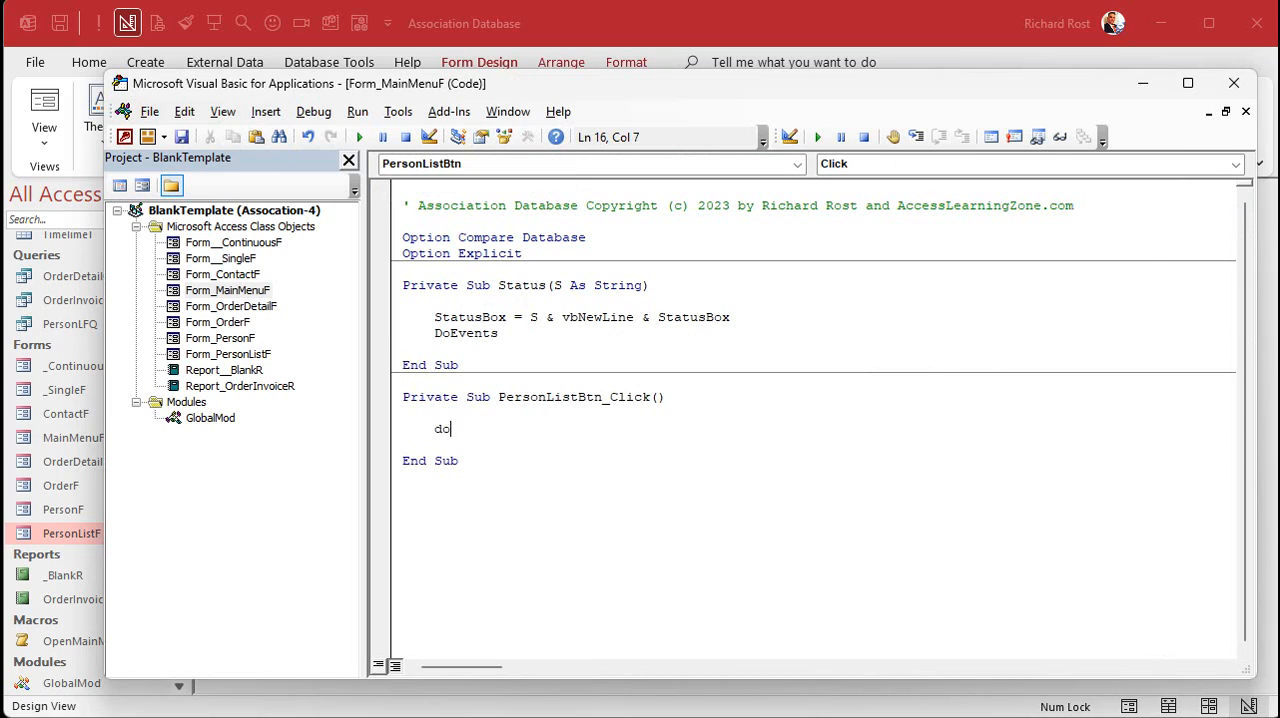
type("cmd.OpenForm \"")
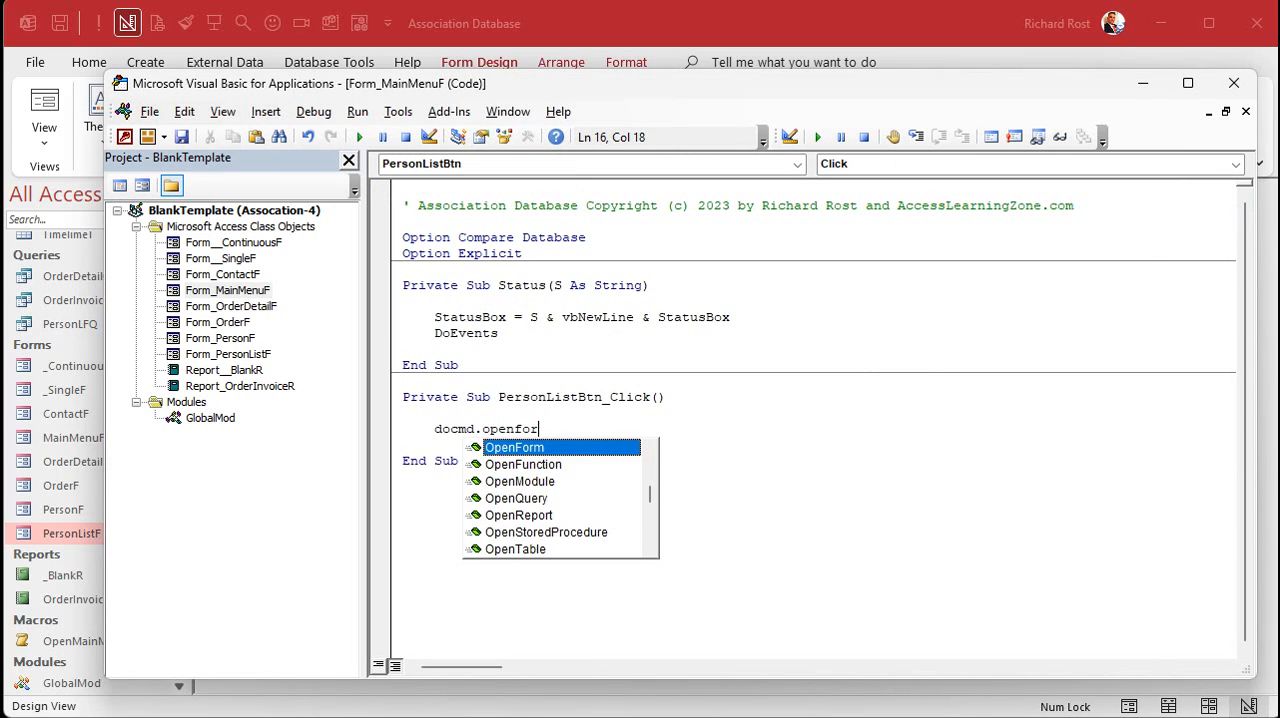
type("PersonListF\"")
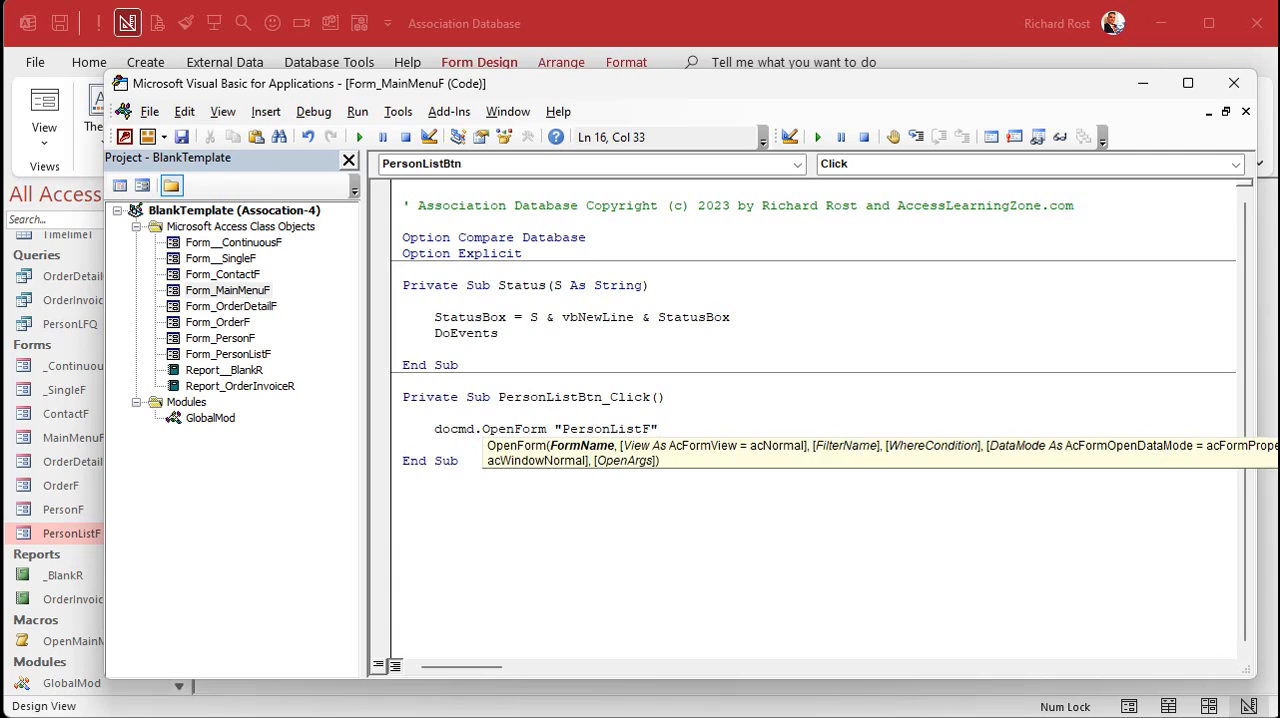
key("Down")
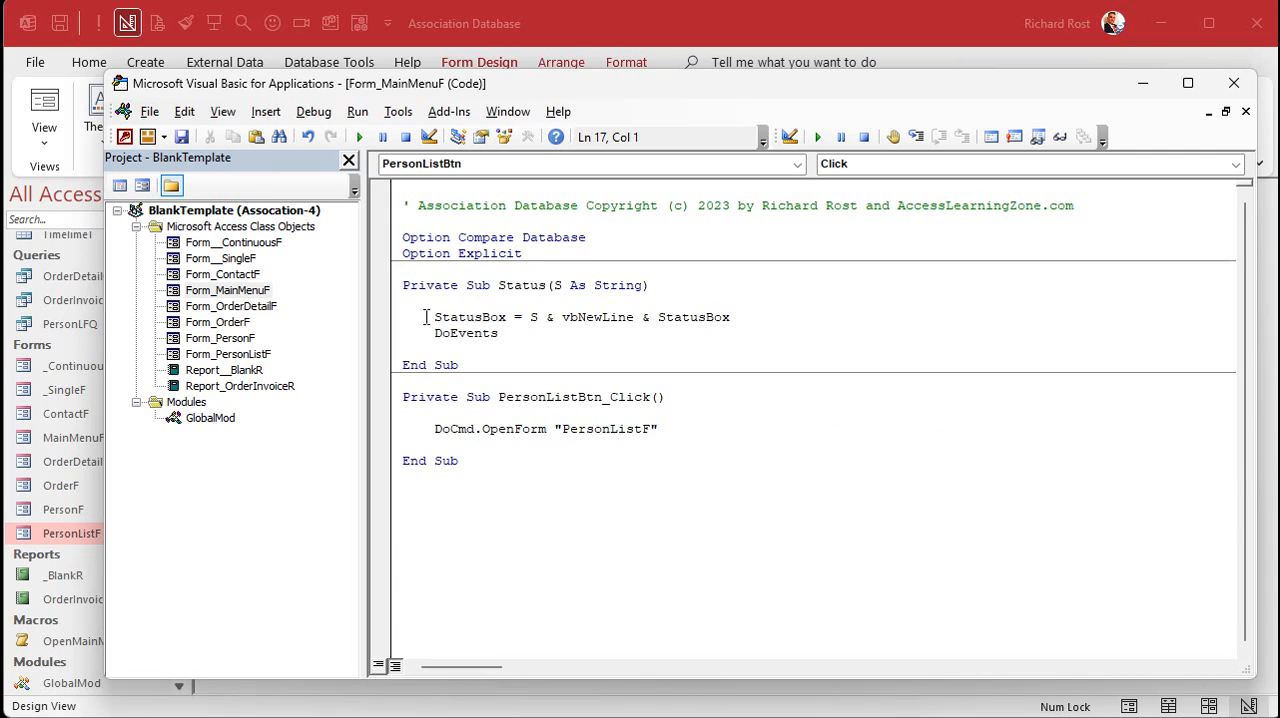
left_click(1234, 83)
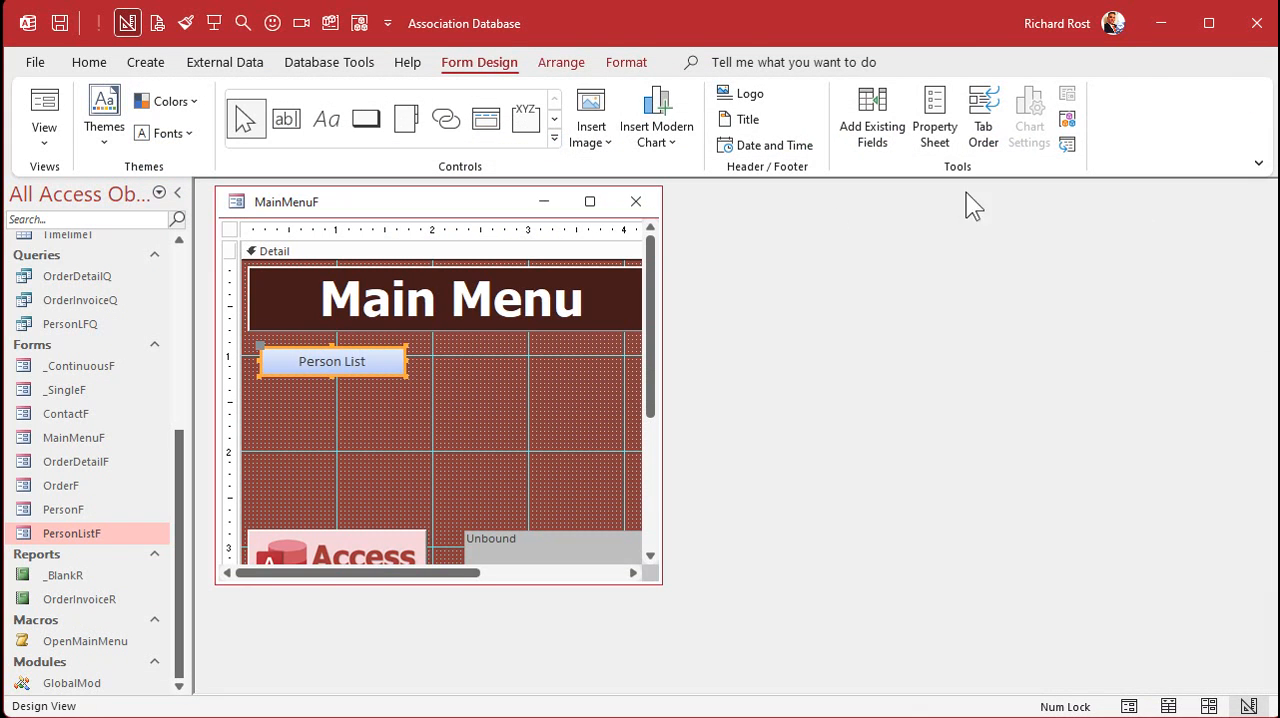
left_click(633, 201)
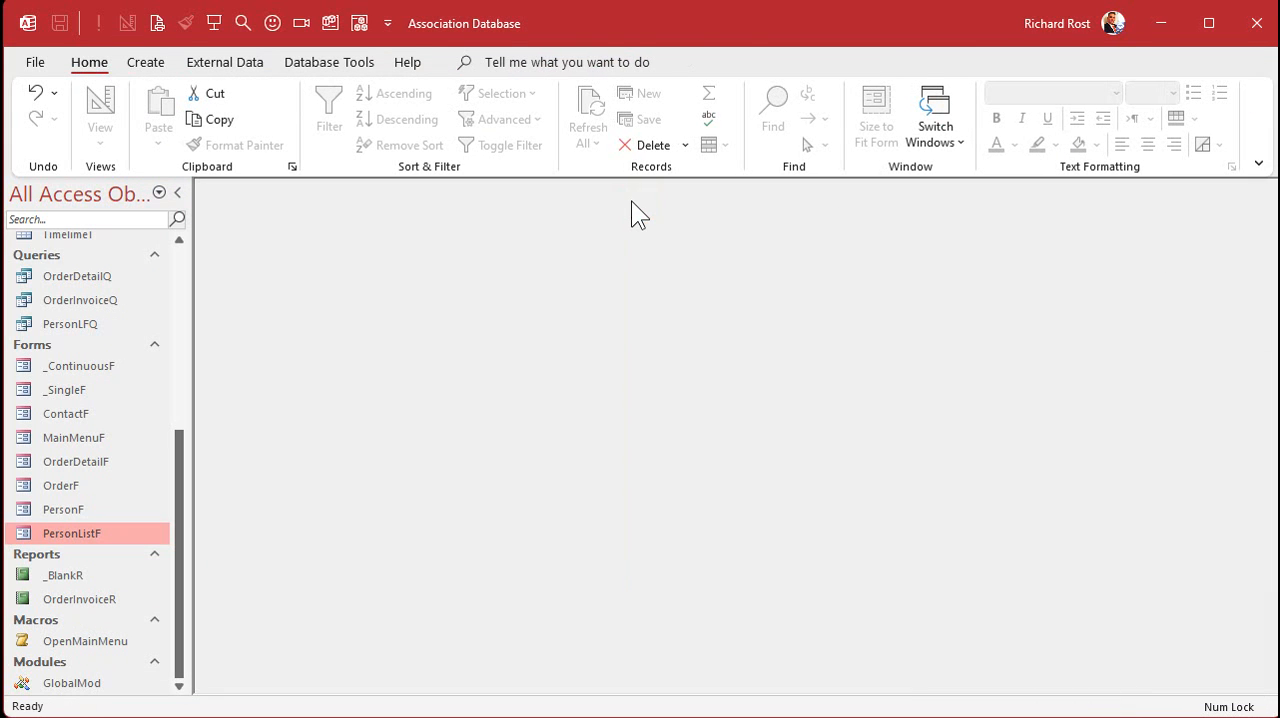
- Reopen the main menu and test its Person List button, closing the People form after checking it
left_click(214, 24)
left_click(321, 310)
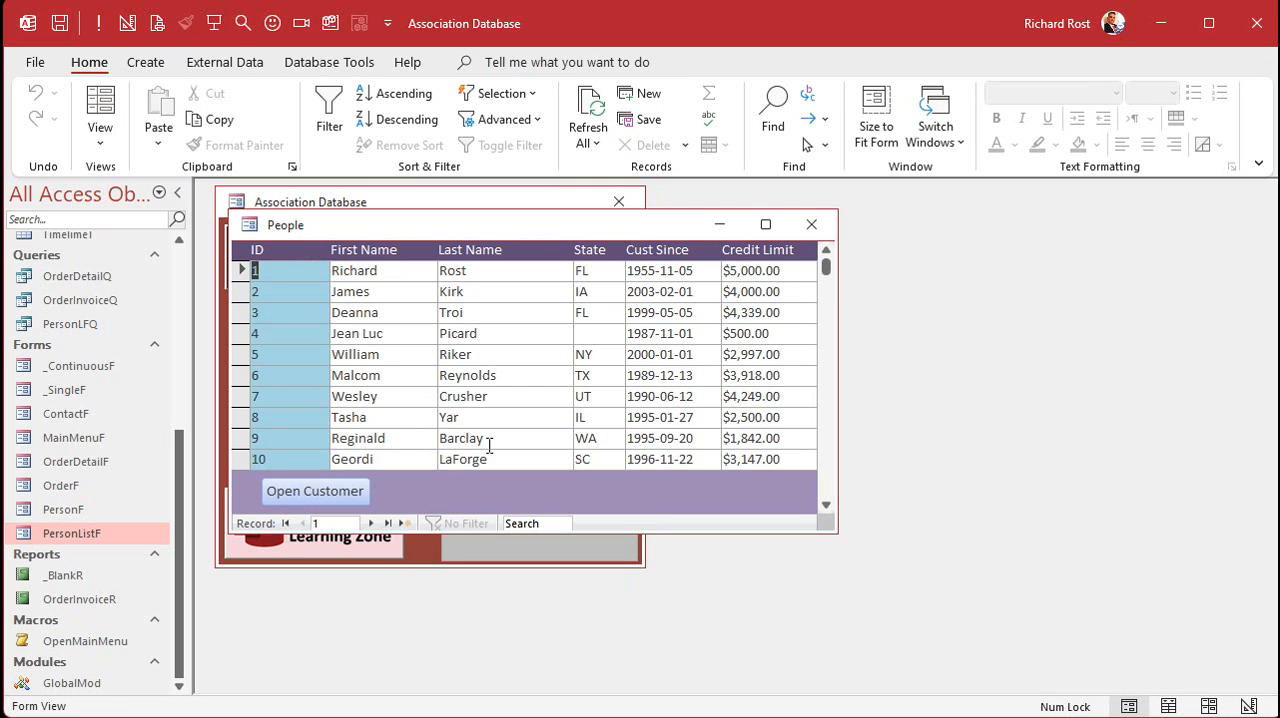
left_click_drag(487, 224, 487, 232)
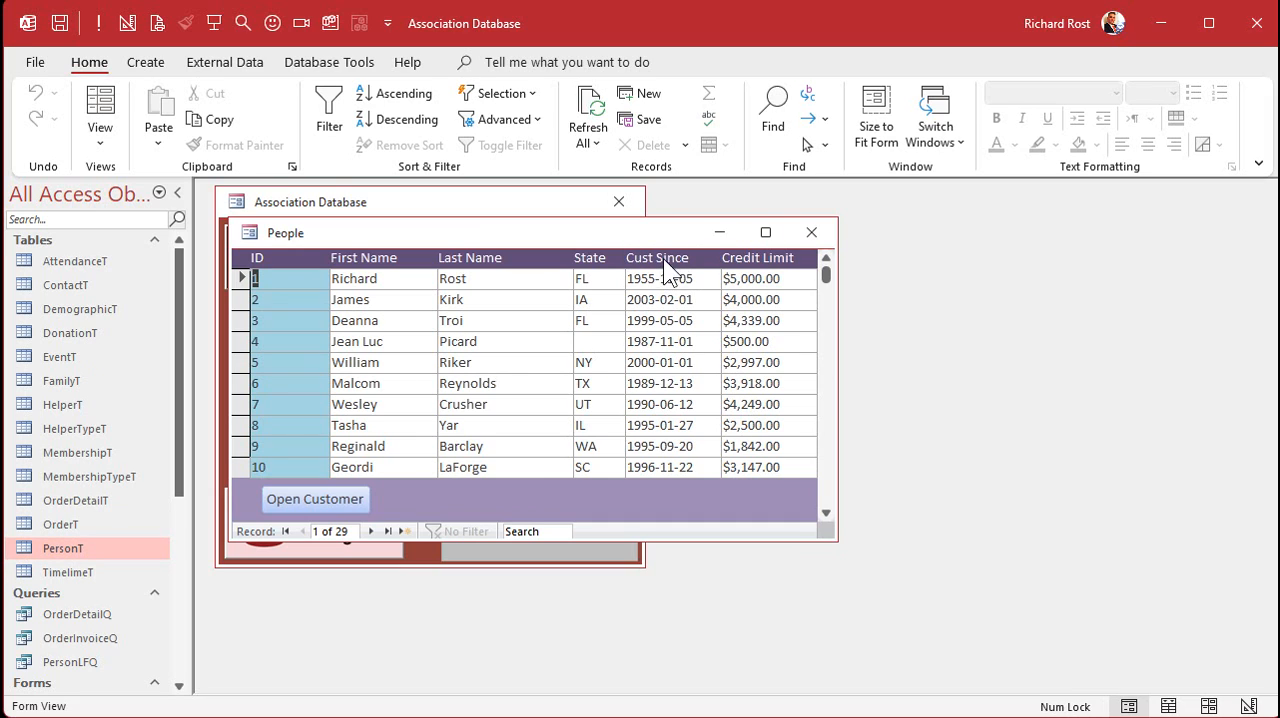
left_click(811, 232)
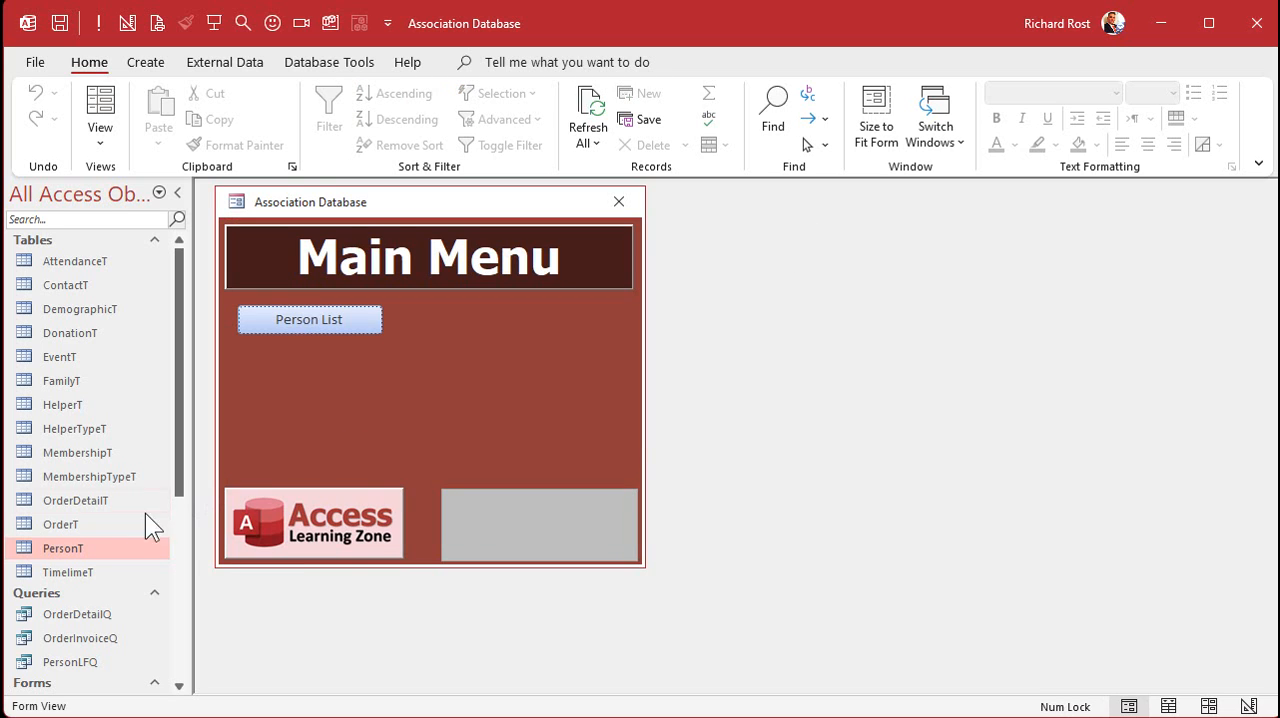
- Open the PersonT table in Design View and maximize its window
right_click(70, 549)
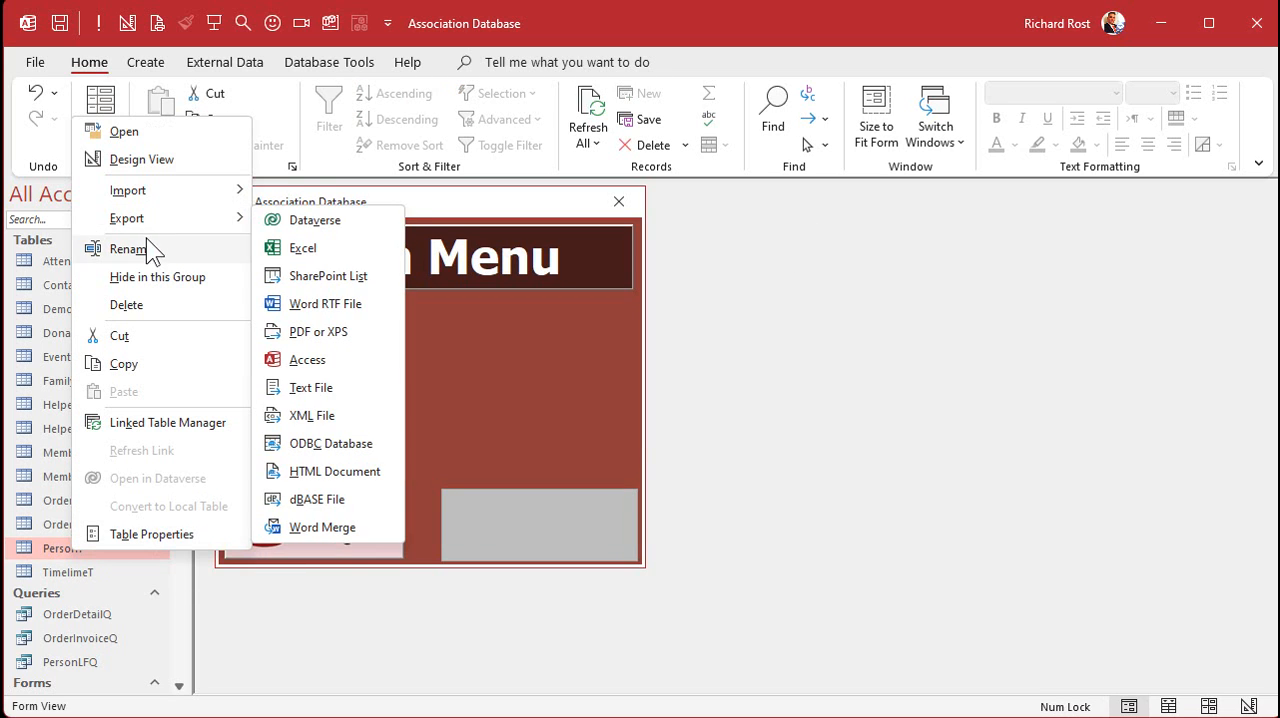
left_click(140, 160)
left_click_drag(278, 231, 290, 194)
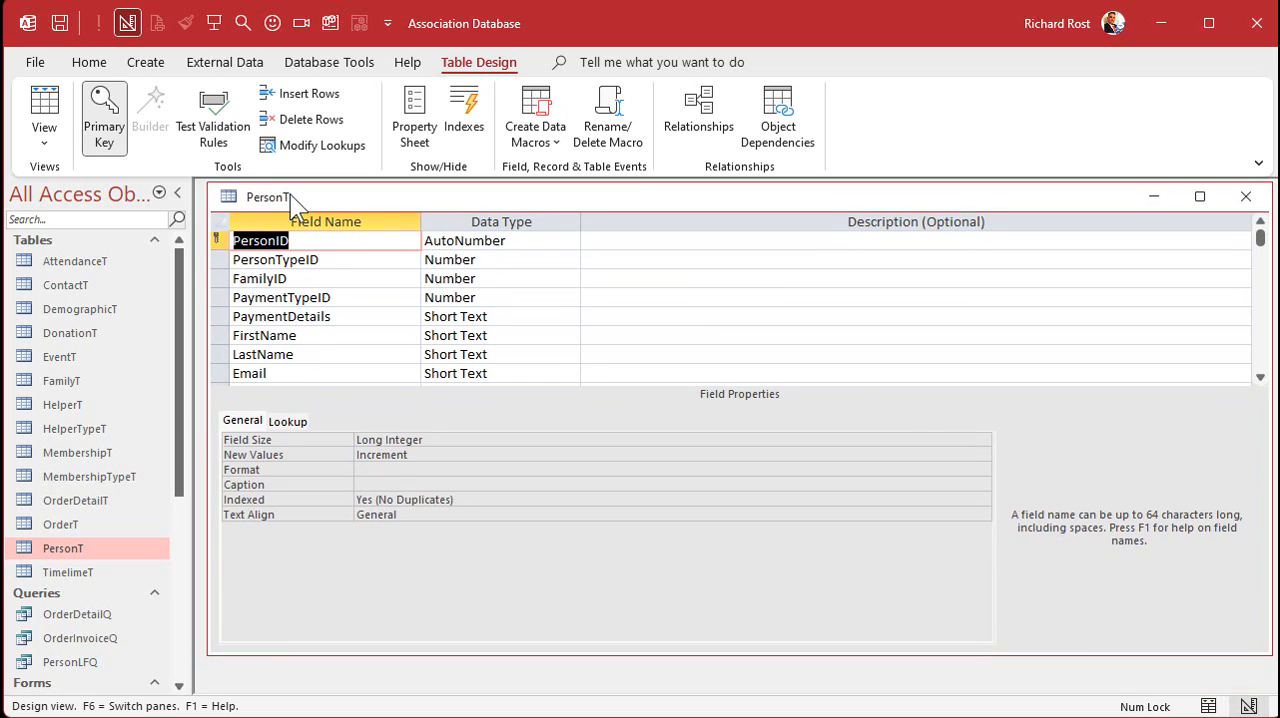
double_click(290, 194)
- Permanently delete the FamilySize field from the PersonT table
scroll(316, 293, "down", 2)
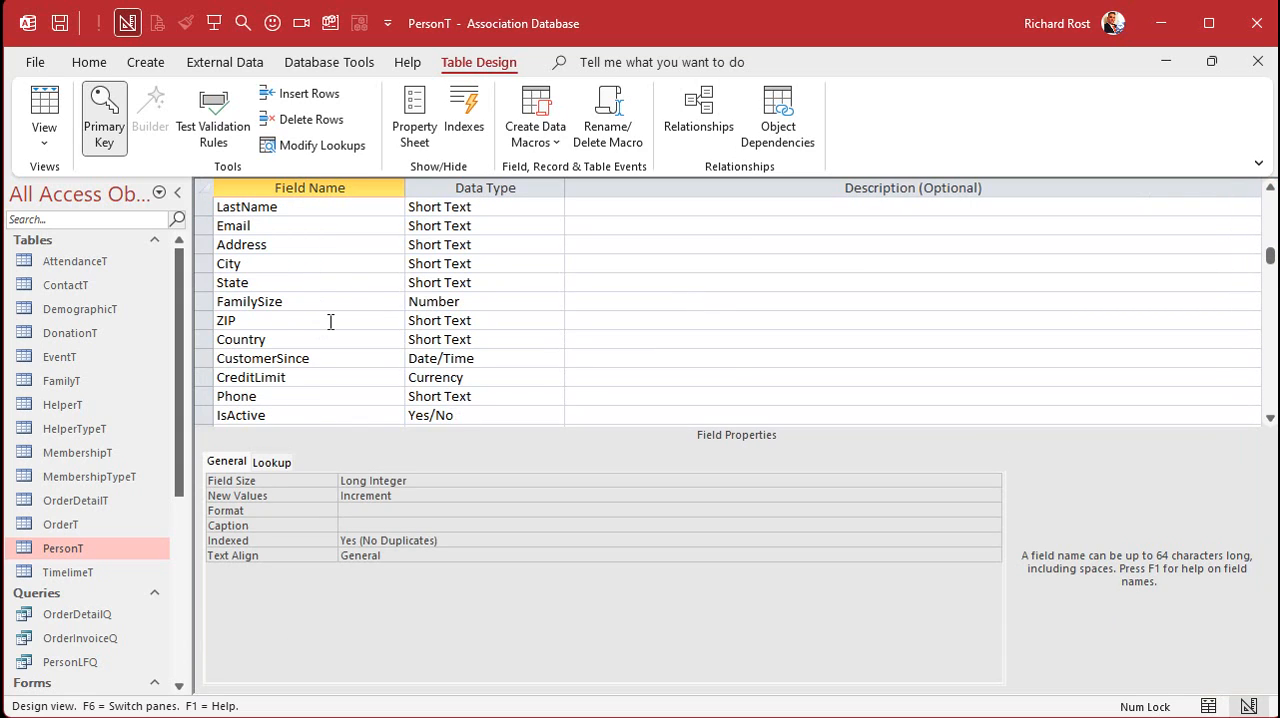
left_click(309, 305)
scroll(312, 302, "down", 4)
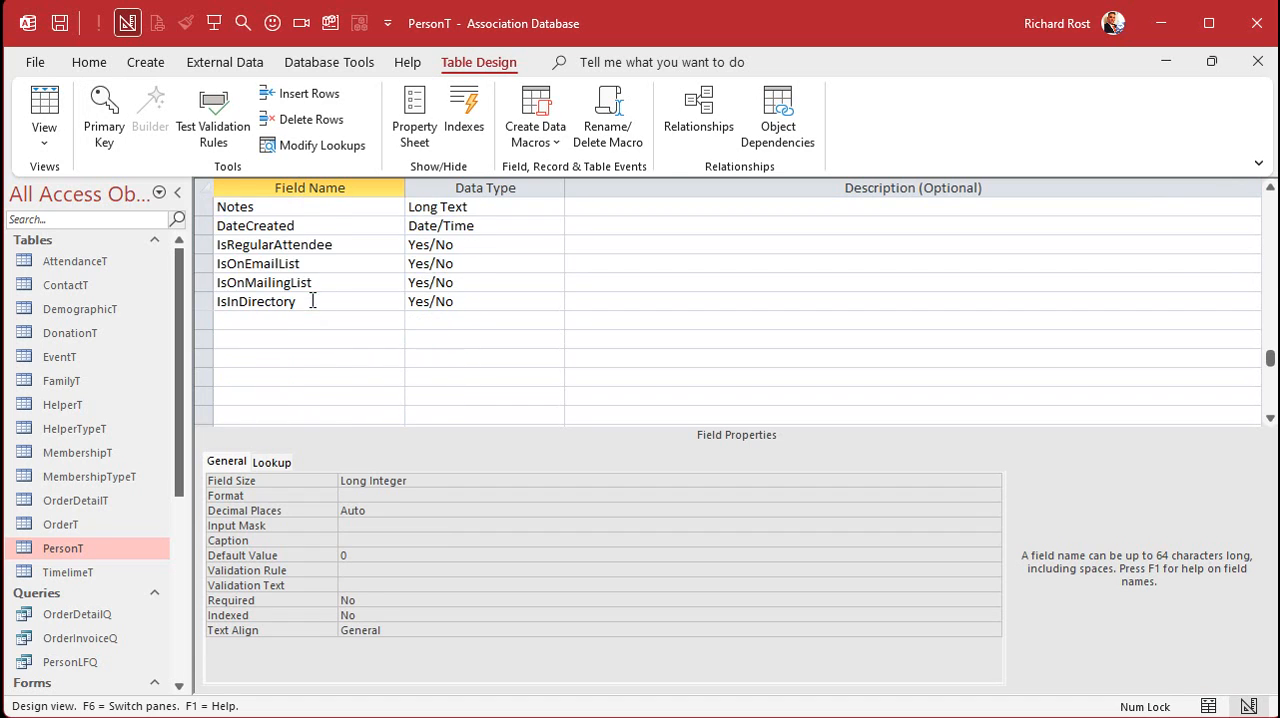
scroll(314, 298, "up", 2)
scroll(314, 296, "up", 1)
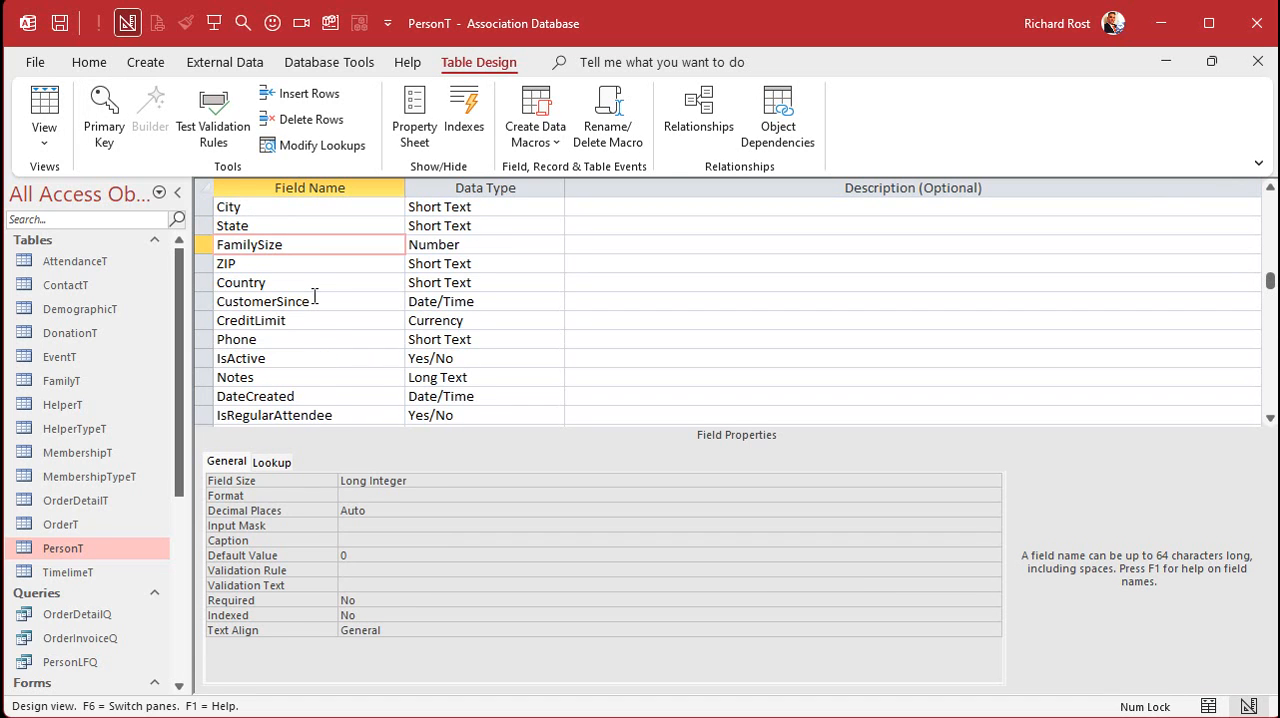
left_click(314, 296)
left_click(205, 248)
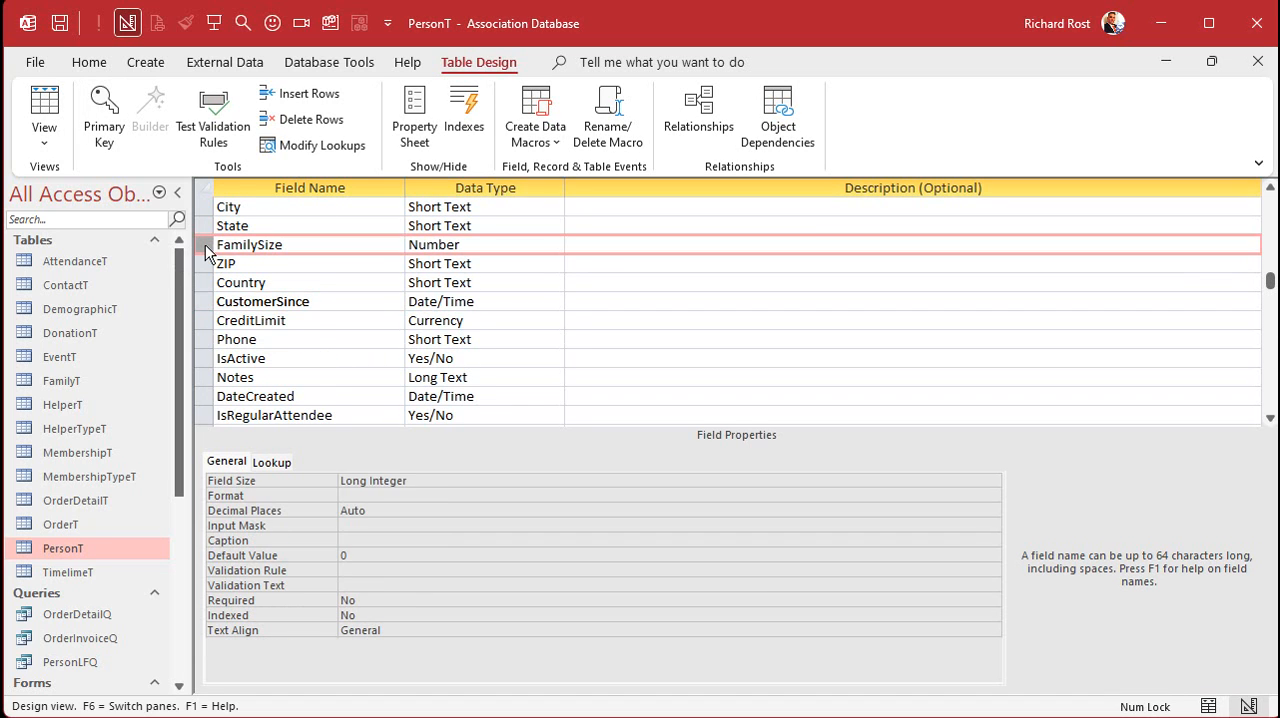
key("Delete")
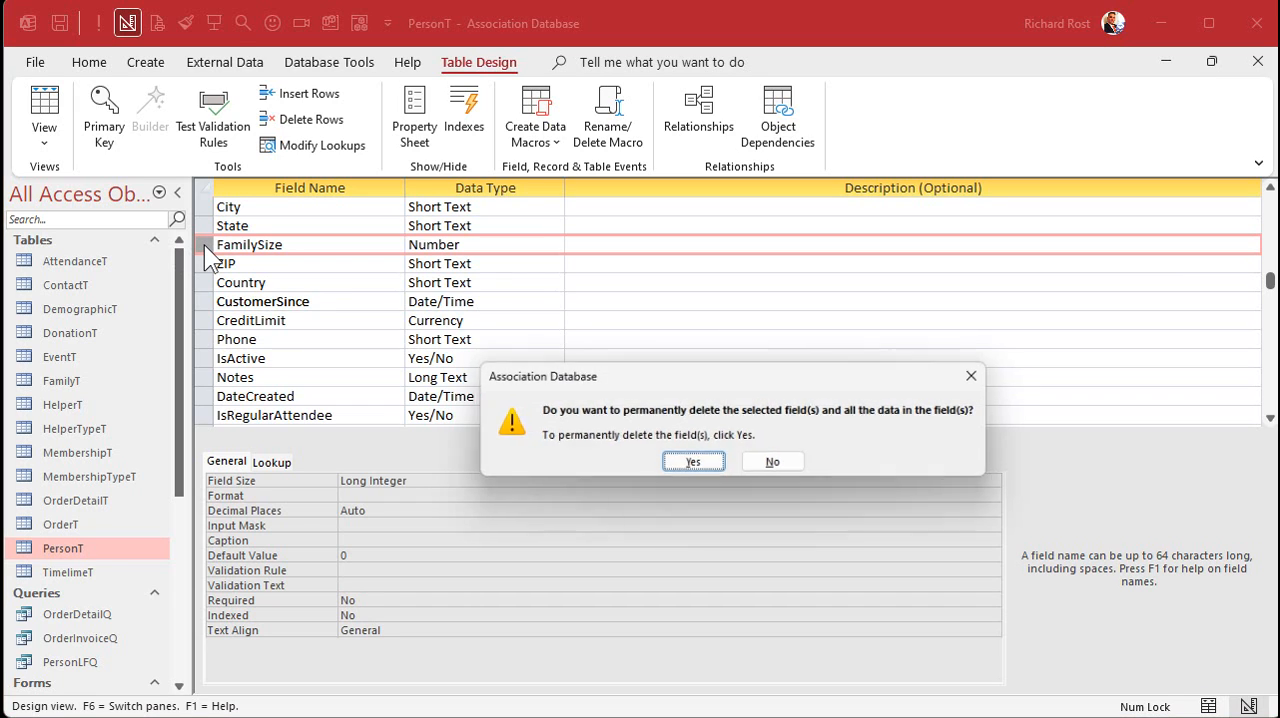
left_click(690, 465)
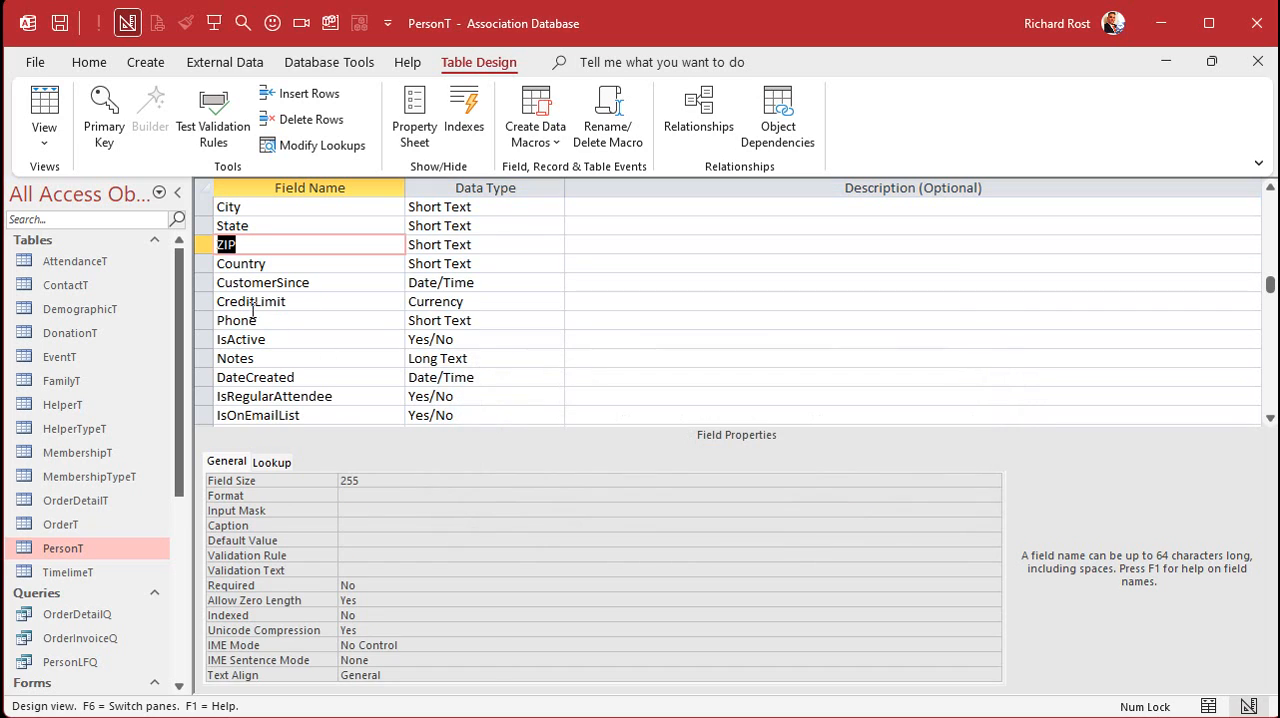
- Permanently delete the CustomerSince and CreditLimit fields from the PersonT table
left_click(207, 284)
key("Delete")
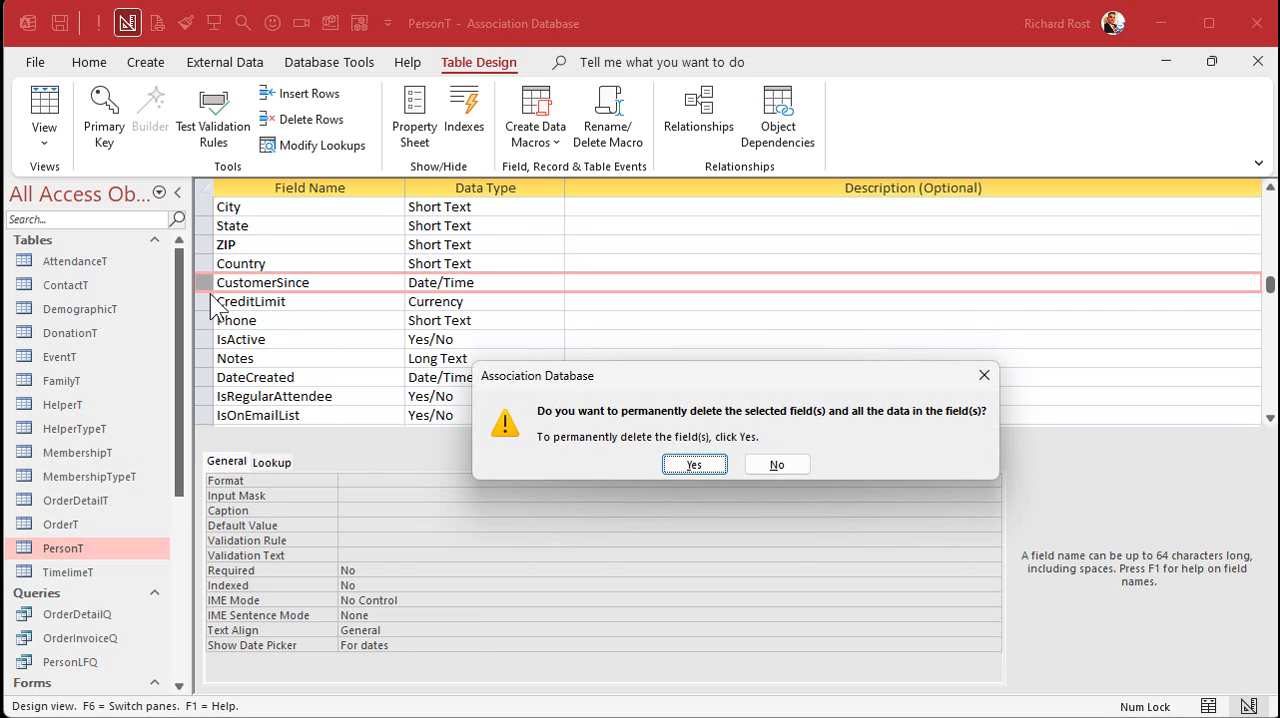
left_click(693, 465)
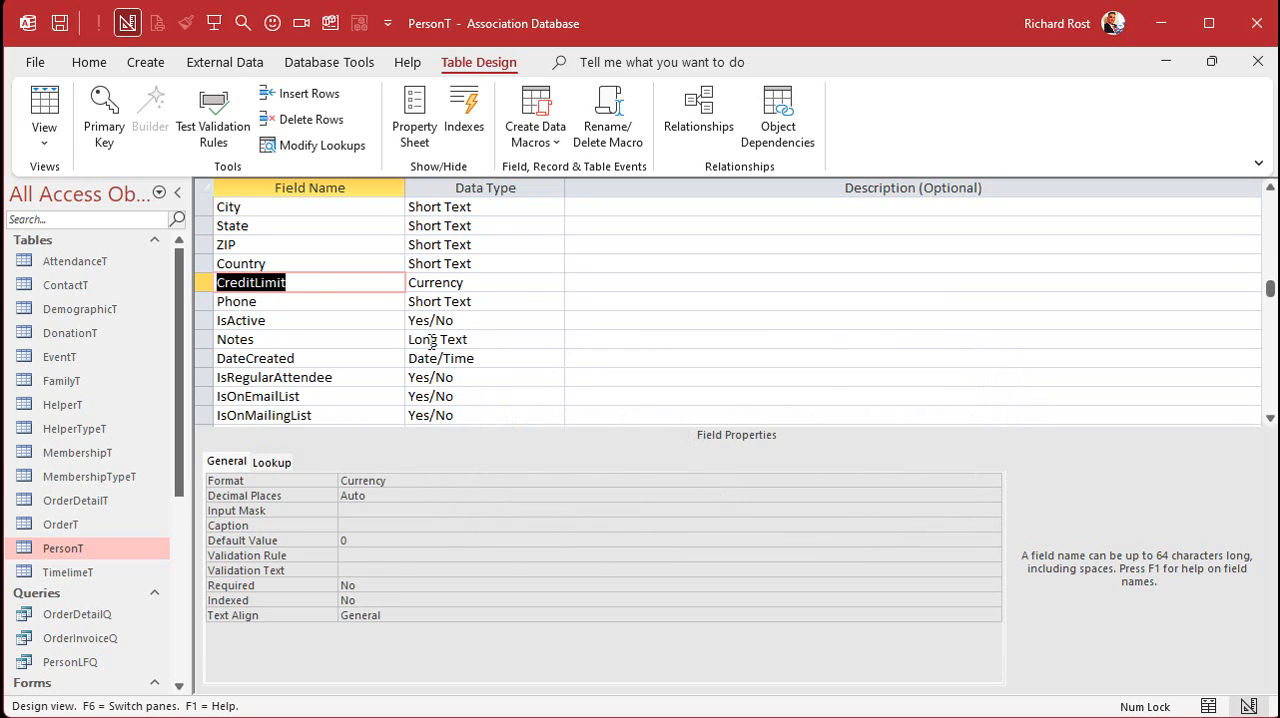
left_click(206, 284)
key("Delete")
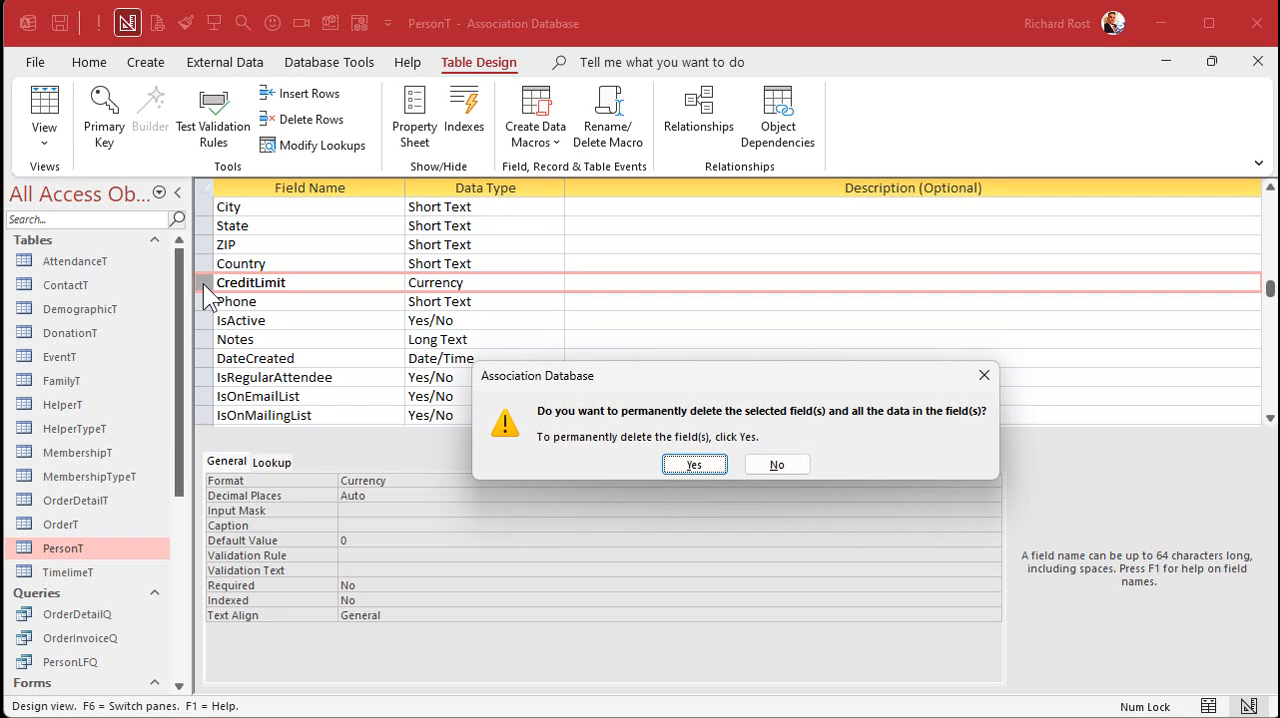
left_click(691, 467)
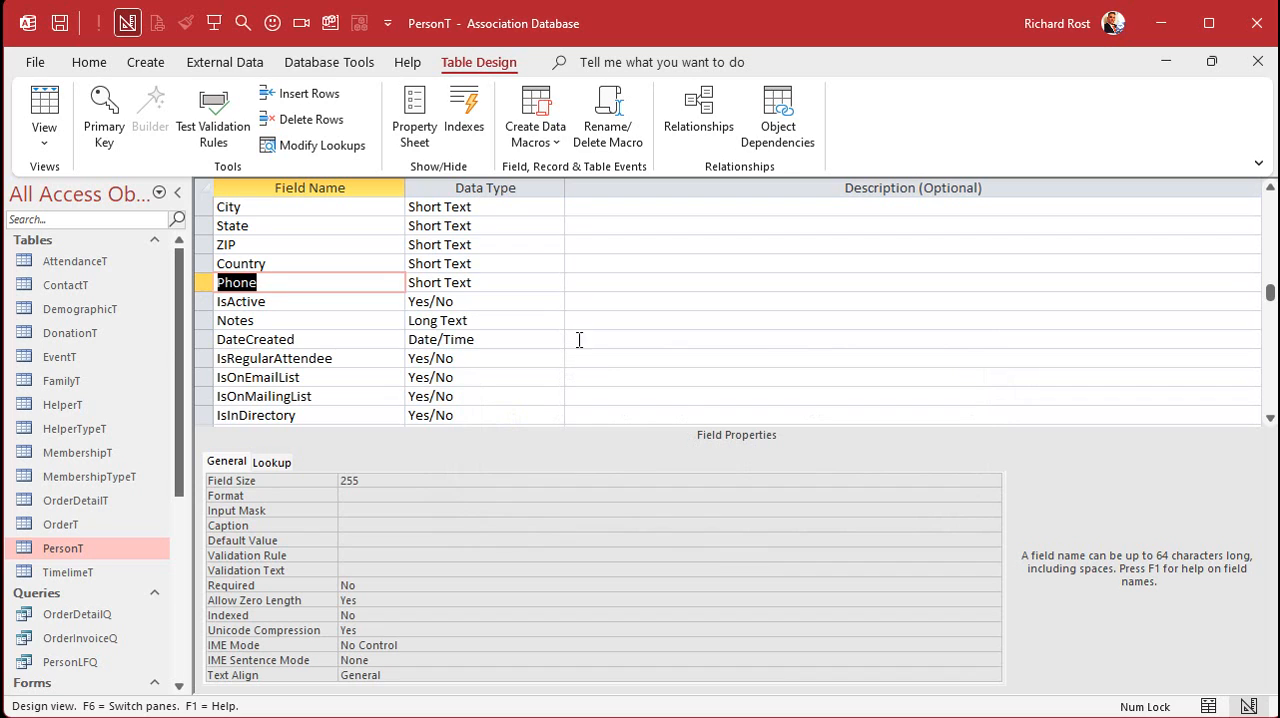
- Restore the PersonT design window and close the table, saving its design changes
left_click(324, 300)
scroll(340, 334, "up", 2)
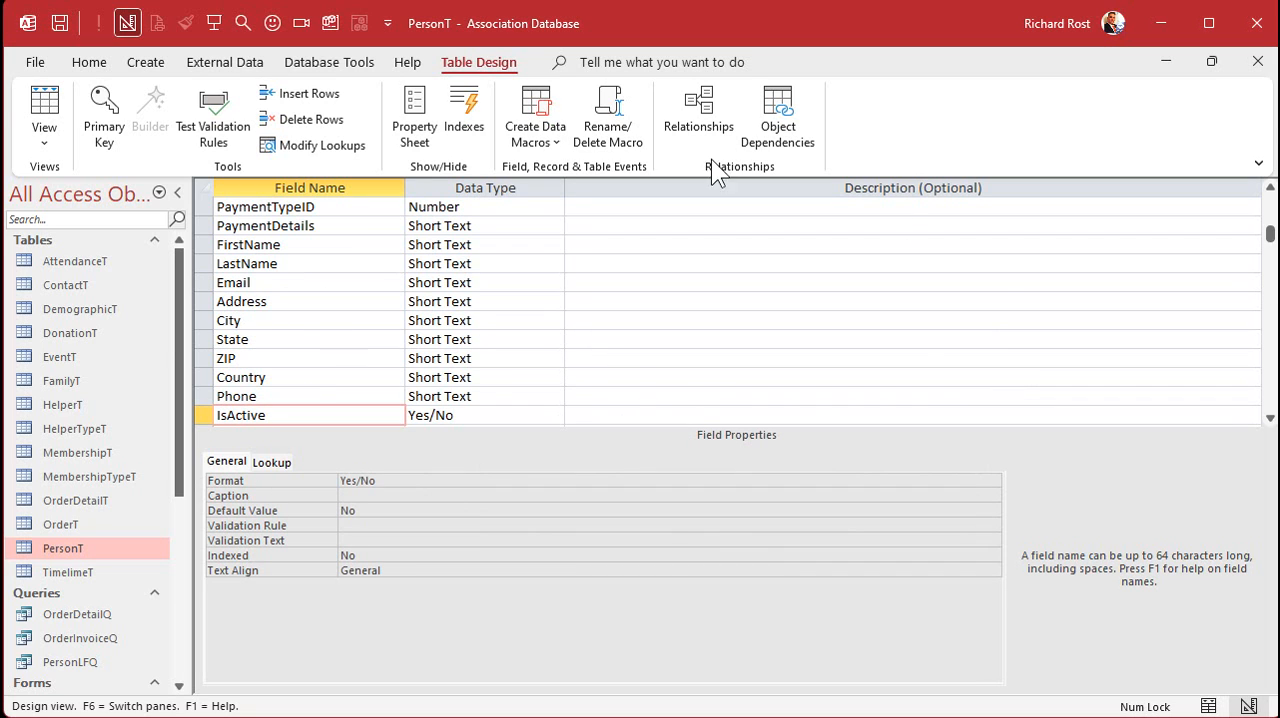
left_click(1210, 62)
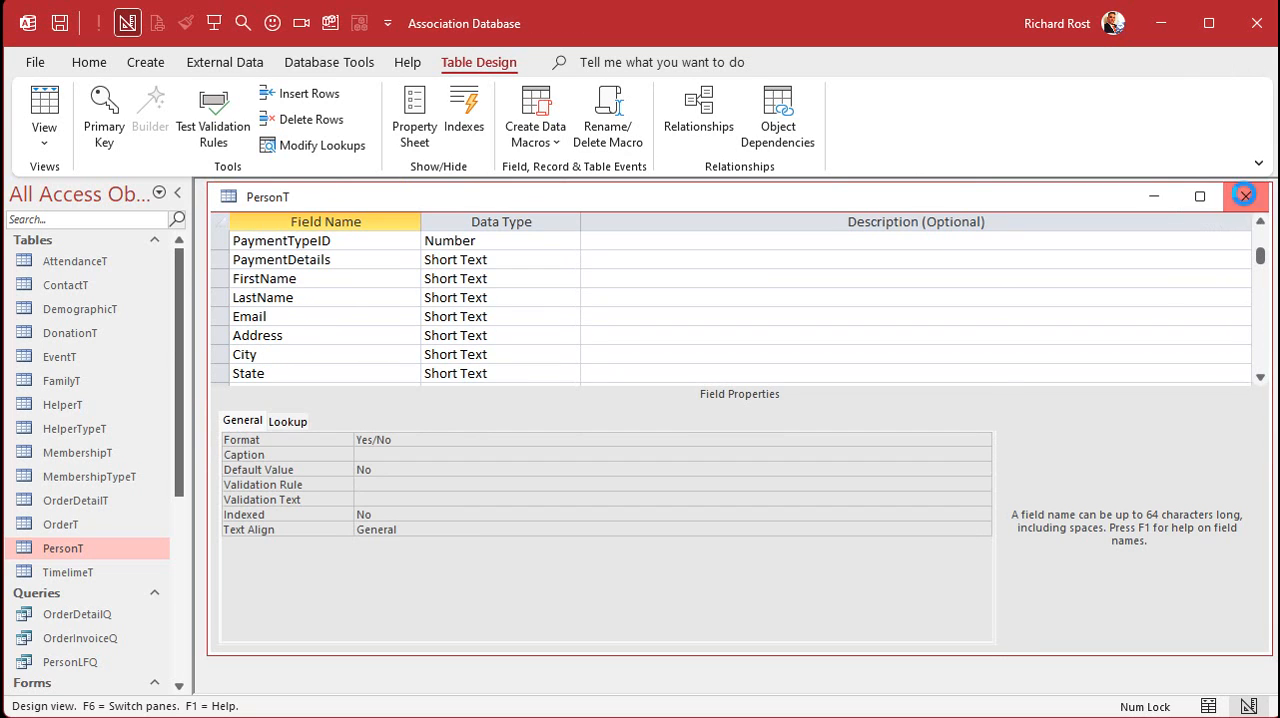
left_click(1245, 197)
left_click(653, 459)
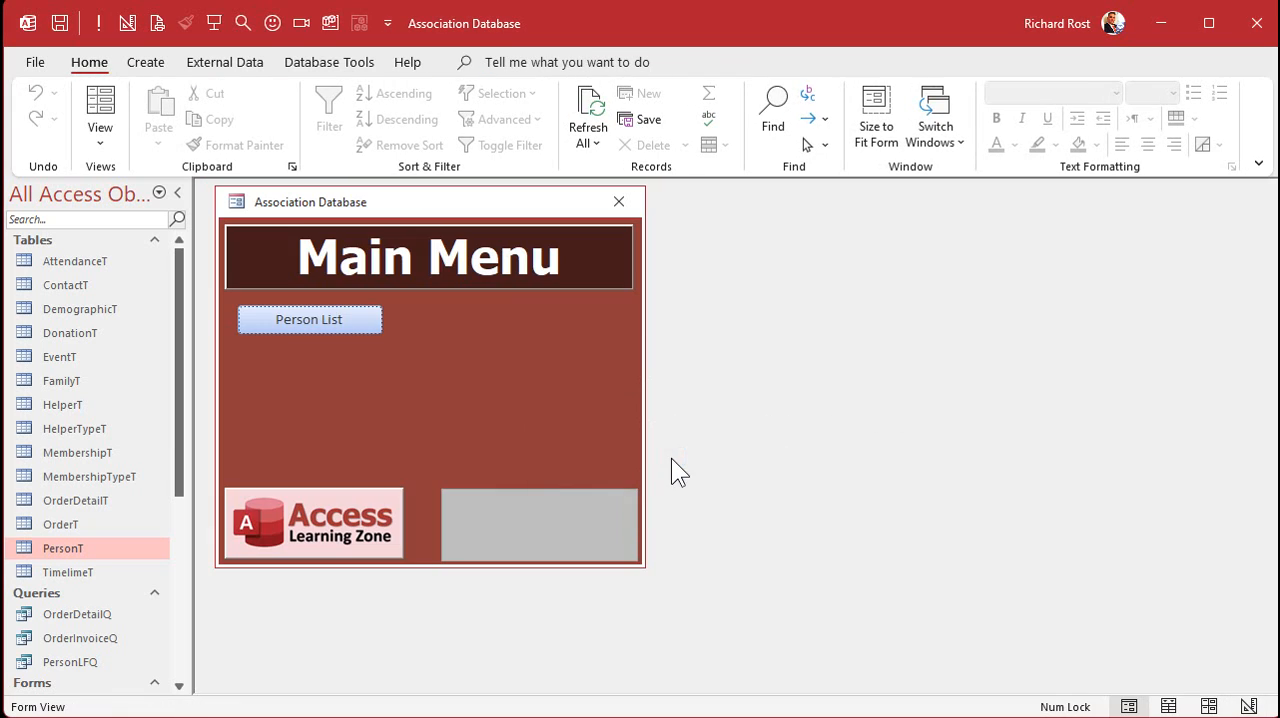
- Open the person list form from the main menu and switch it to Design View
left_click(329, 324)
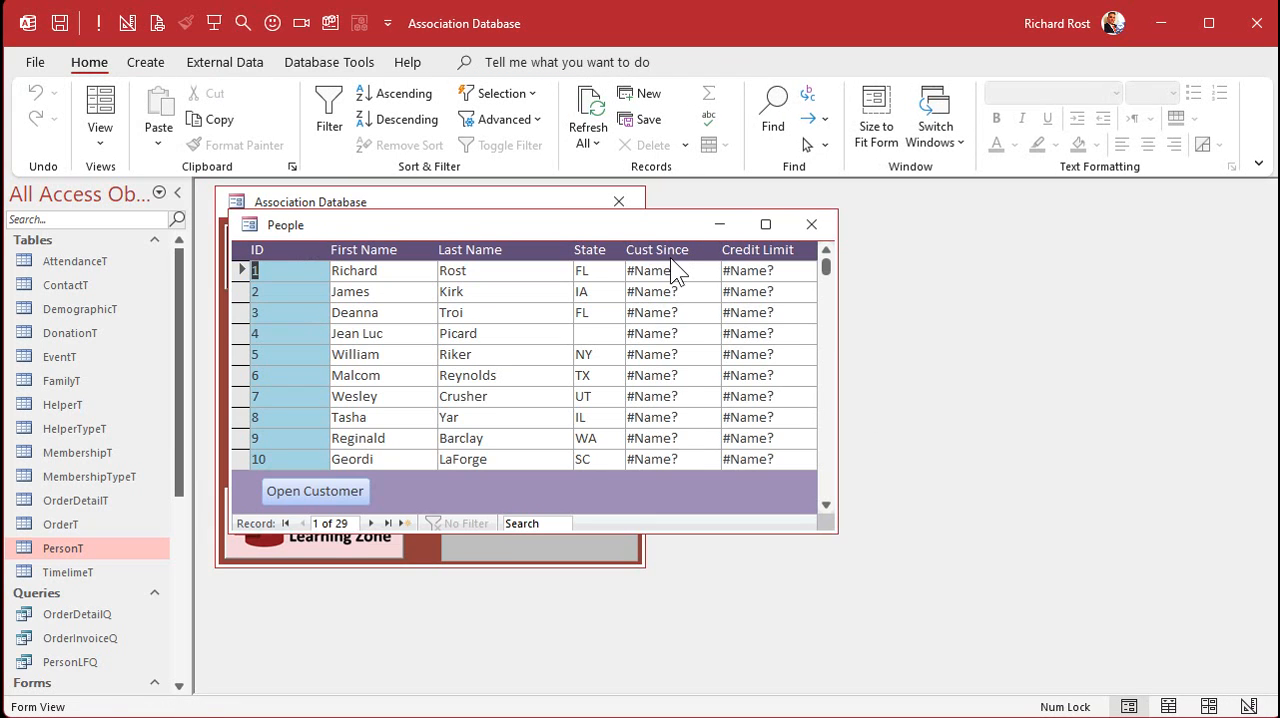
right_click(440, 225)
left_click(507, 382)
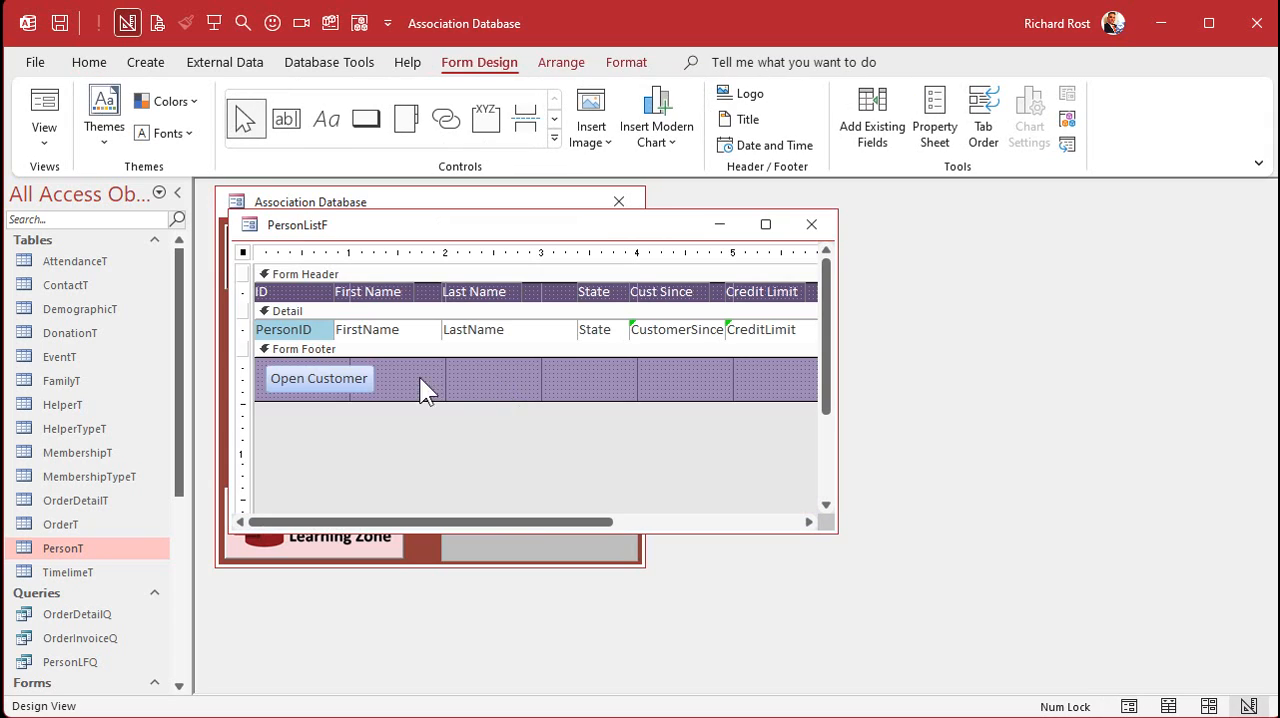
- Rename the ID text box in the person list's Detail section to PersonID
double_click(303, 329)
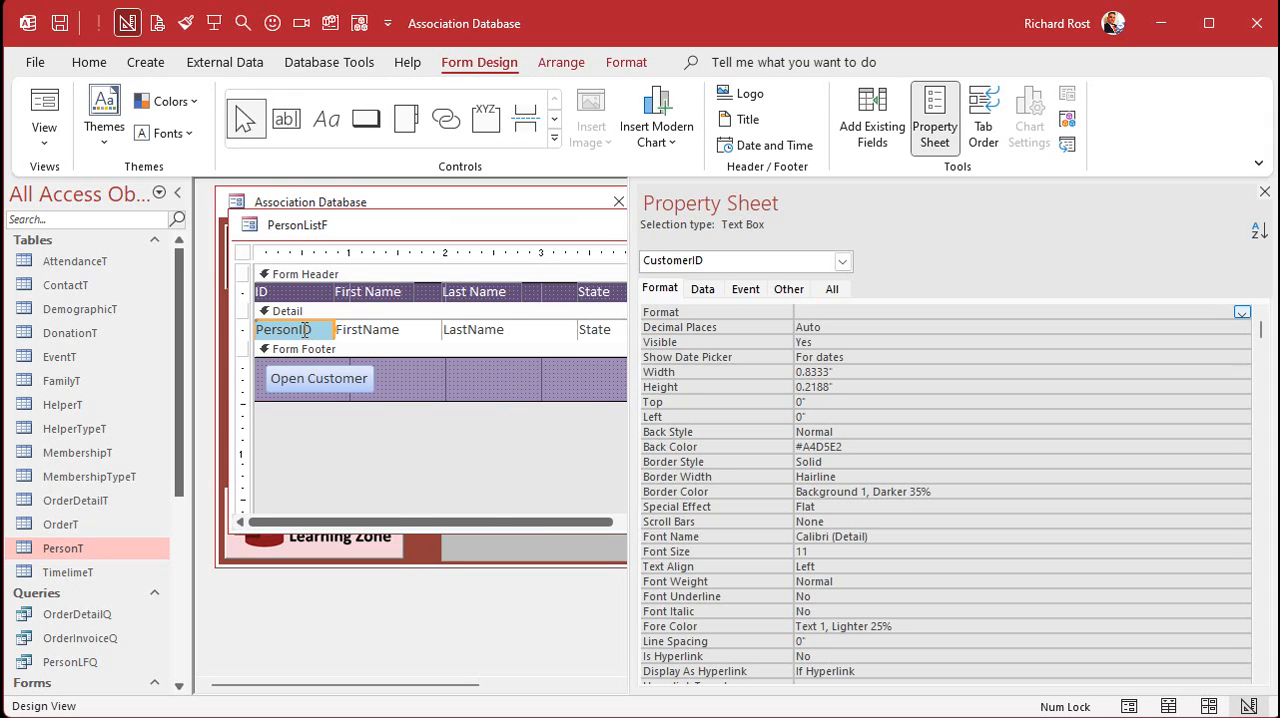
left_click(832, 289)
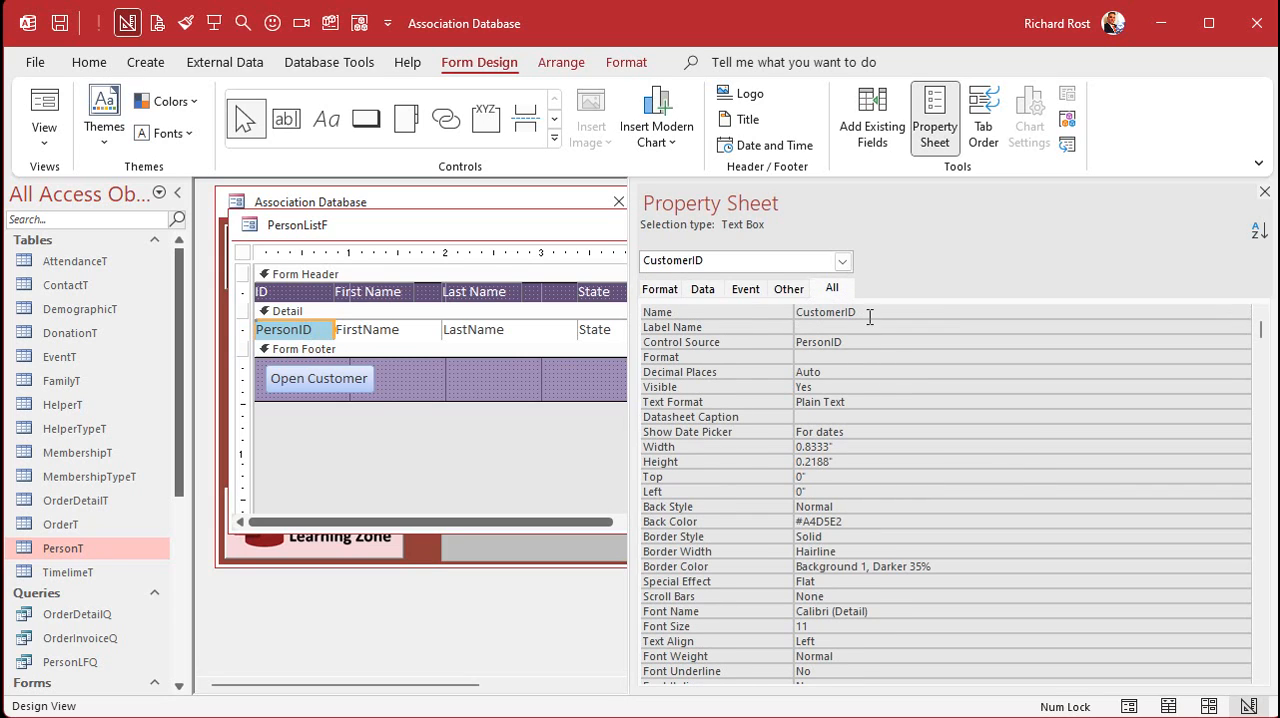
left_click(798, 341)
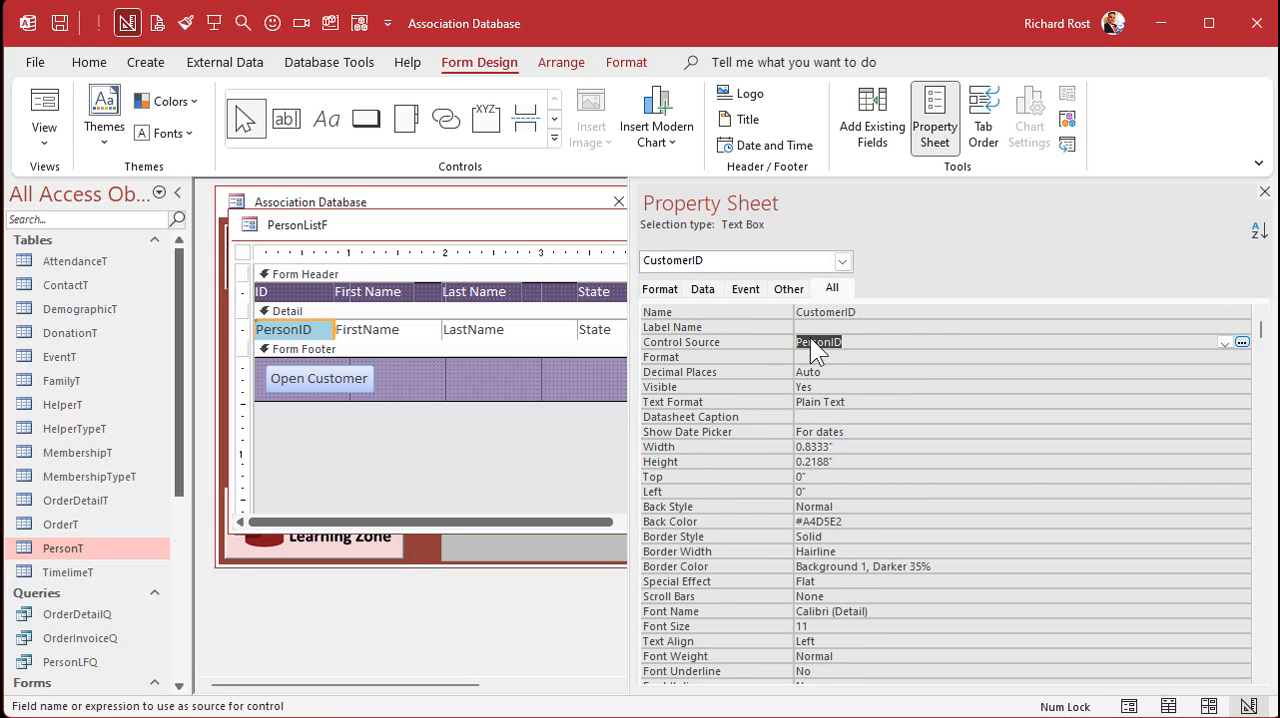
left_click(757, 312)
type("PersonID")
key("Return")
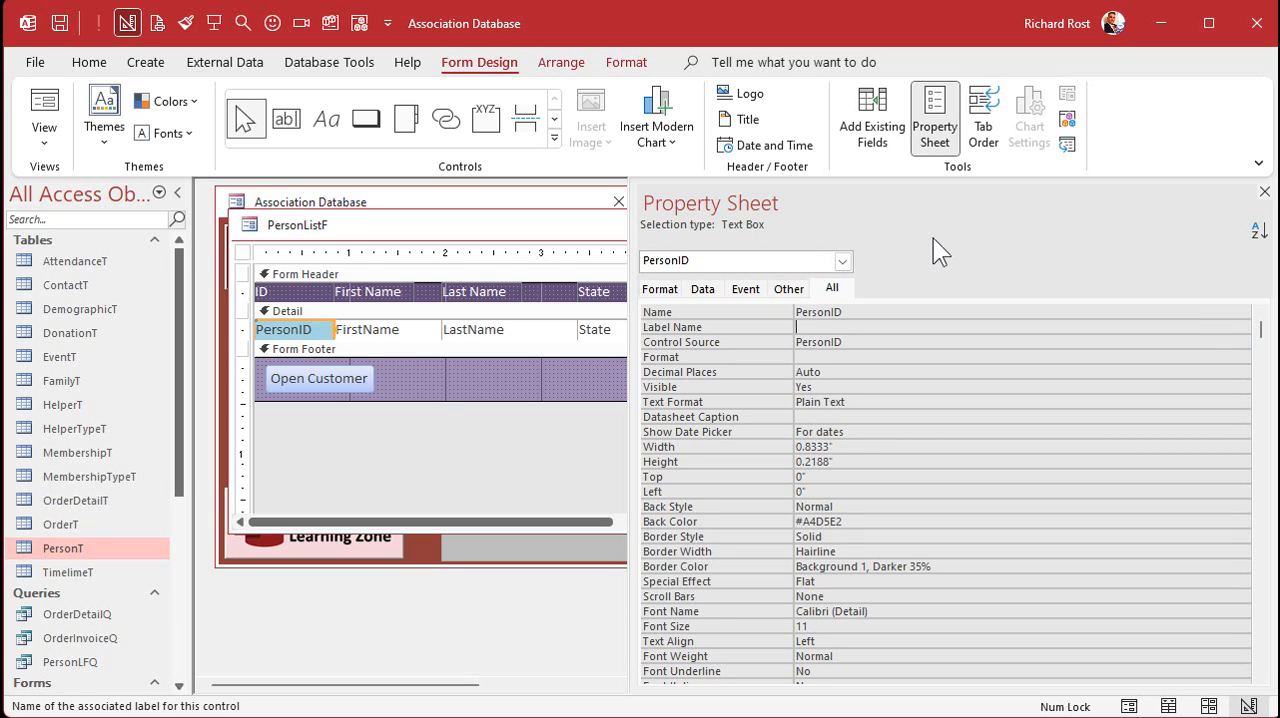
- Remove the OpenCustomer, CustomerID_DblClick and OpenCustomerBtn_Click procedures from the person list form's code module
left_click(746, 290)
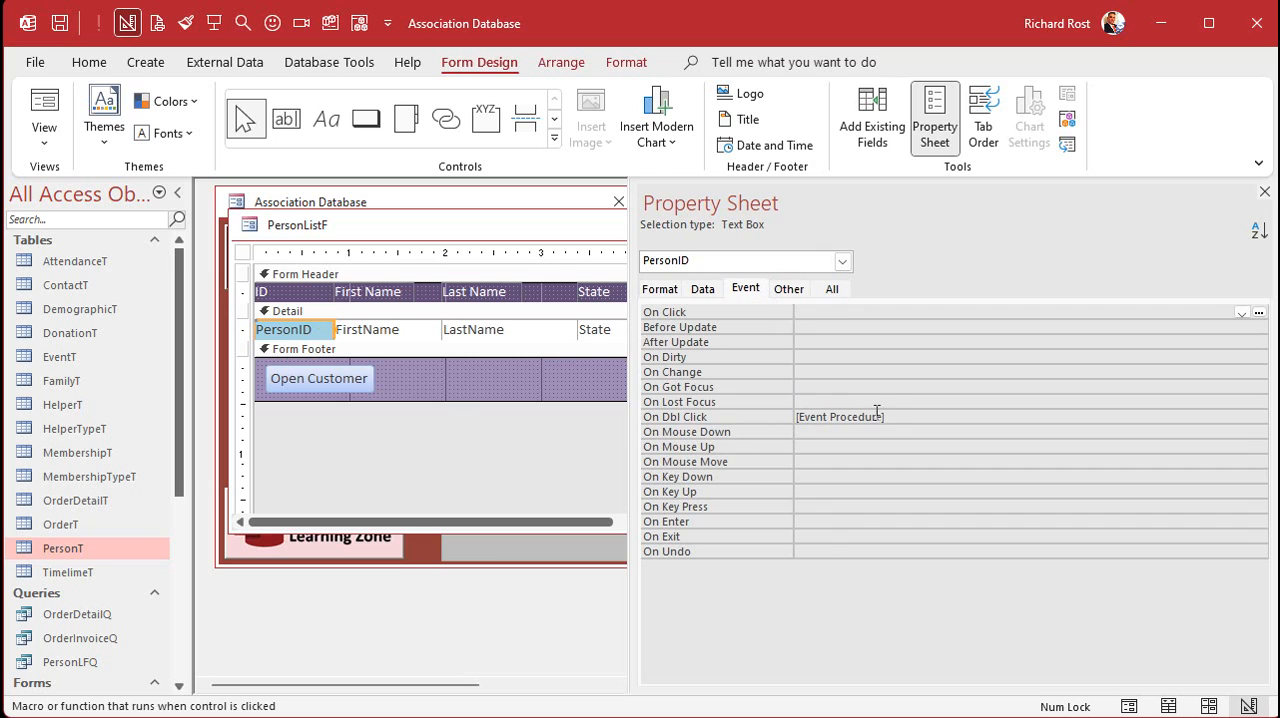
left_click(360, 24)
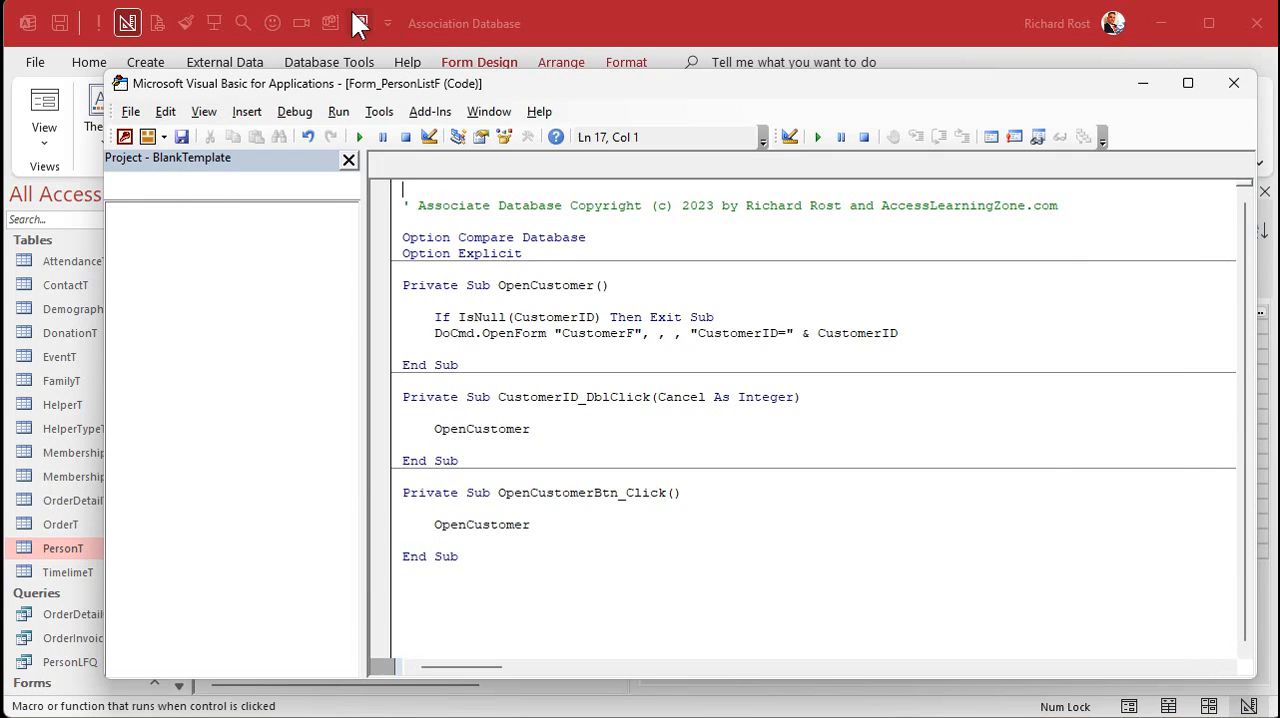
left_click(491, 428)
left_click(476, 526)
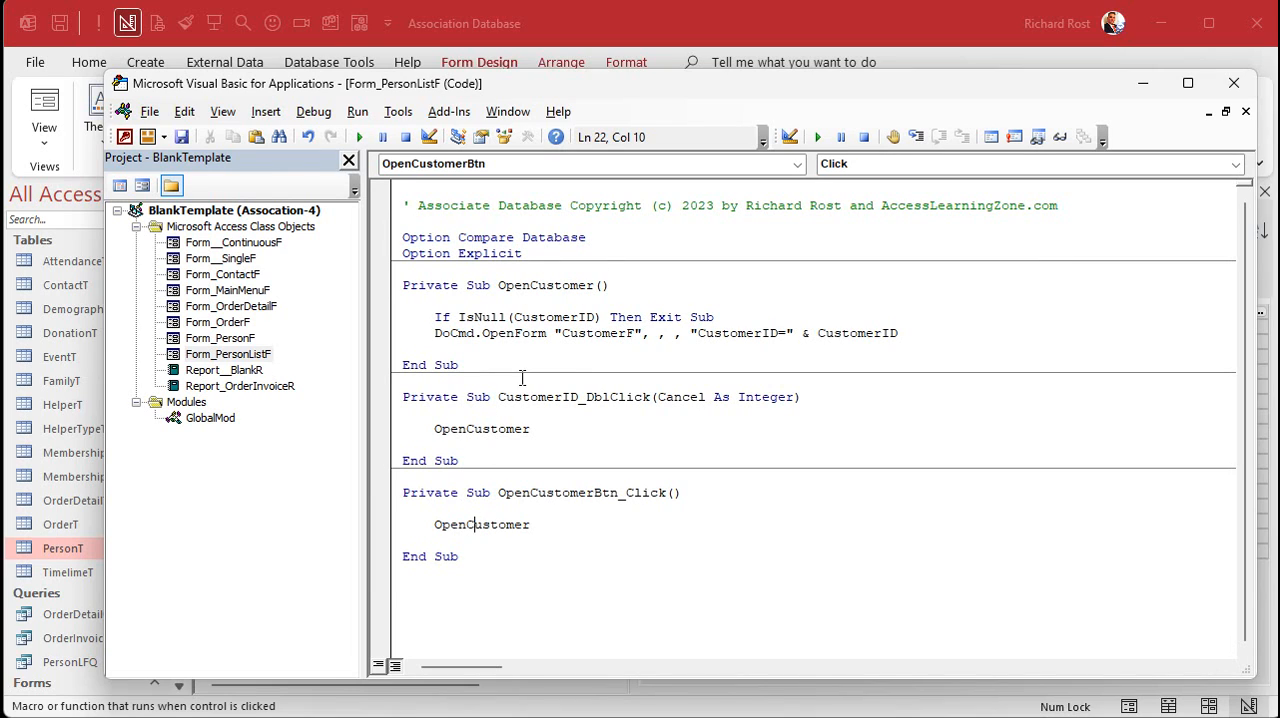
left_click_drag(497, 578, 330, 290)
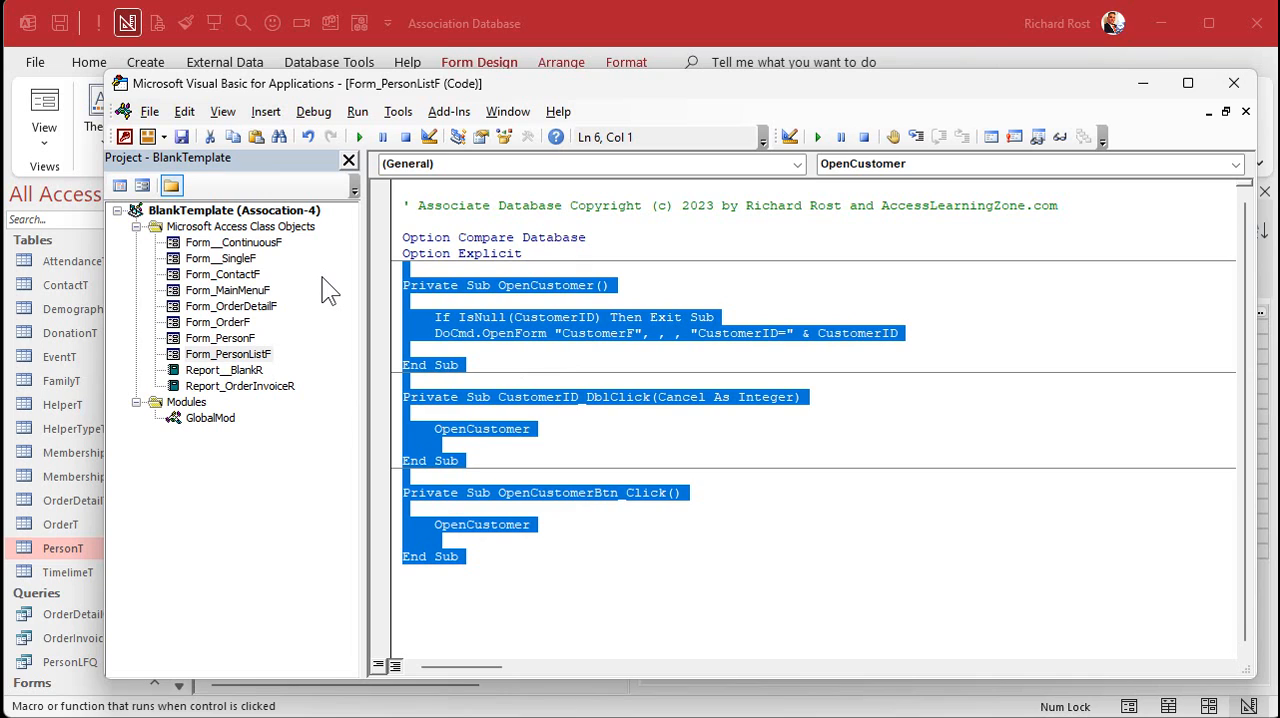
key("ctrl+x")
left_click(593, 55)
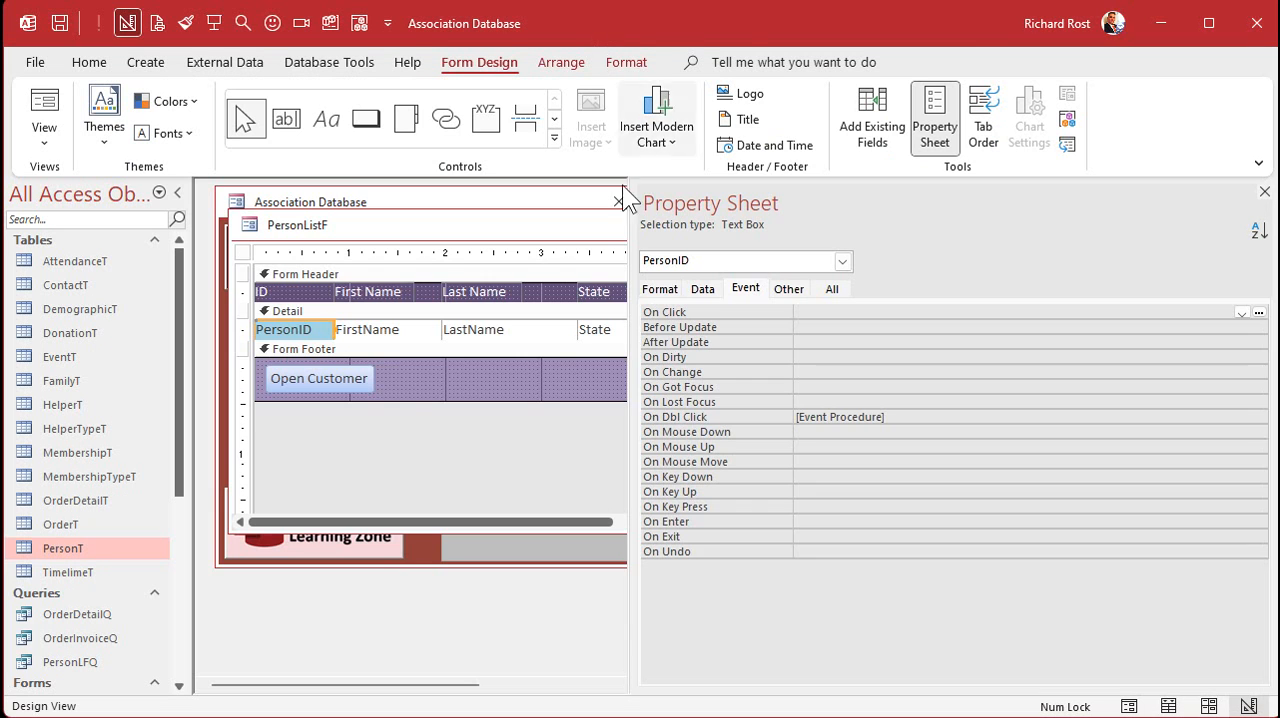
- Delete the Open Customer button from the form footer and reduce the footer's height
left_click(306, 372)
key("Delete")
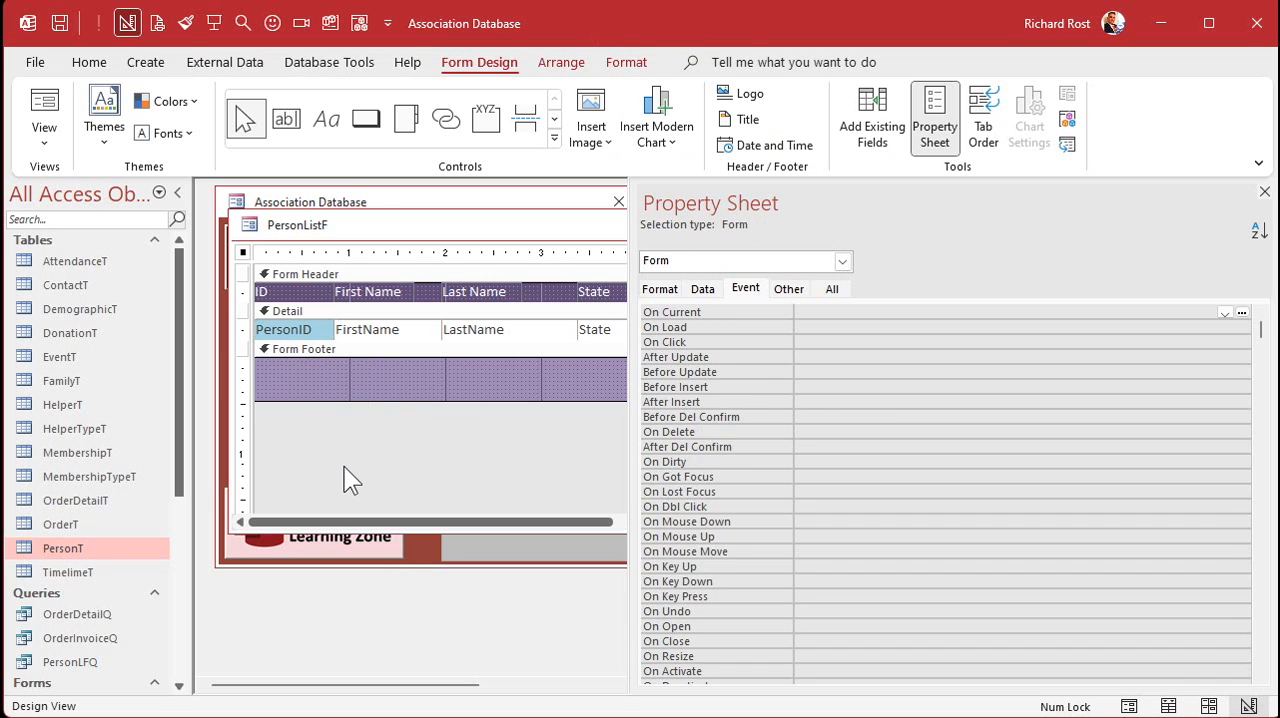
left_click(325, 382)
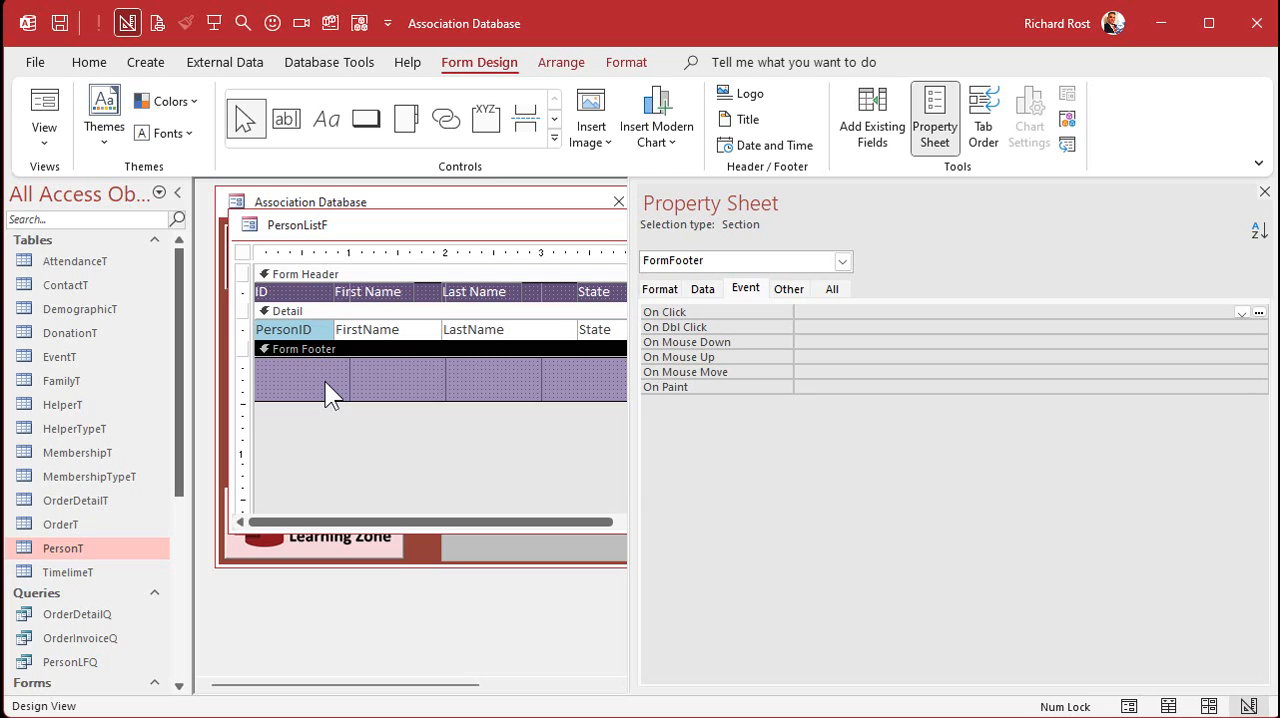
left_click_drag(350, 401, 355, 380)
- Create a double-click event procedure for the PersonID text box containing DoCmd.OpenForm "PersonF", , , "PersonID=" & PersonID, and close the code editor
left_click(304, 331)
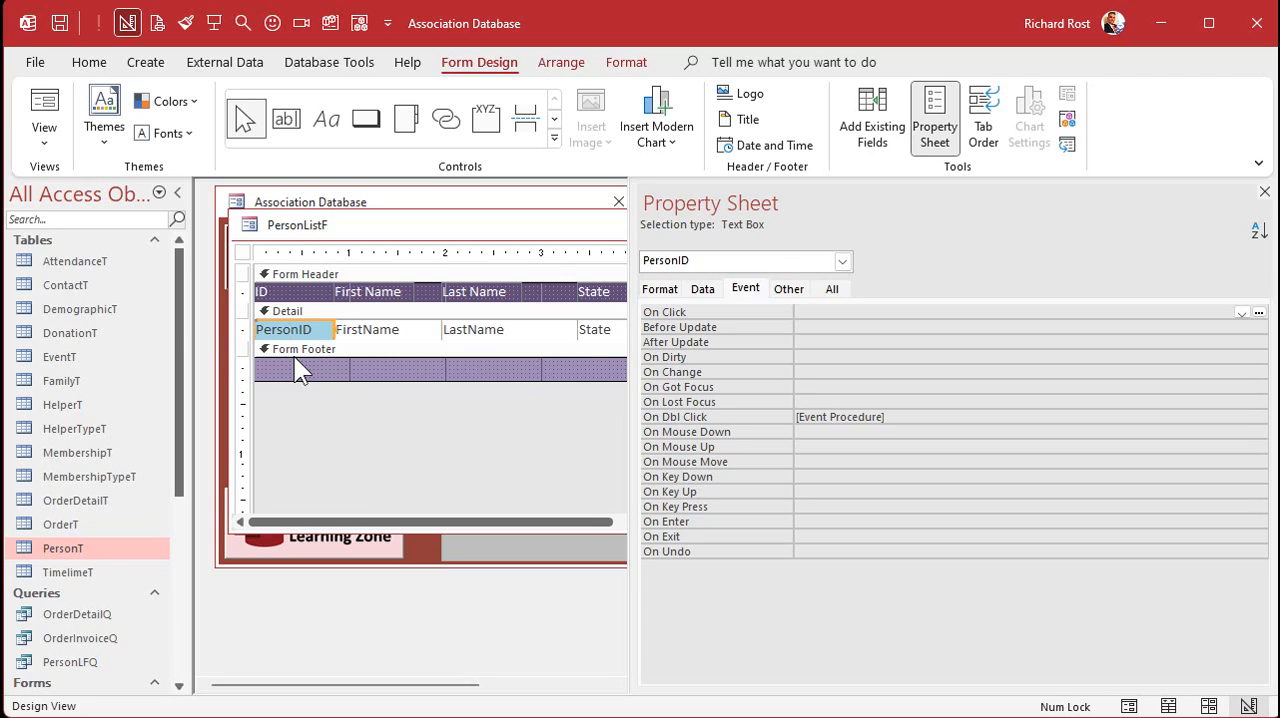
left_click(894, 417)
left_click(1259, 417)
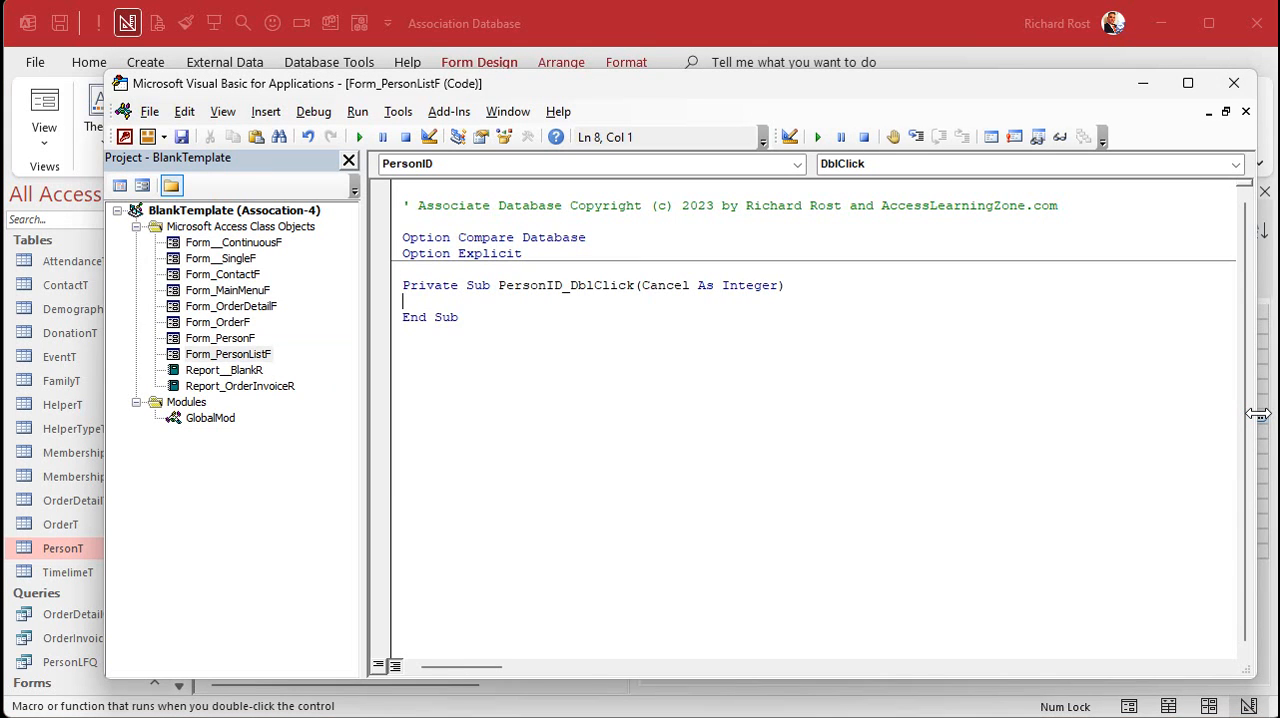
key("Return")
type("docmd.openform \"PersonF\",")
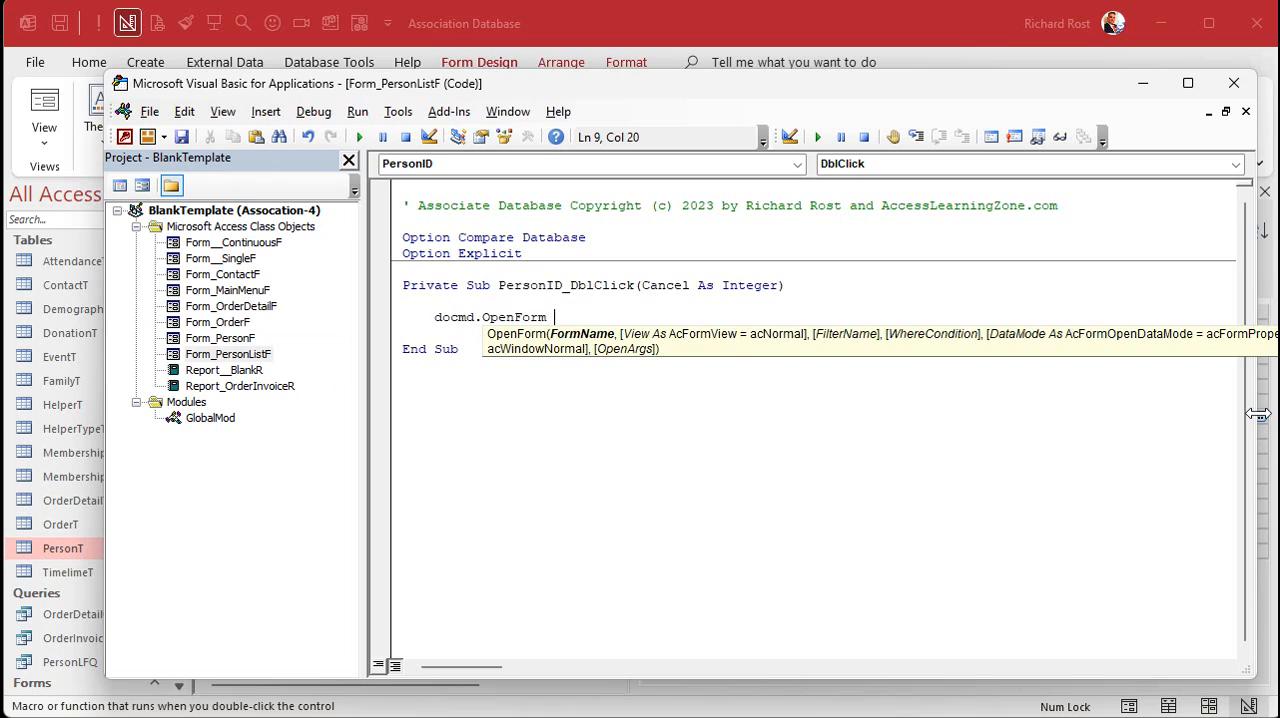
type(",,\"PersonID=")
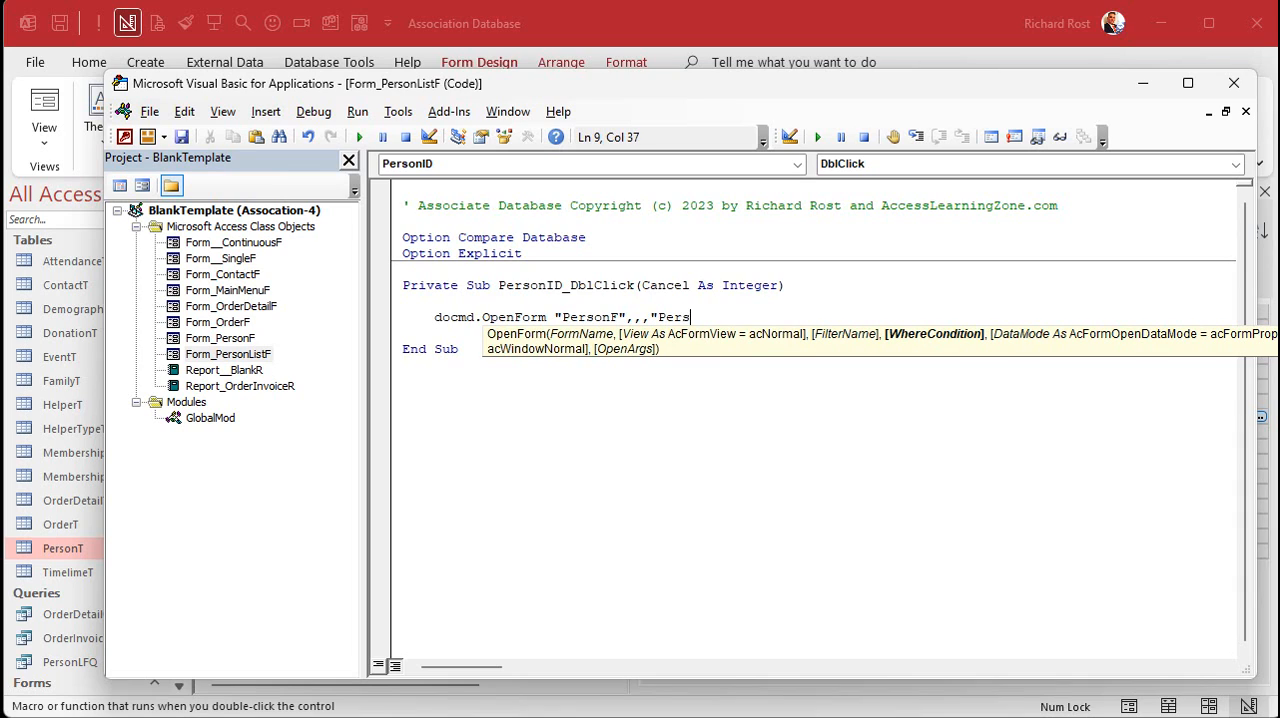
type("& PersonID")
key("Down")
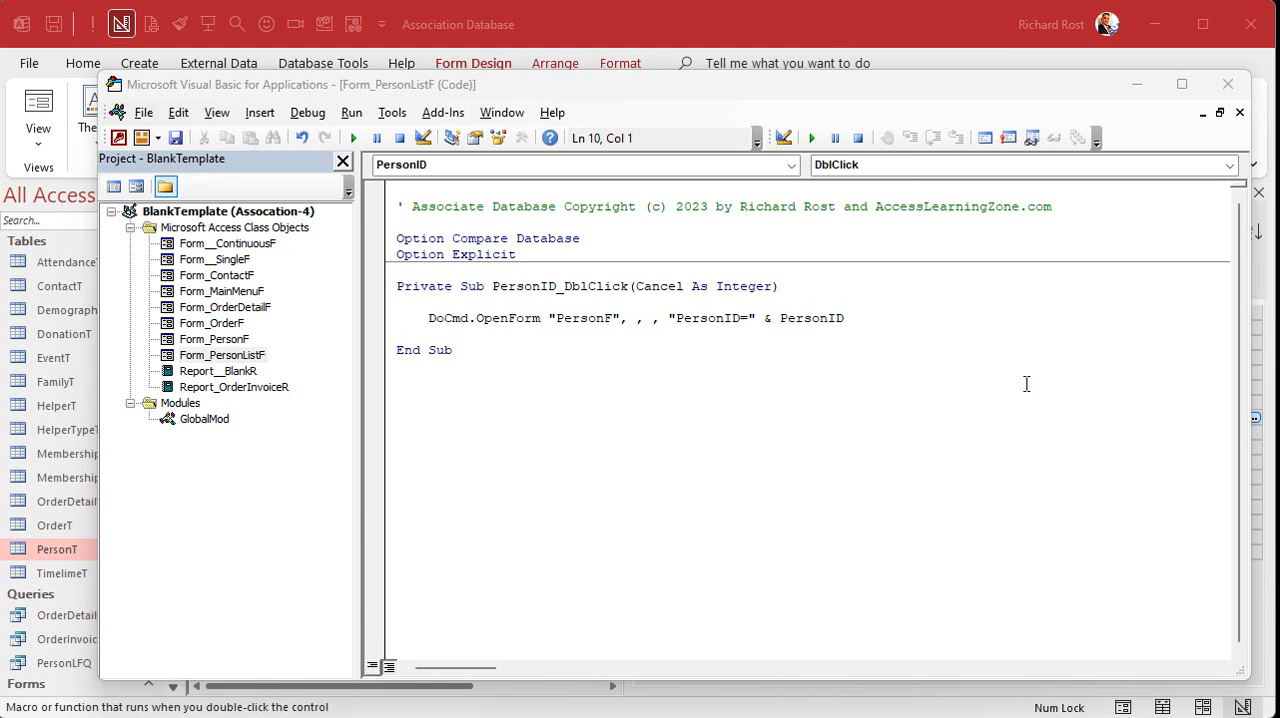
left_click(1228, 84)
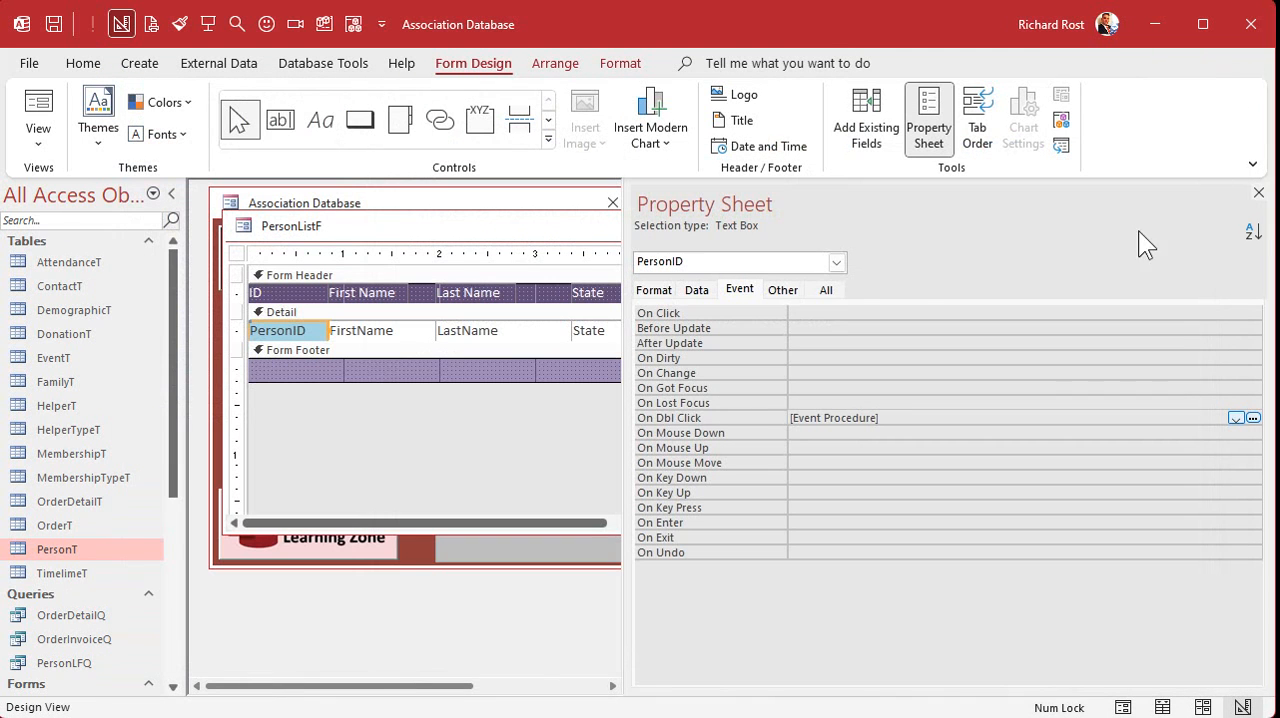
- Reopen the person list from the main menu and open the record with ID 4 through its ID field
left_click(1258, 192)
left_click(803, 223)
left_click(303, 320)
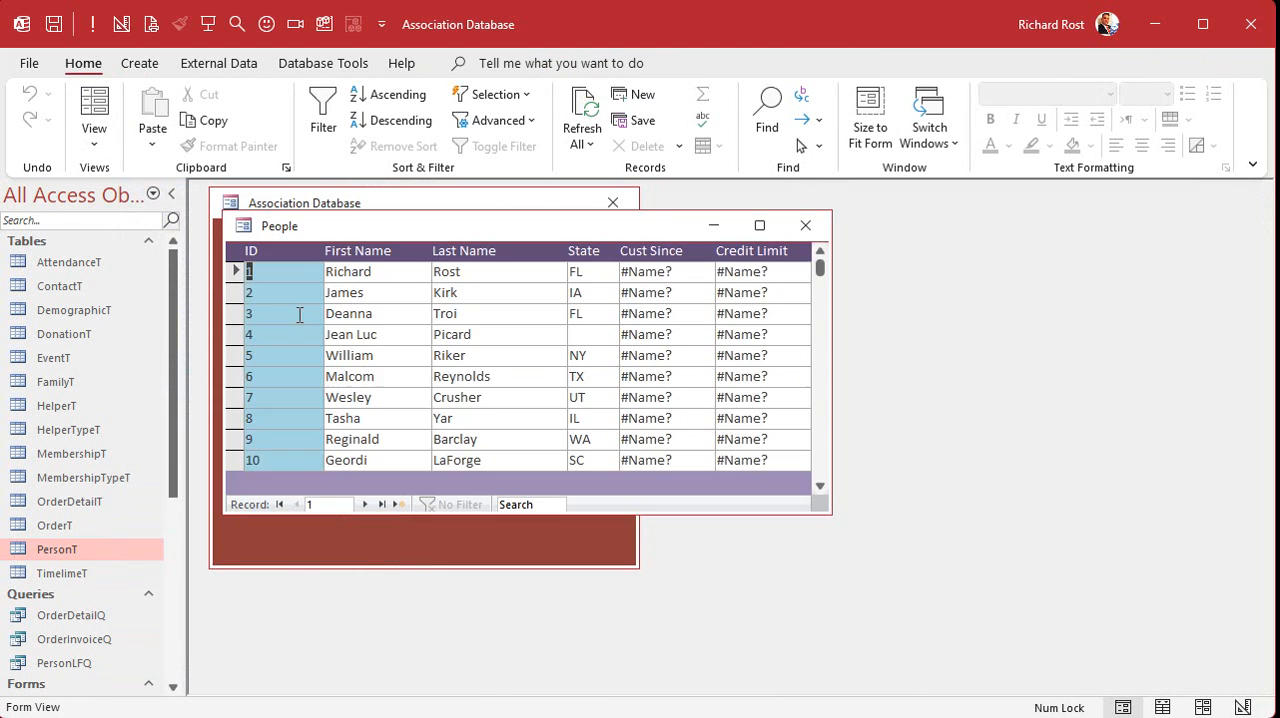
double_click(275, 338)
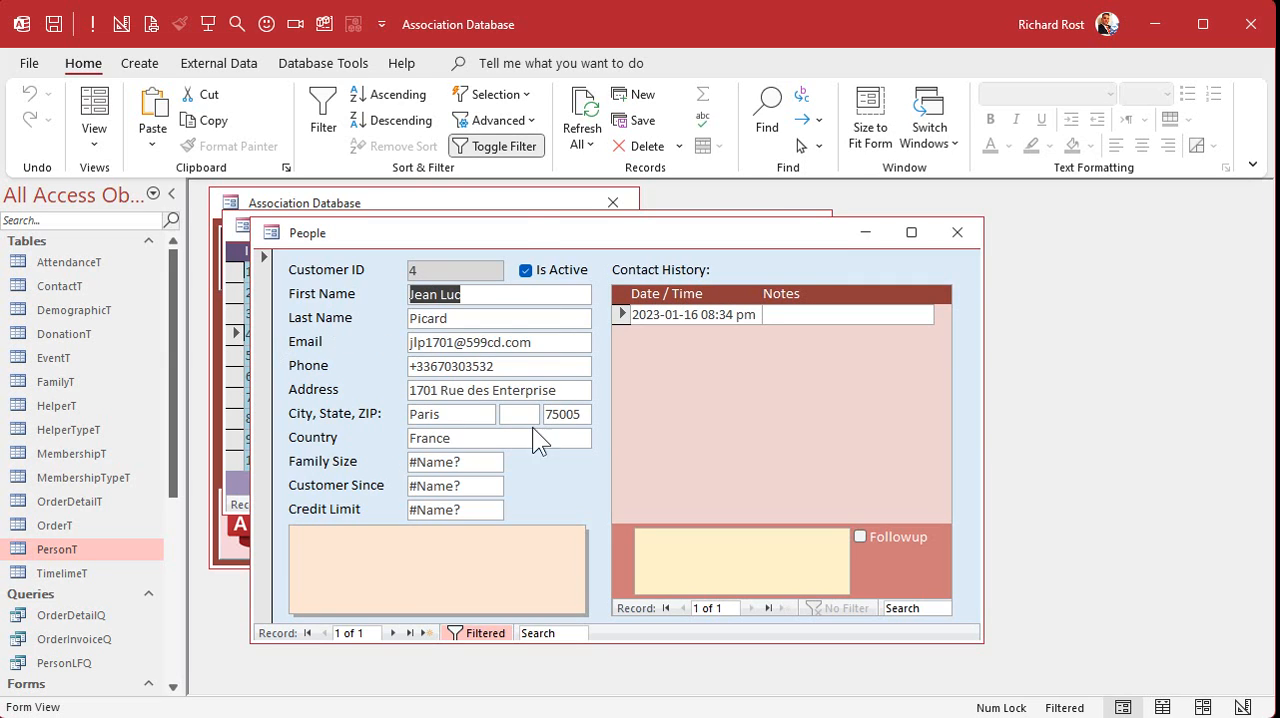
- Open the person form in a maximized Design View and delete the Family Size, Customer Since and Credit Limit fields with their labels
right_click(529, 223)
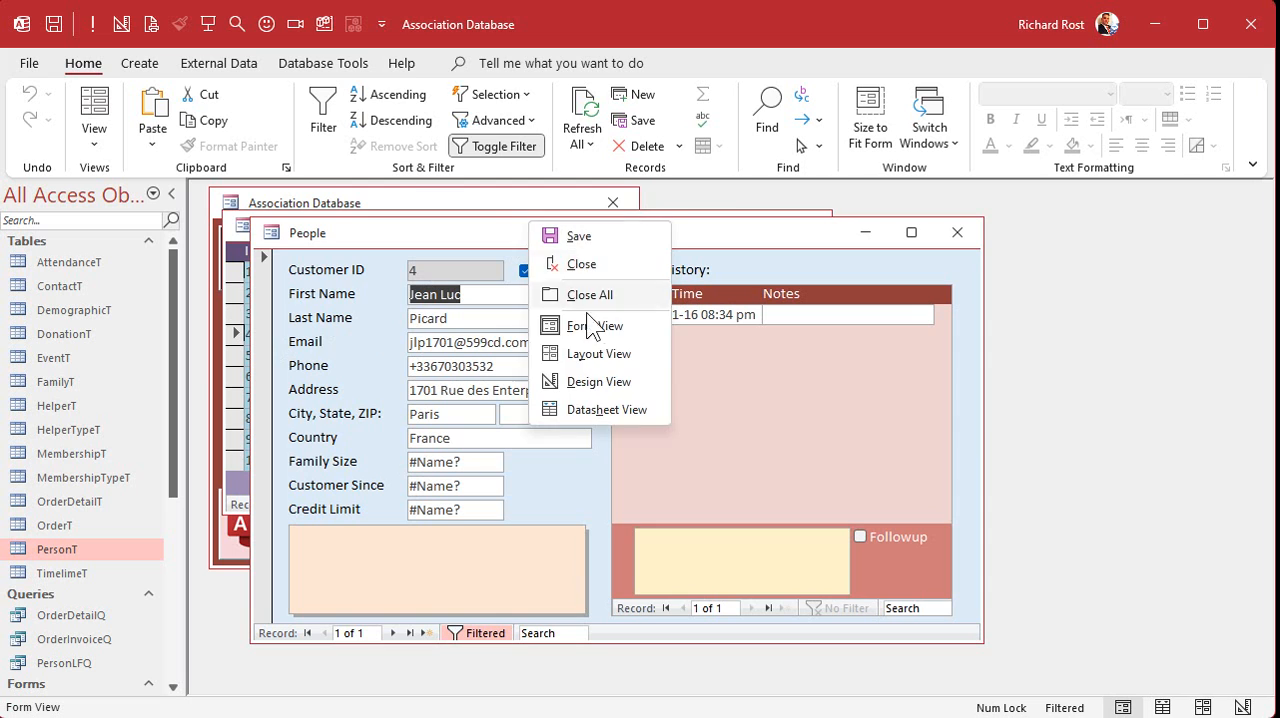
left_click(590, 380)
double_click(535, 233)
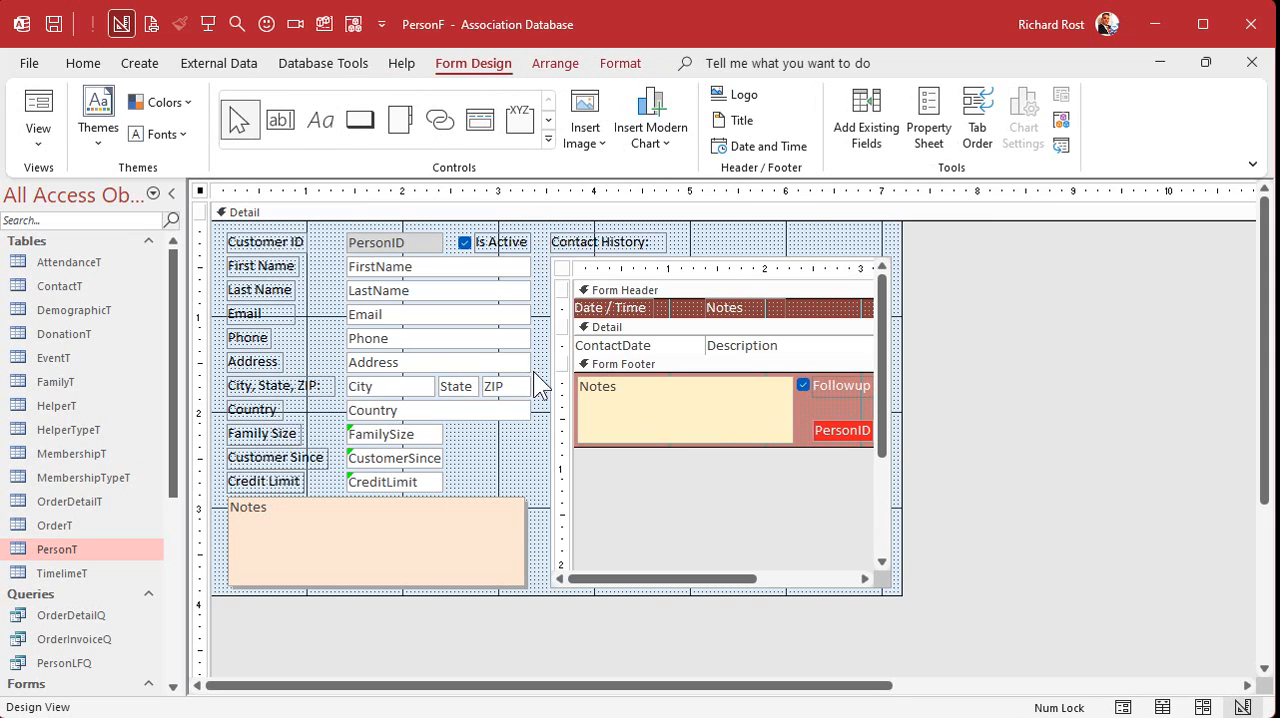
left_click_drag(484, 433, 250, 487)
key("Delete")
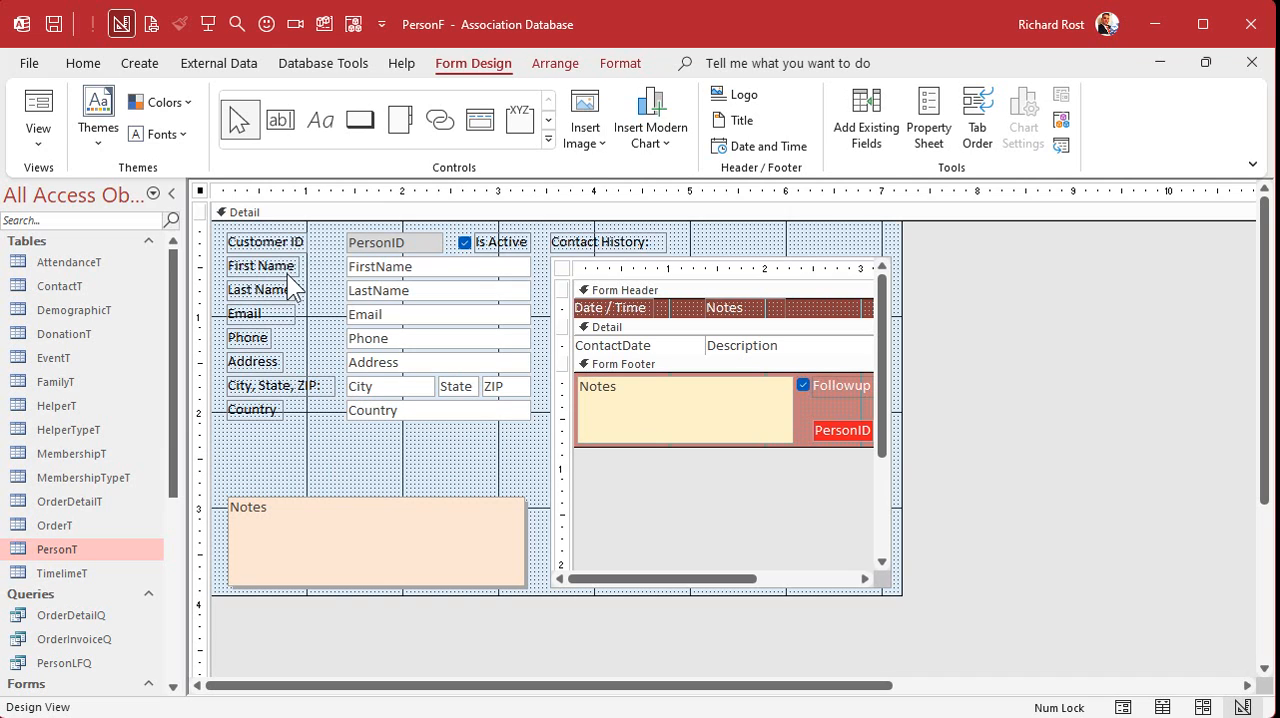
- Change the Customer ID label on the person form to Person ID
left_click(276, 243)
double_click(272, 242)
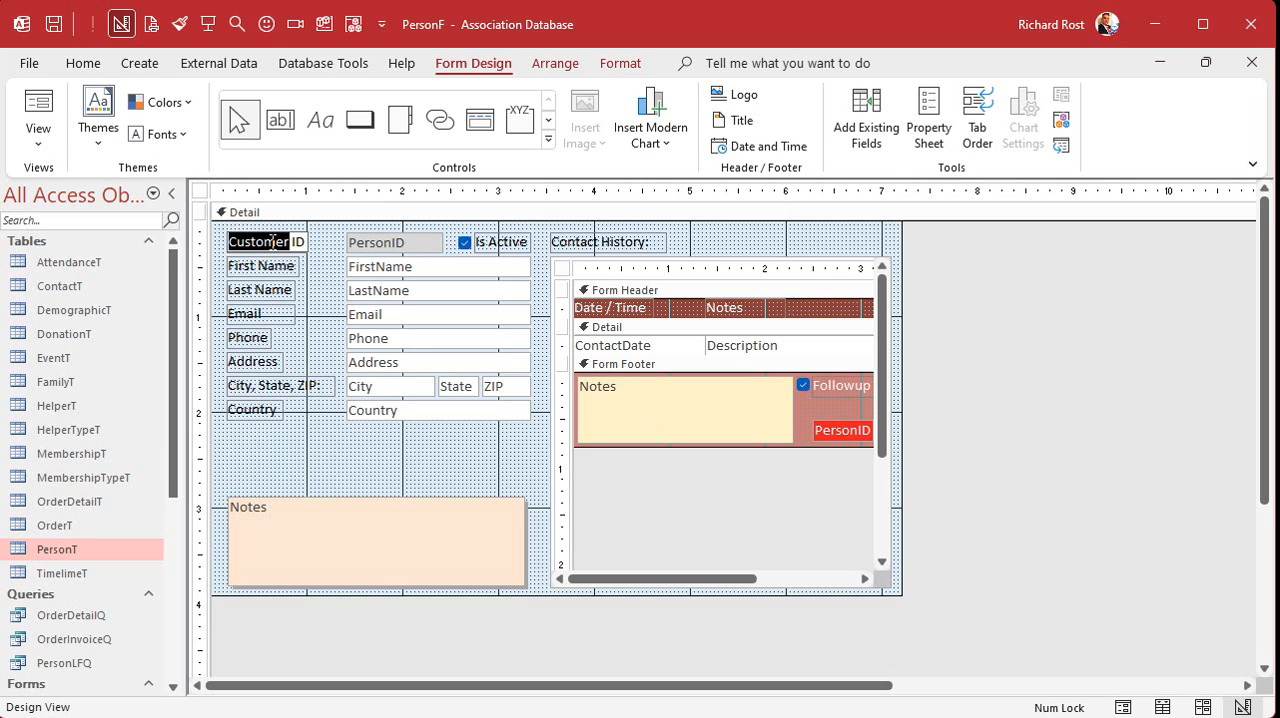
type("Person")
key("Return")
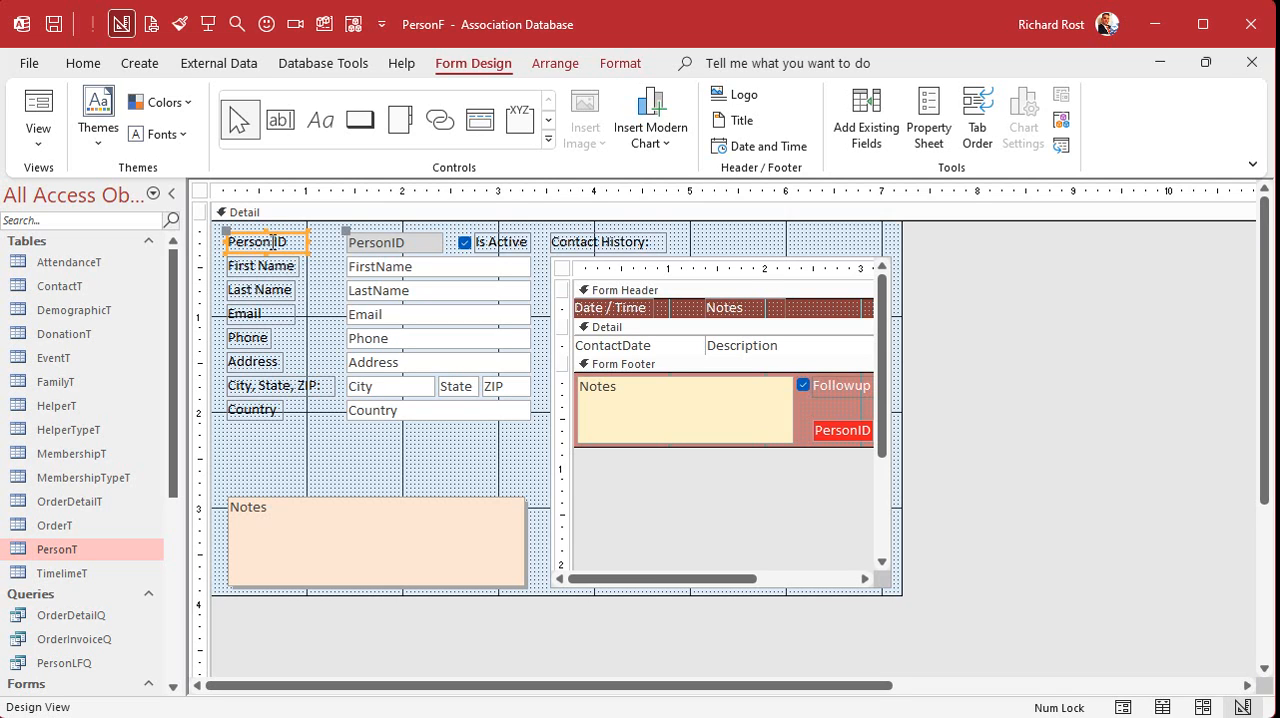
- Rename the person form's ID text box to match its control source, PersonID, and narrow the Property Sheet
left_click(390, 243)
key("F4")
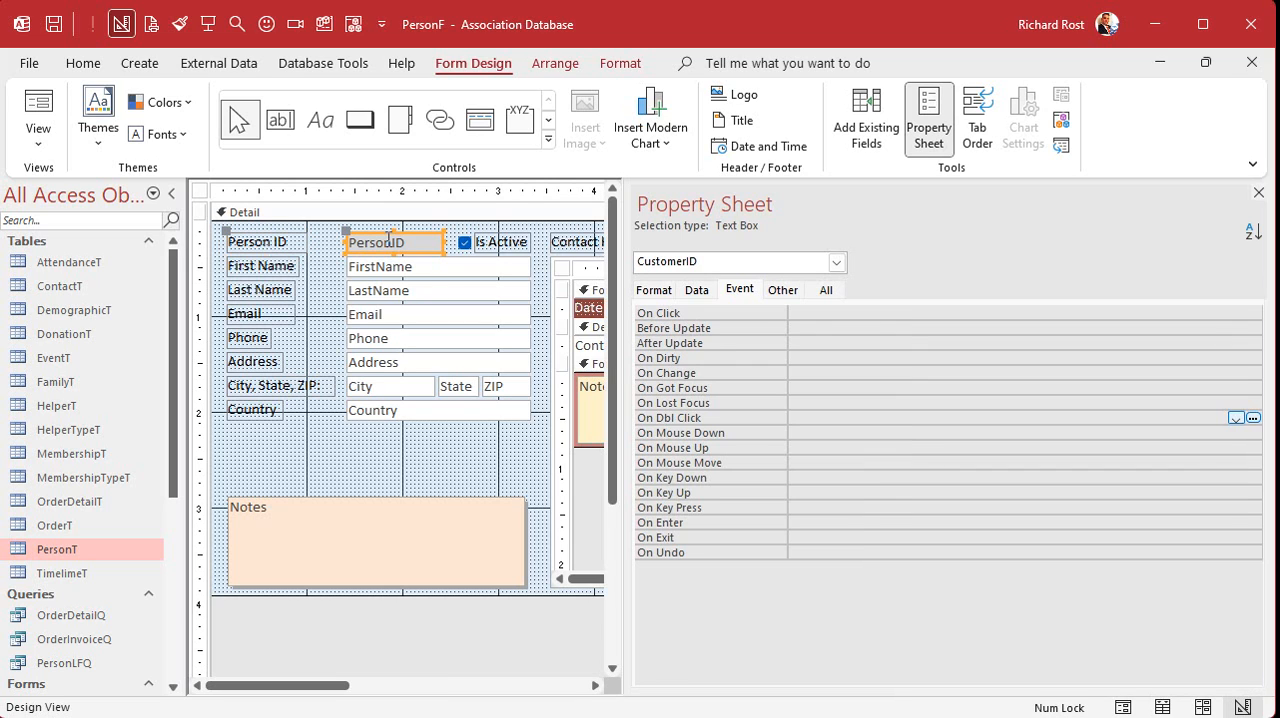
left_click(826, 290)
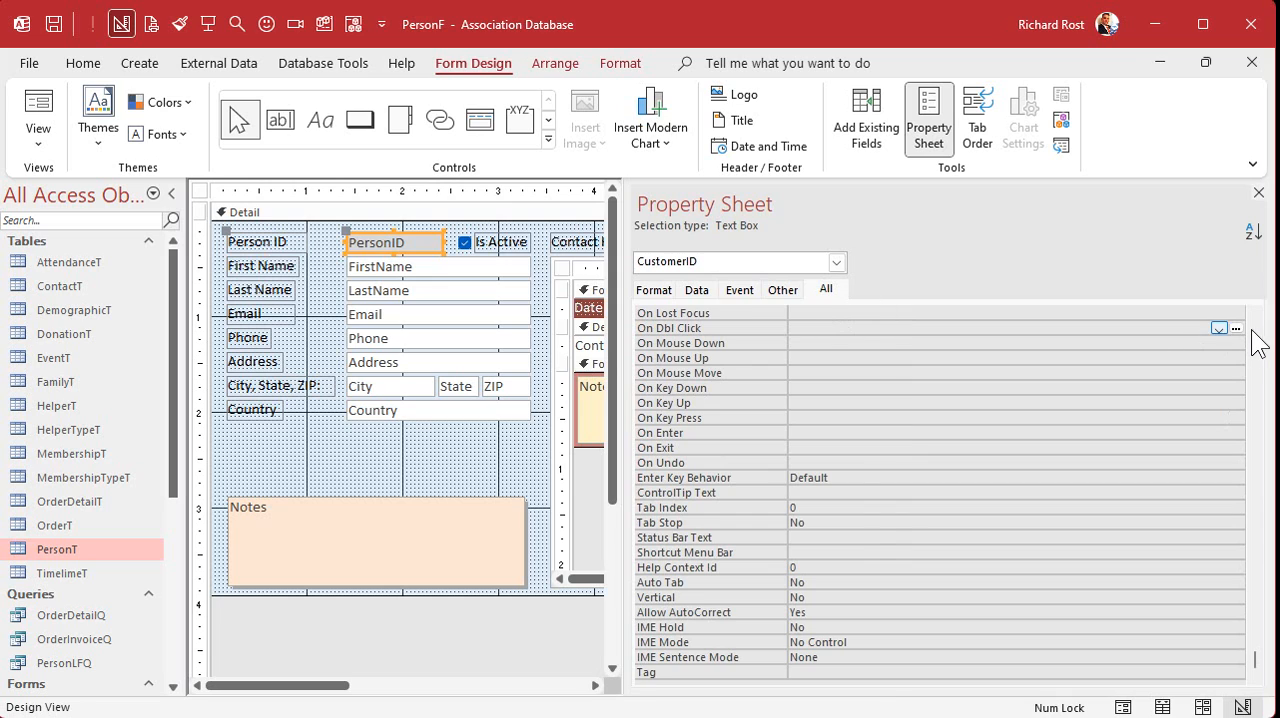
scroll(1252, 334, "up", 15)
left_click(748, 340)
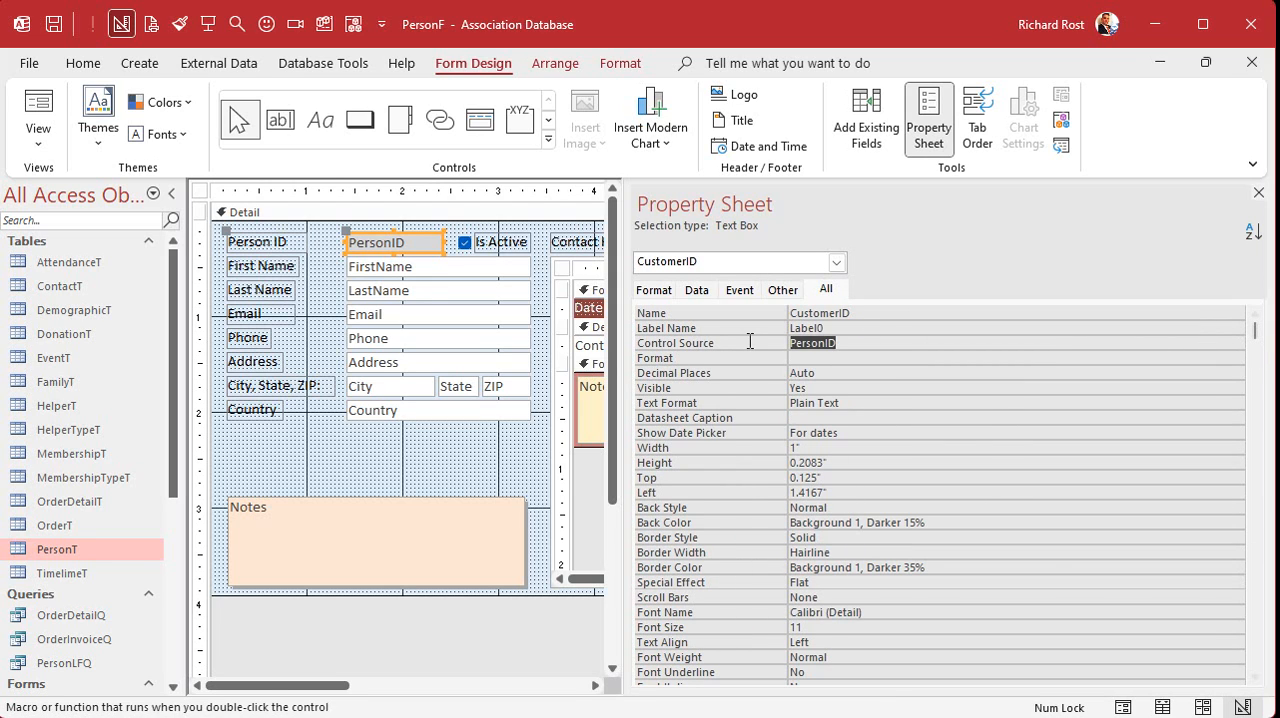
key("ctrl+c")
double_click(876, 317)
key("ctrl+v")
left_click_drag(645, 345, 888, 345)
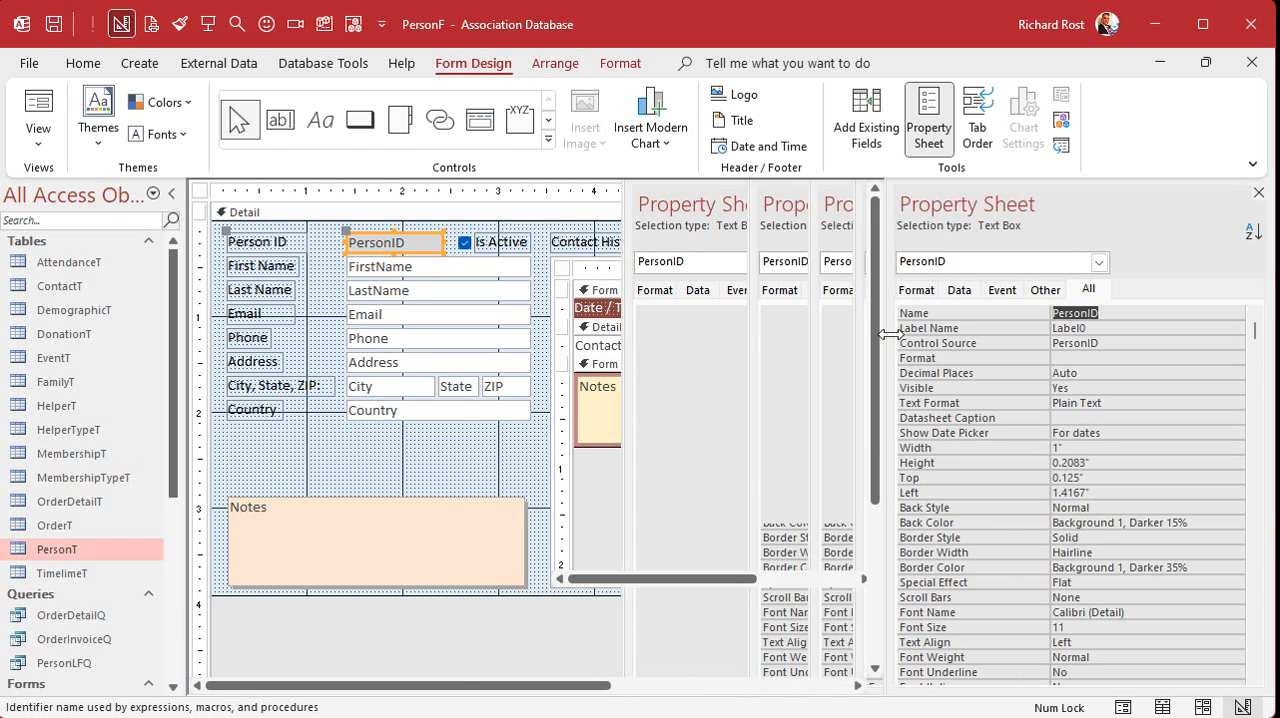
- Change the First Name label's caption to "Name (F, L)"
left_click(358, 465)
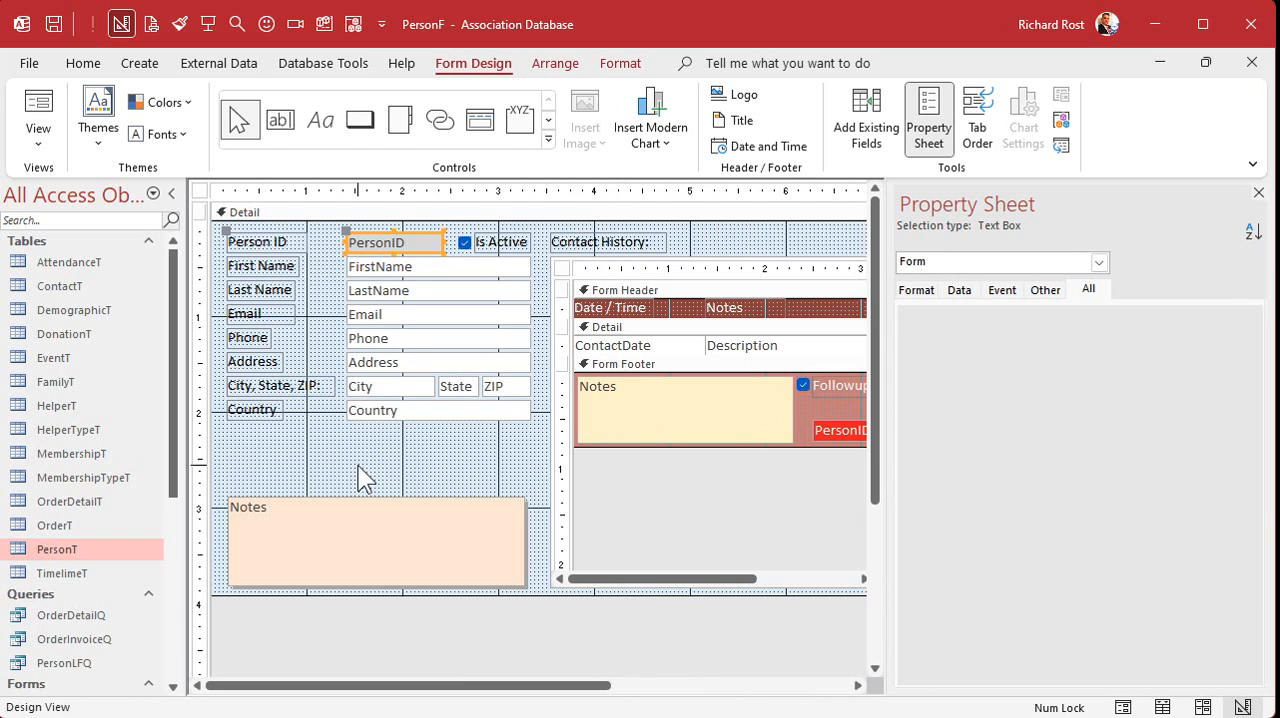
left_click(283, 264)
left_click(281, 263)
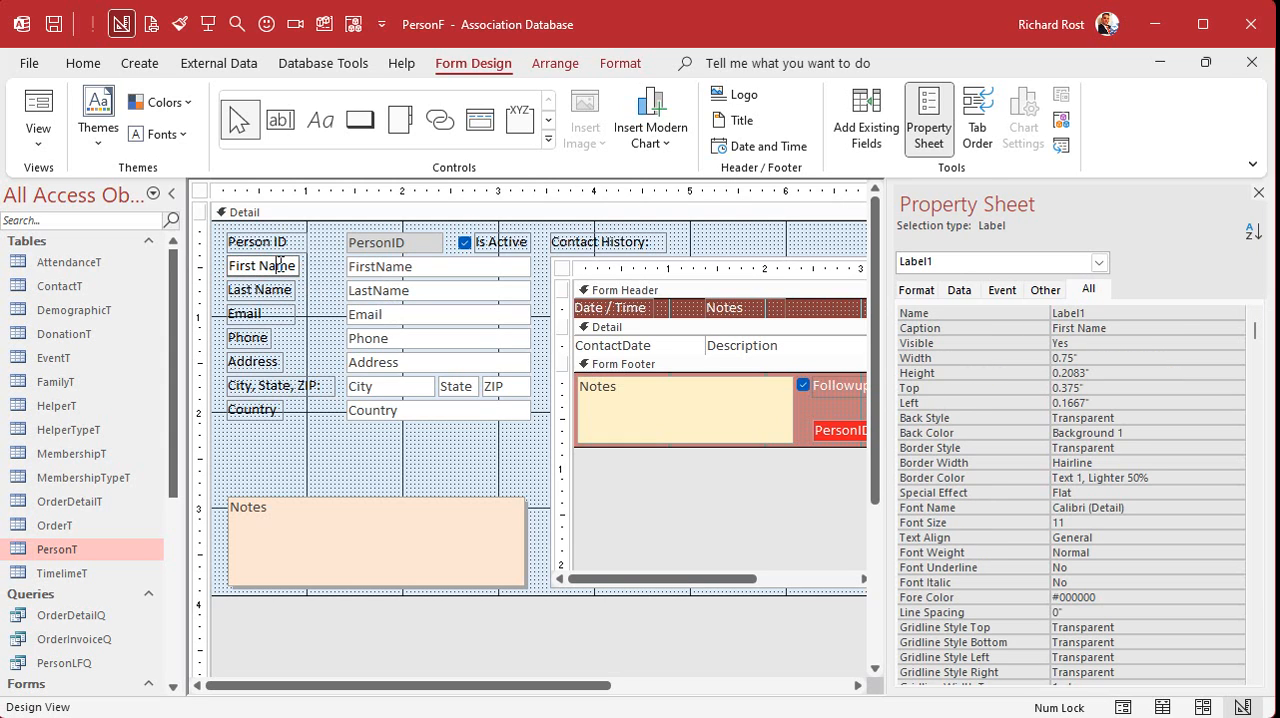
key("ctrl+a")
type("Name (F, L)")
key("Return")
- Narrow the FirstName and LastName boxes to share one row, with LastName about 0.92" wide, and delete the Last Name label
left_click(382, 267)
left_click_drag(528, 266, 435, 266)
left_click(414, 290)
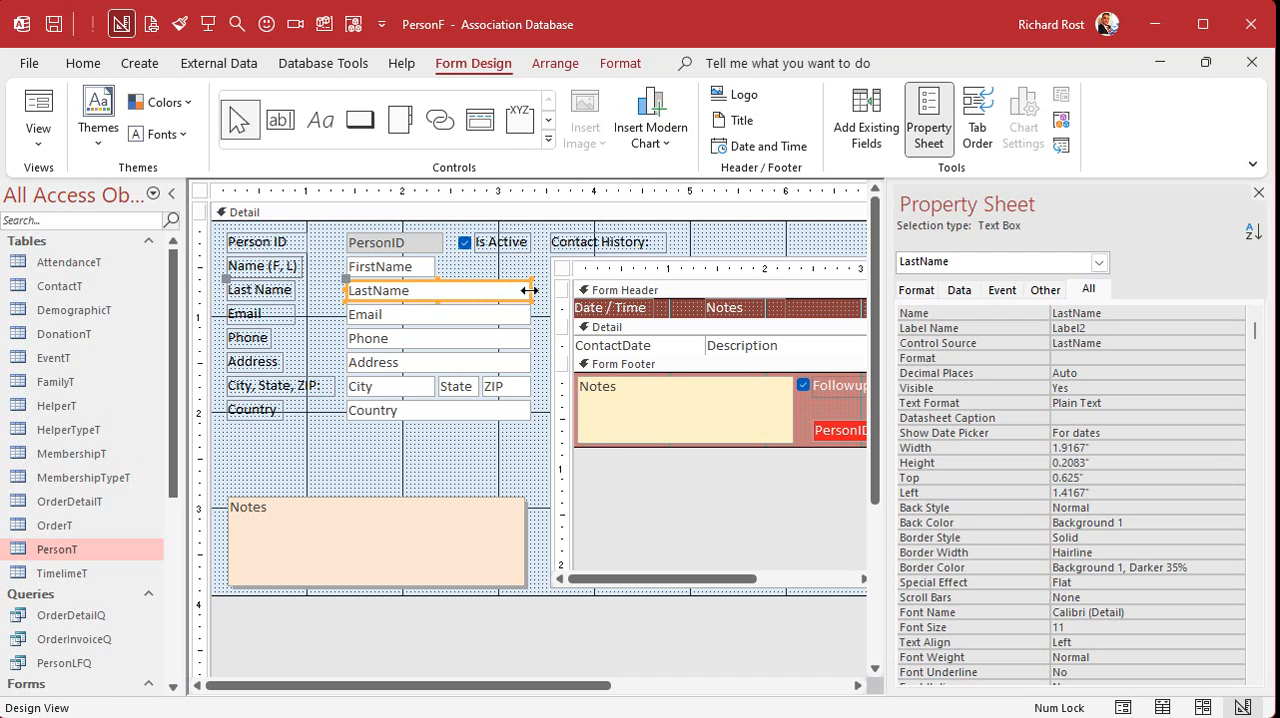
left_click_drag(527, 290, 492, 267)
left_click(262, 290)
key("Delete")
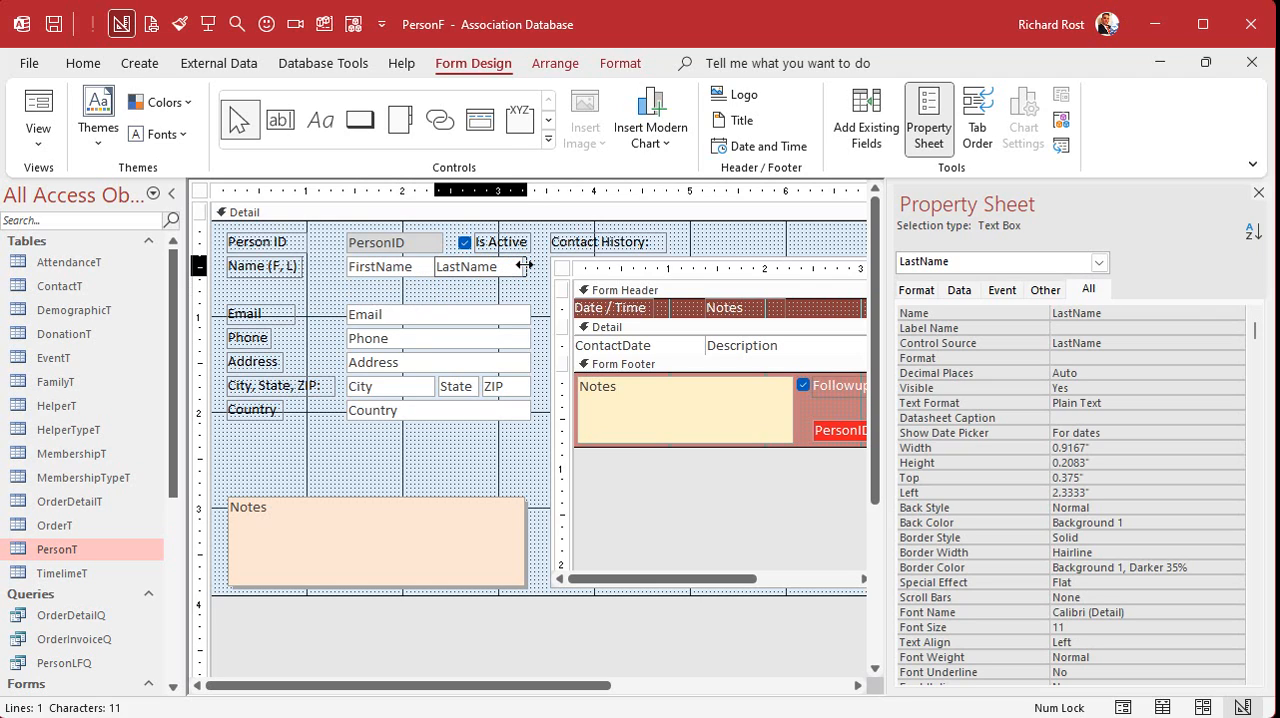
left_click(478, 284)
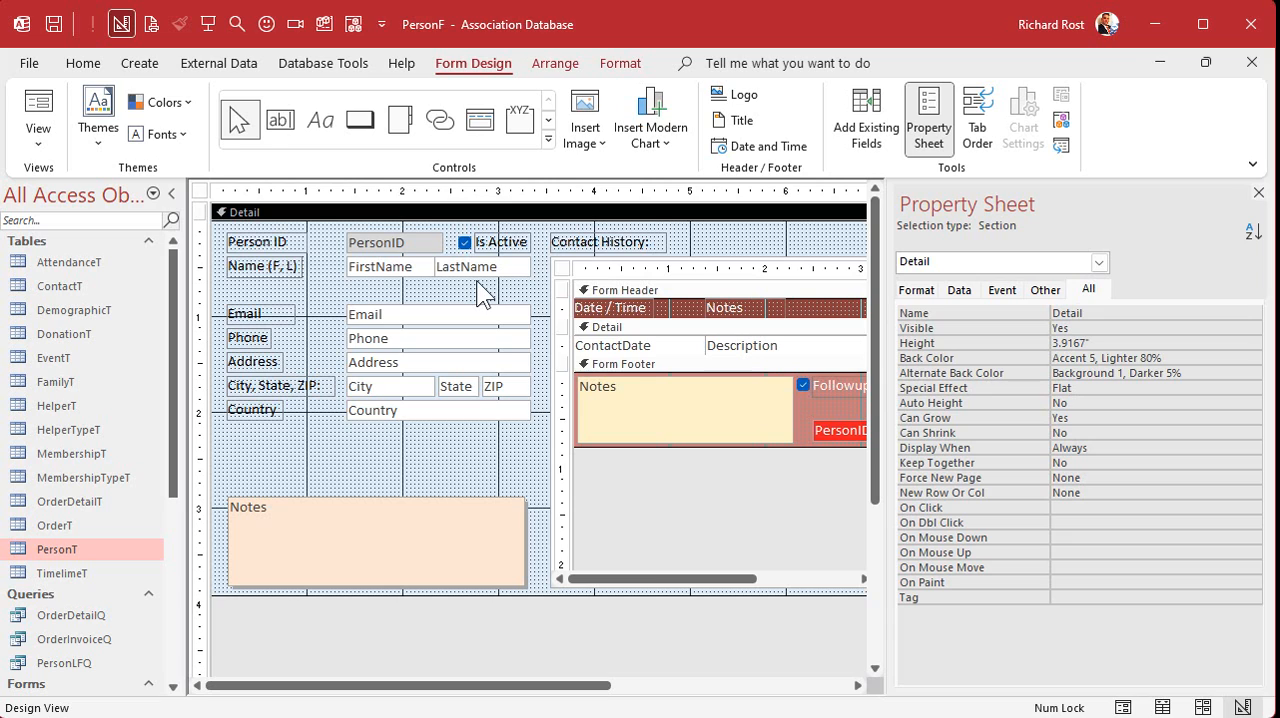
- Narrow the FirstName box slightly to leave a small gap before the LastName box
left_click(456, 268)
left_click(426, 266)
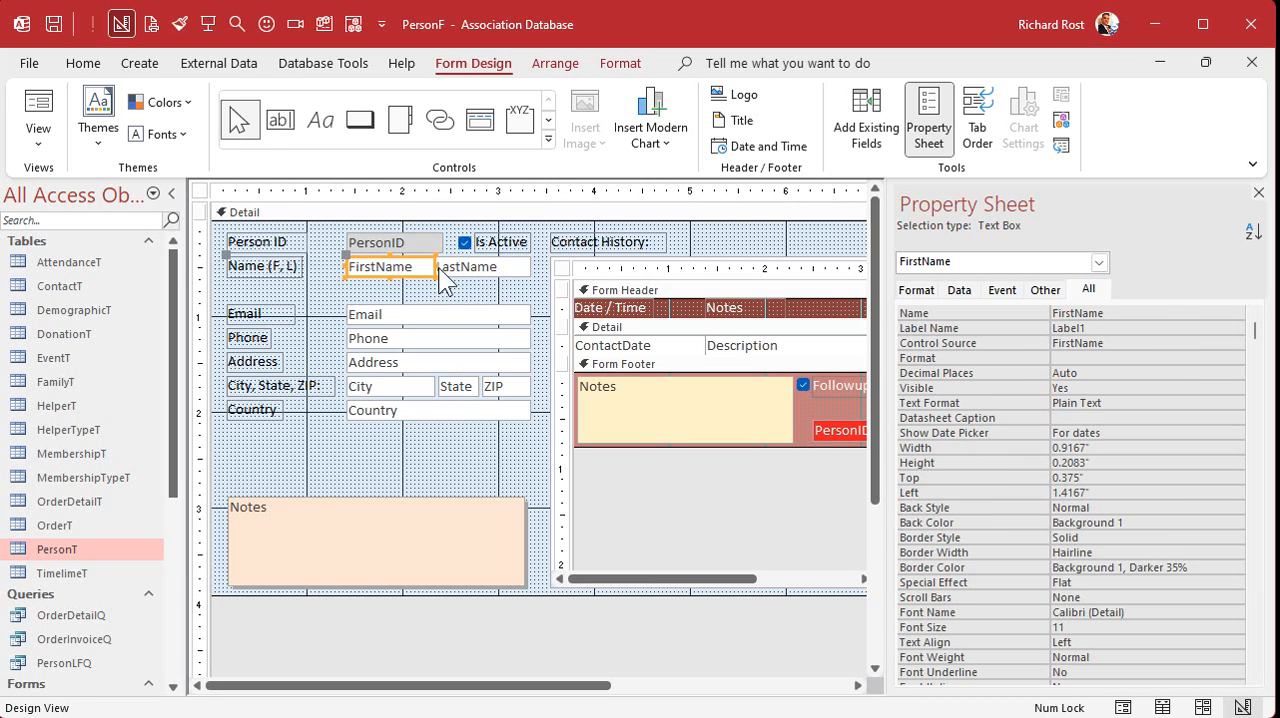
left_click(440, 300)
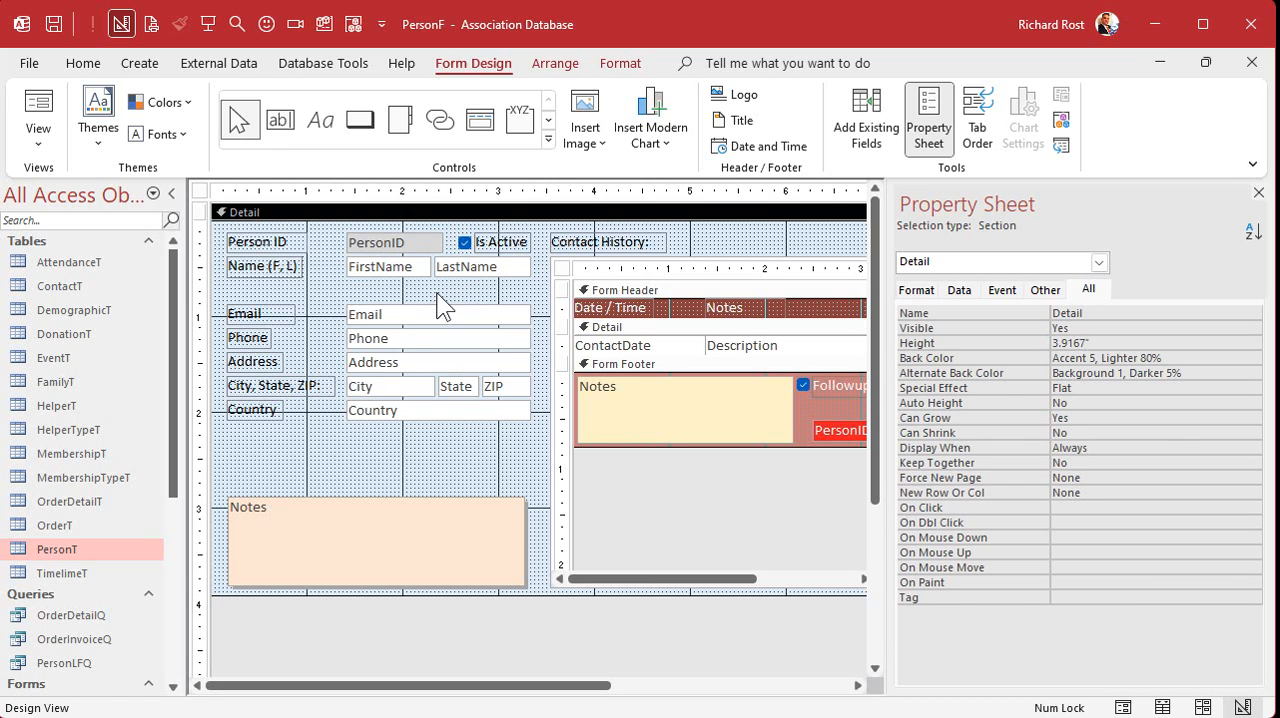
- Move the Email, Phone, Address, City/State/ZIP and Country rows up to close the gap under the name row
mouse_move(433, 318)
left_mouse_down()
mouse_move(429, 297)
mouse_move(414, 337)
mouse_move(416, 310)
left_mouse_up()
left_click_drag(374, 362, 374, 340)
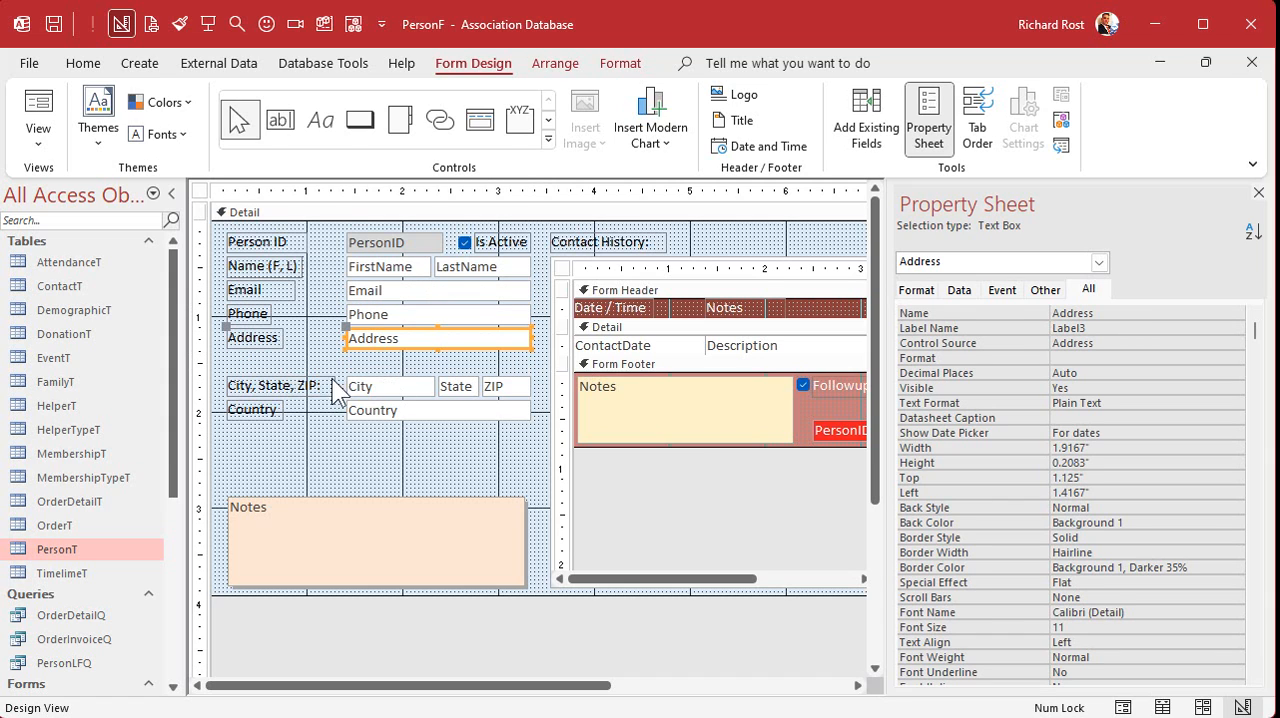
left_click_drag(244, 386, 410, 390)
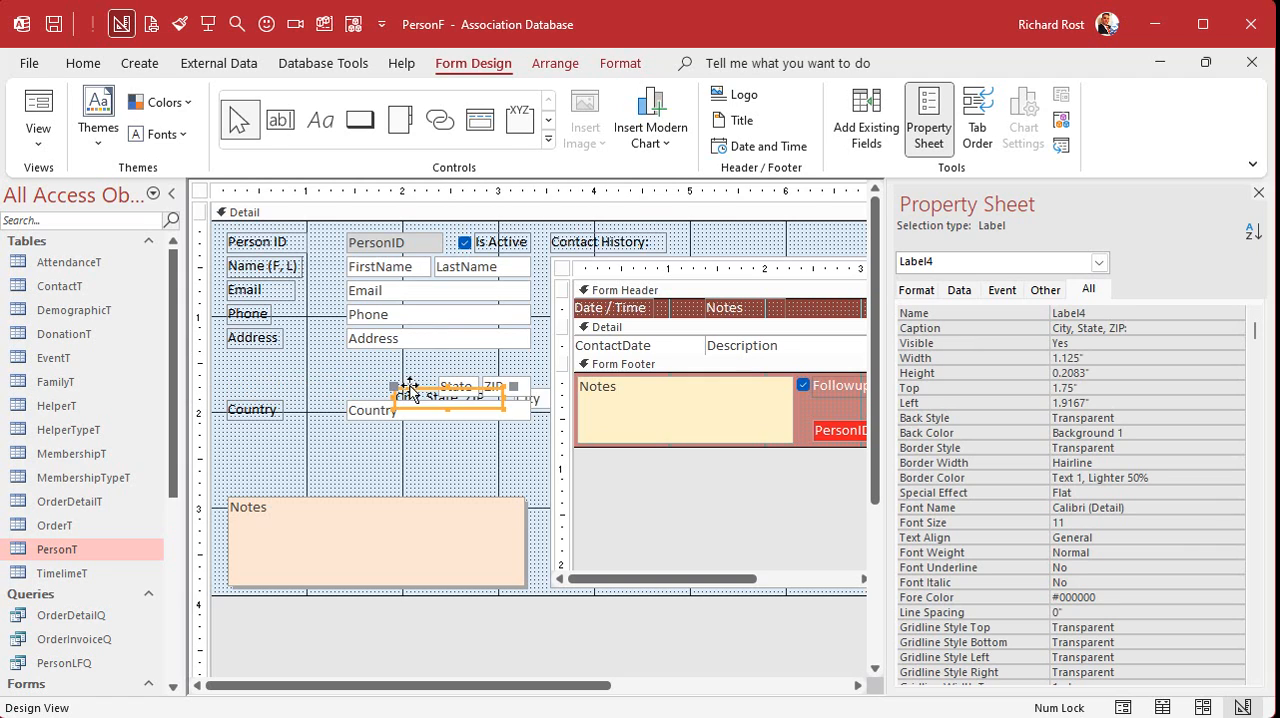
key("ctrl+z")
left_click_drag(251, 371, 516, 395)
left_click_drag(420, 386, 405, 362)
left_click_drag(391, 413, 388, 385)
left_click(376, 418)
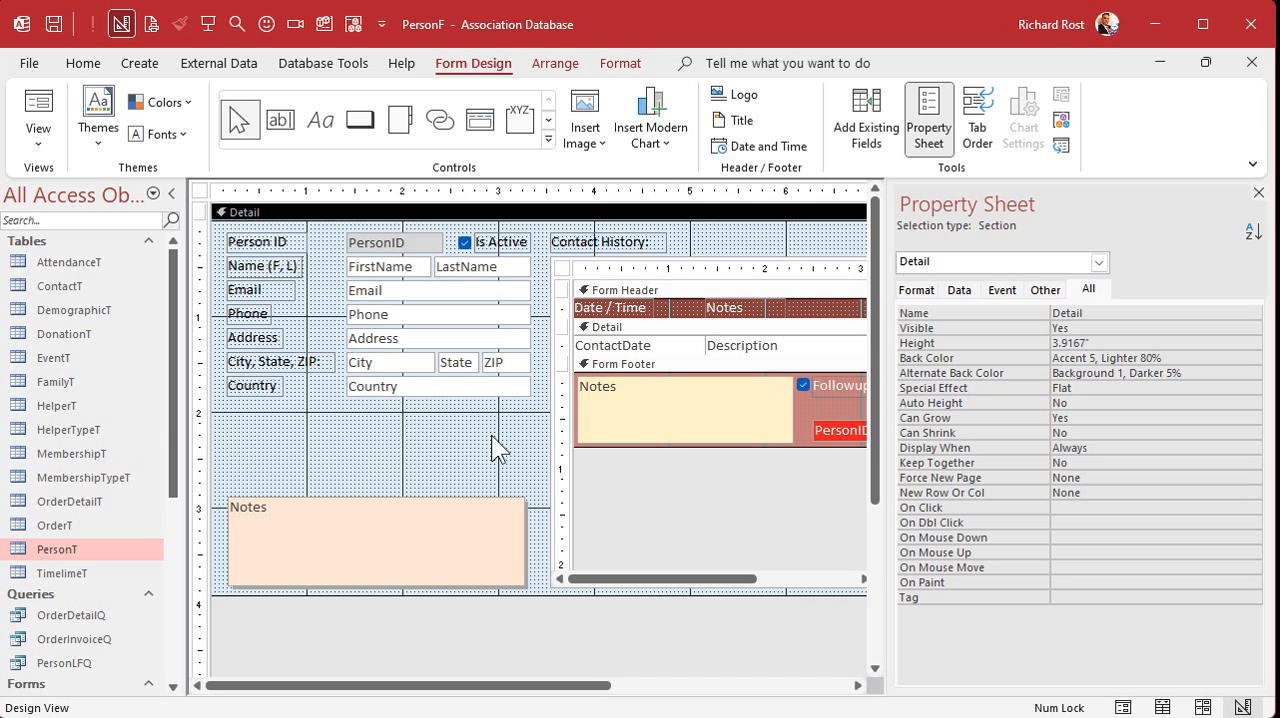
- Move the Is Active check box and its label below Country, aligning the label and check box with their respective columns
left_click_drag(495, 243, 490, 412)
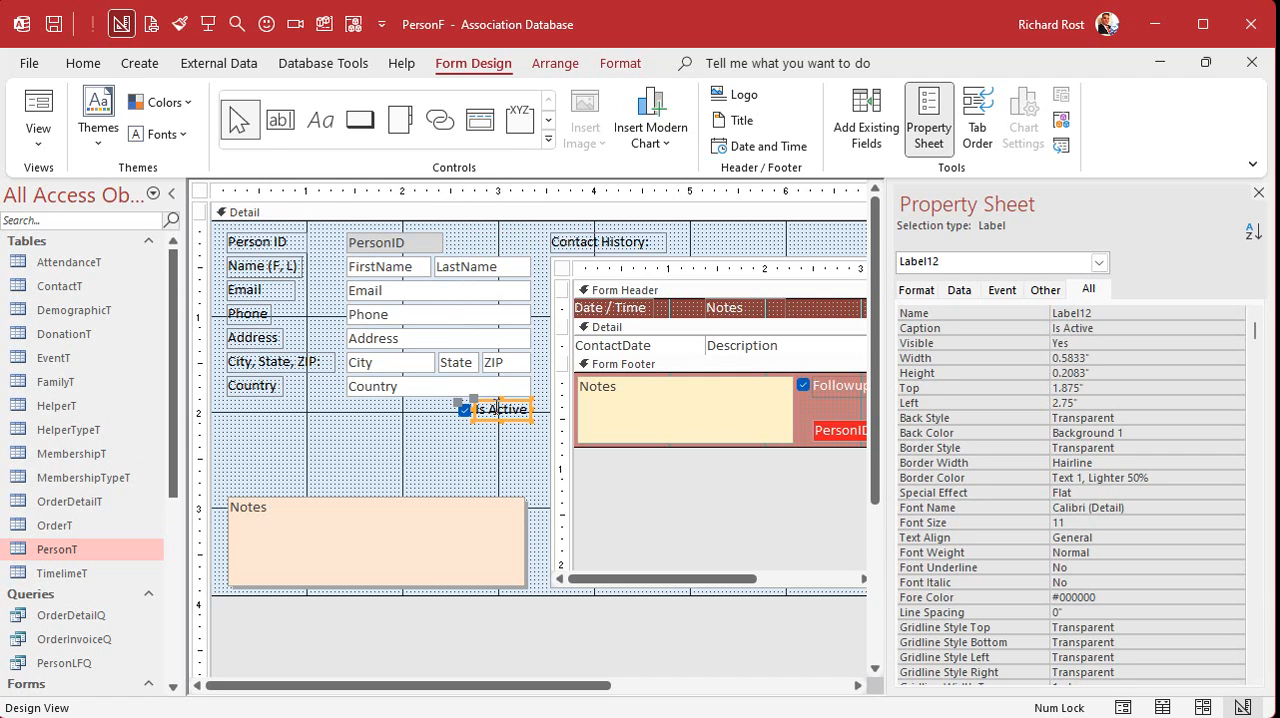
left_click(464, 411)
left_click(479, 440)
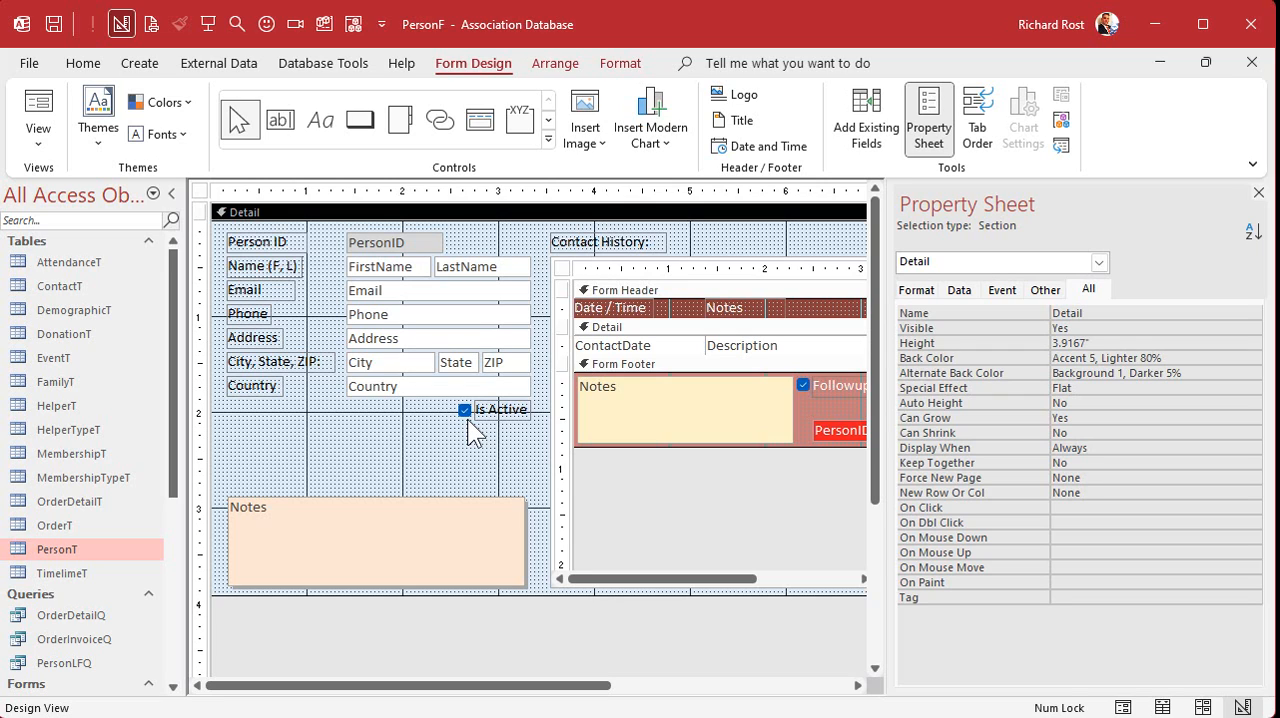
left_click_drag(489, 416, 228, 399)
left_click_drag(360, 418, 344, 396)
left_click(326, 453)
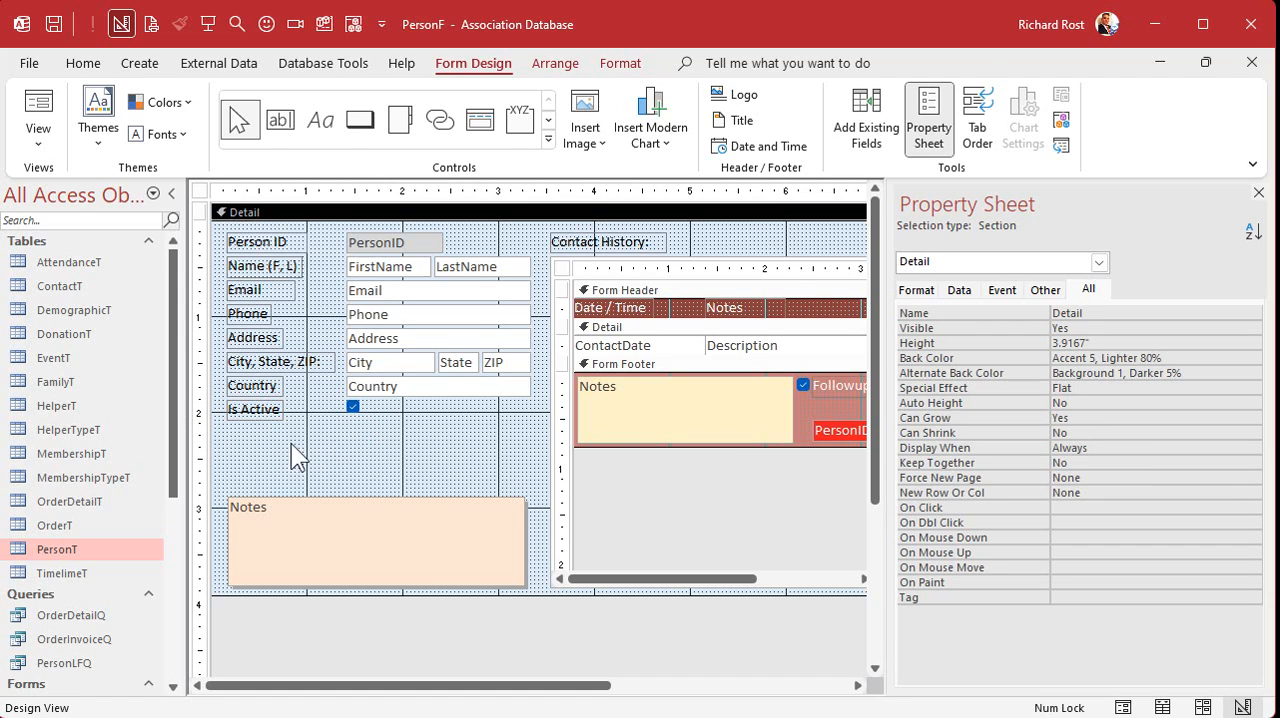
- Duplicate the Is Active check box directly below it and caption the copy's label "Is Reg Attendee"
left_click(354, 405)
key("ctrl+c")
key("ctrl+v")
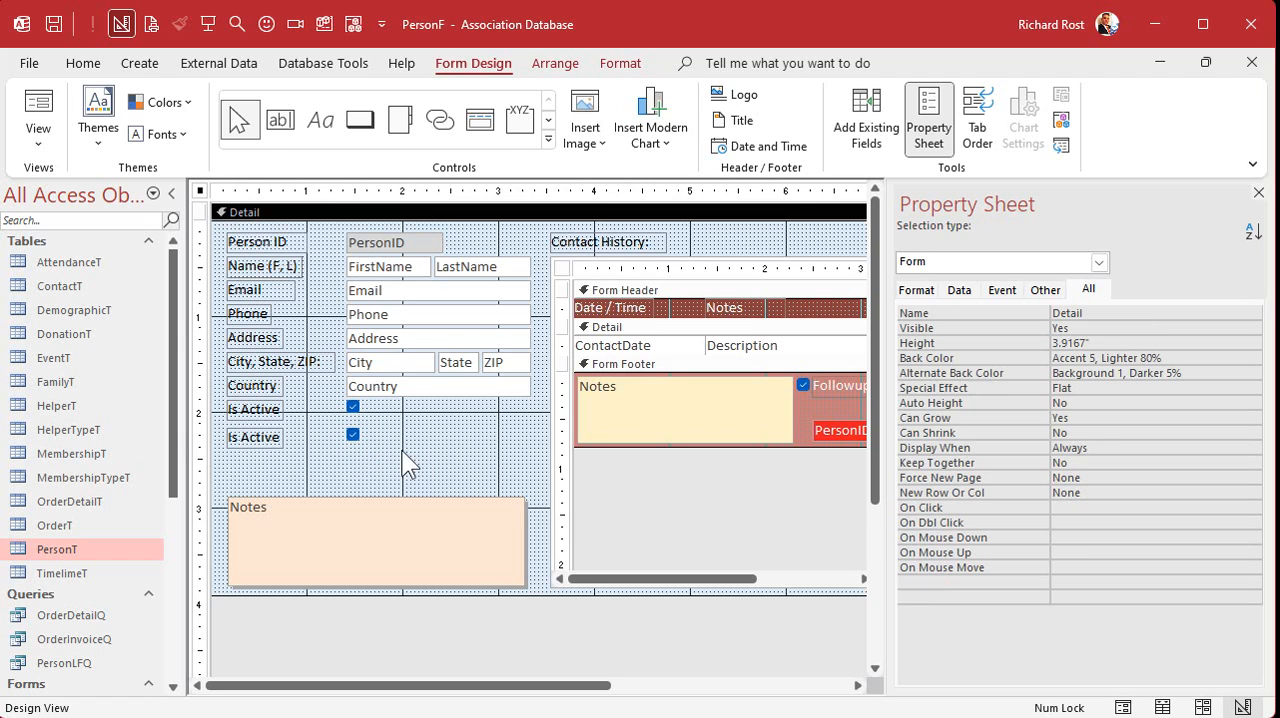
left_click(250, 437)
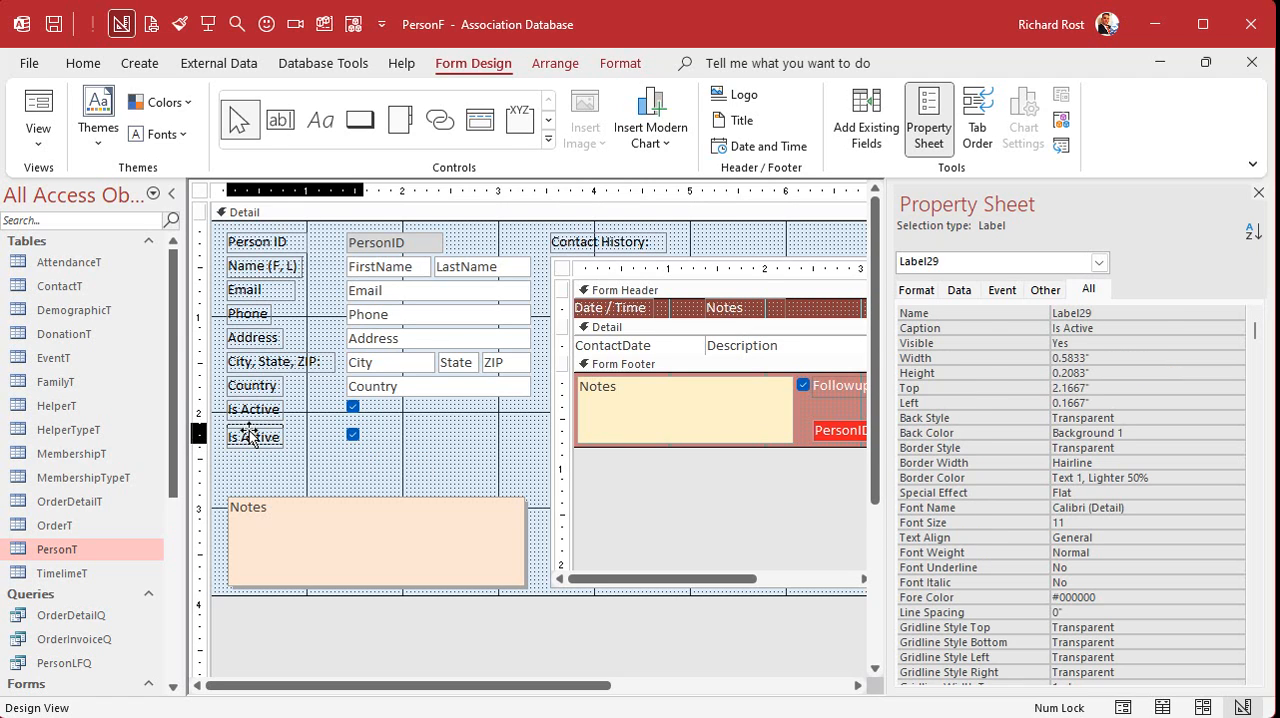
left_click_drag(250, 437, 252, 433)
double_click(257, 433)
type("Reg Attendee")
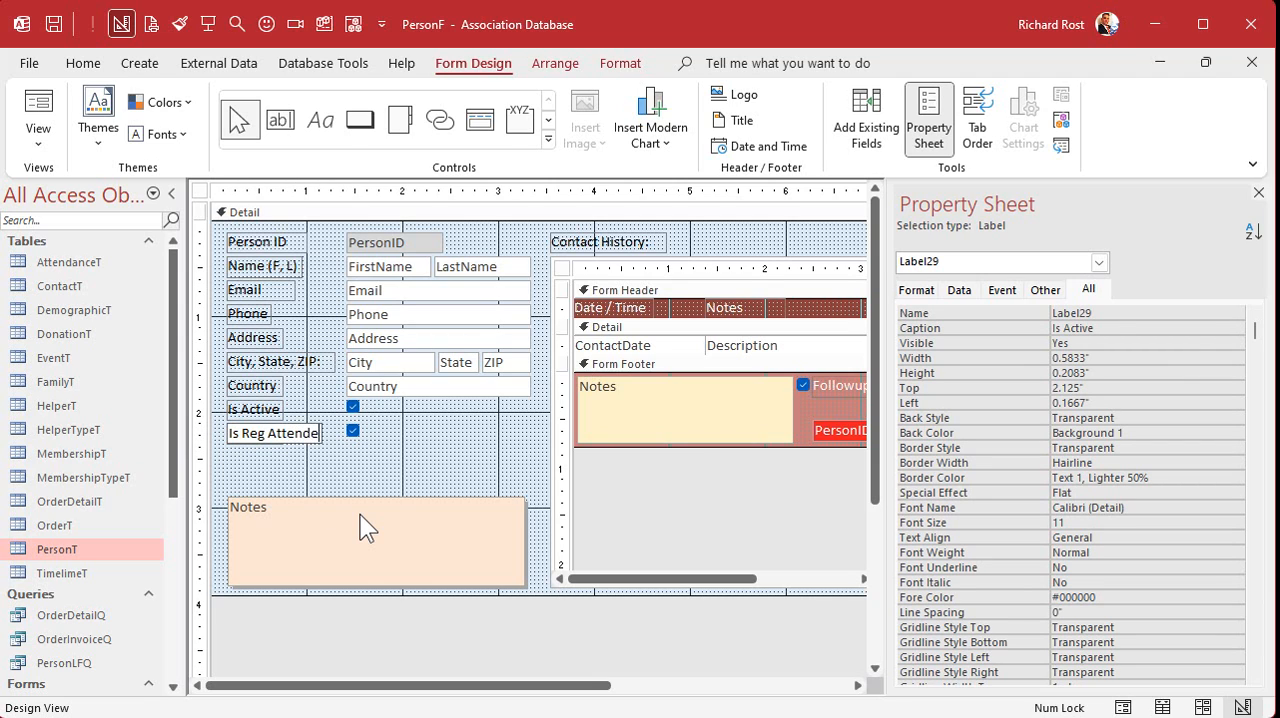
key("Return")
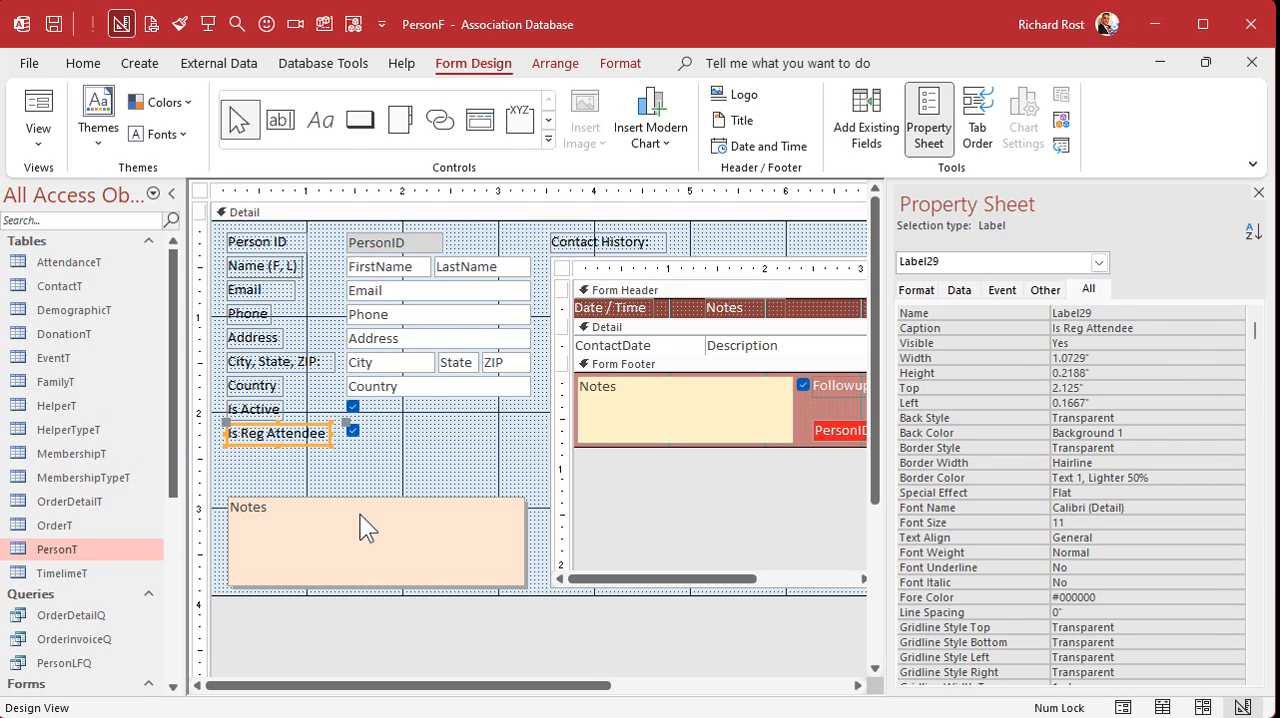
- Bind the Is Reg Attendee check box to the IsRegularAttendee field and name the control IsRegularAttendee
left_click(353, 432)
left_click_drag(1062, 343, 978, 331)
type("R")
key("Tab")
key("ctrl+c")
left_click_drag(1120, 312, 1007, 303)
key("ctrl+v")
key("Tab")
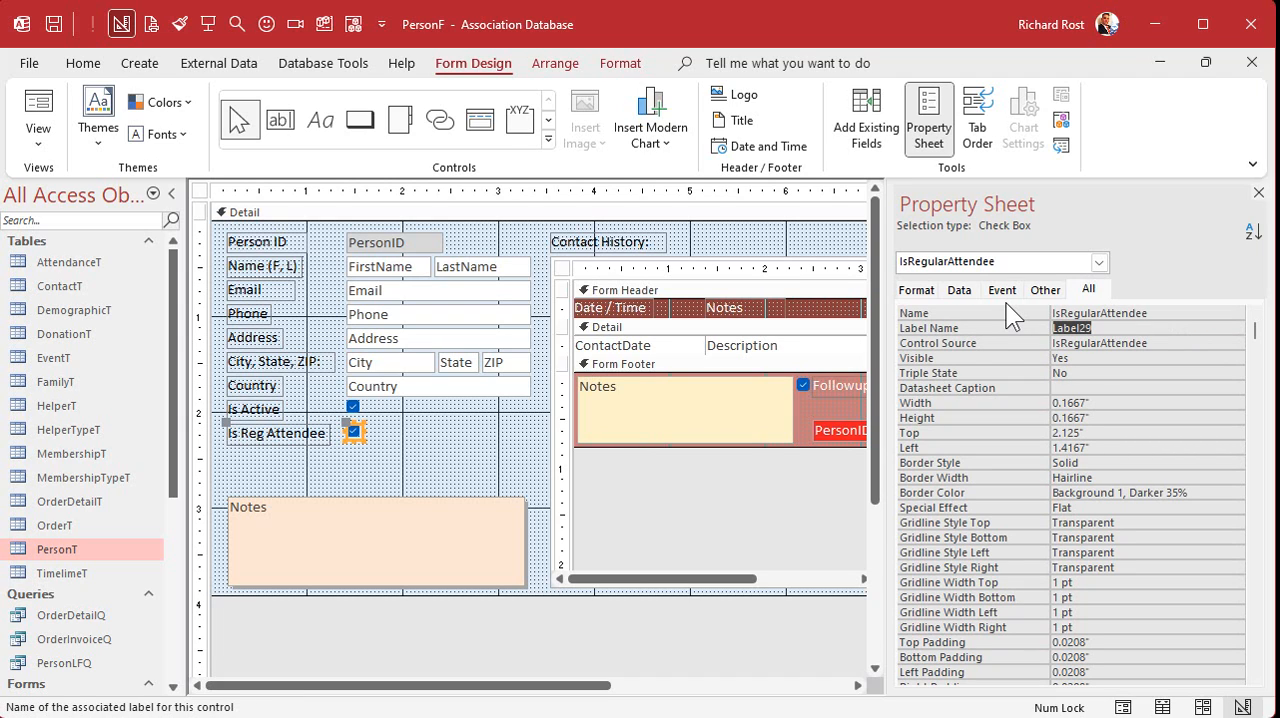
left_click(354, 408)
left_click(355, 430)
left_click(398, 447)
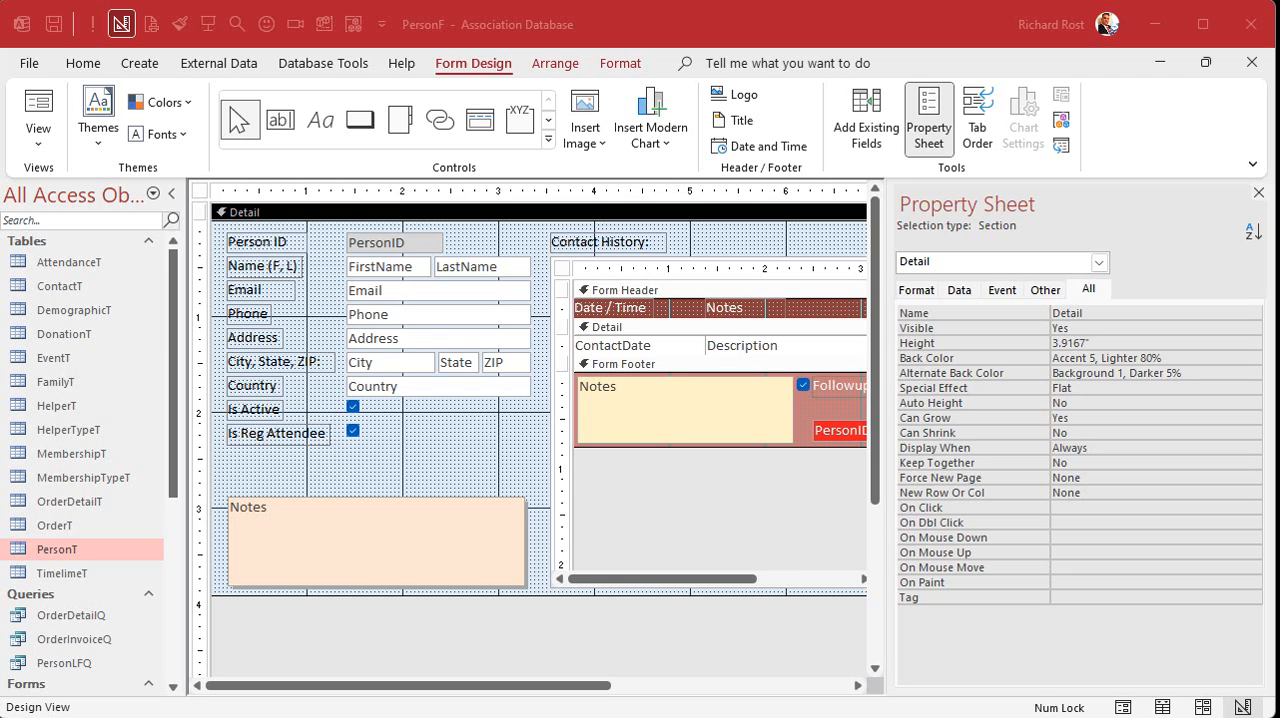
- Narrow the Email and Address boxes to make room for a check box beside each
left_click(498, 289)
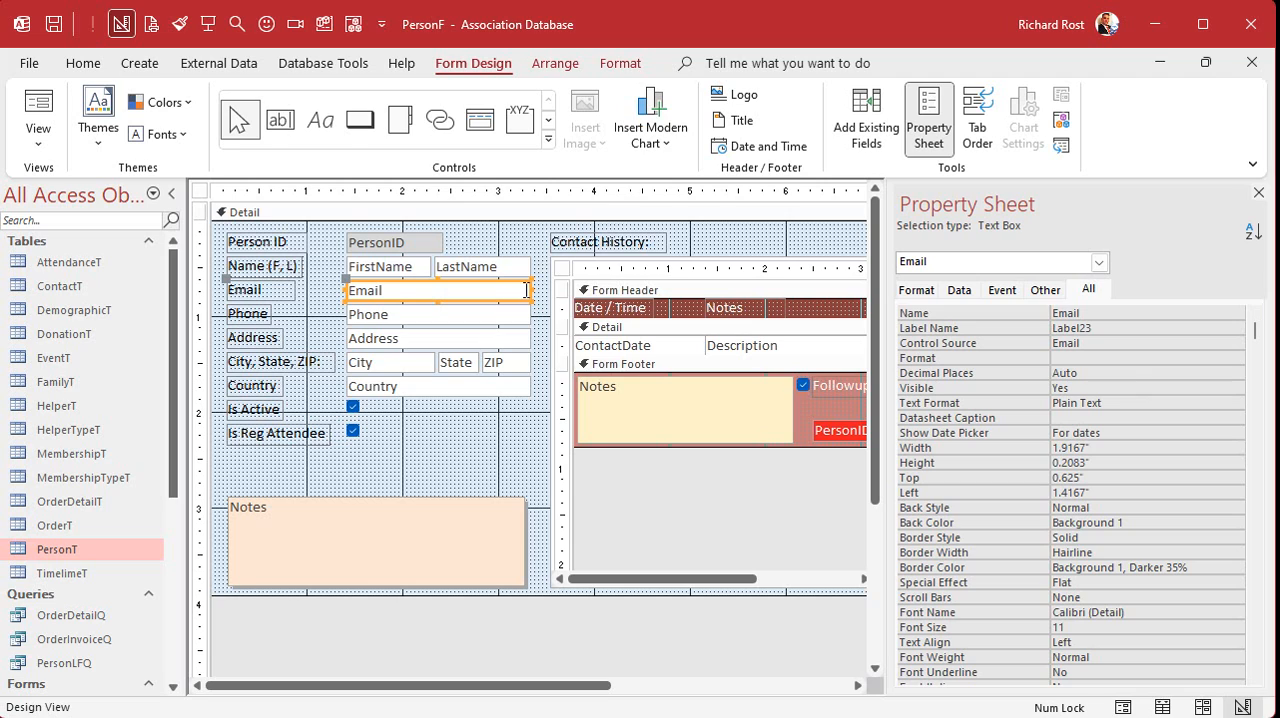
left_click_drag(529, 290, 513, 289)
left_click(512, 340)
left_click_drag(528, 338, 515, 338)
left_click(475, 423)
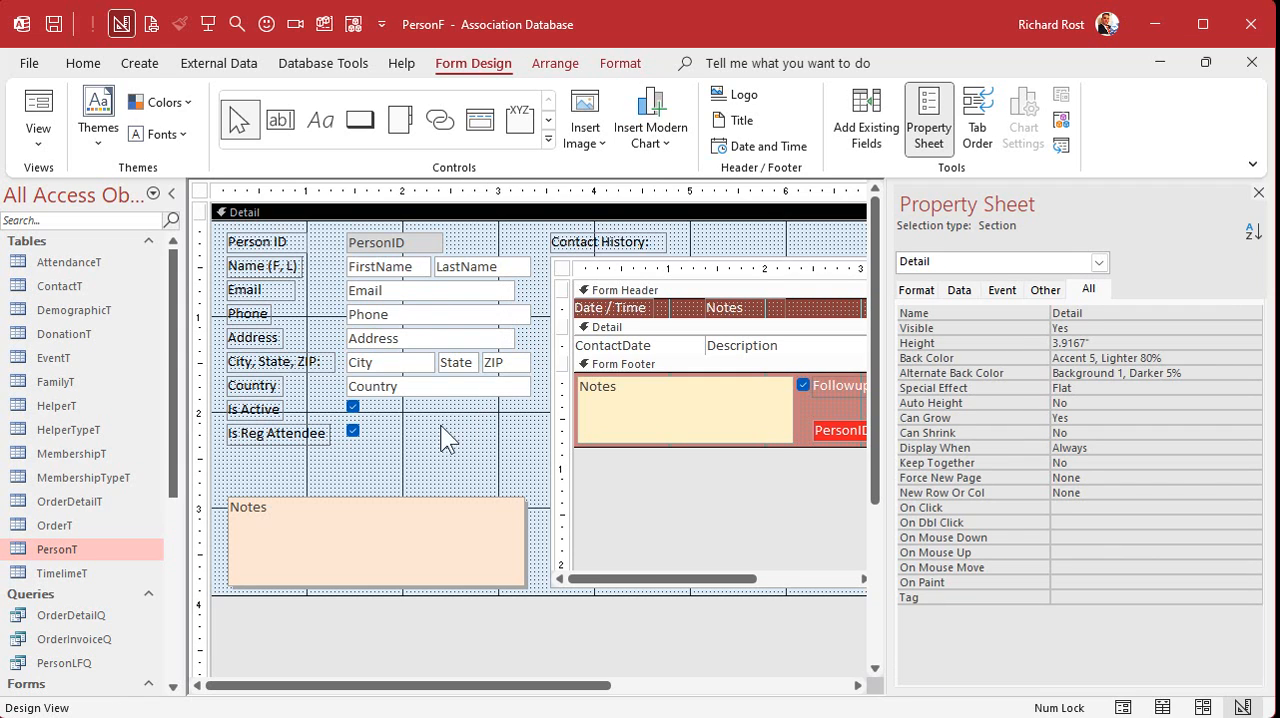
left_click(356, 409)
left_click(430, 440)
key("ctrl+v")
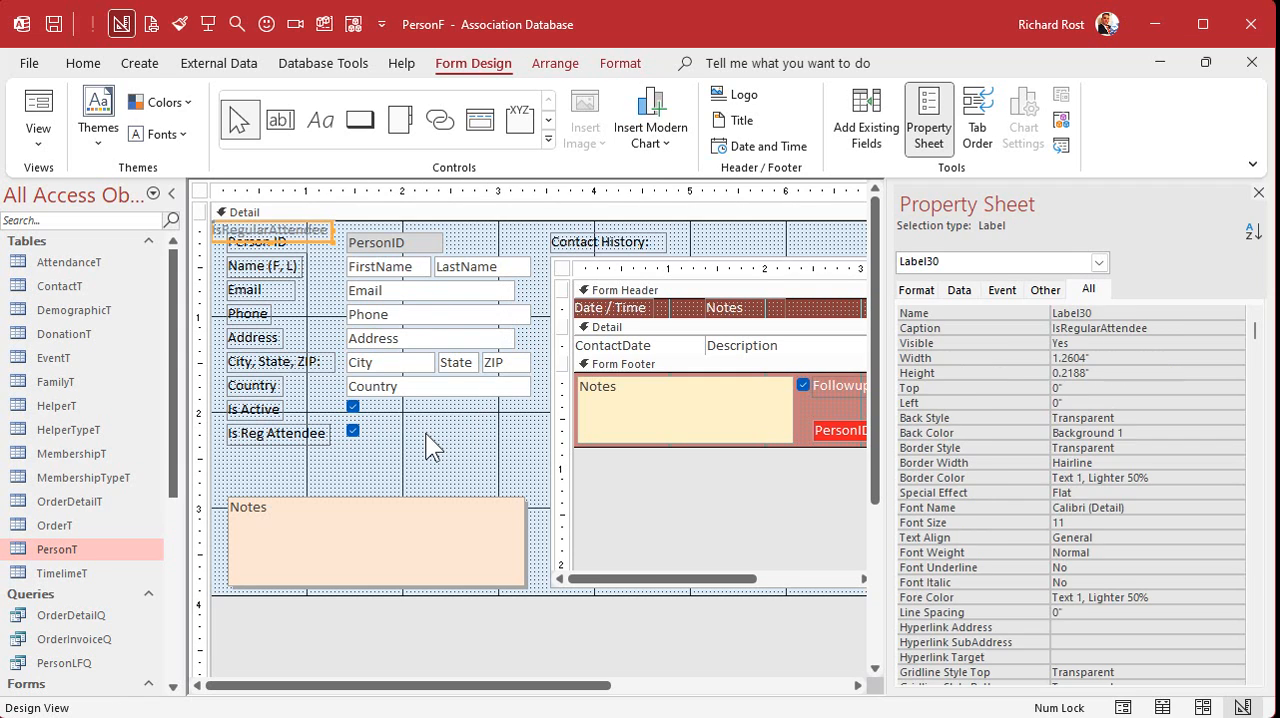
key("Delete")
- Duplicate the Is Active check box, delete the copy's label and place the copy beside the Email box
left_click(410, 440)
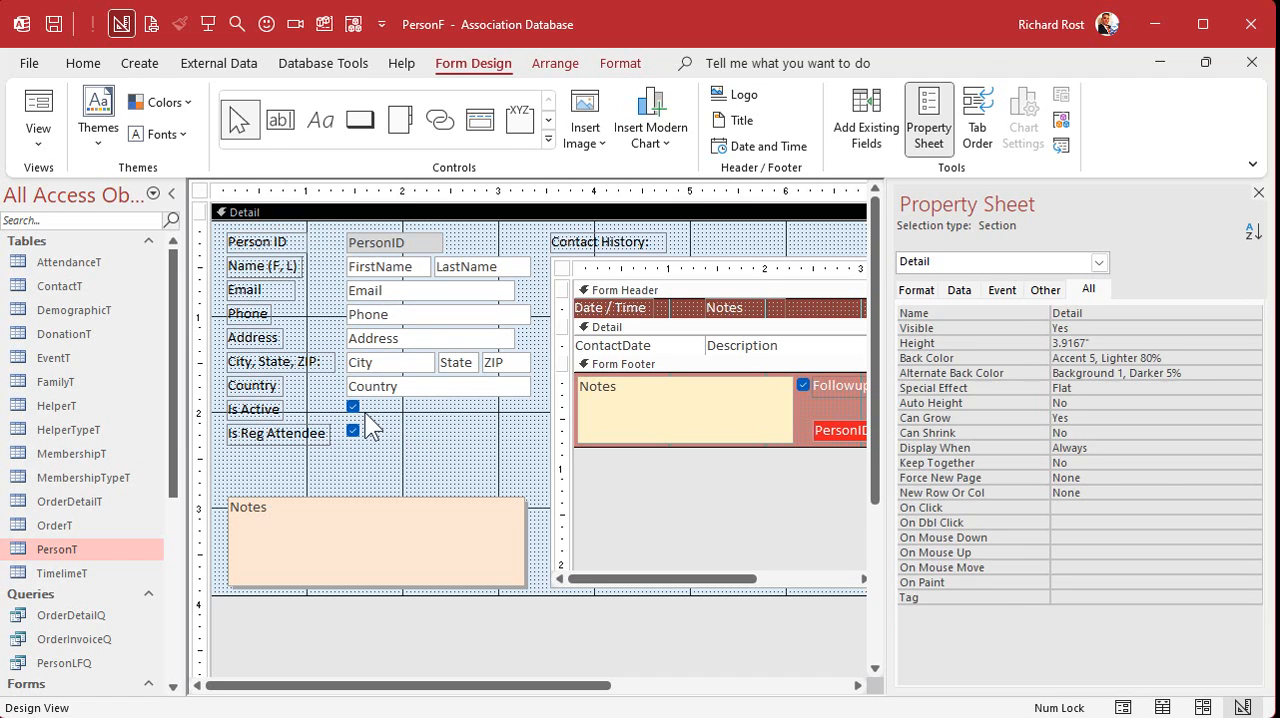
key("ctrl+v")
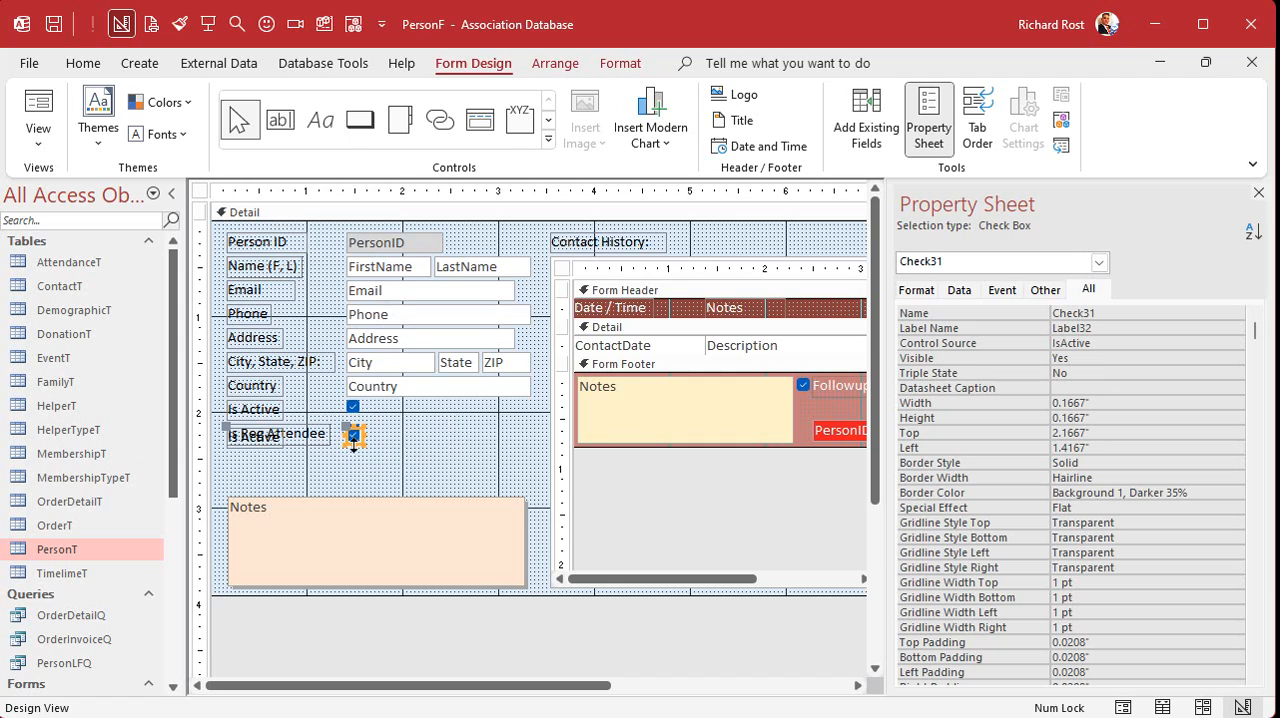
left_click_drag(357, 447, 486, 451)
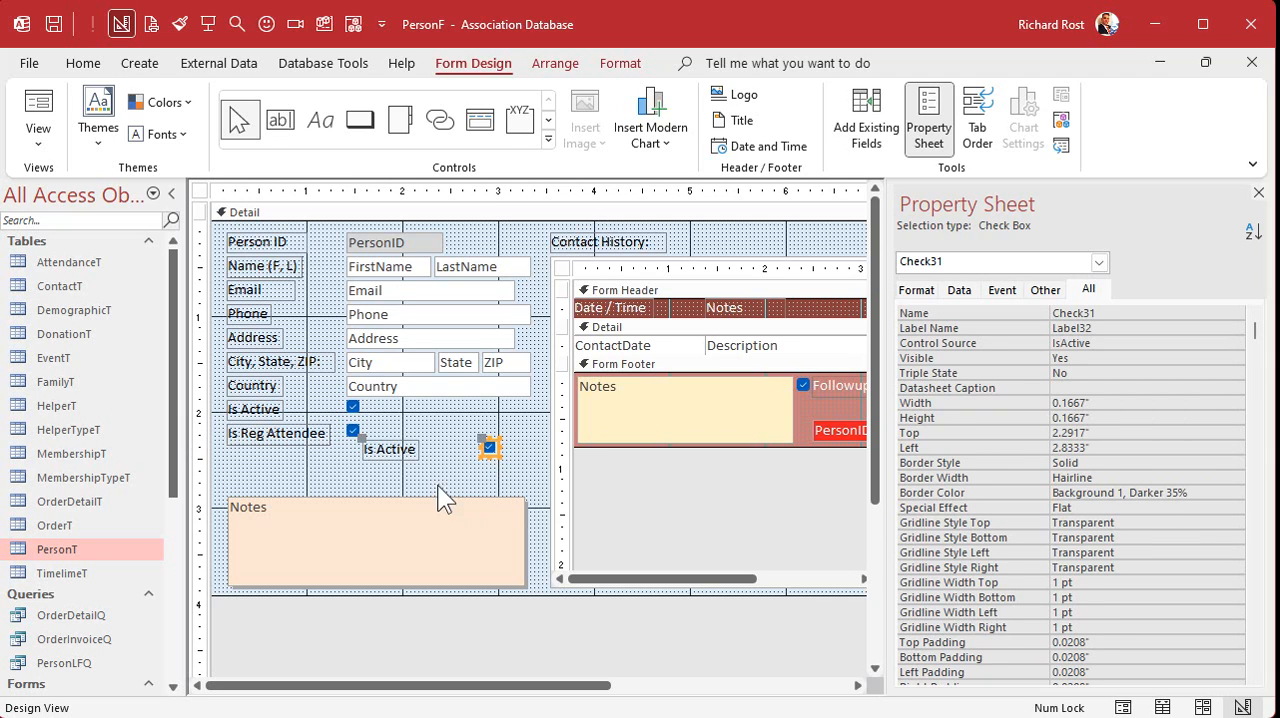
left_click(405, 453)
key("Delete")
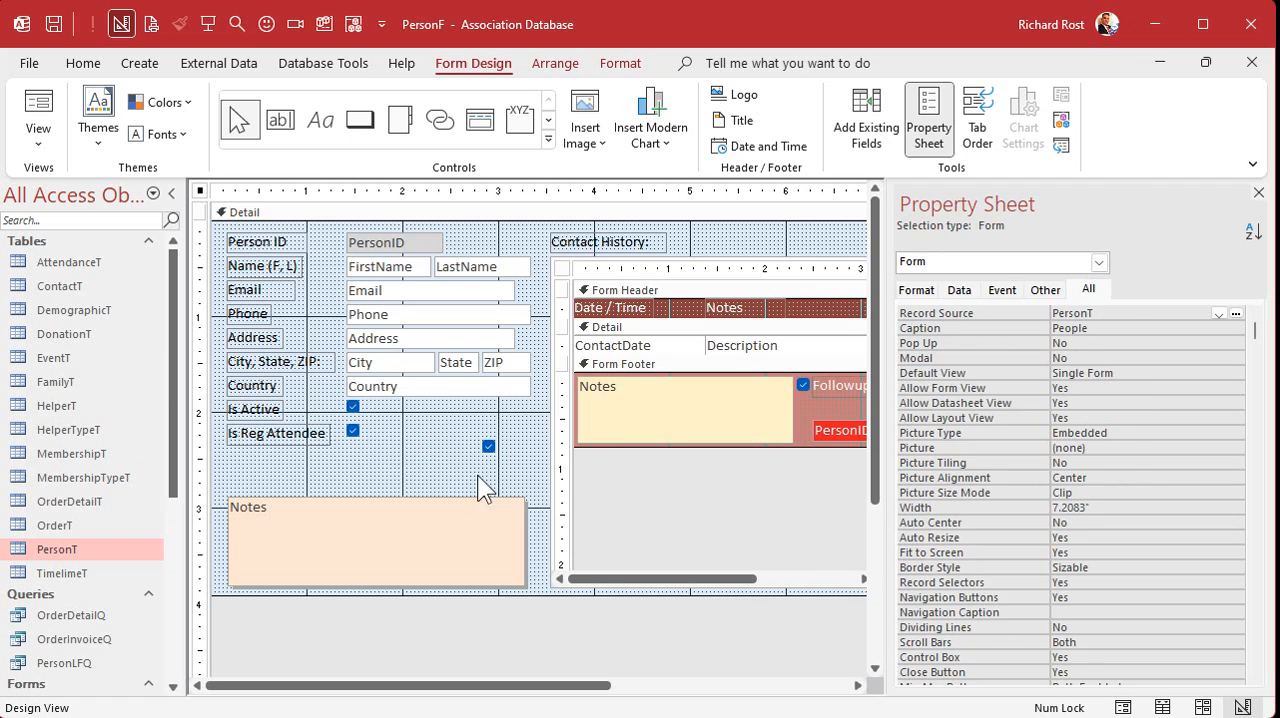
left_click_drag(488, 446, 520, 287)
left_click(517, 431)
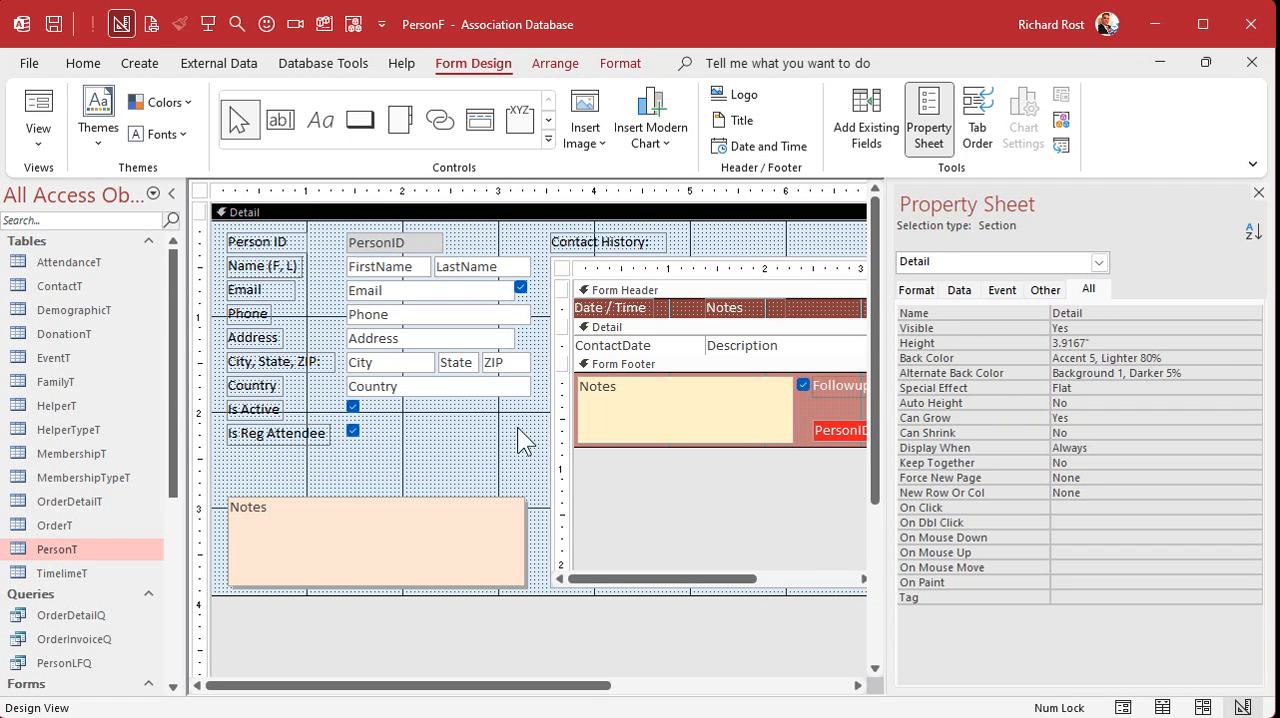
- Bind the check box beside Email to the IsOnEmailList field and name the control IsOnEmailList
left_click(520, 288)
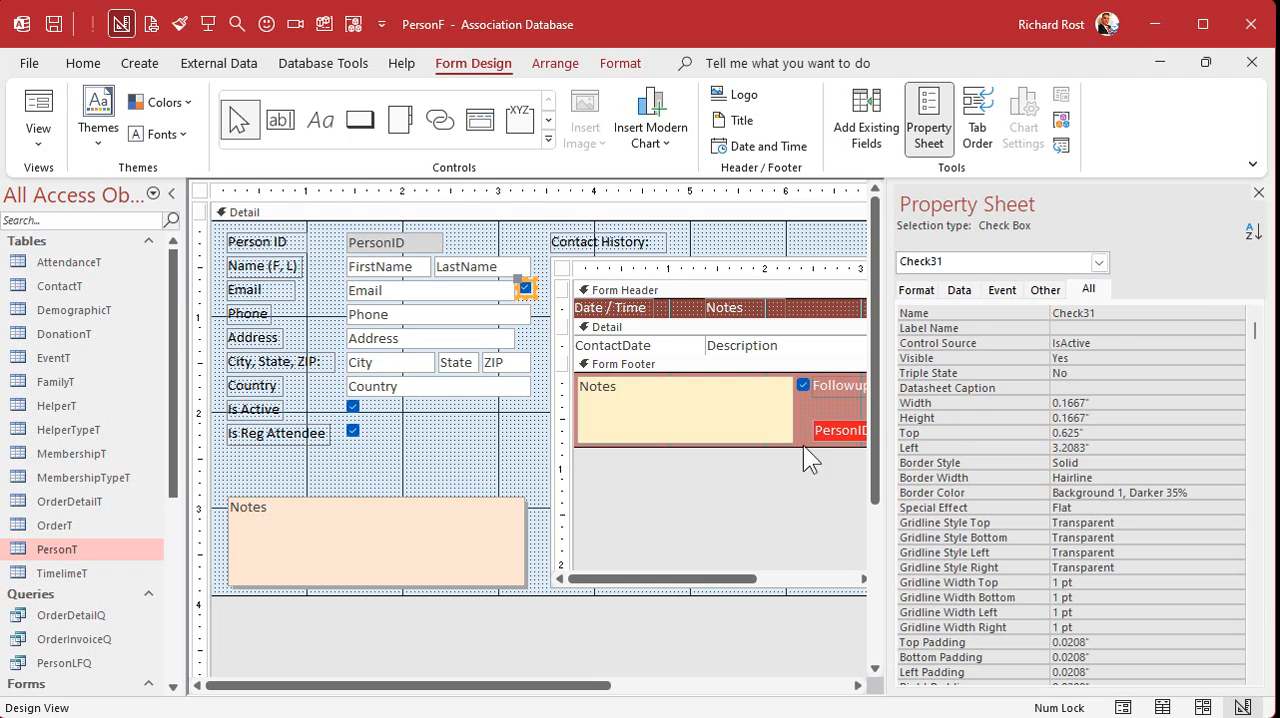
left_click(1128, 343)
left_click(1218, 343)
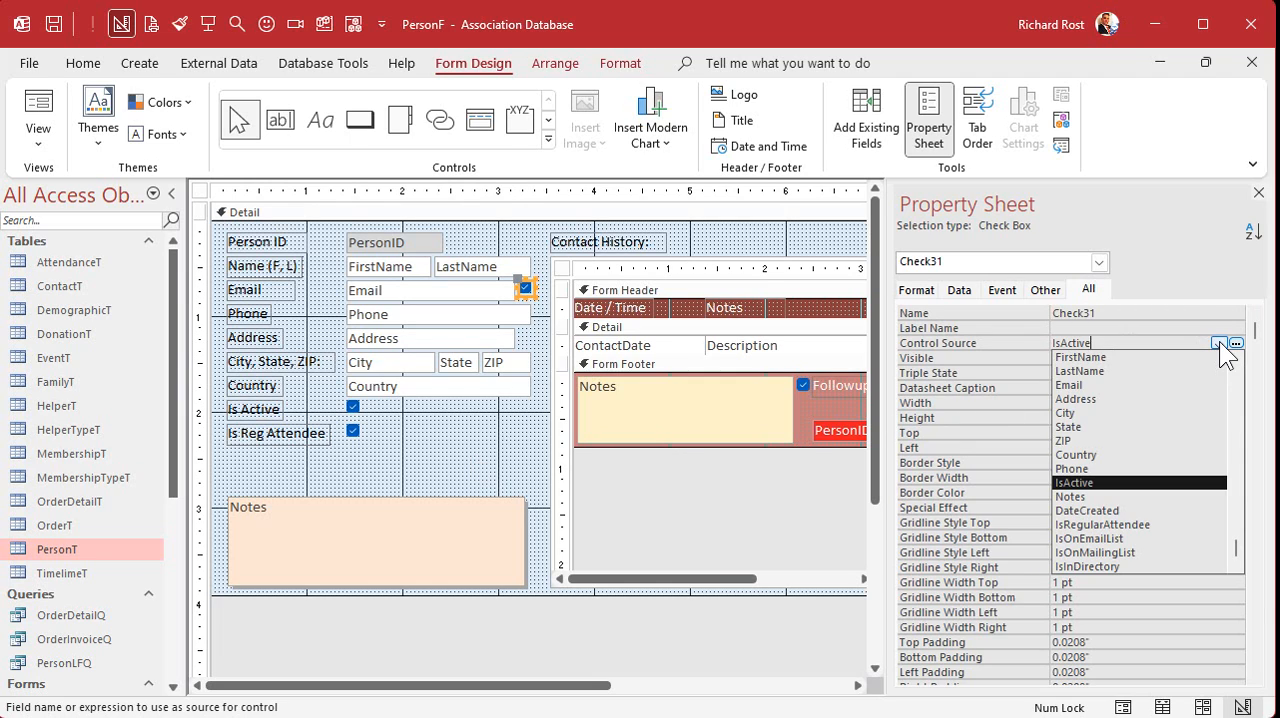
left_click(1124, 539)
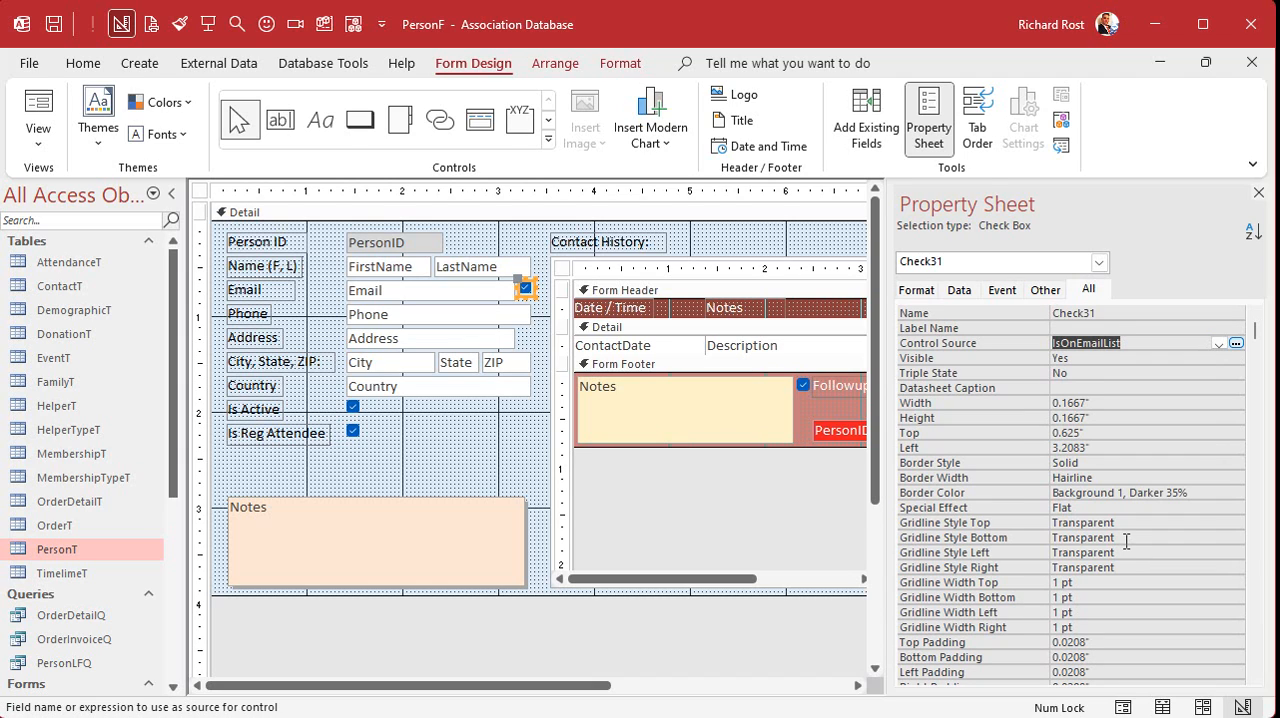
double_click(1100, 313)
key("ctrl+v")
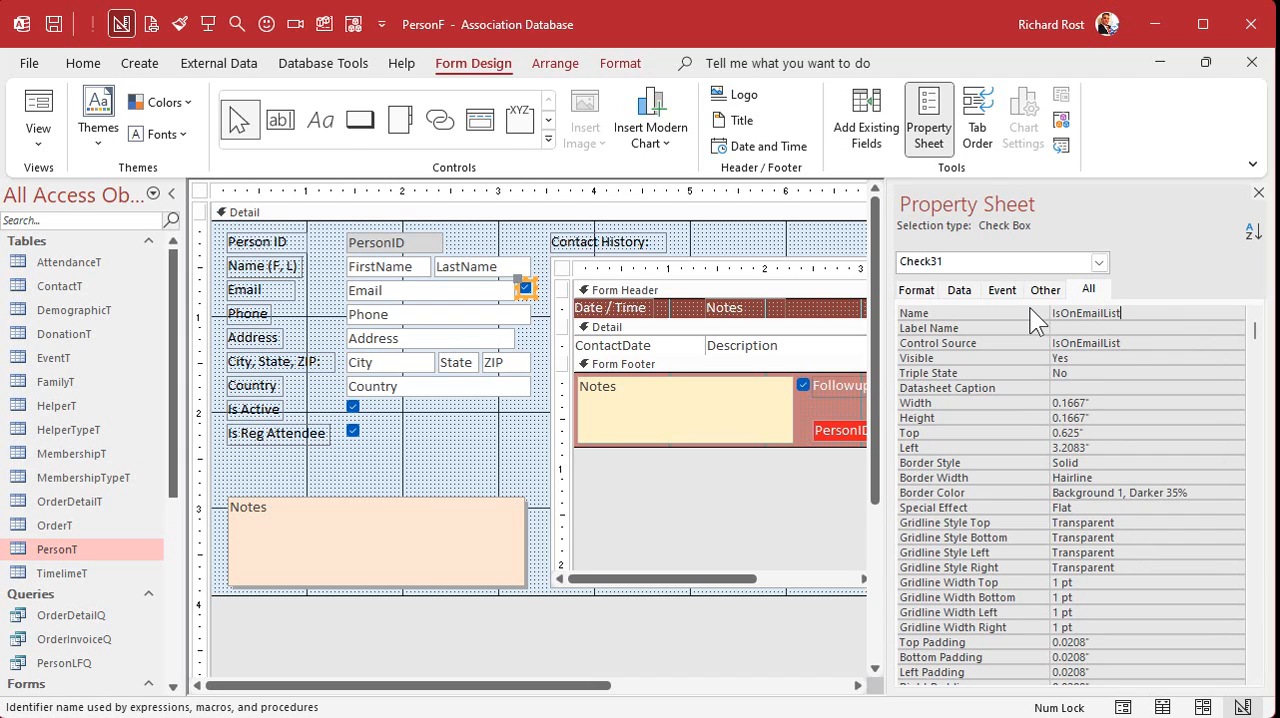
left_click(1093, 328)
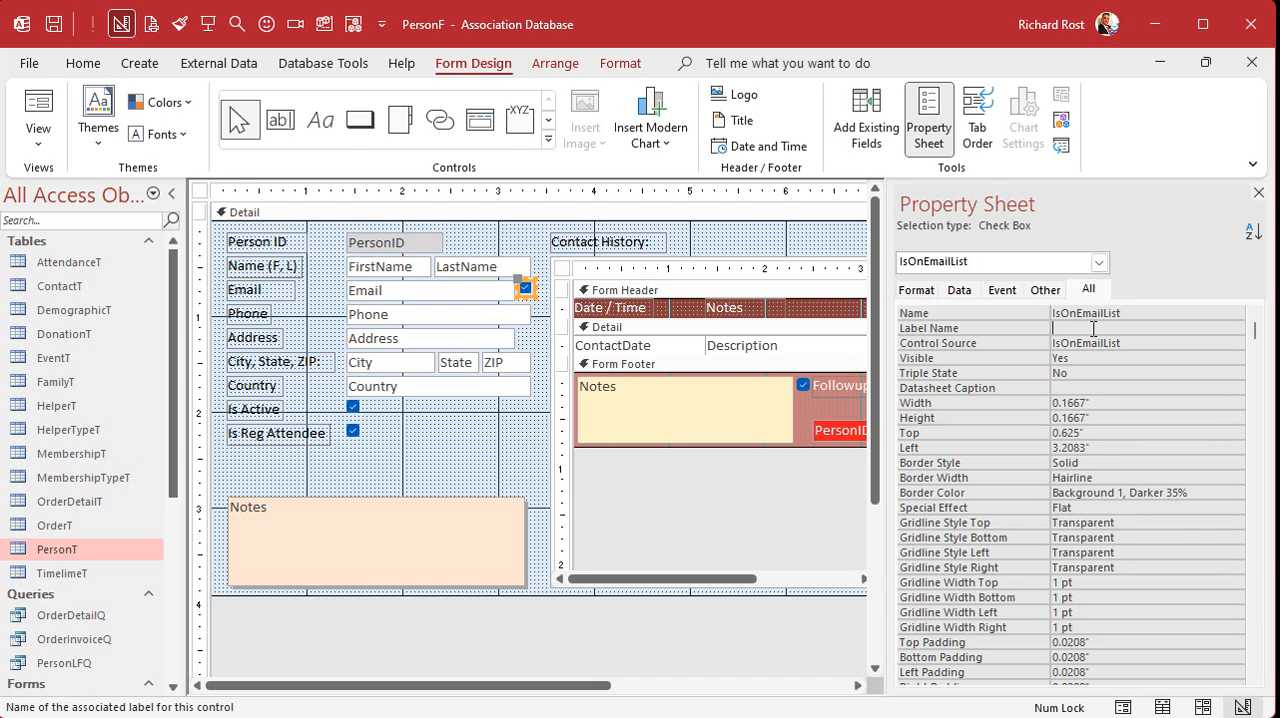
- Set the ControlTip text of the check box beside Email to "Is On Email List"
left_click(527, 268)
left_click(524, 291)
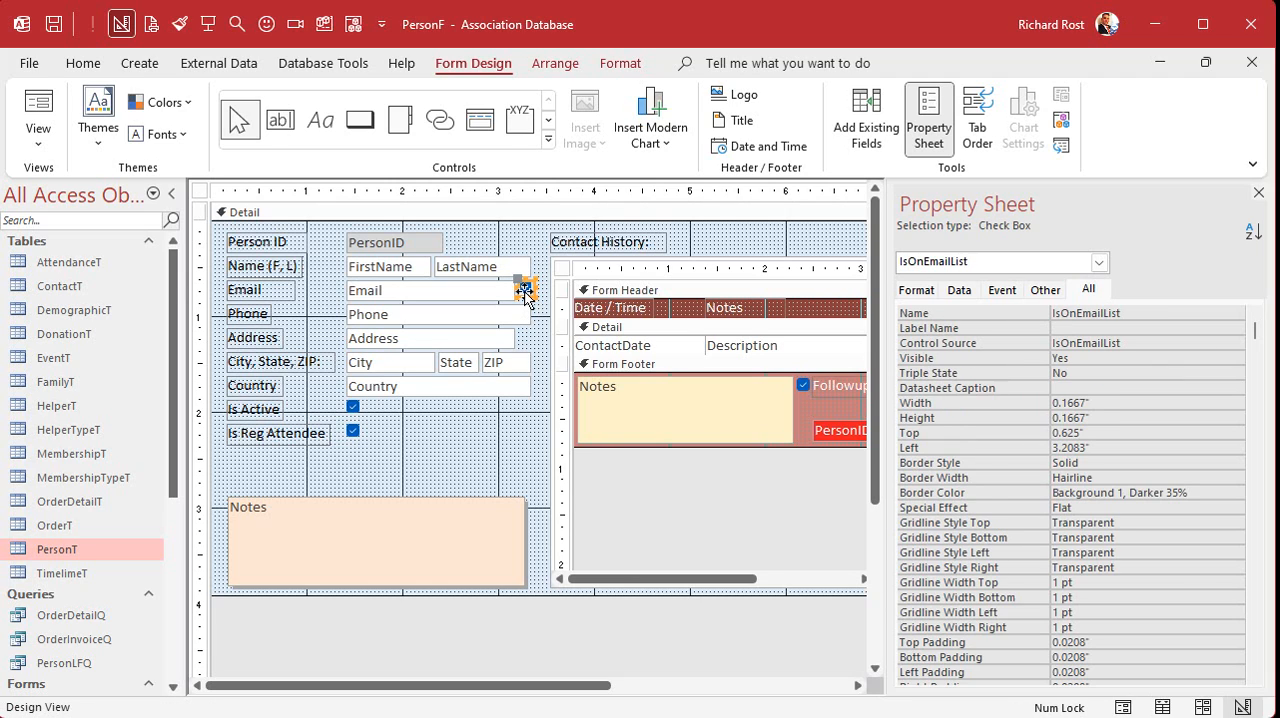
left_click(1050, 290)
left_click(1064, 357)
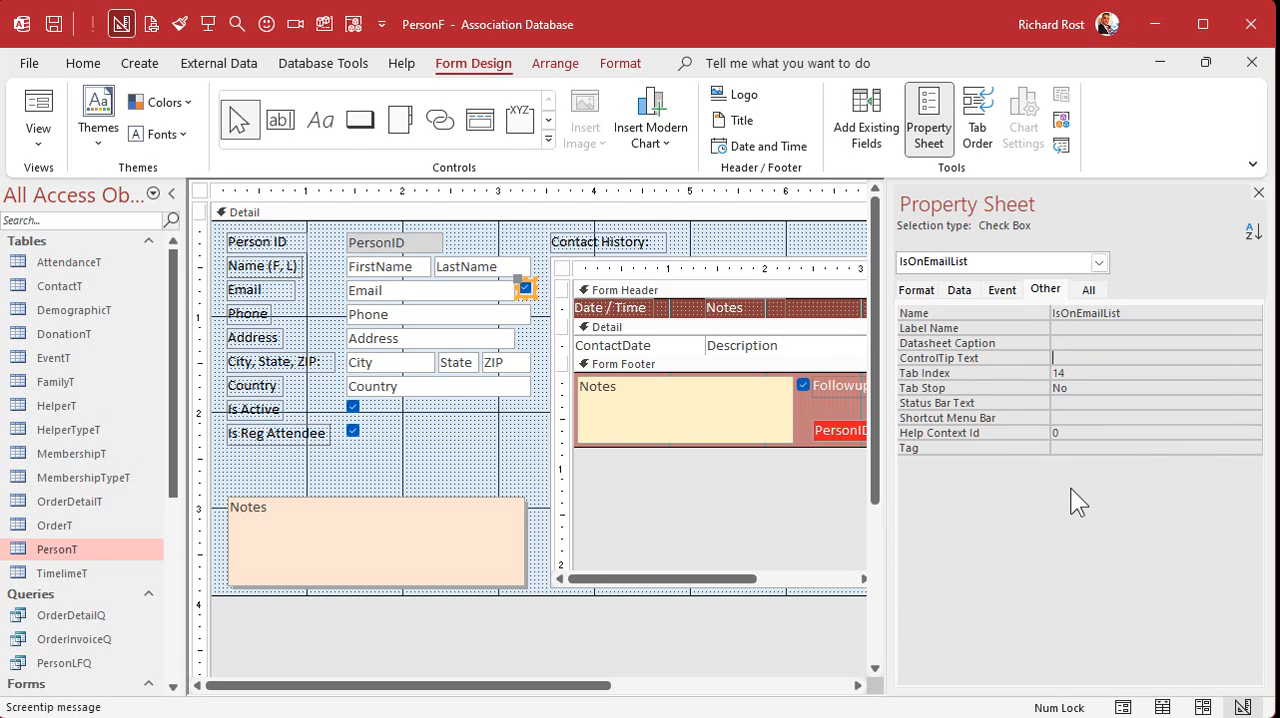
type("Email List")
key("Tab")
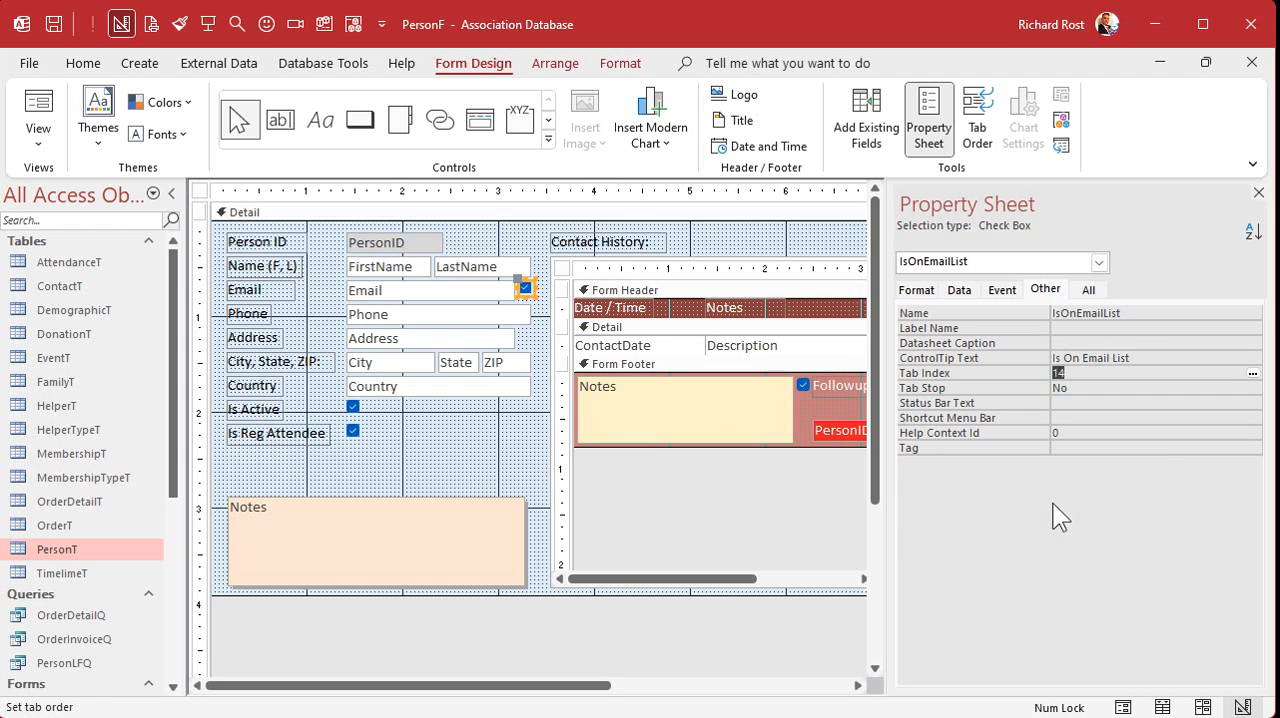
left_click(481, 449)
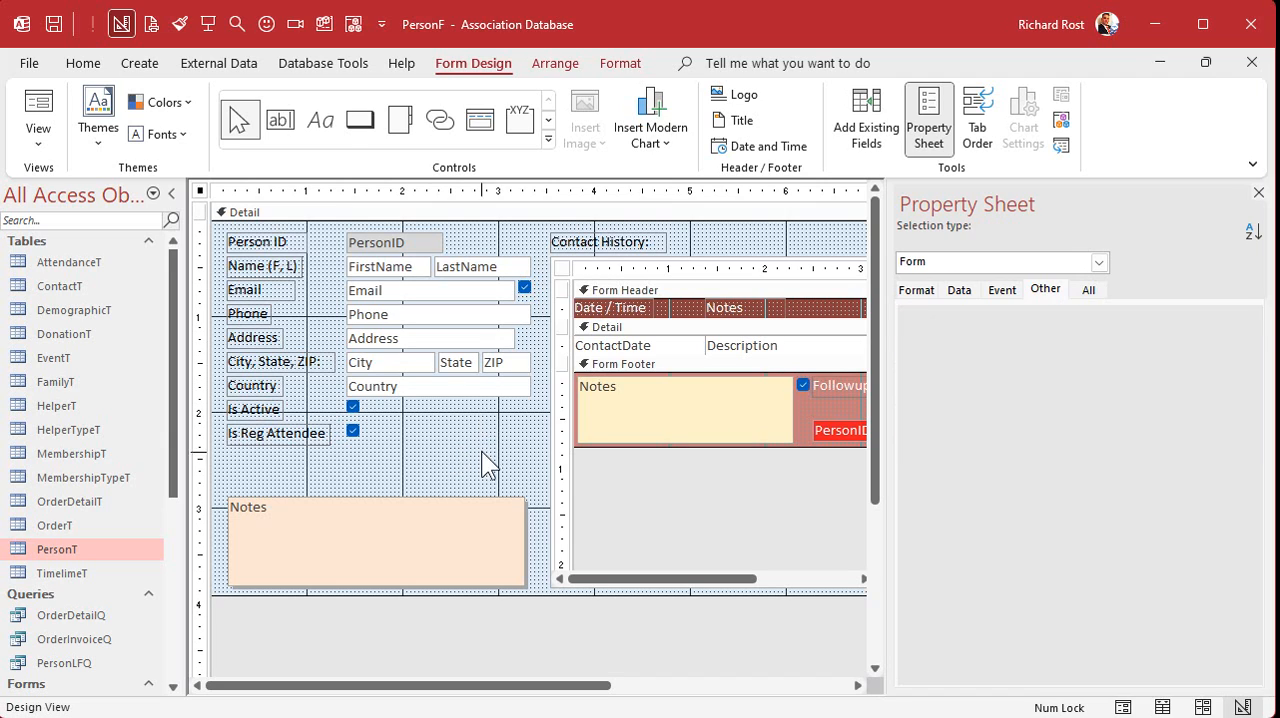
- Duplicate the email list check box and place the copy beside the Address box
left_click(526, 291)
key("ctrl+c")
key("ctrl+v")
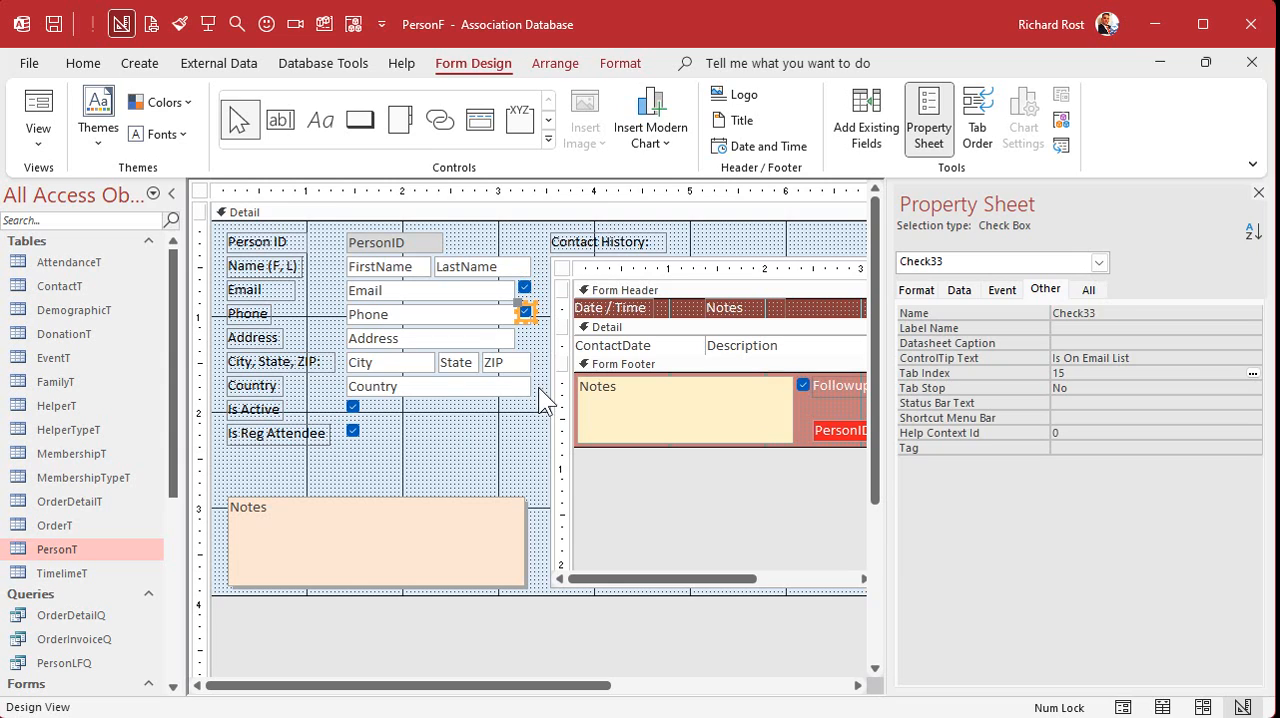
left_click_drag(528, 318, 527, 338)
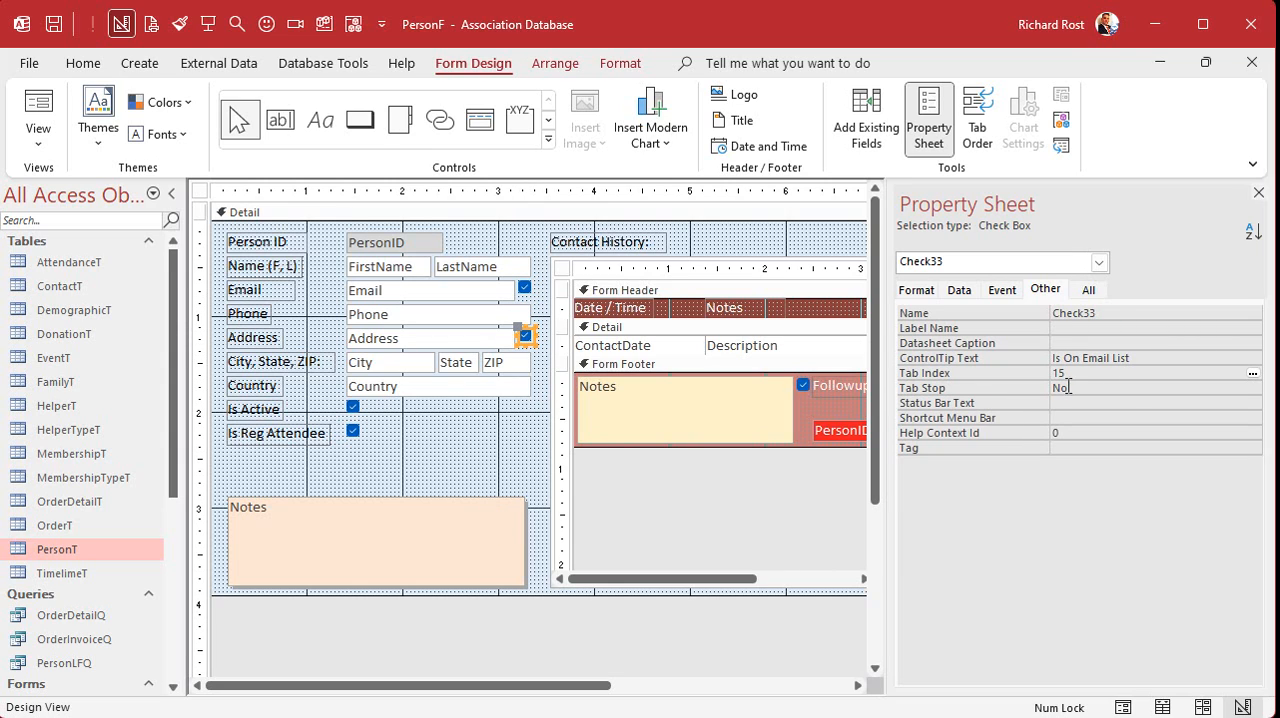
- Bind the check box beside Address to the IsOnMailingList field and name the control IsOnMailingList
left_click(1092, 290)
left_click(1255, 340)
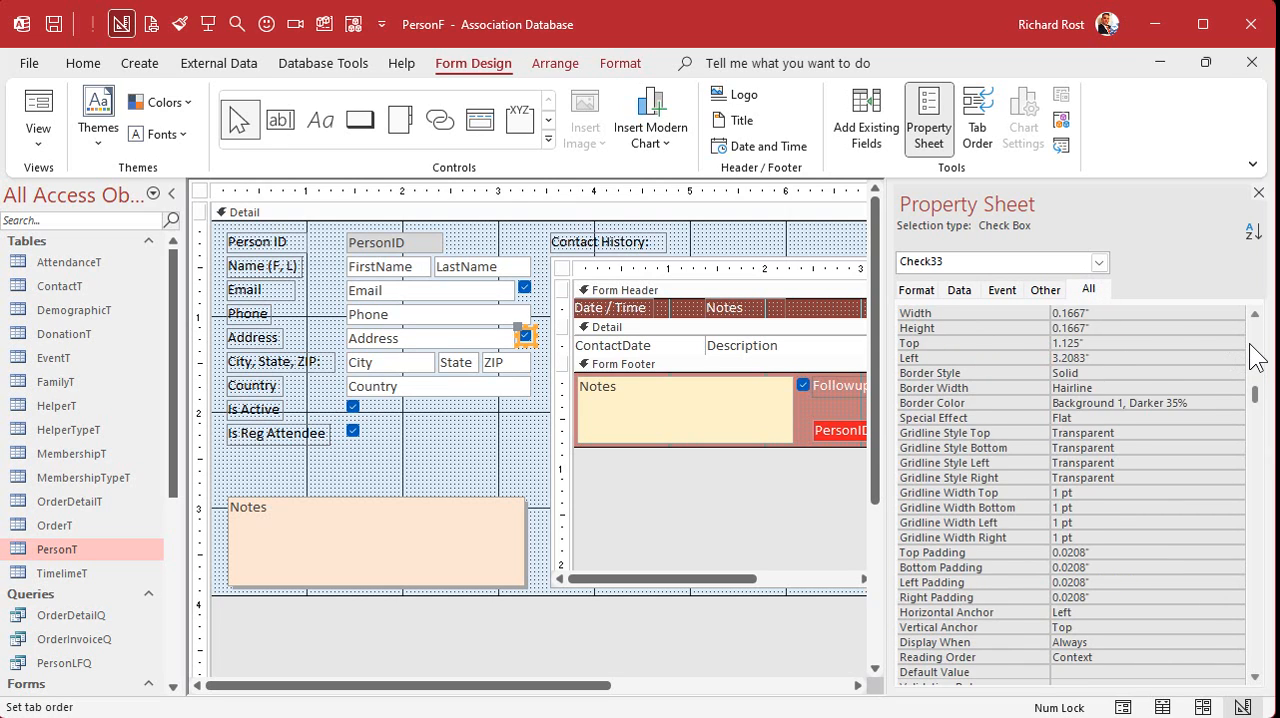
left_click(1255, 340)
left_click(1090, 343)
left_click_drag(1067, 343, 1122, 343)
type("MailingList")
key("Return")
key("Up")
key("ctrl+c")
key("Up")
key("Up")
key("ctrl+v")
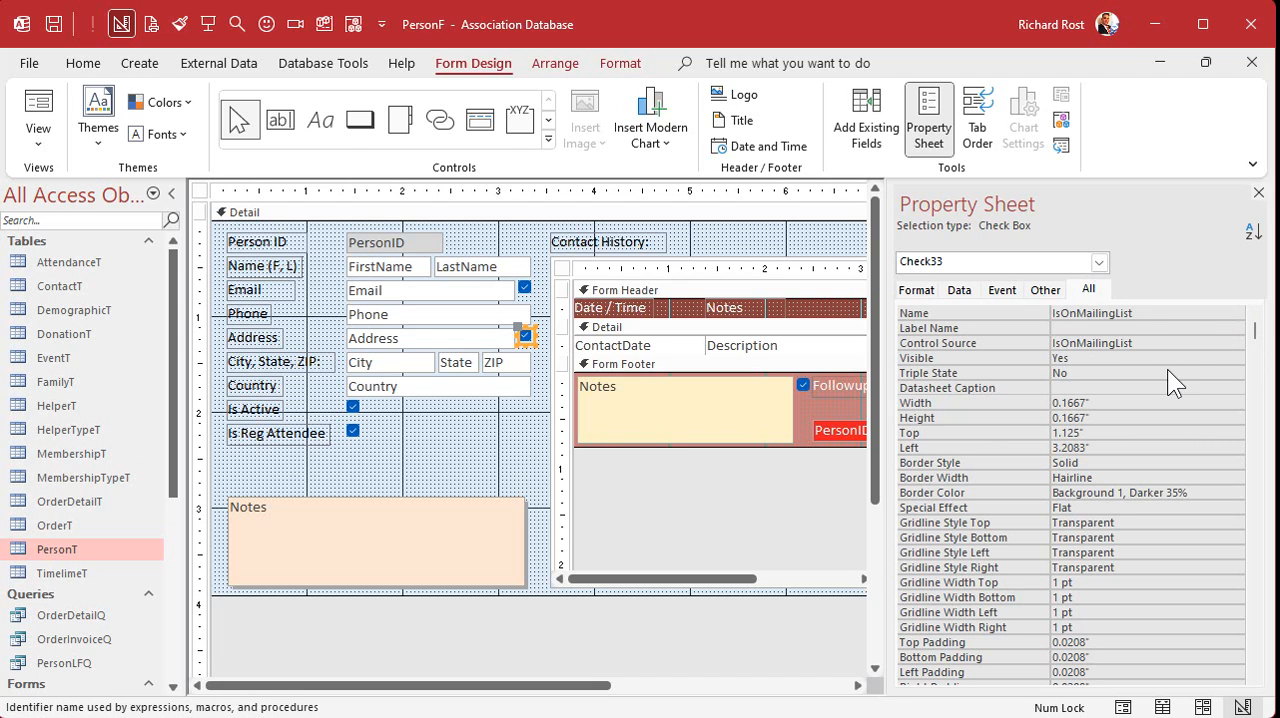
- Set the ControlTip text of the check box beside Address to "Is On Mailing List"
left_click(1045, 289)
double_click(1097, 357)
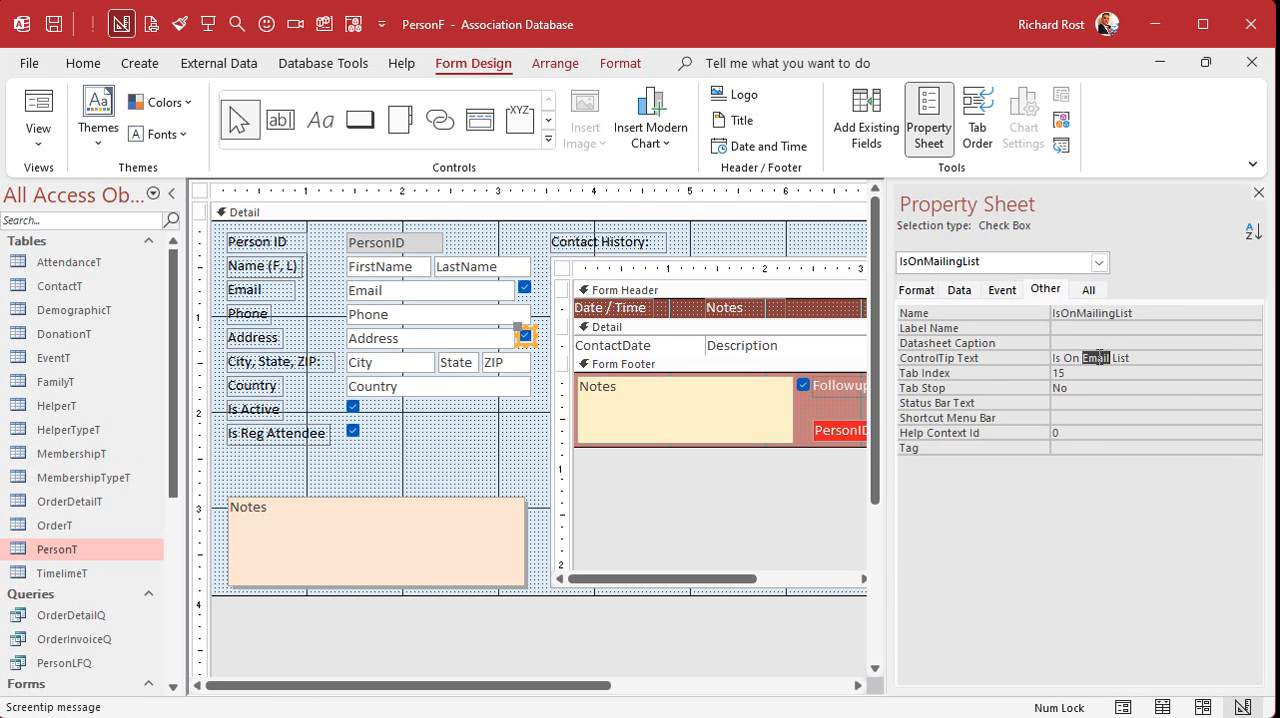
type("Mailing")
left_click(430, 448)
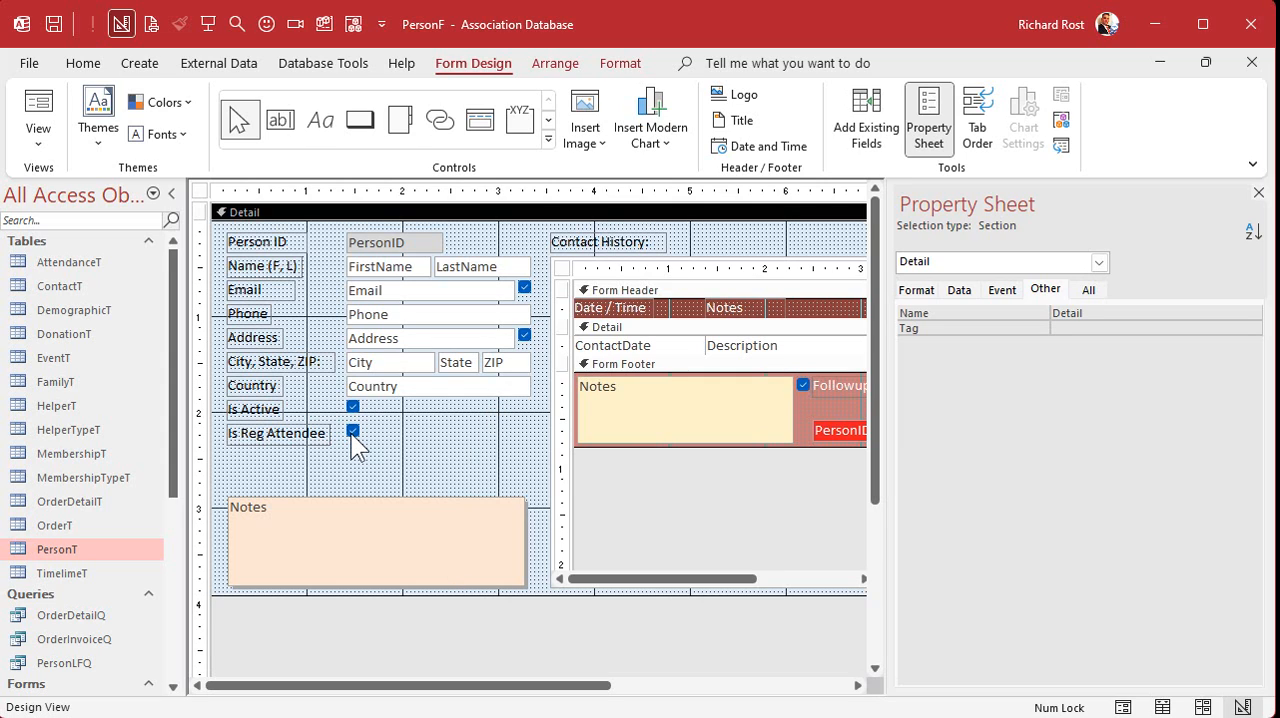
- Move the Is Reg Attendee check box and its label up into the Is Active row, below Country
left_click_drag(352, 429, 460, 420)
left_click(443, 436)
left_click(440, 468)
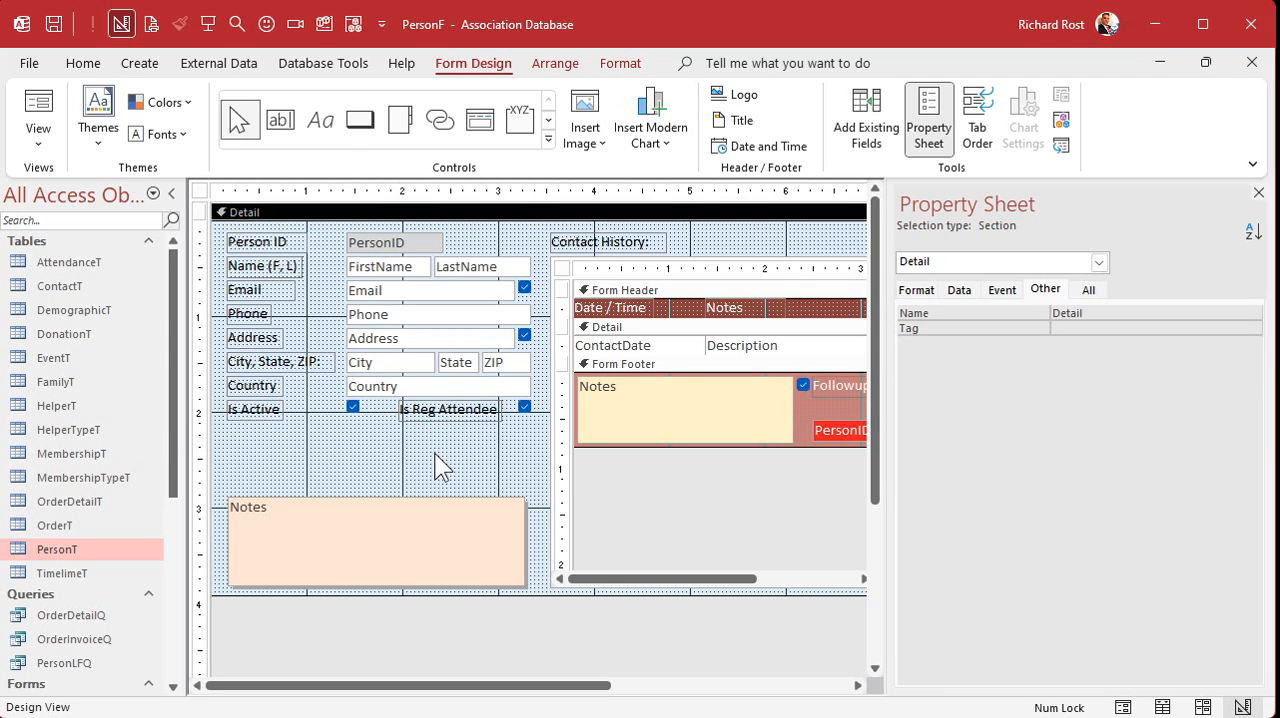
- Duplicate the Is Active check box with its label directly below the original
left_click(352, 406)
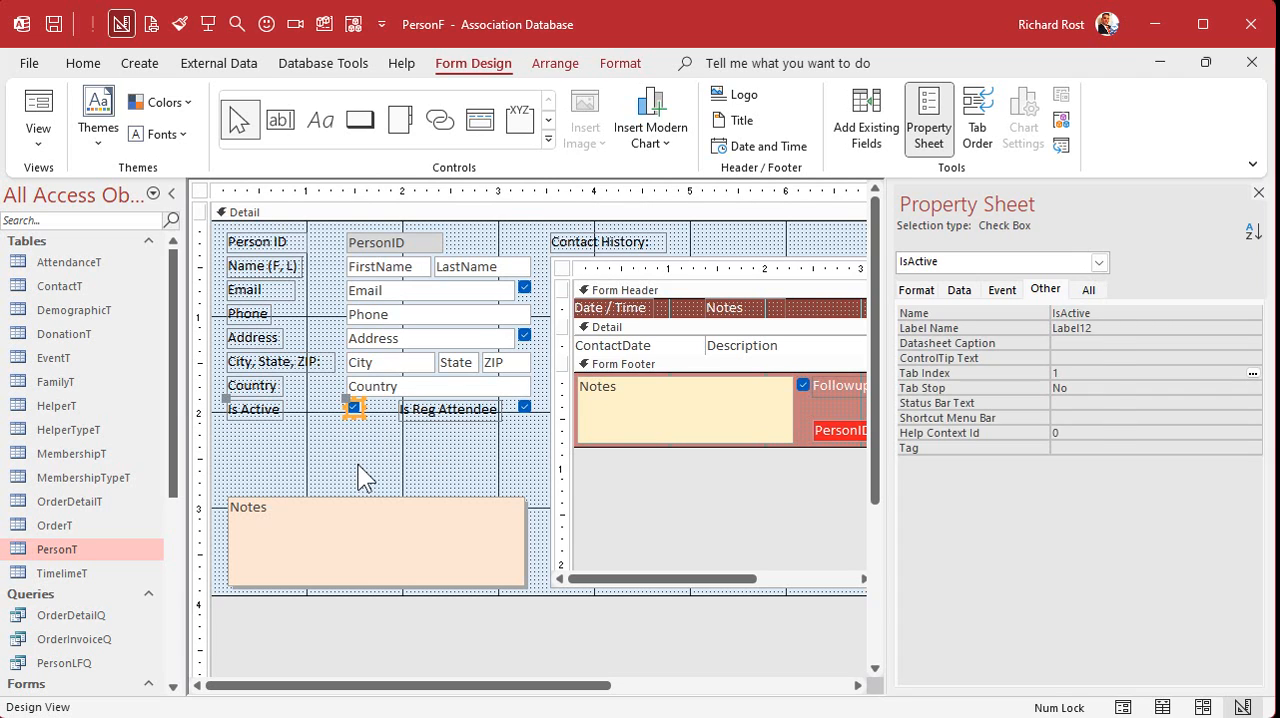
key("ctrl+c")
key("ctrl+v")
left_click(304, 449)
- Change the label of the copied check box to "Is In Directory"
left_click(266, 438)
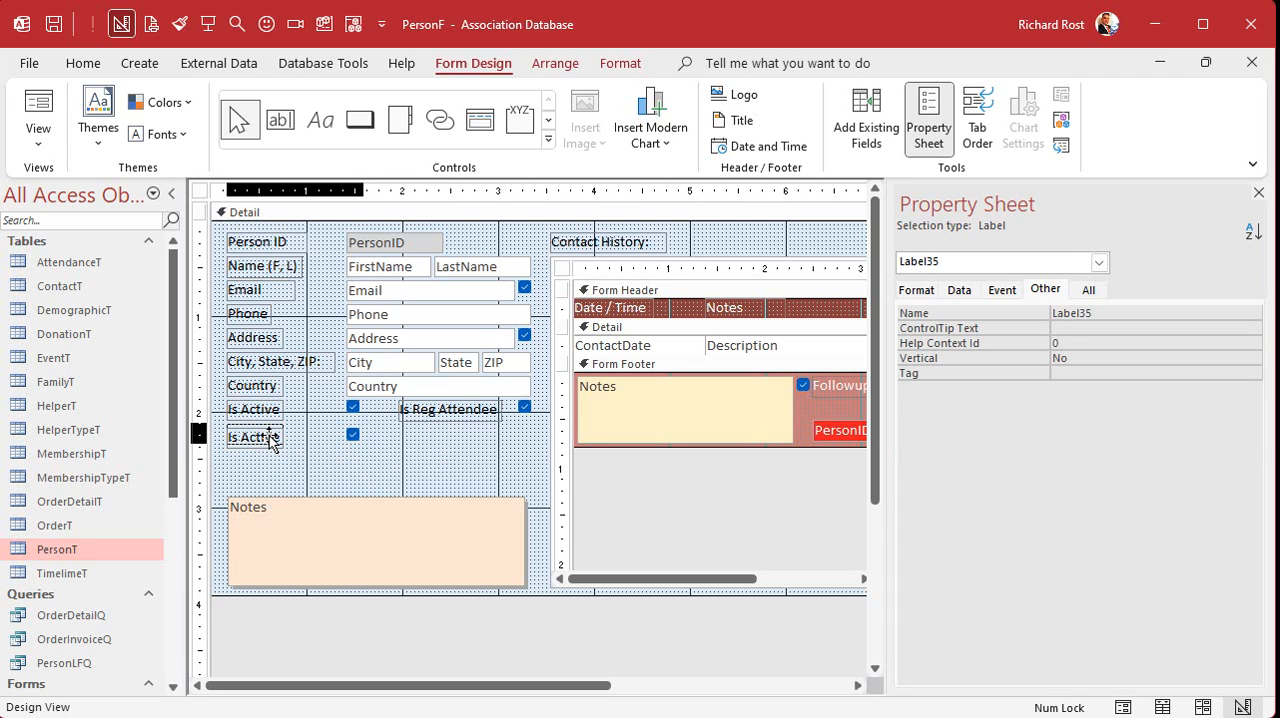
left_click(268, 438)
double_click(266, 436)
type("In Director")
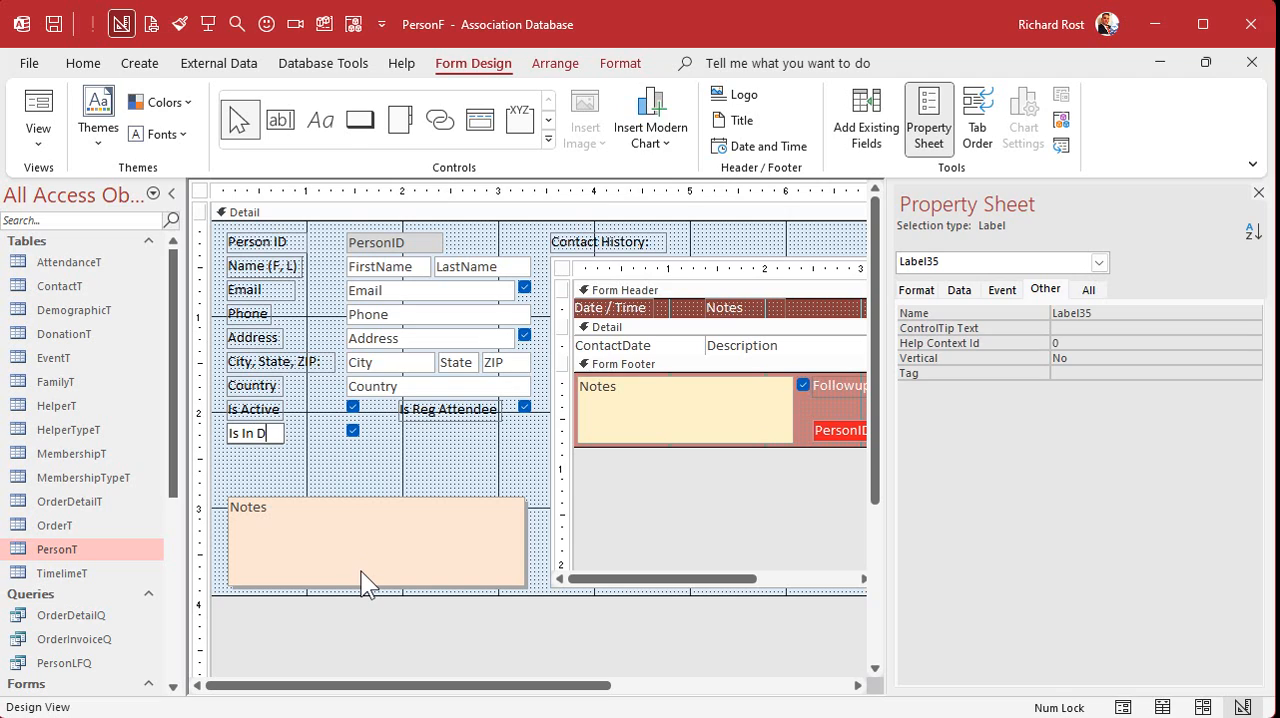
key("Return")
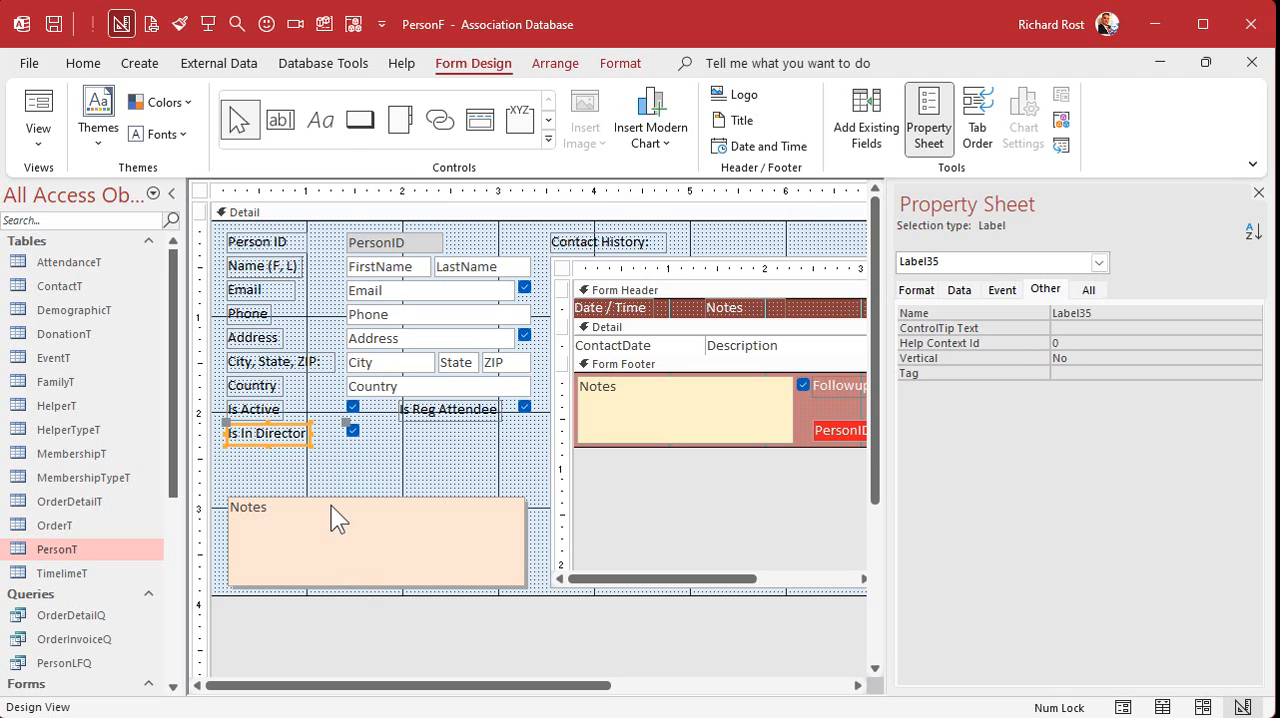
left_click(302, 433)
type("y")
key("Return")
- Bind the check box beside Is In Directory to the IsInDirectory field and name the control IsInDirectory
left_click(353, 431)
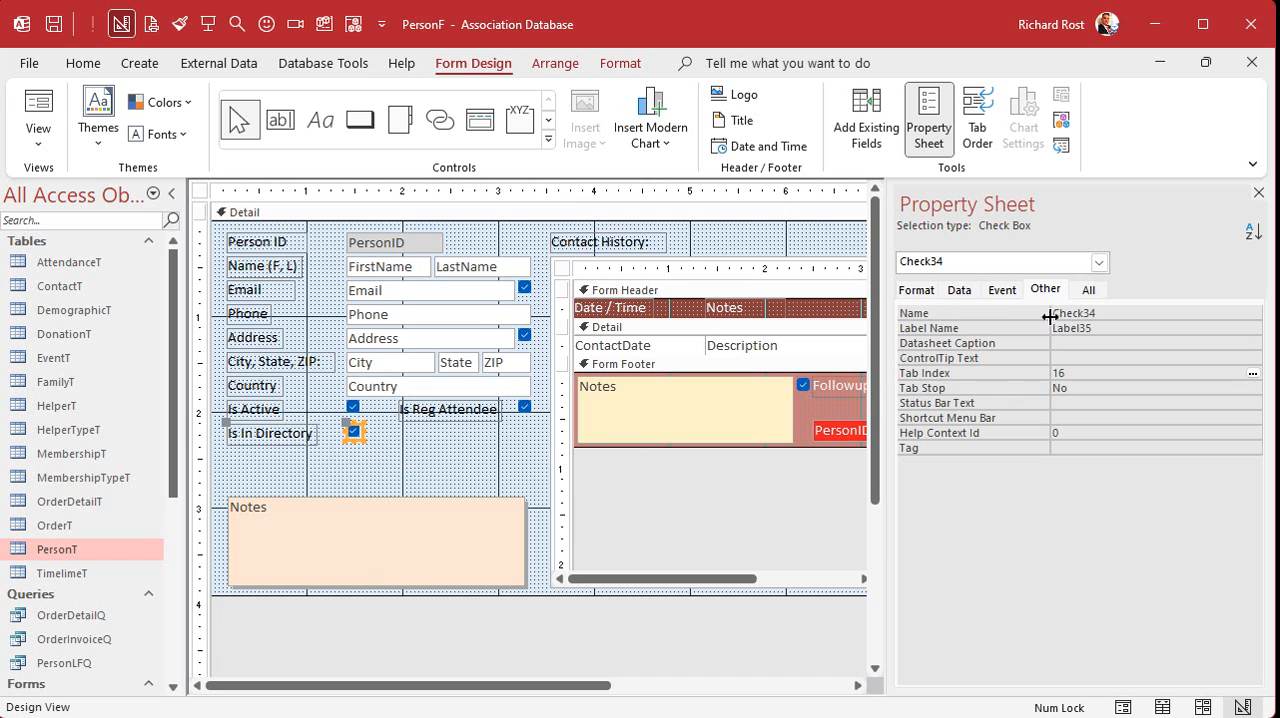
left_click(1088, 289)
scroll(1252, 340, "up", 10)
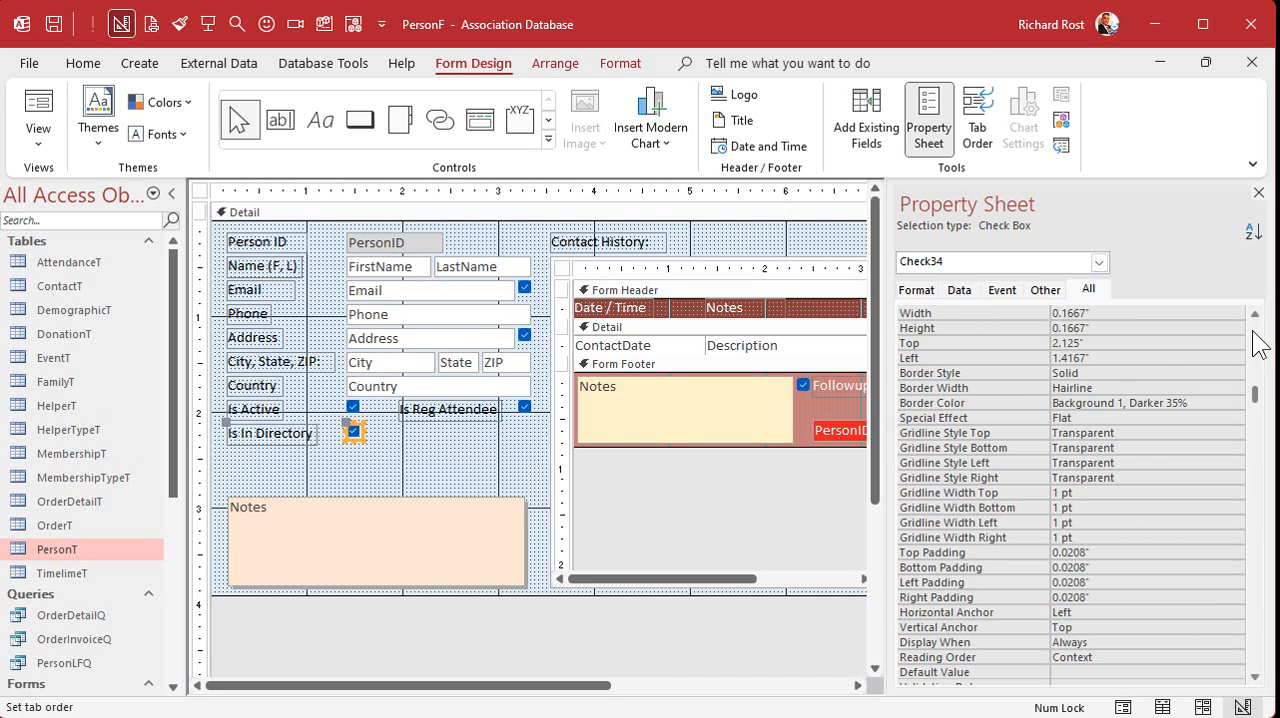
left_click(1000, 343)
type("IsInDirectory")
key("Tab")
key("shift+Tab")
key("shift+Tab")
key("shift+Tab")
key("ctrl+v")
key("Tab")
key("Tab")
key("Tab")
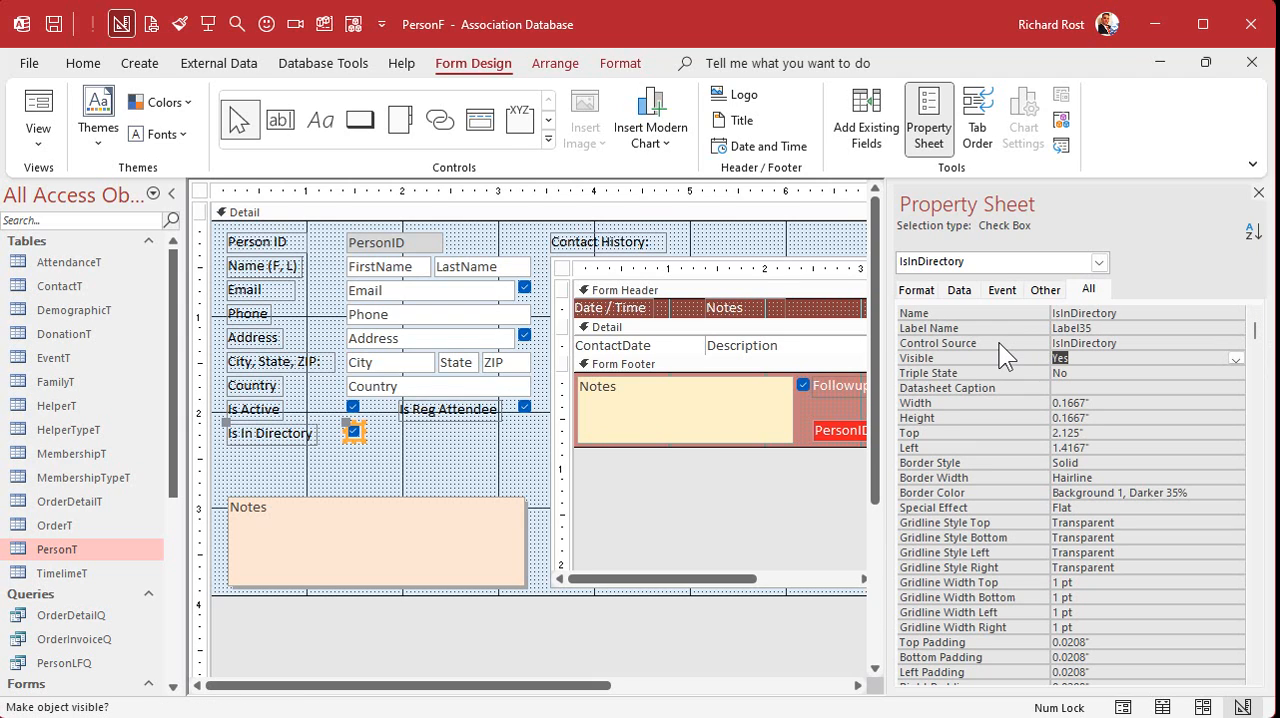
left_click(353, 406)
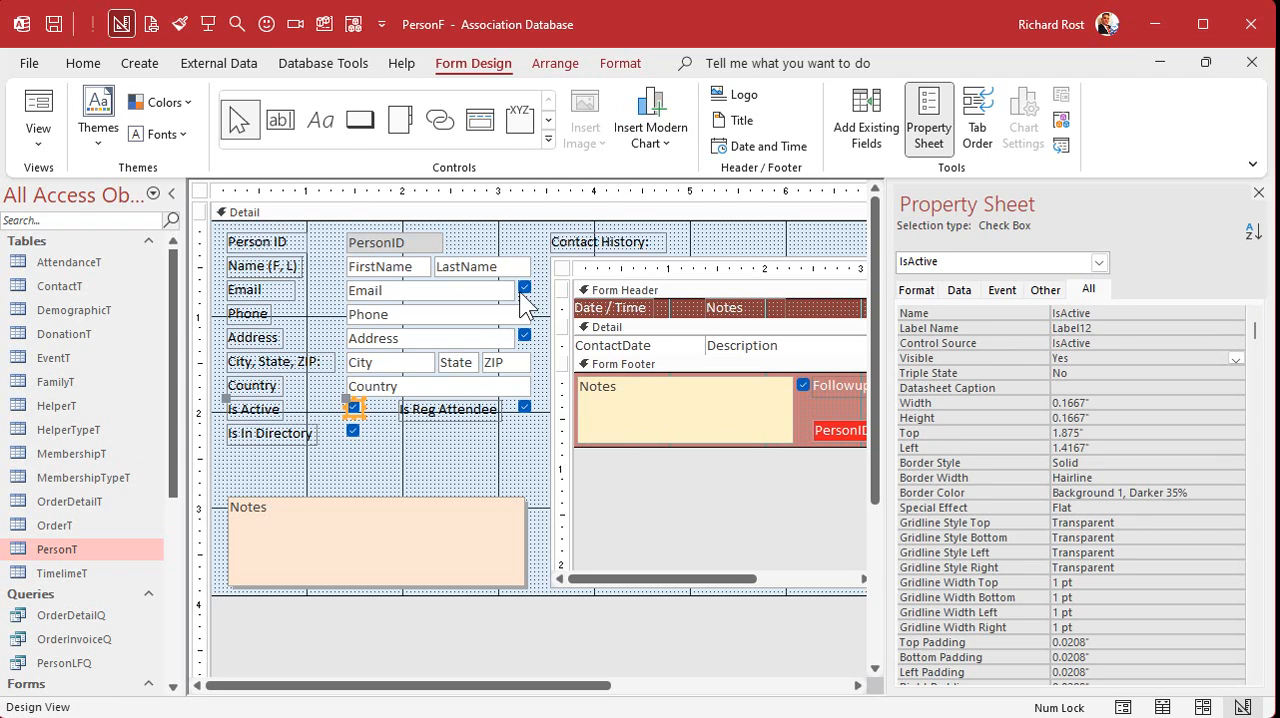
left_click(522, 290)
left_click(430, 507)
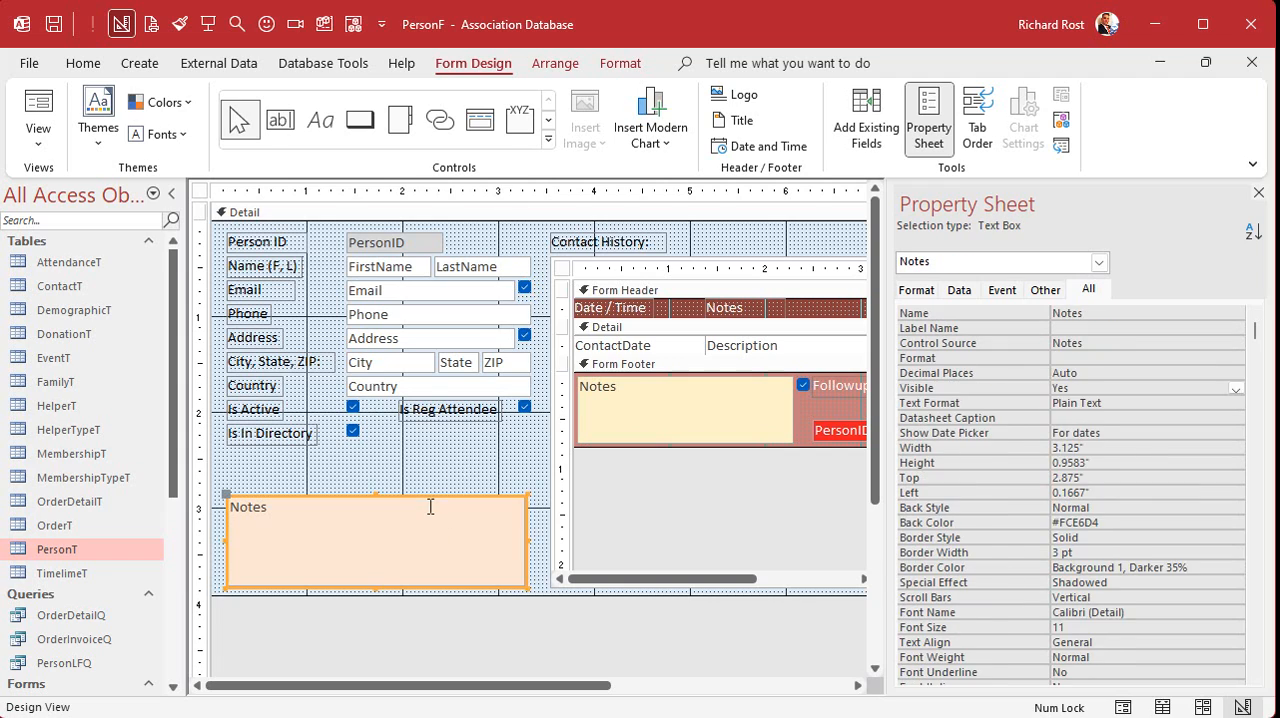
left_click(433, 474)
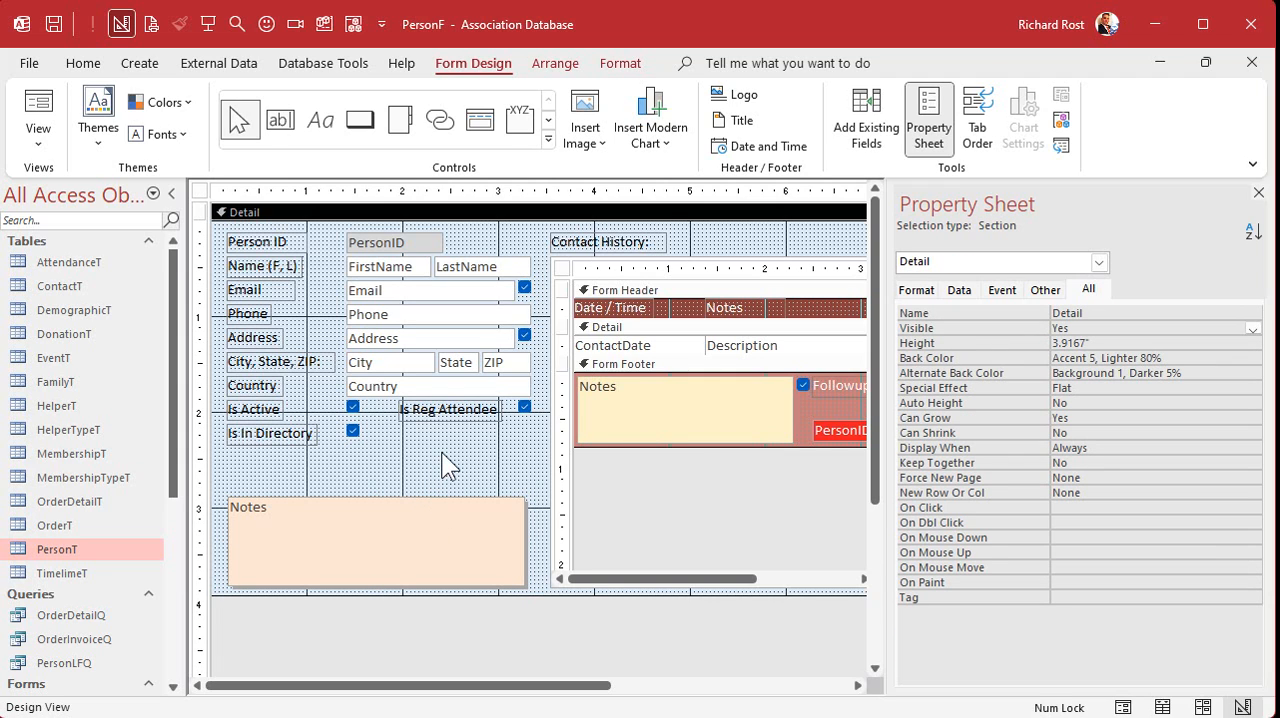
- Narrow the PersonID text box to a width of 0.875", in line with the FirstName box below
left_click(420, 240)
left_click_drag(440, 241, 430, 241)
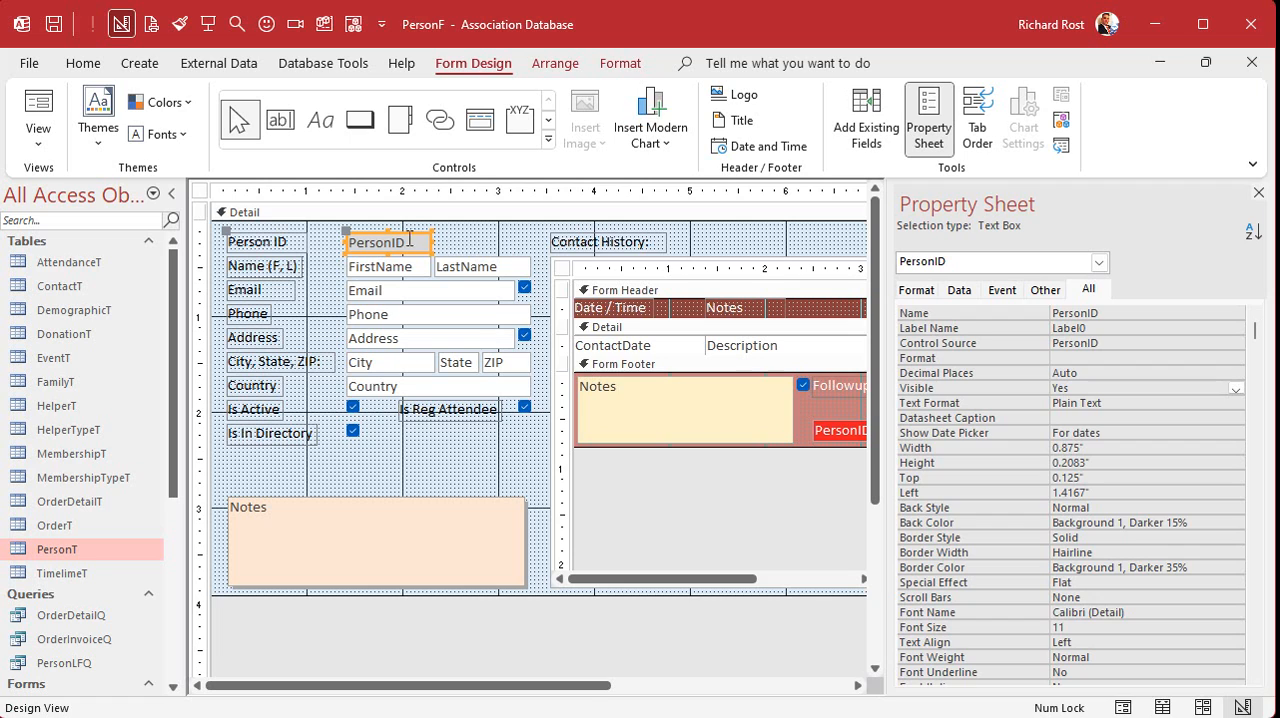
left_click(457, 238)
- Place an unlabelled copy of the PersonID text box beside the original, above LastName, and widen it to 1"
left_click(401, 240)
key("ctrl+c")
key("ctrl+v")
left_click(467, 228)
left_click_drag(385, 273, 472, 243)
left_click(355, 242)
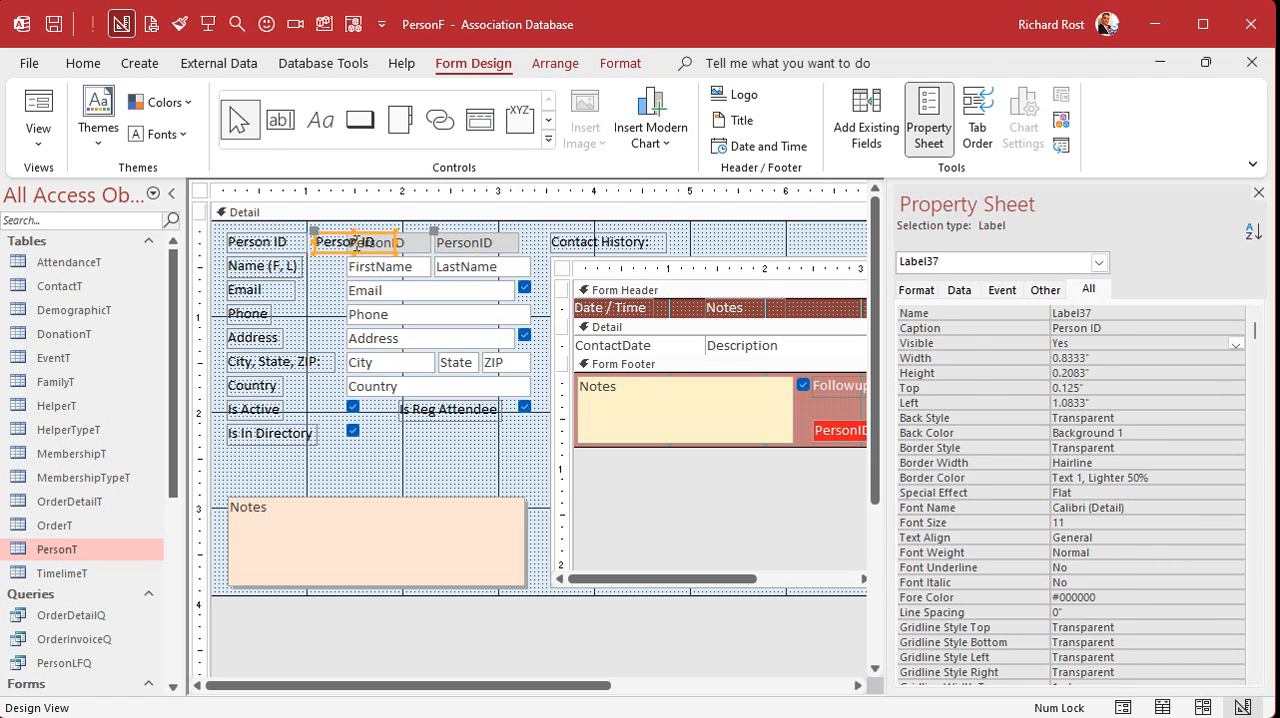
key("Delete")
left_click(485, 245)
left_click_drag(520, 241, 528, 241)
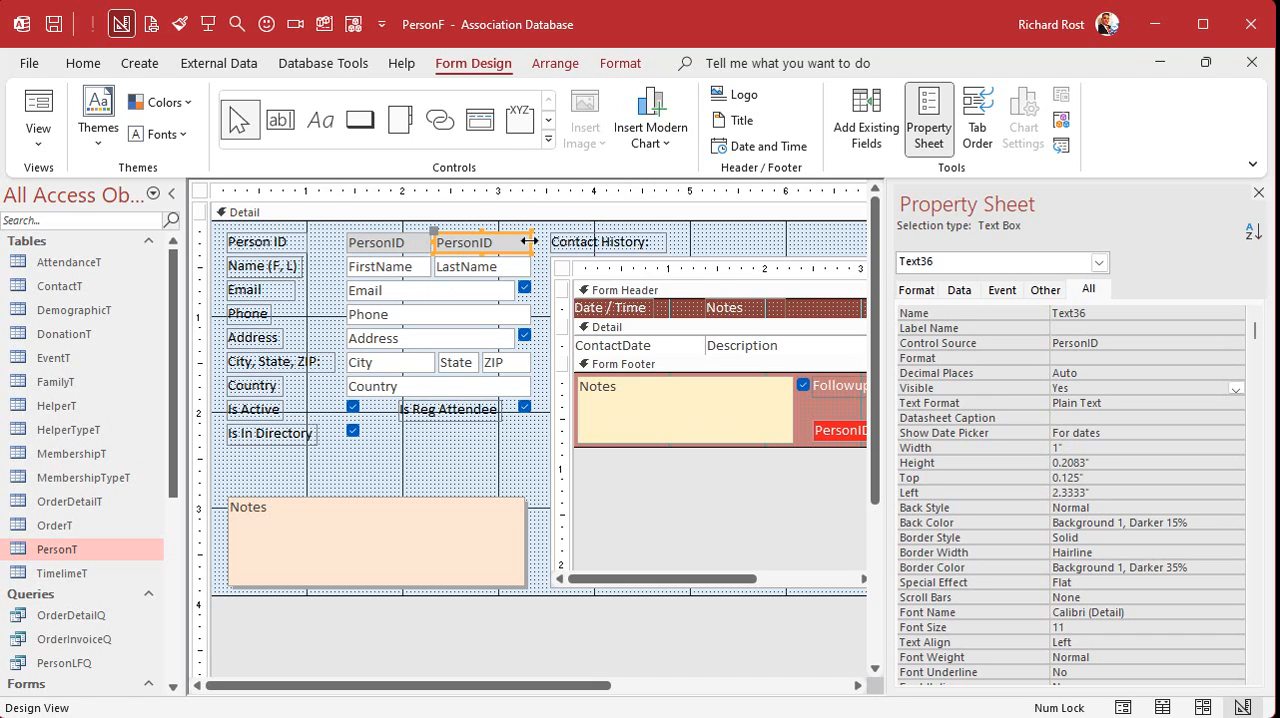
- Bind the copied text box to the DateCreated field and name the control DateCreated
left_click(1102, 342)
type("DateCreated")
key("Return")
key("Up")
key("ctrl+c")
key("Up")
key("Up")
key("ctrl+v")
- Set the Format of the DateCreated text box to Short Date
key("Down")
key("Down")
key("Down")
type("s")
key("Return")
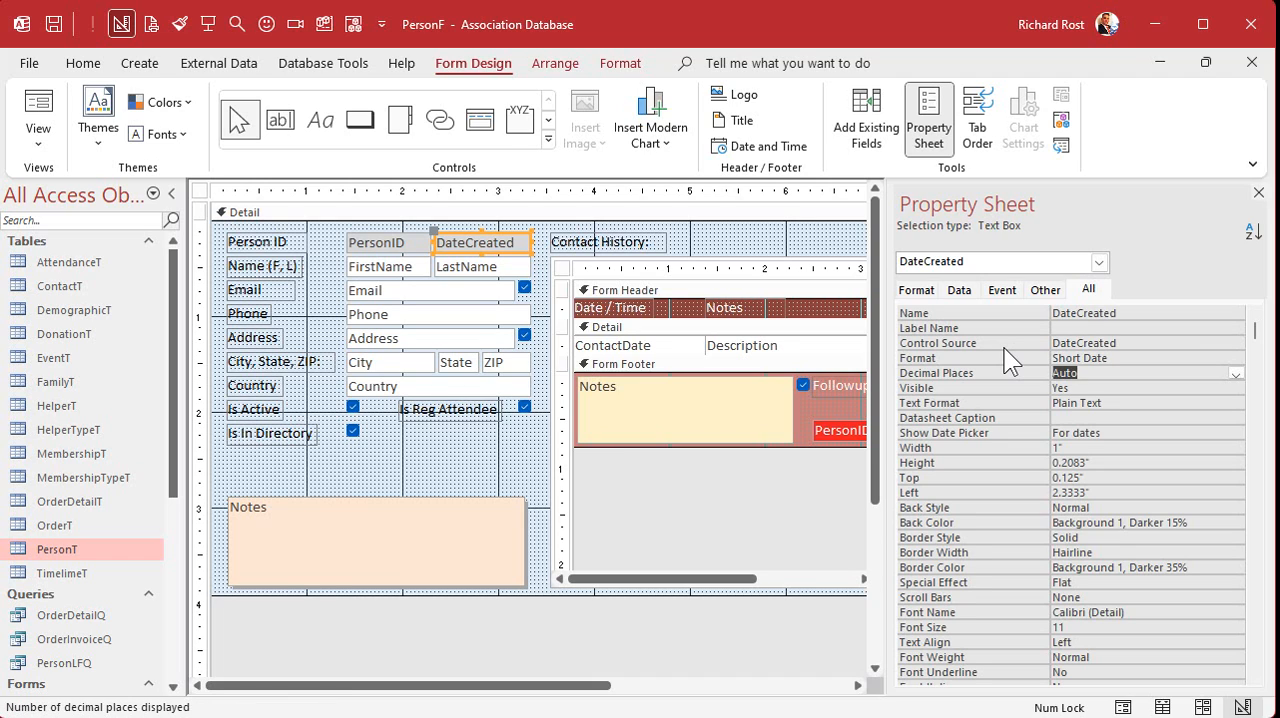
- Lock the DateCreated text box against editing by setting Locked to Yes
left_click(963, 290)
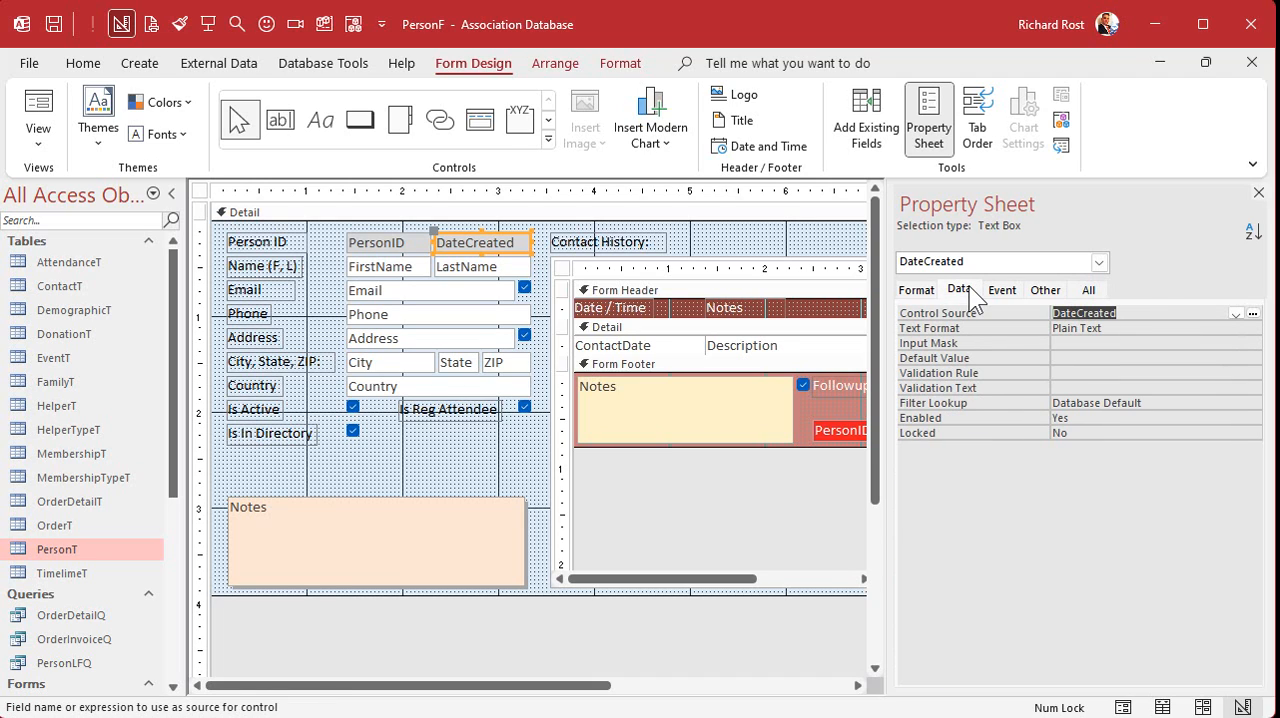
double_click(1139, 433)
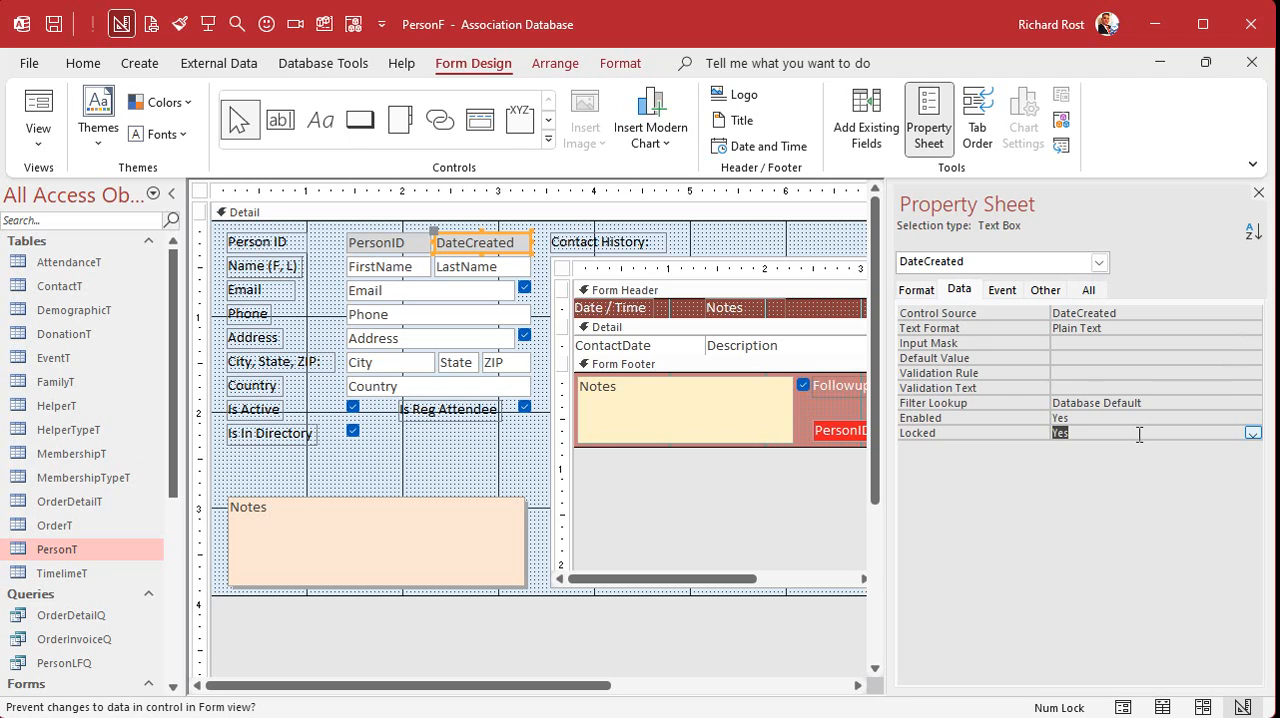
left_click(390, 245)
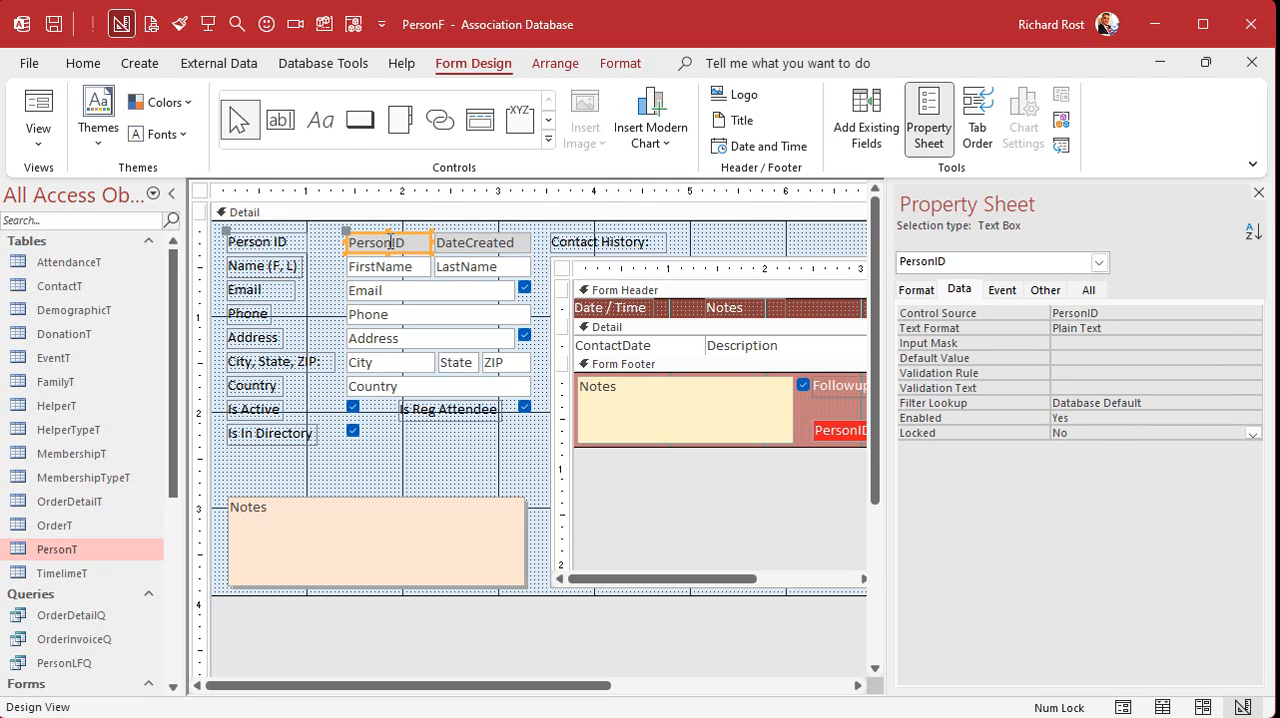
left_click(469, 244)
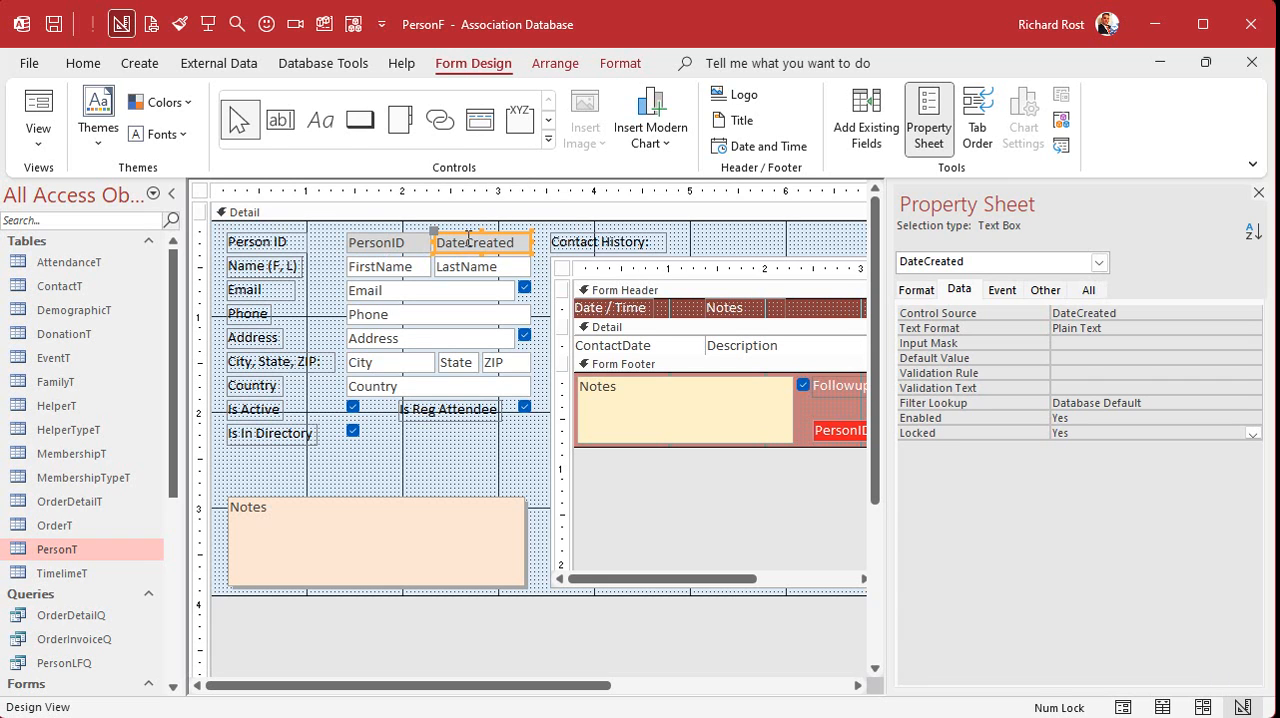
left_click(429, 453)
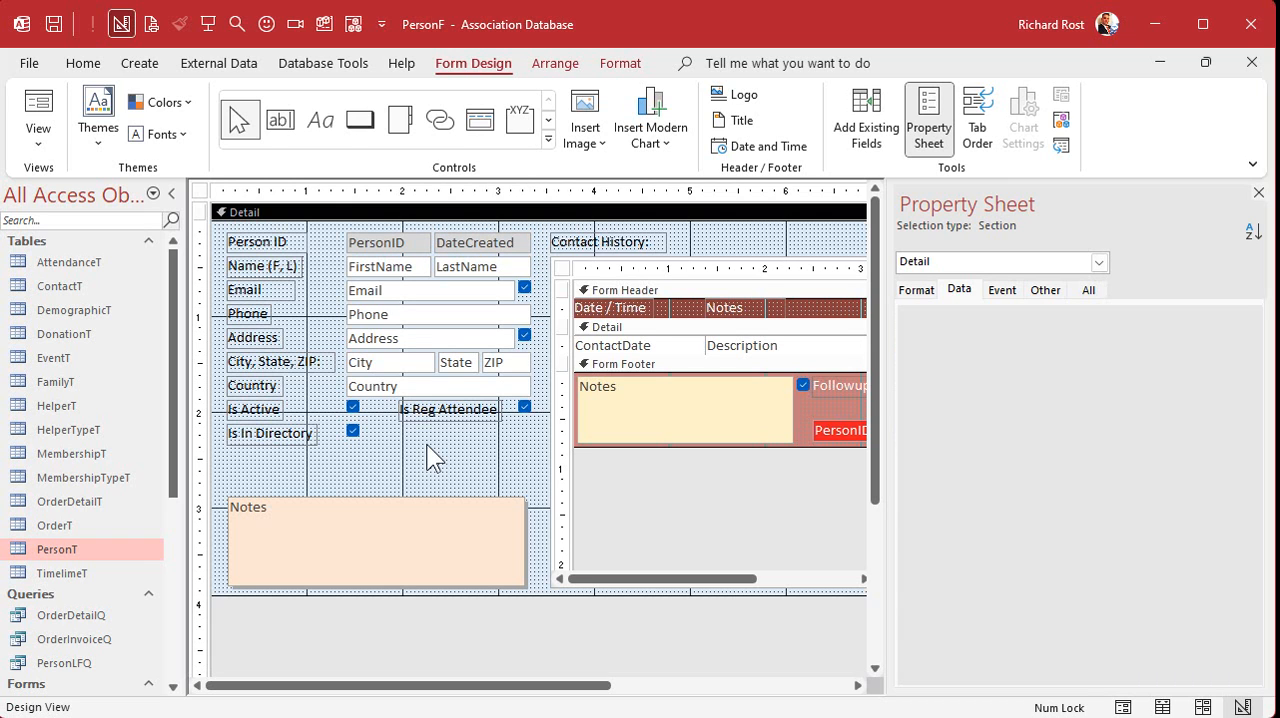
- Switch to the Association Database Layout workbook in Excel and review the bold PersonT fields against the FamilyT and helper table lists
key("alt+Tab")
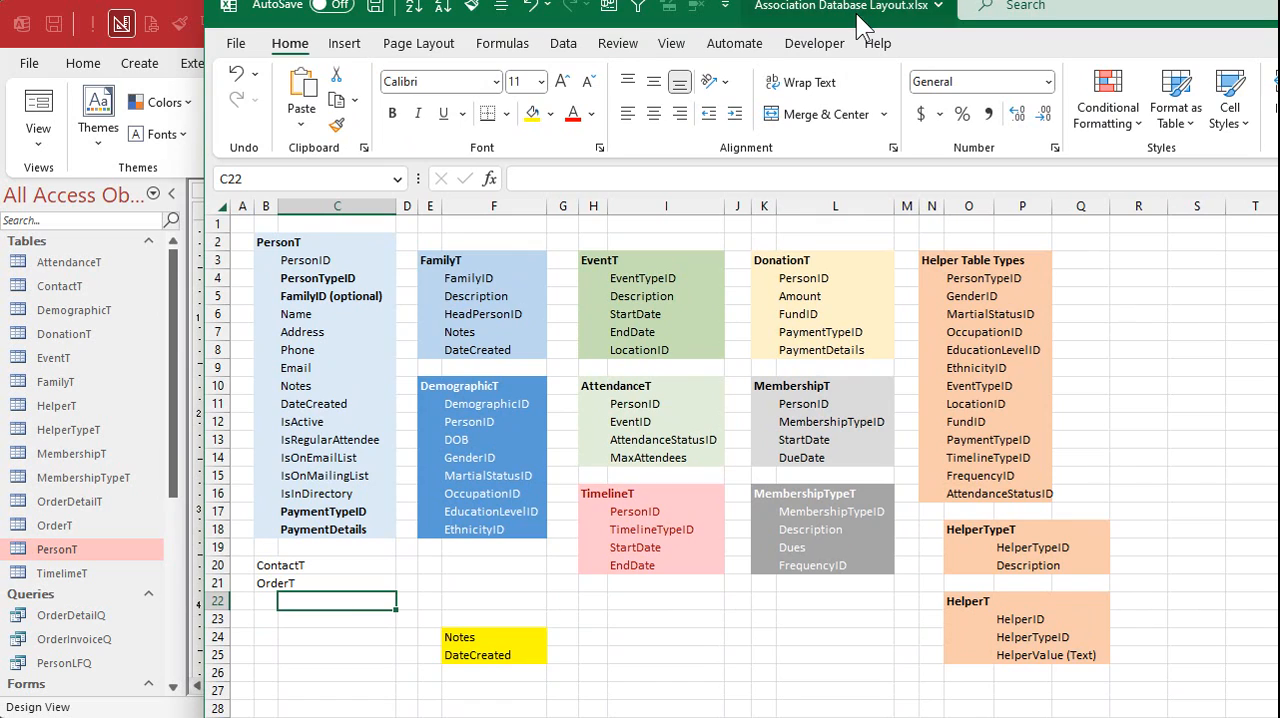
left_click(345, 285)
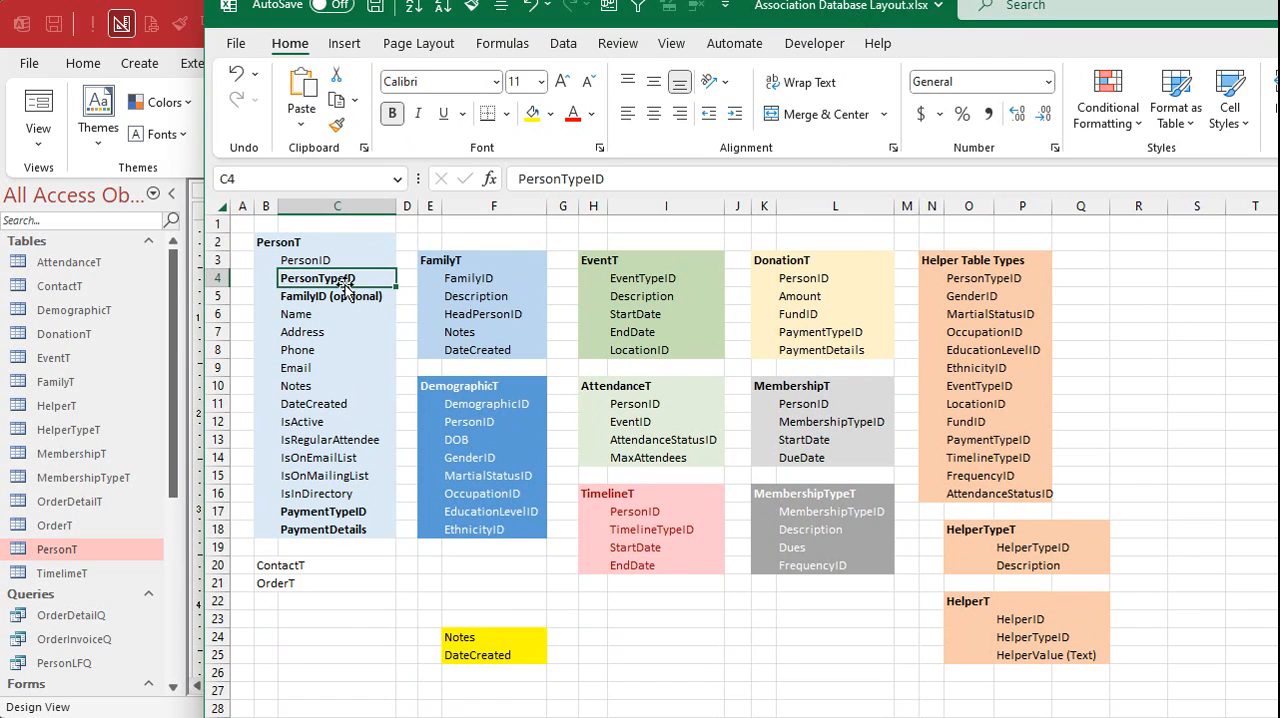
left_click(933, 276)
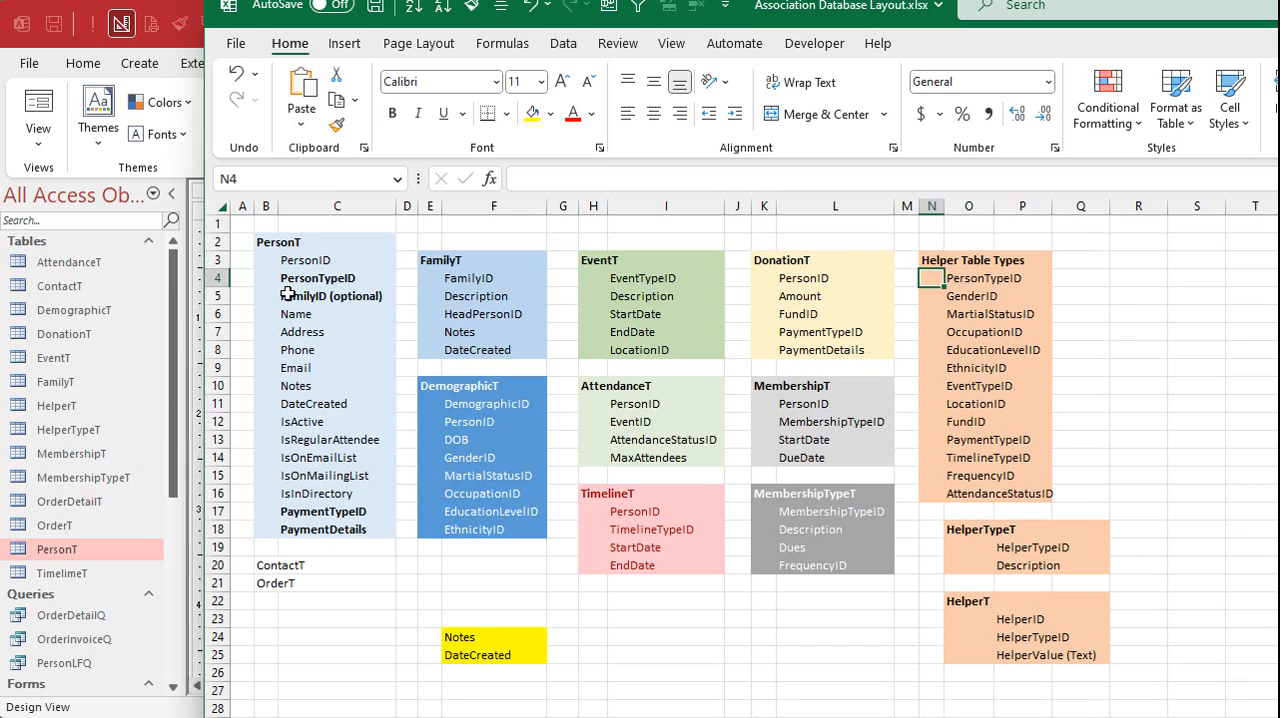
left_click(300, 297)
left_click(457, 276)
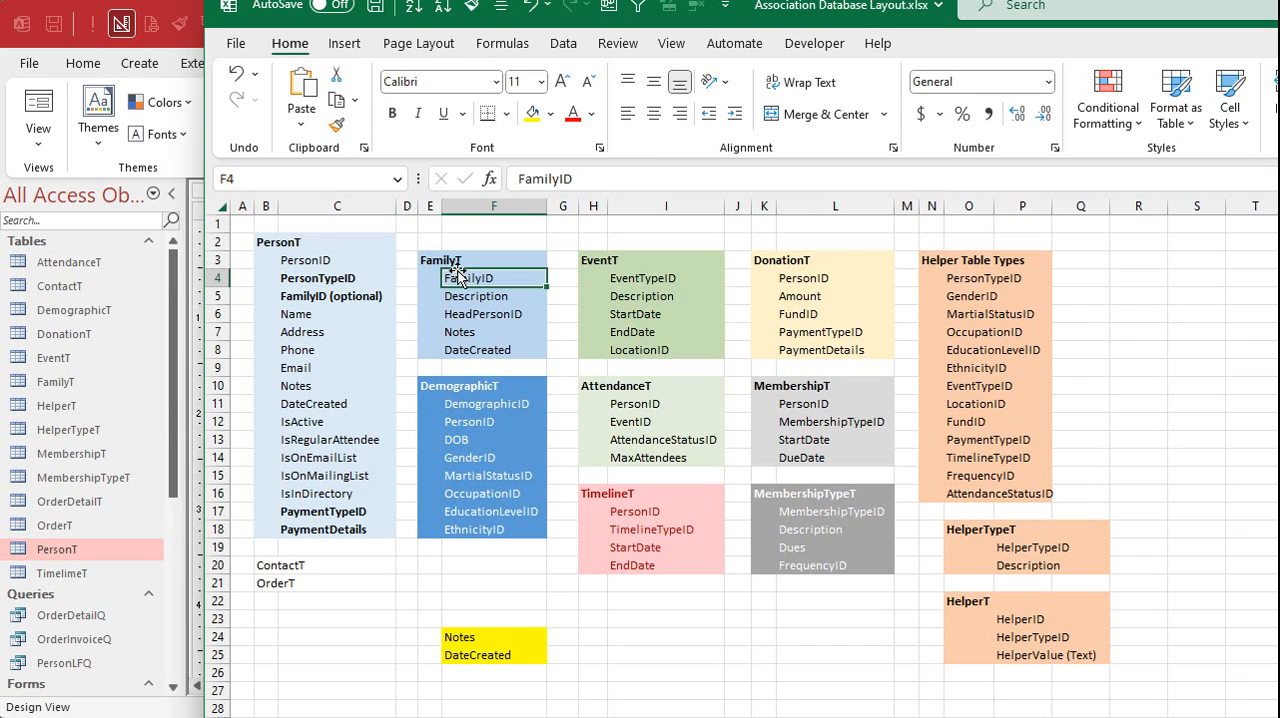
left_click(345, 511)
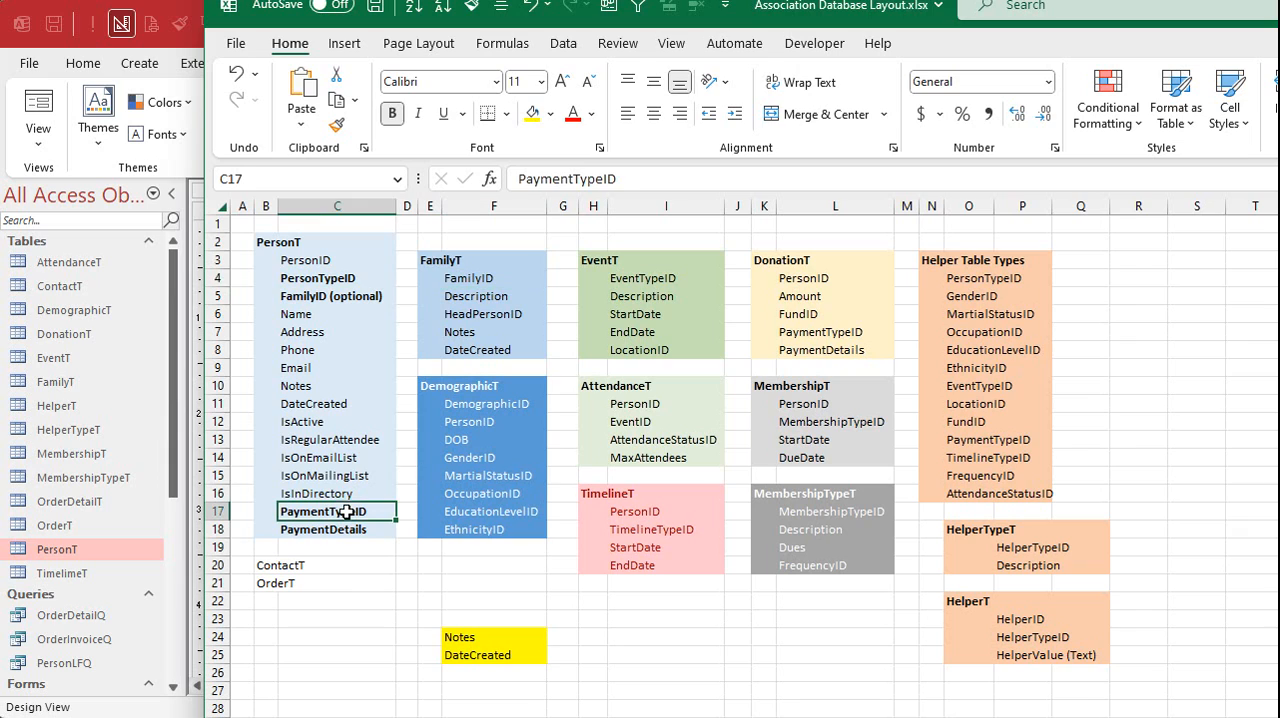
left_click(952, 316)
left_click(340, 527)
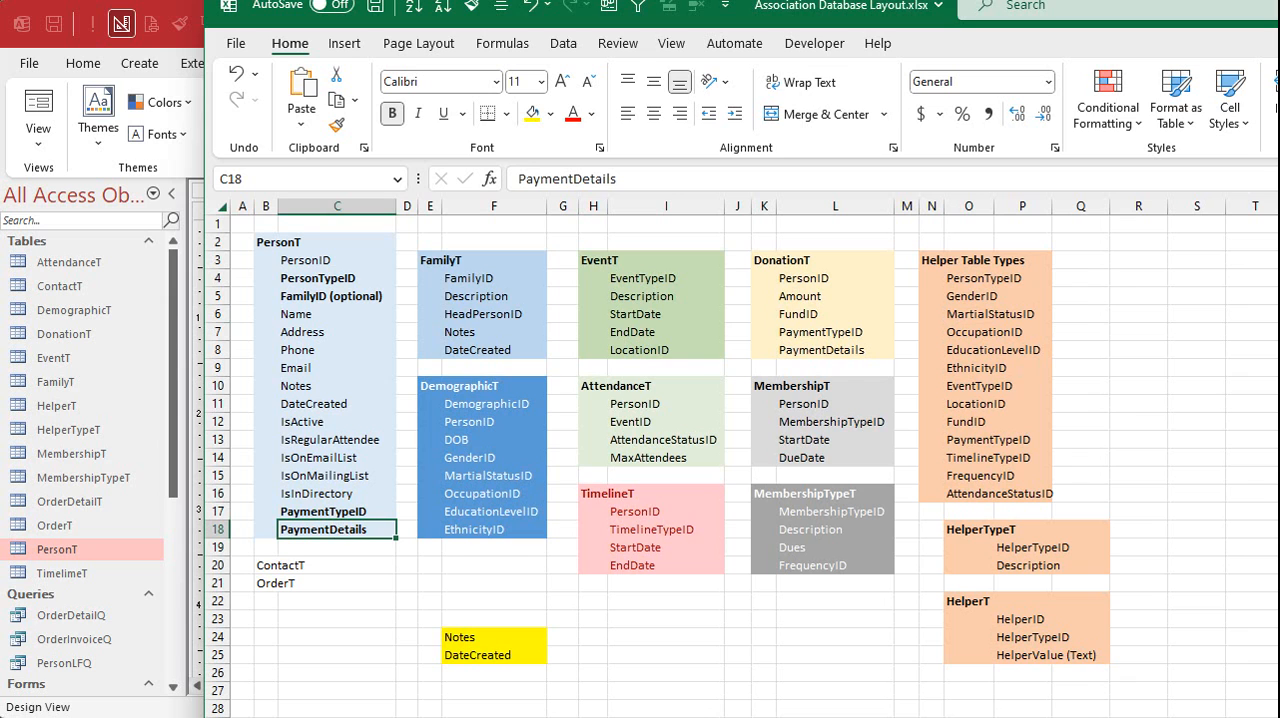
left_click_drag(845, 5, 790, 716)
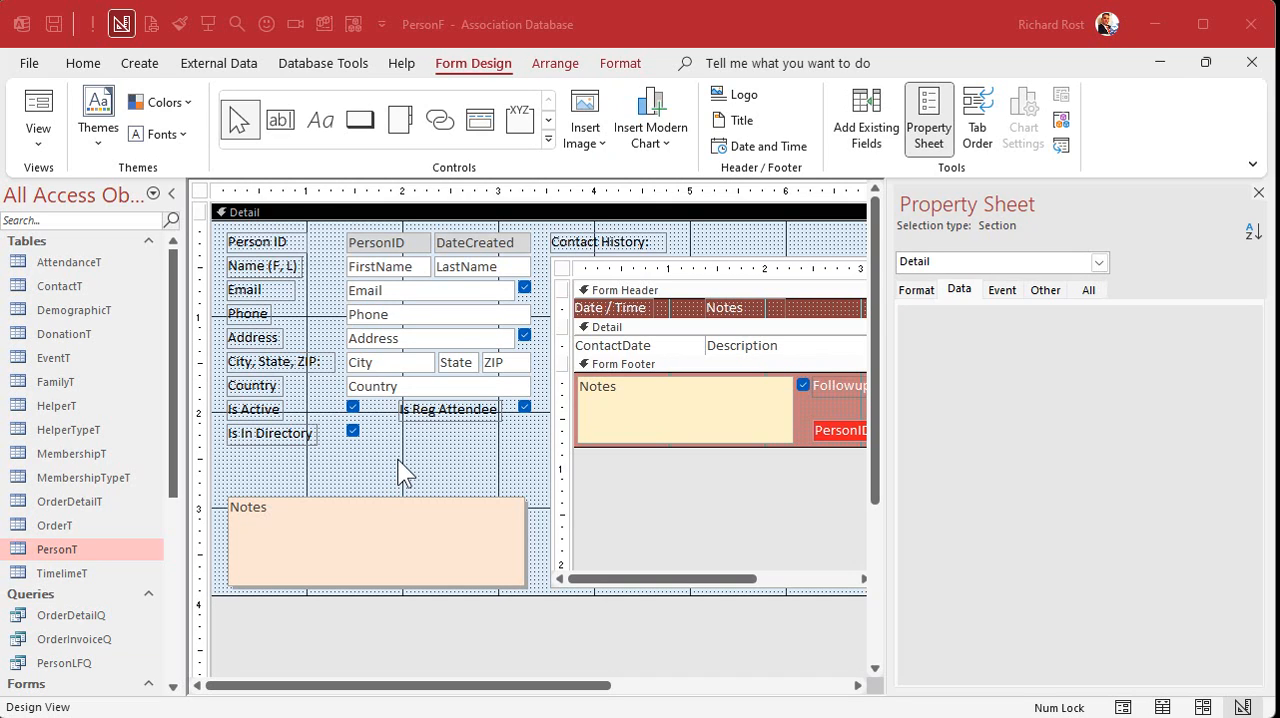
- Open the FamilyT table and widen its HeadPersonID and Description columns
double_click(75, 383)
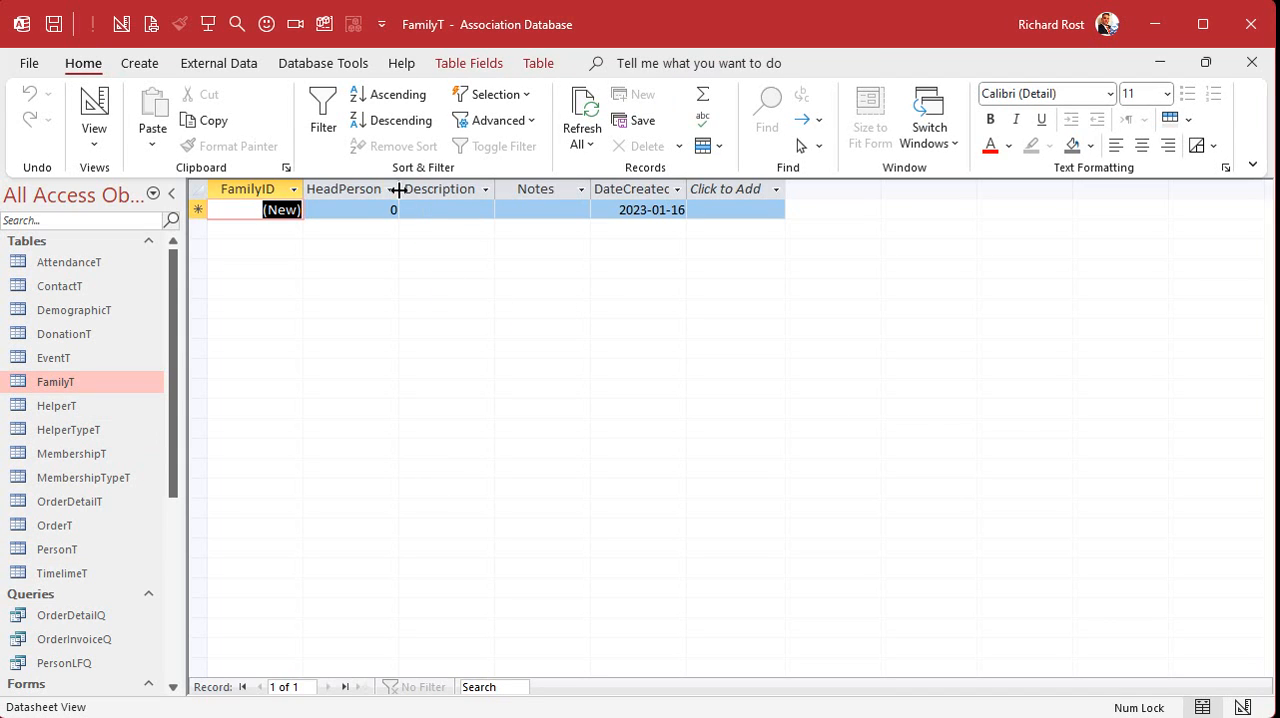
double_click(402, 188)
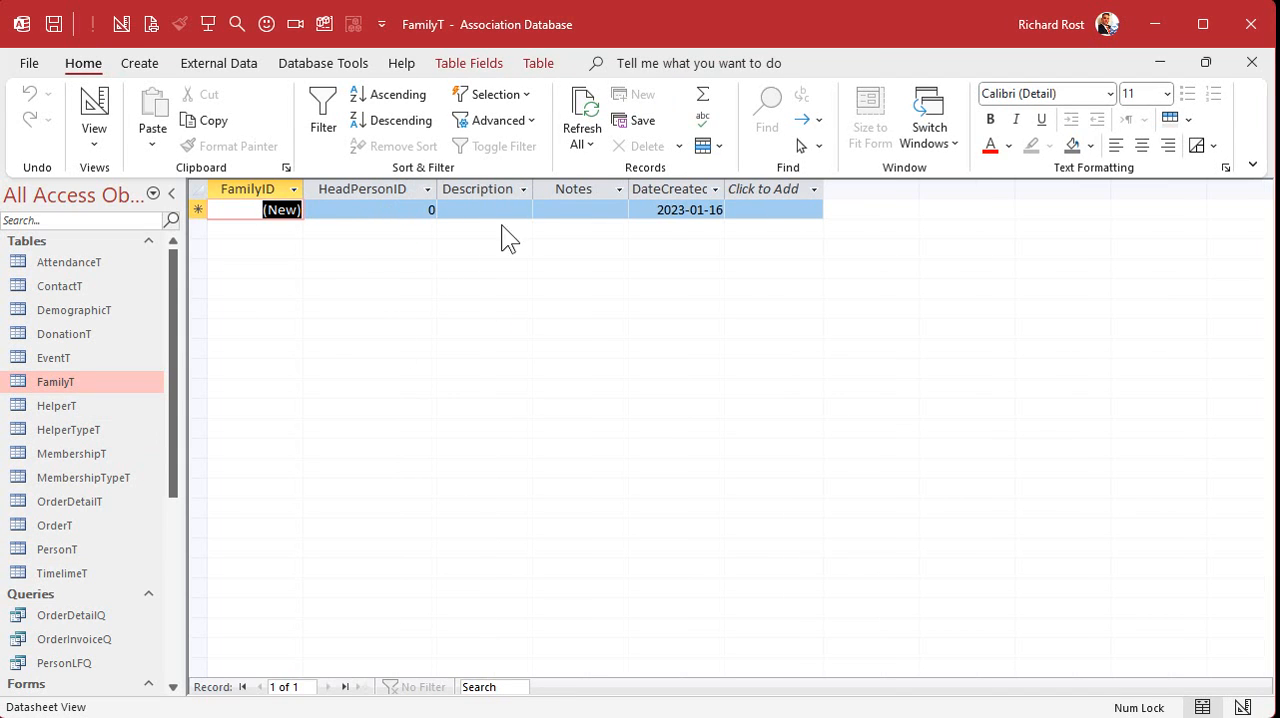
left_click_drag(531, 188, 594, 189)
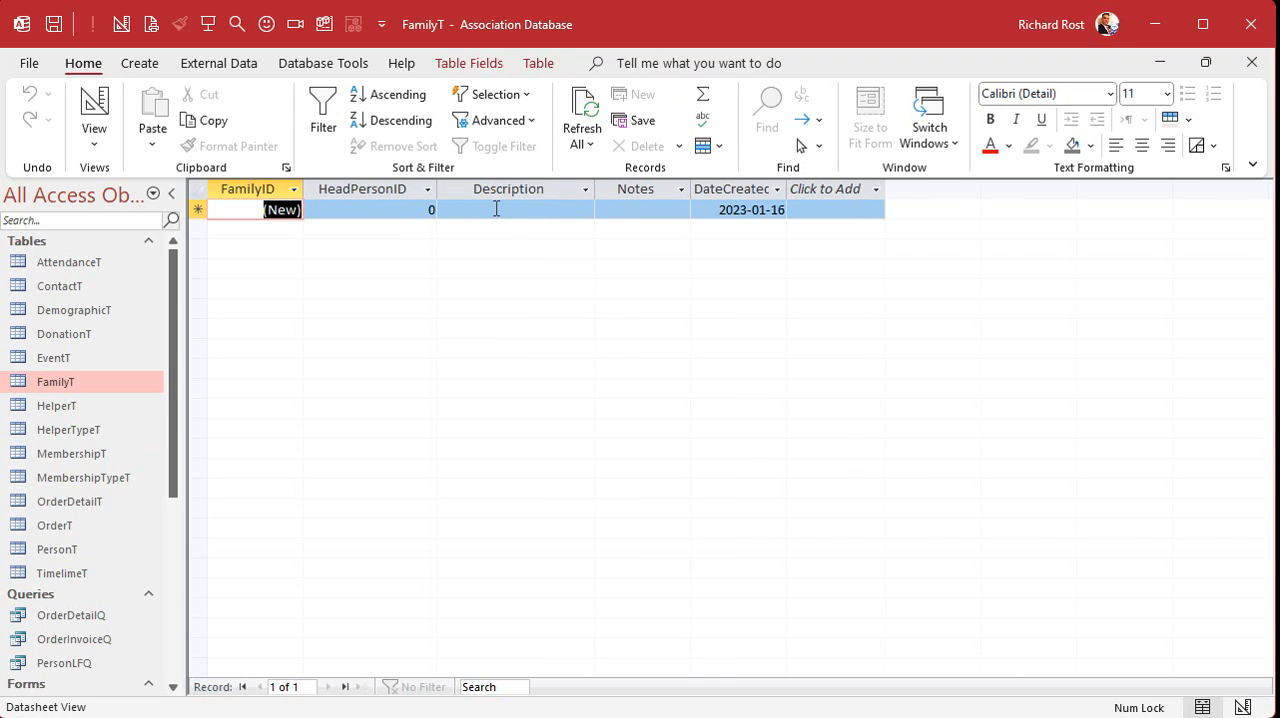
- Add three FamilyT records with the descriptions Riker, Picard and Firefly
left_click(494, 209)
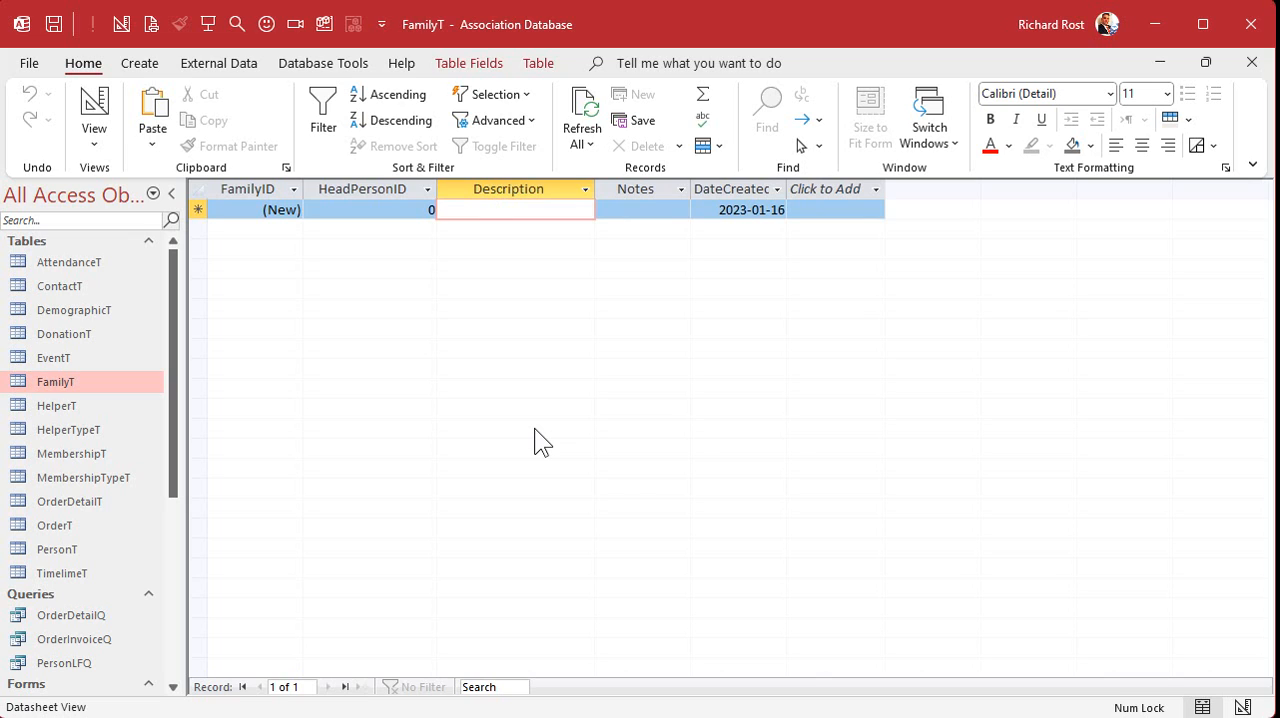
type("Riker")
key("Tab")
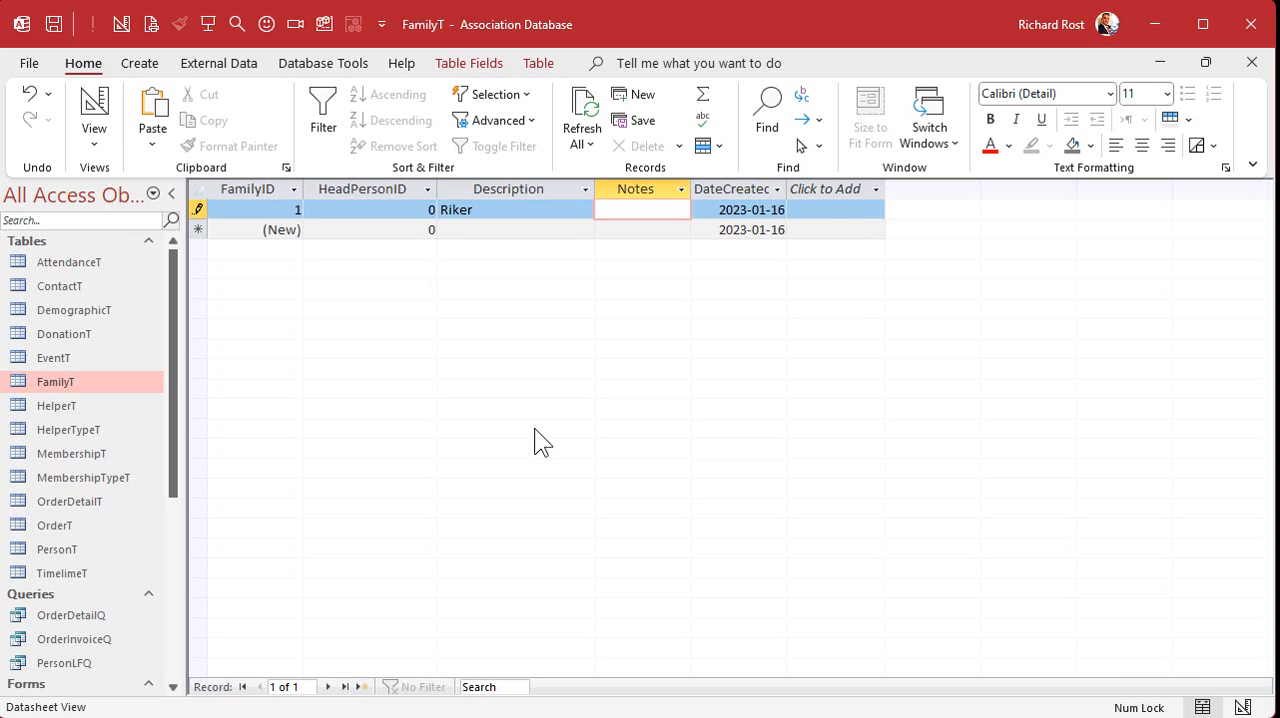
key("Down")
key("Left")
type("Picard")
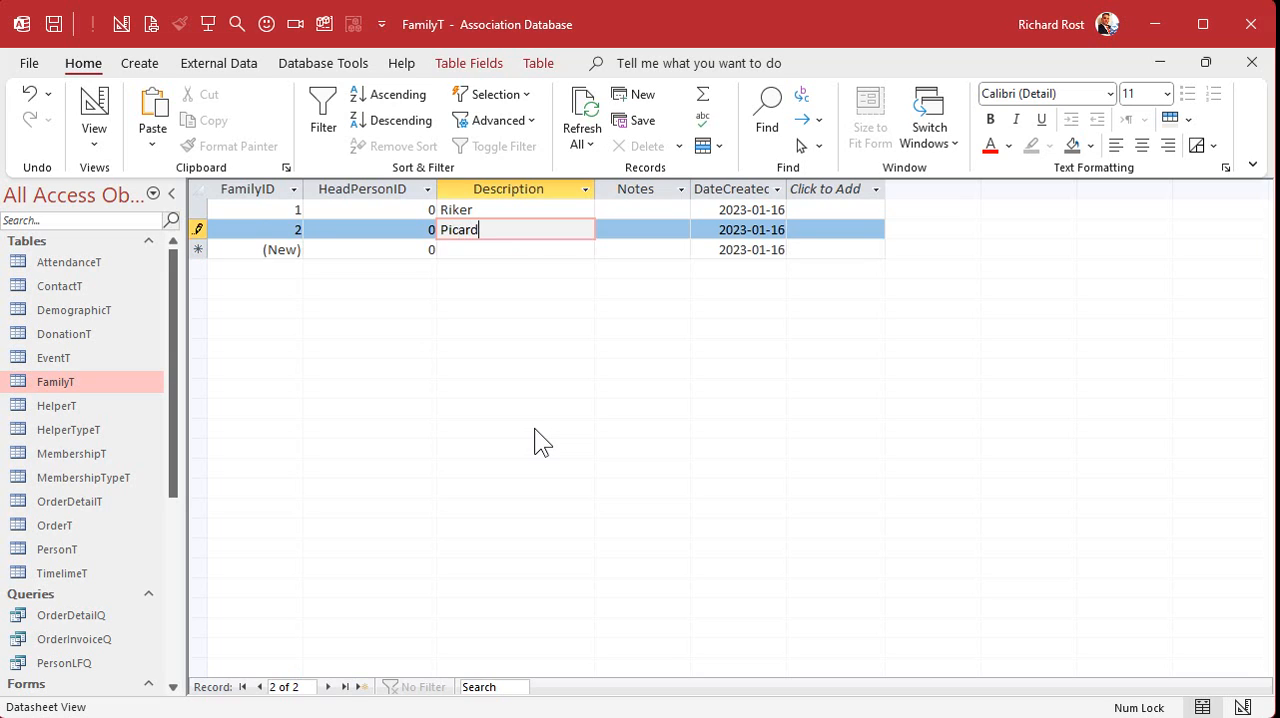
key("Down")
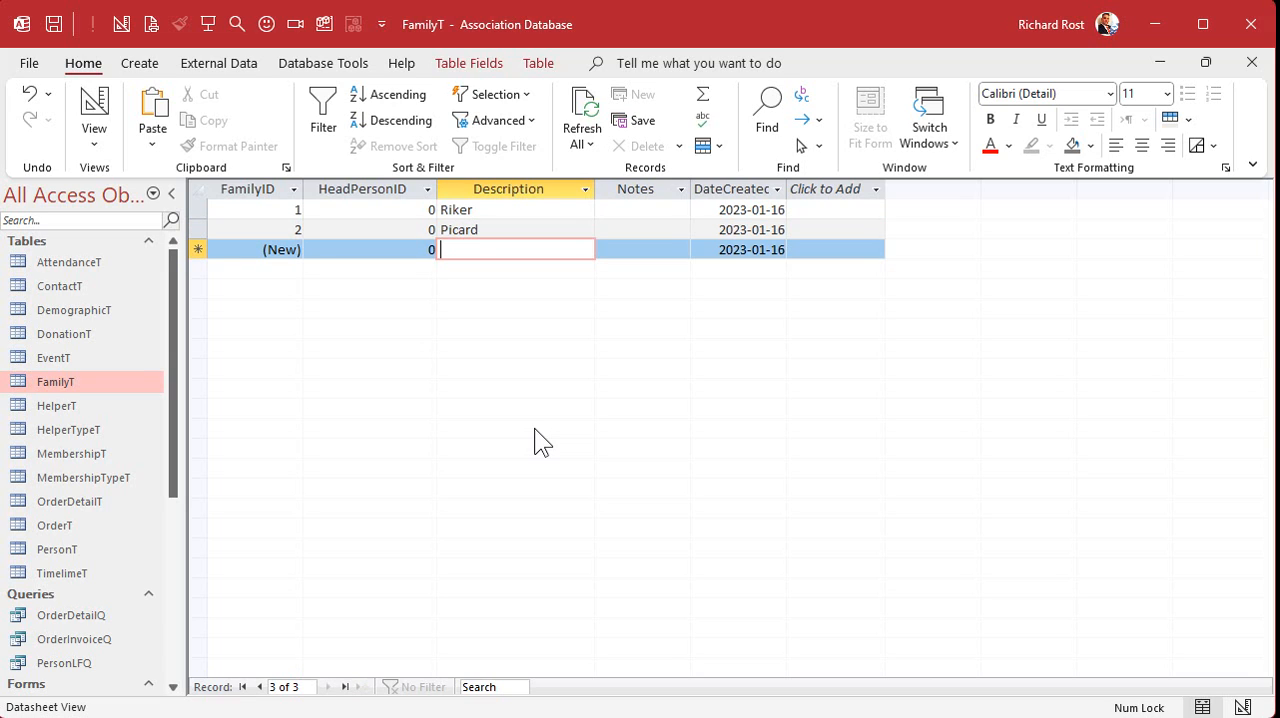
type("Firefly")
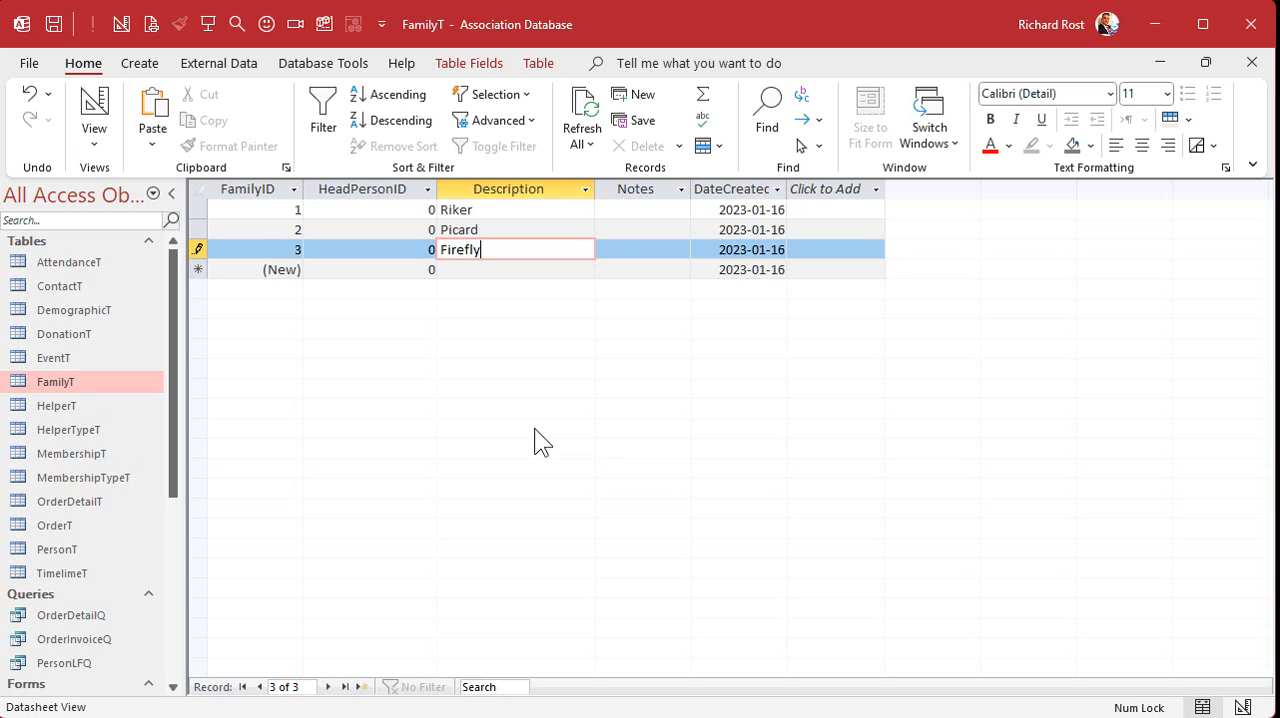
key("Down")
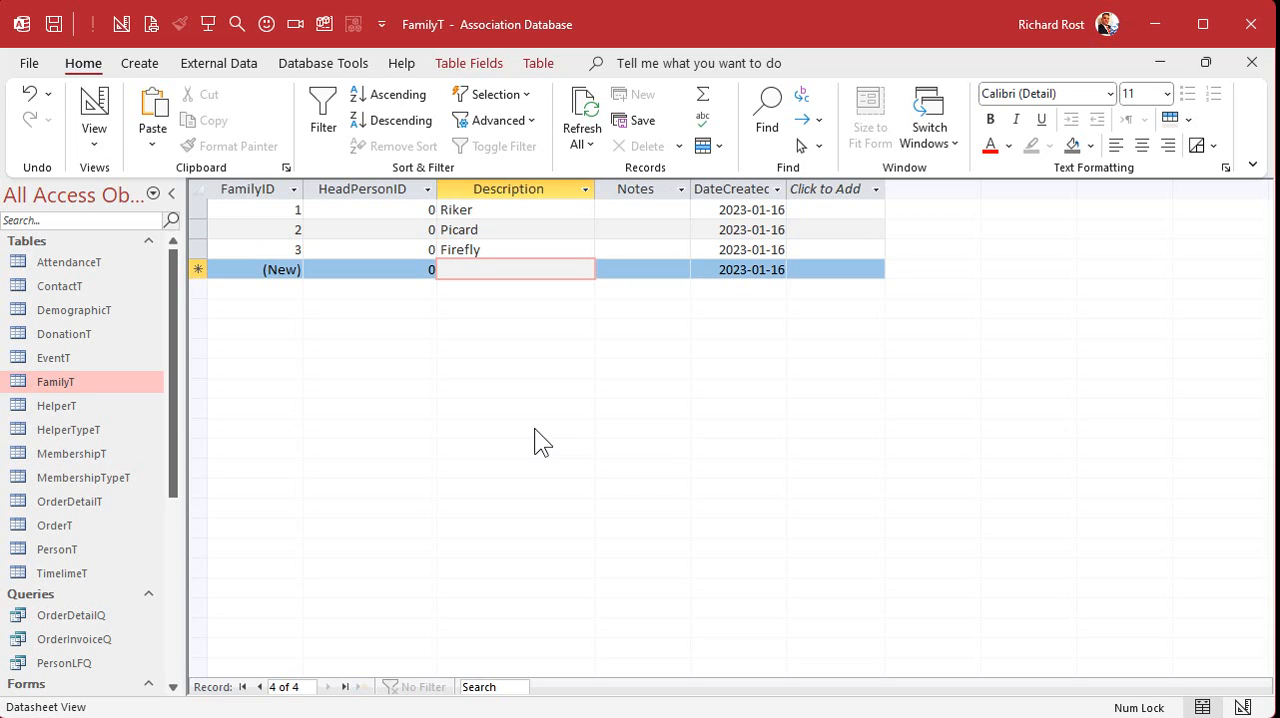
- Add two more FamilyT records with the descriptions Voyager and ABC Corp
type("Voyager")
key("Down")
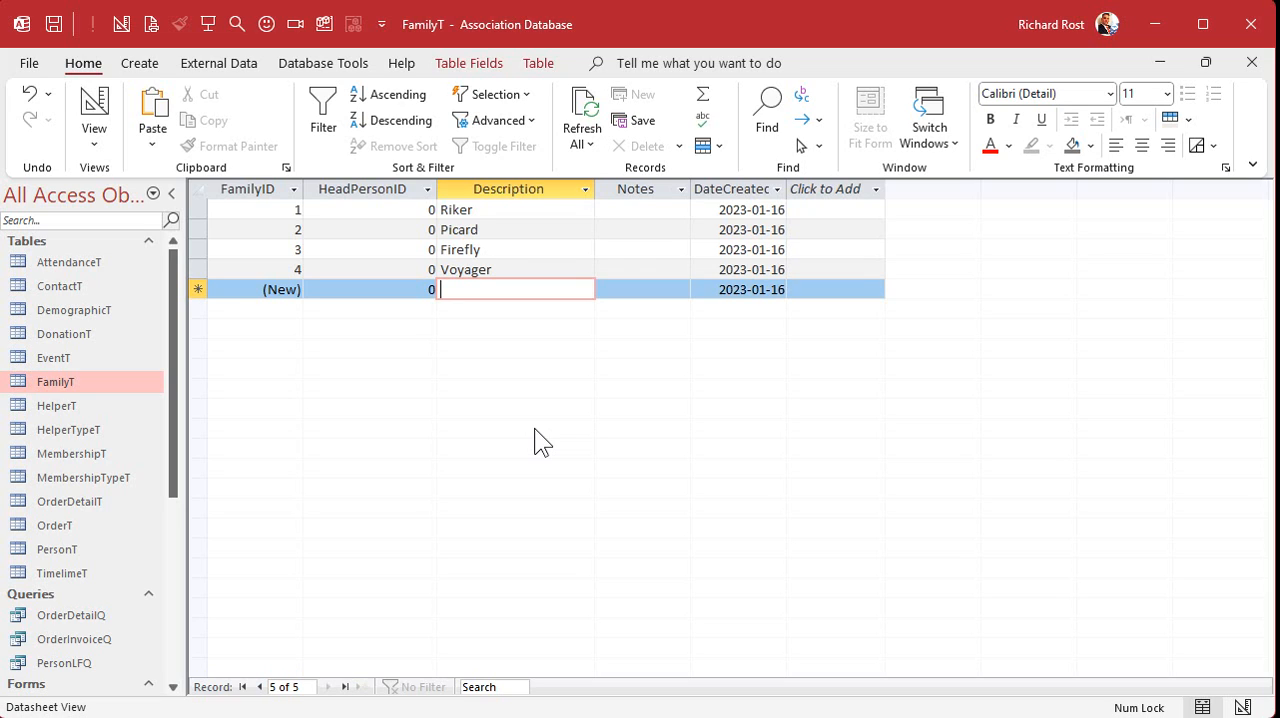
type("ABC COrp")
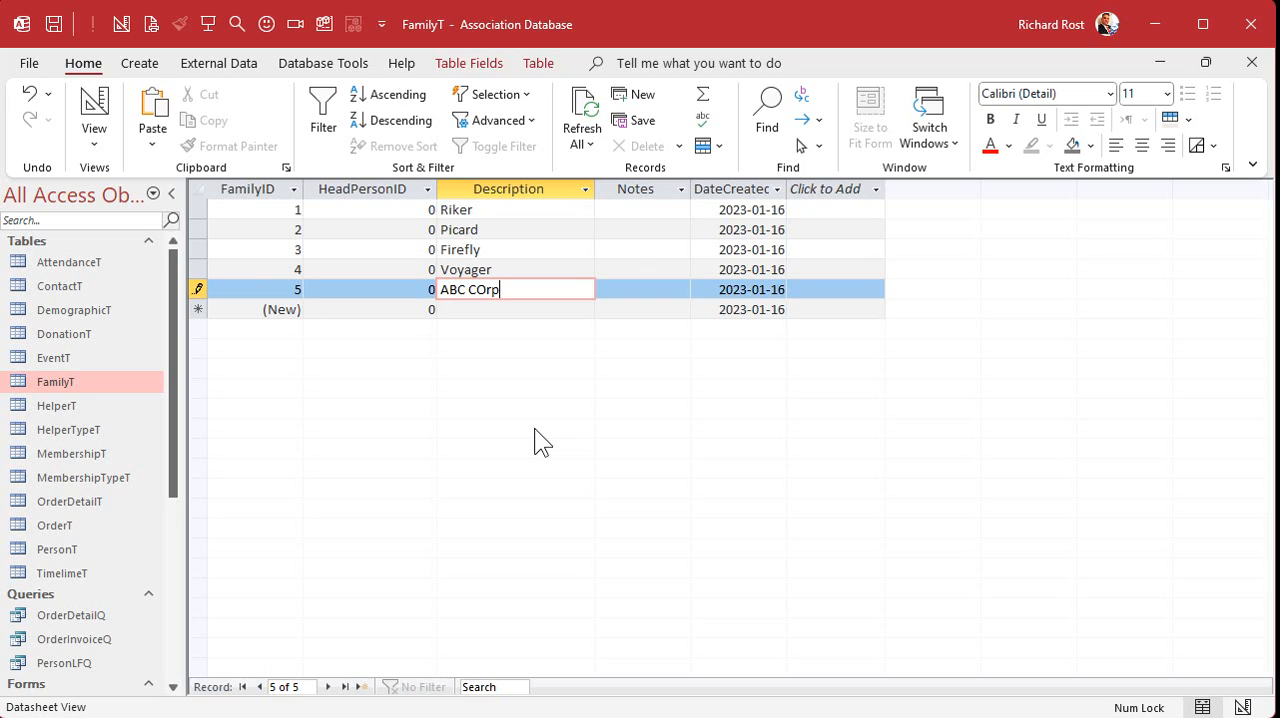
key("BackSpace")
key("BackSpace")
type("orp")
key("shift+Return")
key("Down")
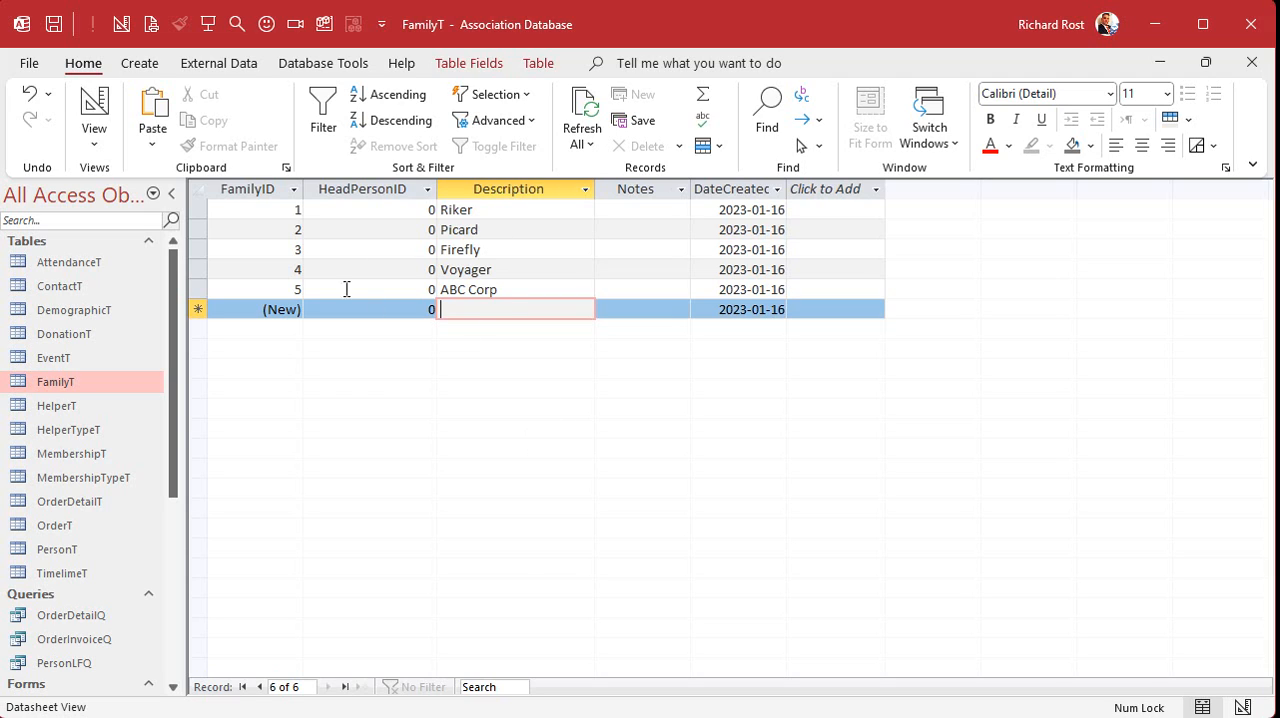
- Close the FamilyT table, saving its layout changes, and maximize the PersonF form design
left_click(1206, 62)
left_click(856, 343)
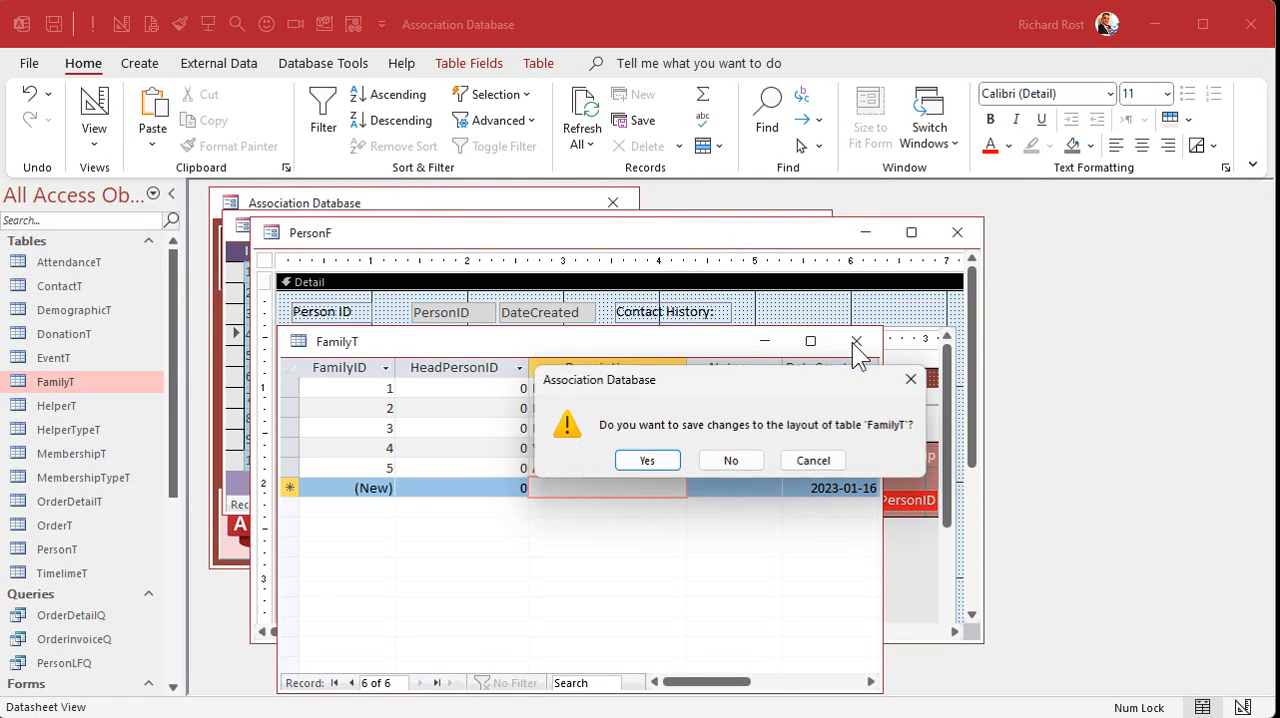
left_click(651, 460)
double_click(687, 237)
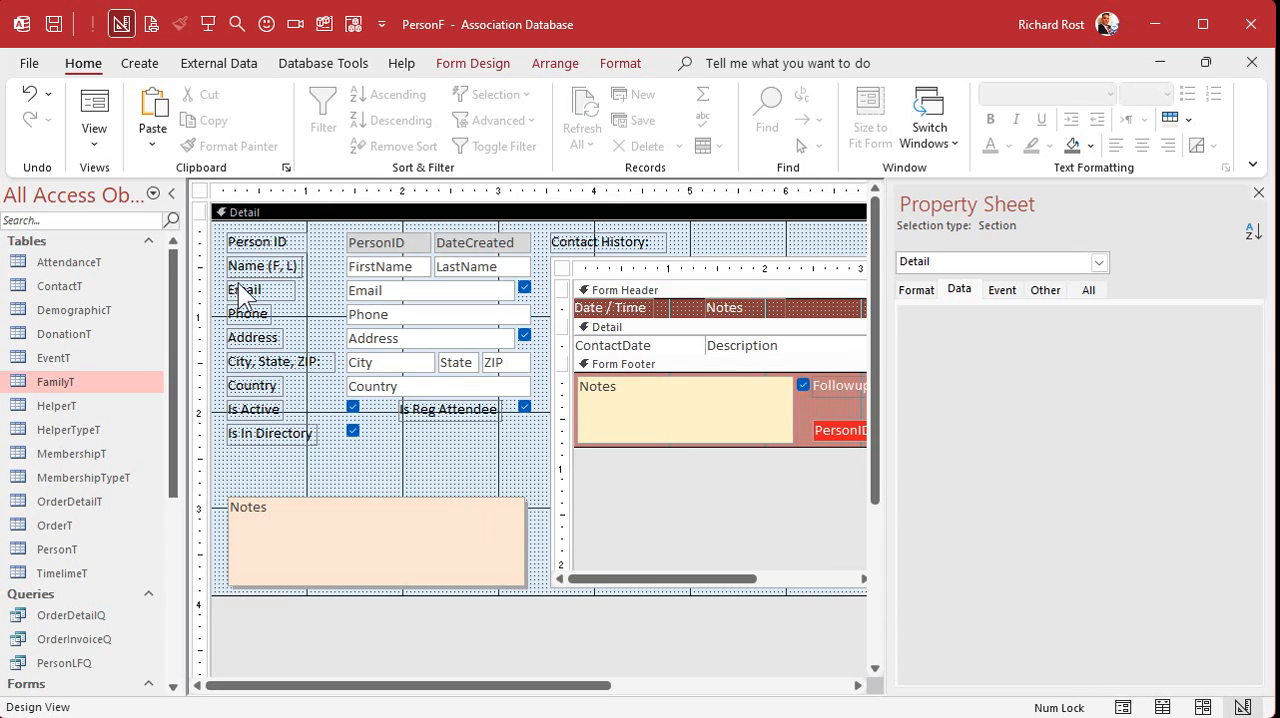
- Shift the controls from the Person ID row through the Is In Directory row down one row, freeing space above Person ID
left_click_drag(217, 288, 550, 472)
left_click_drag(396, 290, 398, 313)
left_click(403, 272)
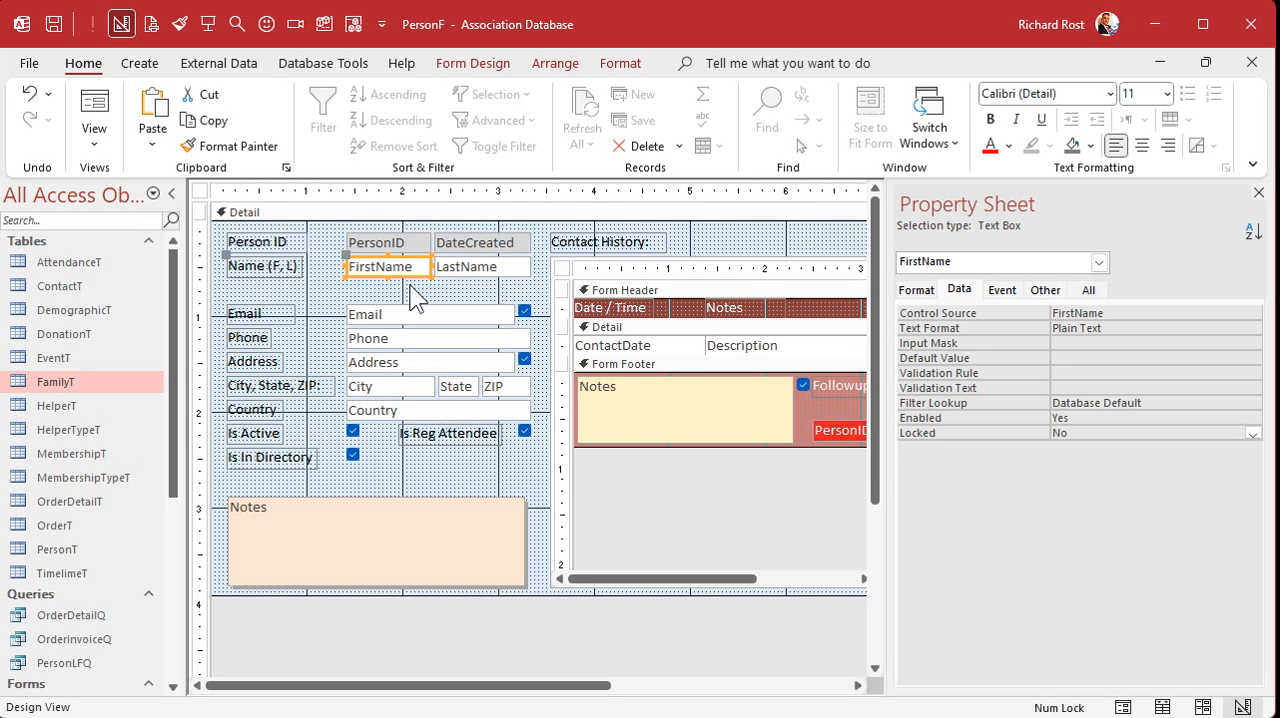
left_click(416, 295)
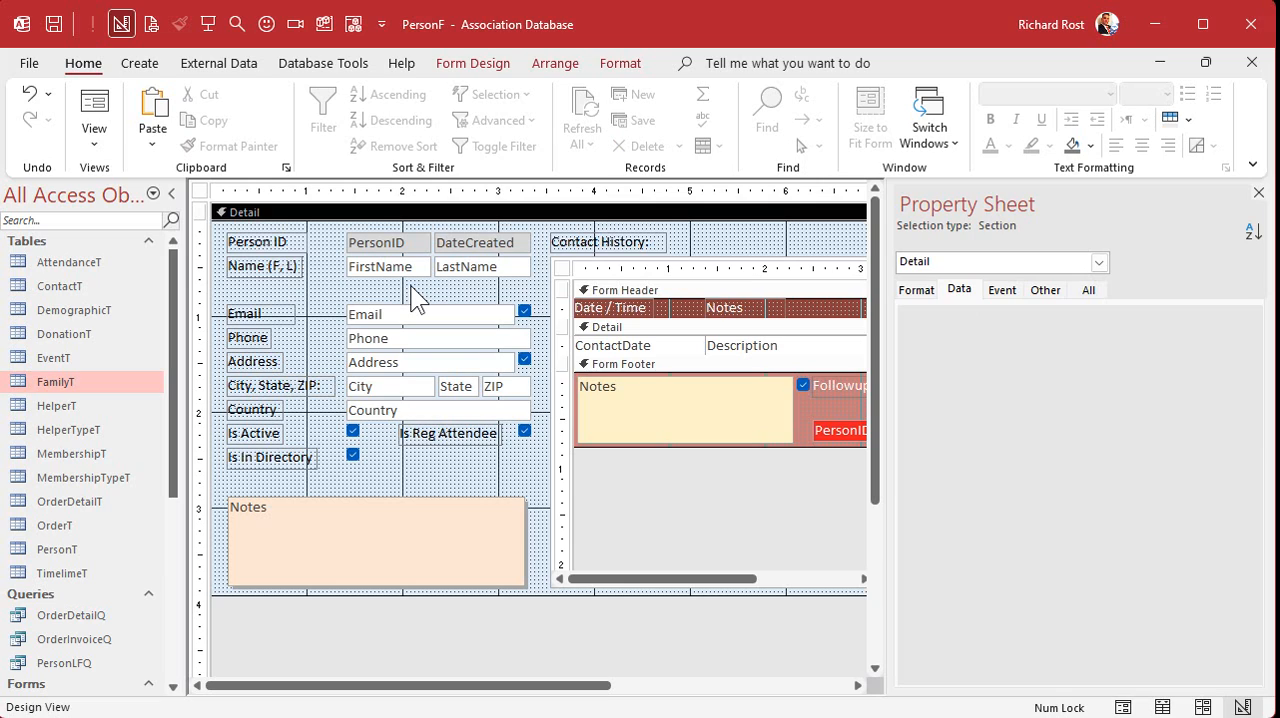
left_click_drag(213, 255, 510, 280)
left_click_drag(420, 266, 412, 285)
left_click(381, 240)
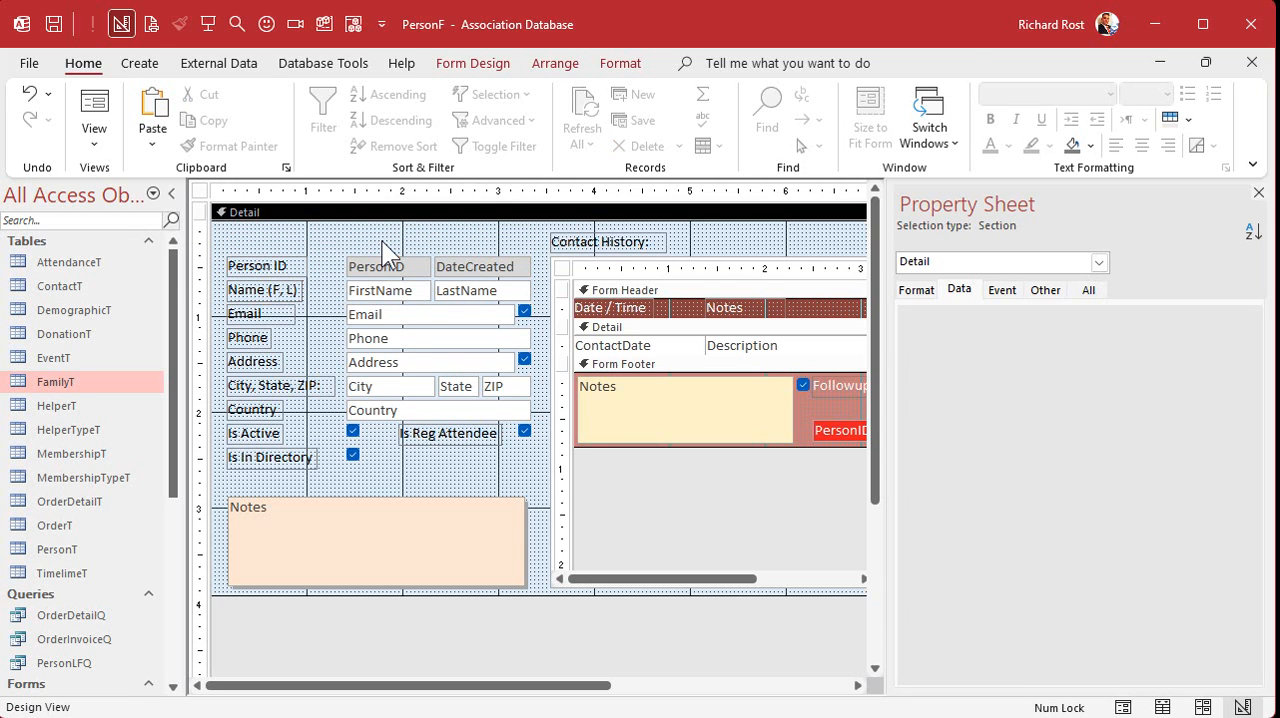
- Place a combo box above the PersonID field and make it get its values from the FamilyT table
left_click(503, 76)
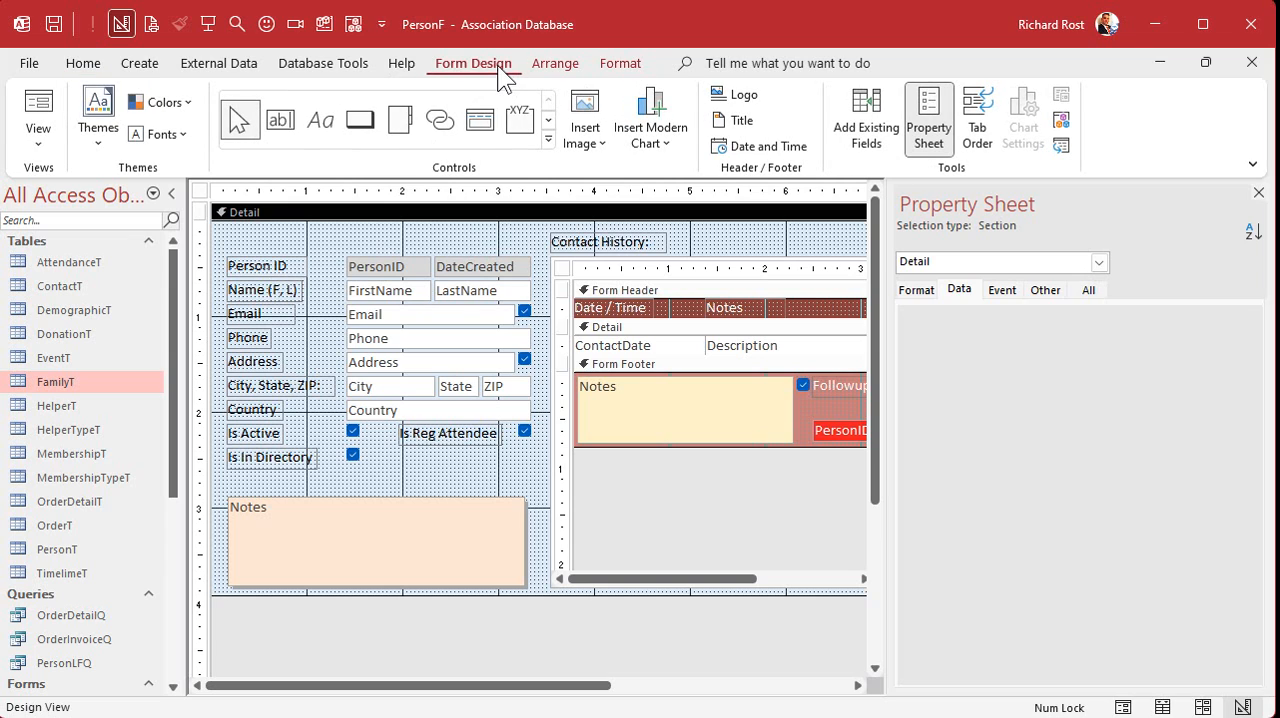
left_click(549, 156)
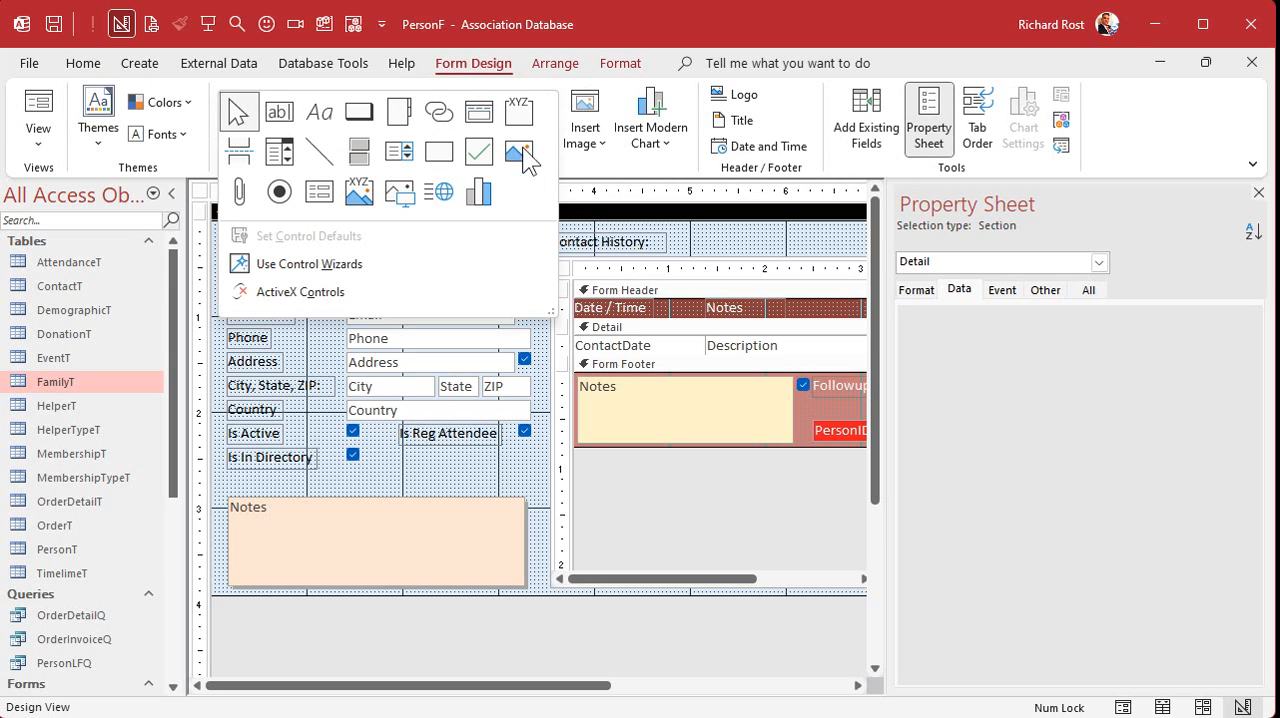
left_click(280, 152)
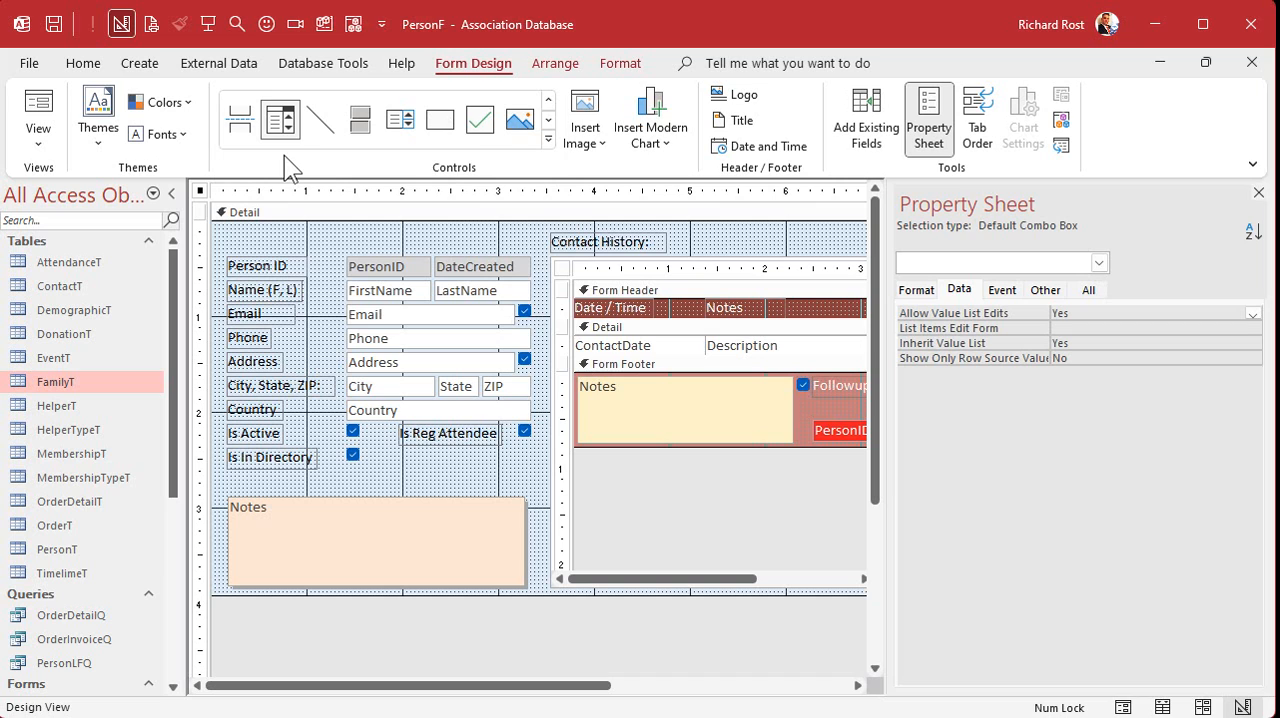
left_click(346, 230)
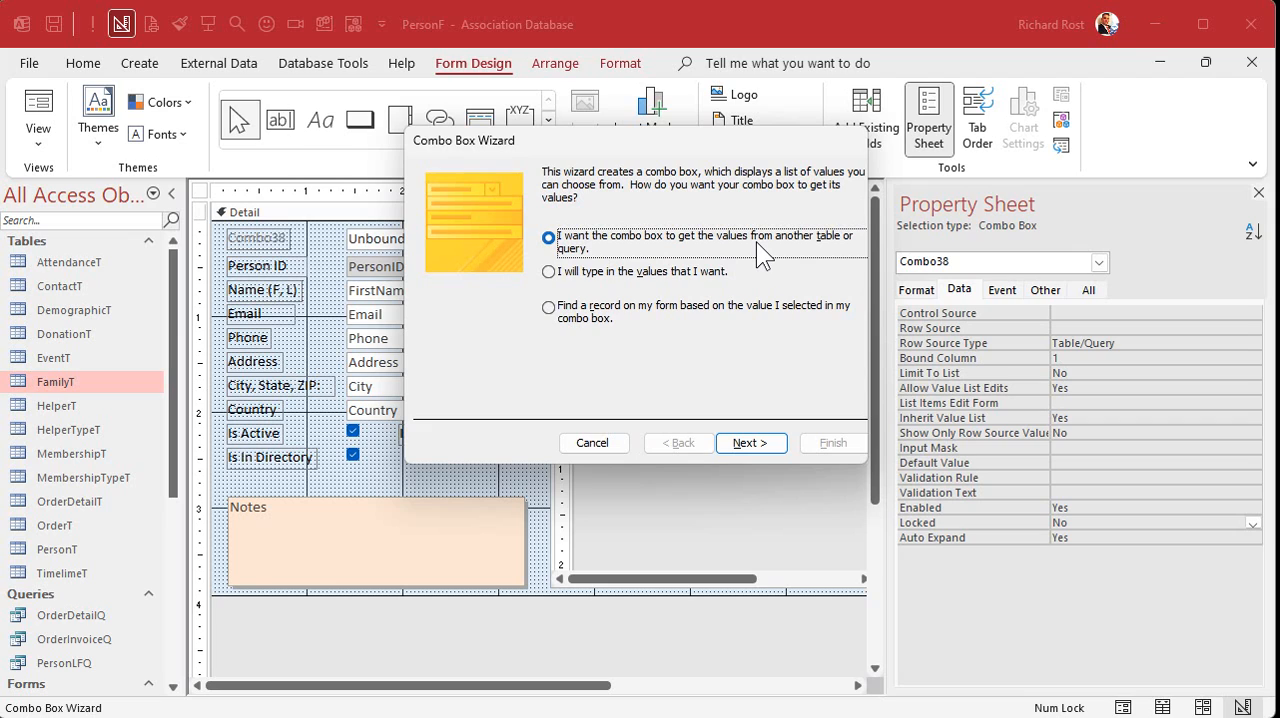
left_click(750, 445)
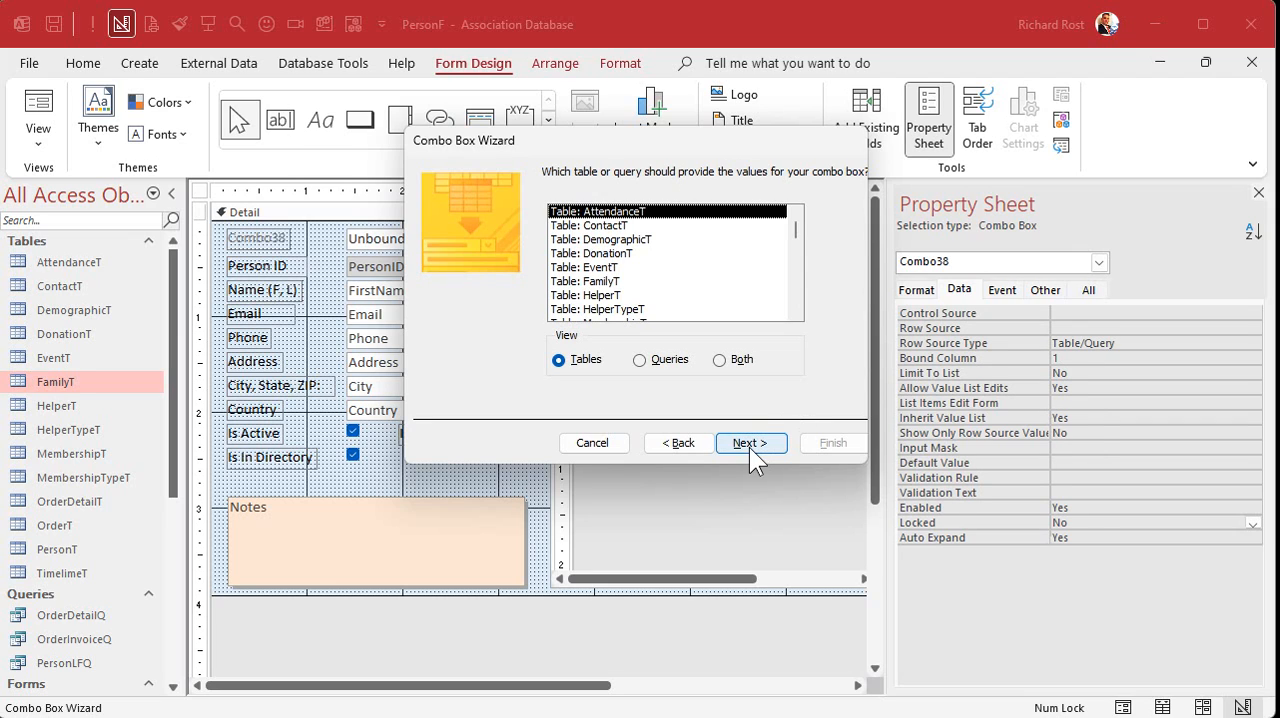
left_click(598, 282)
left_click(756, 442)
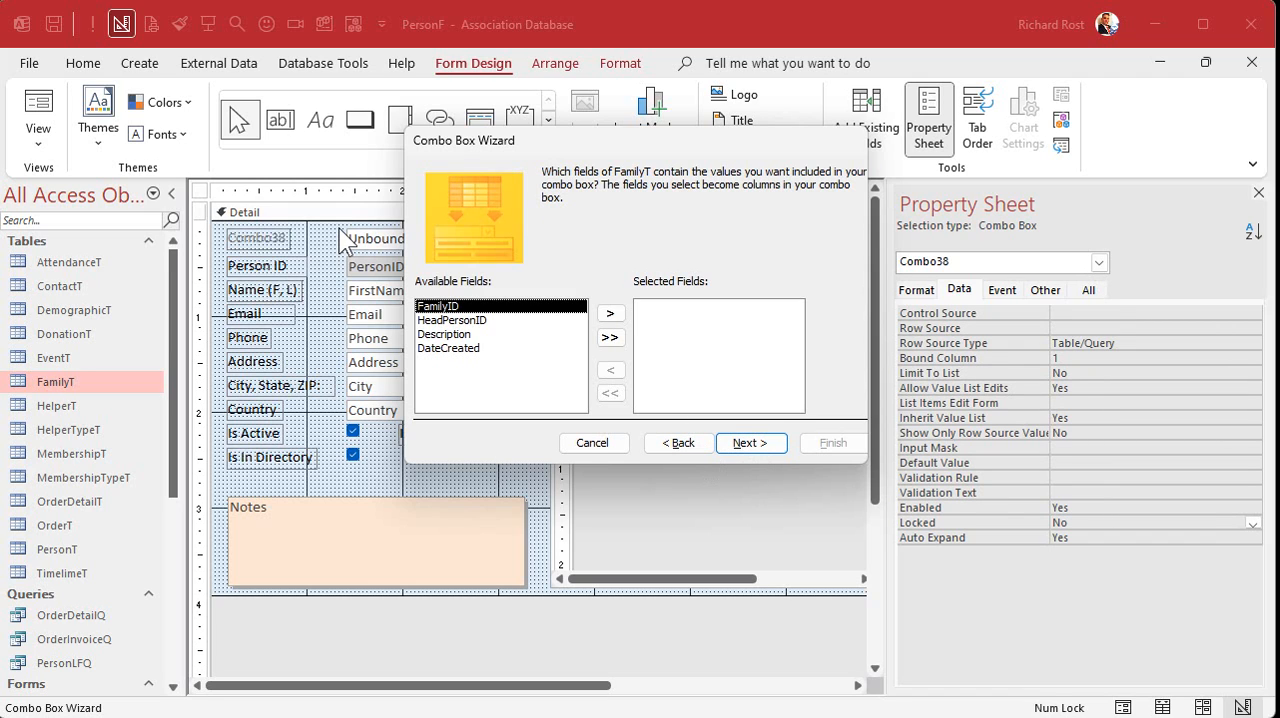
- Include the FamilyID and Description fields in the combo box and sort its items by Description in ascending order
left_click(612, 315)
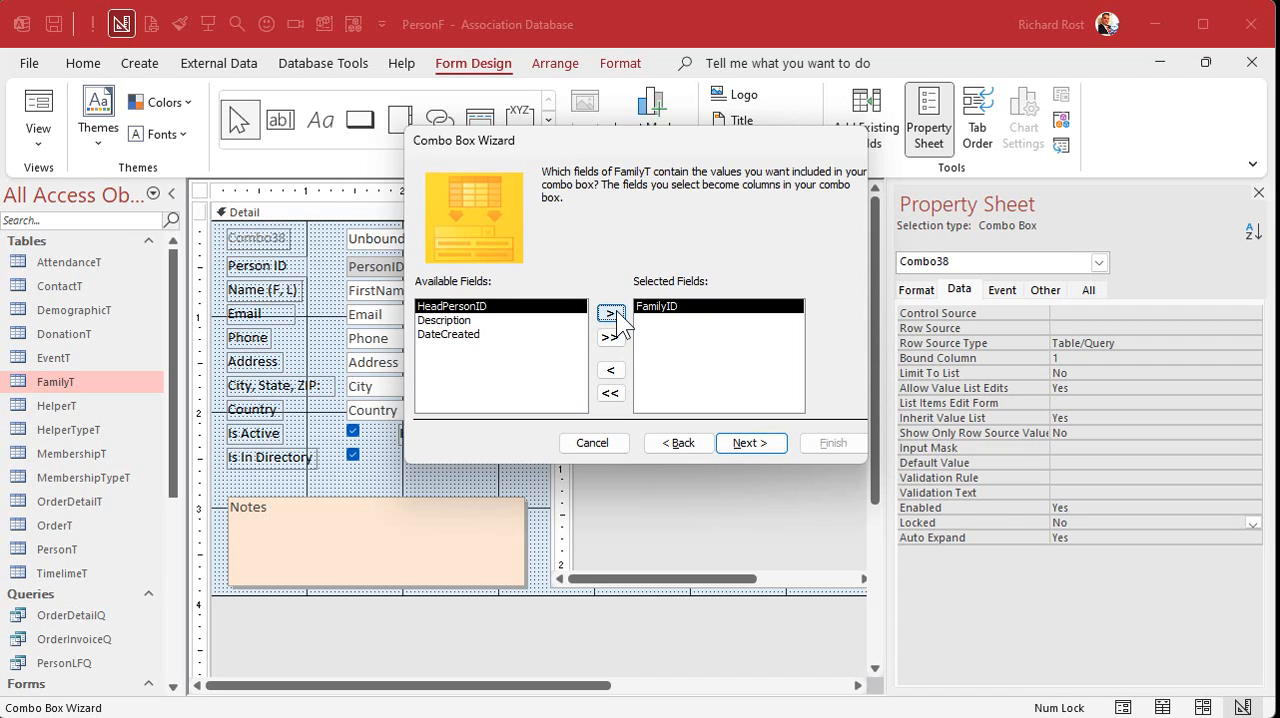
double_click(536, 320)
left_click(750, 445)
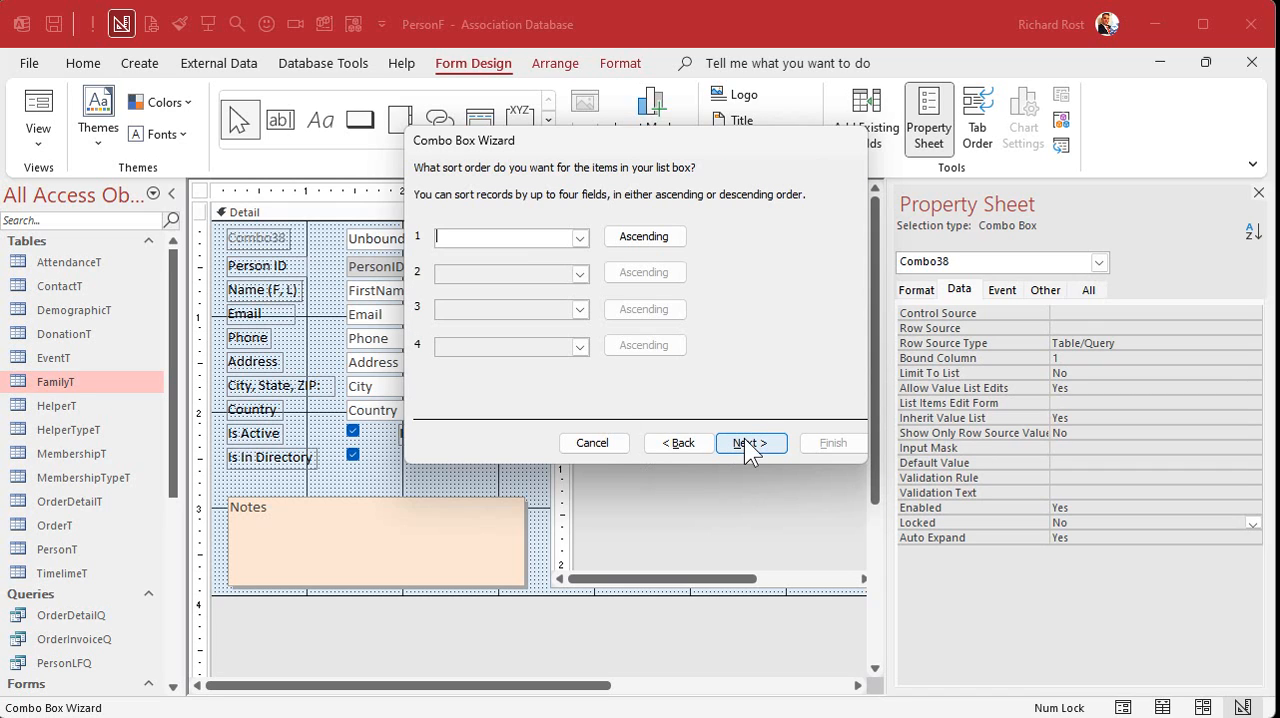
left_click(580, 242)
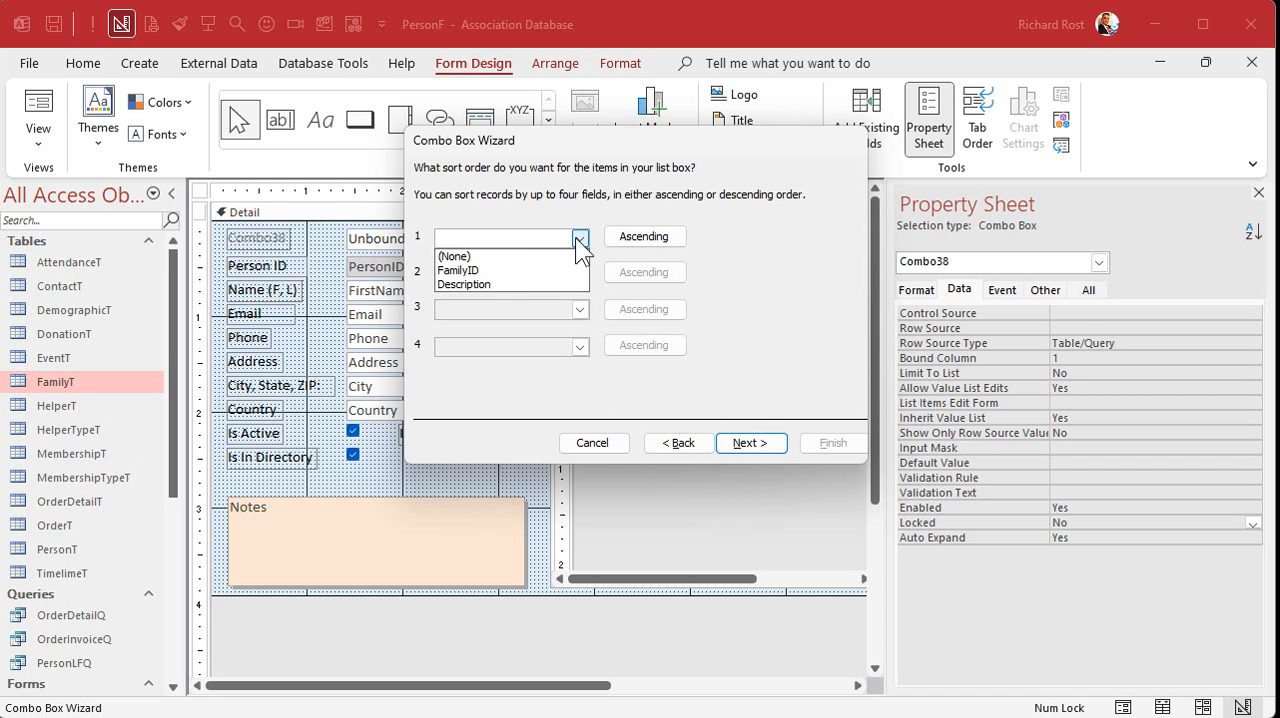
left_click(484, 284)
left_click(762, 444)
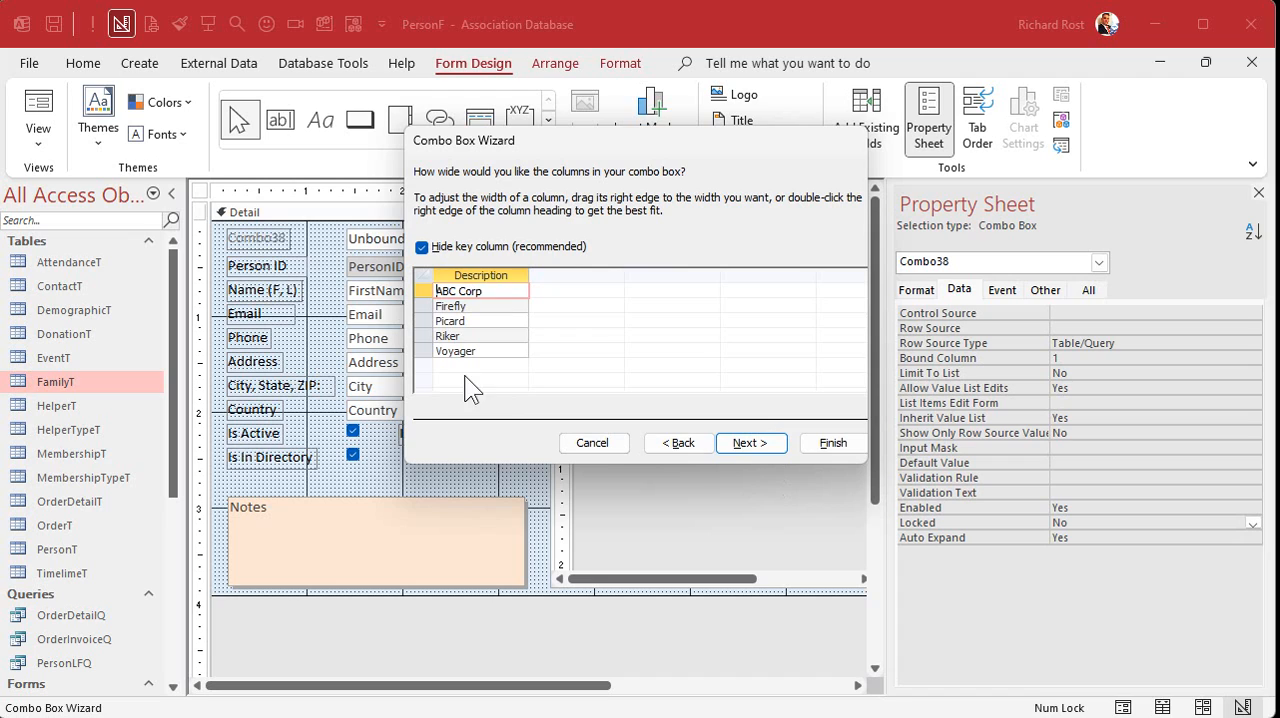
- Keep the combo box's key column hidden and store the selected value in the FamilyID field
left_click(771, 445)
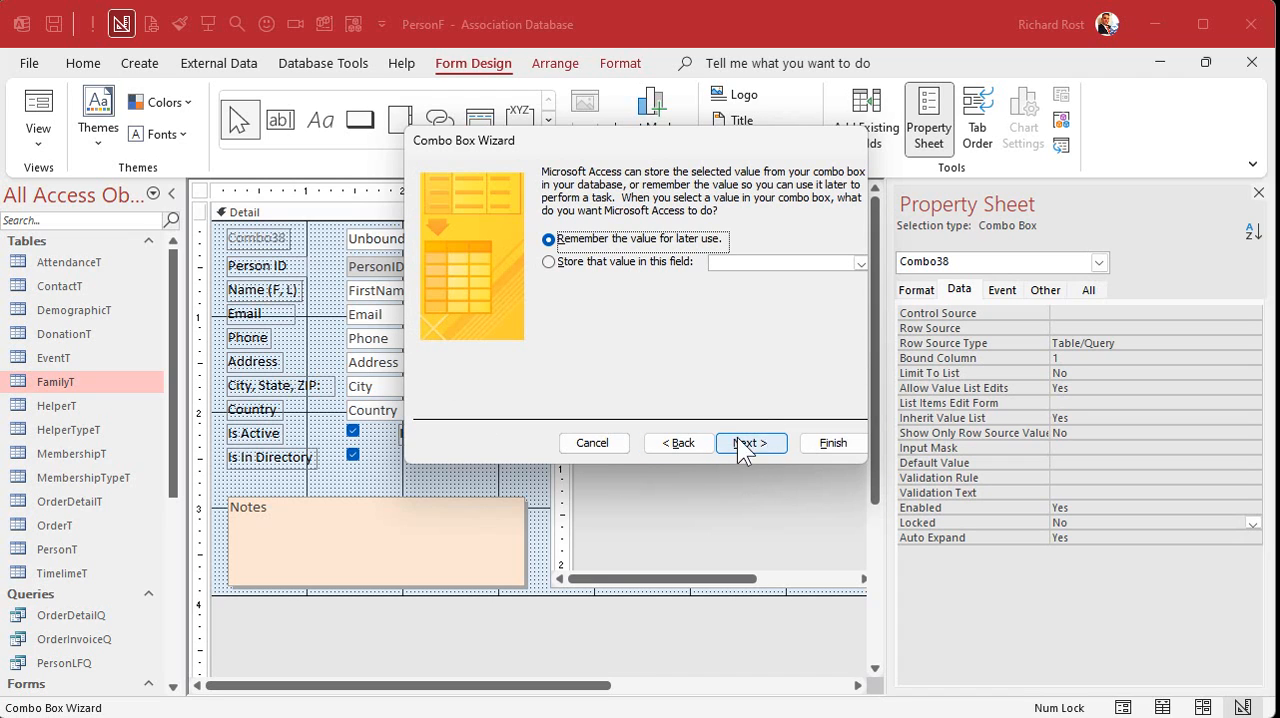
left_click(859, 262)
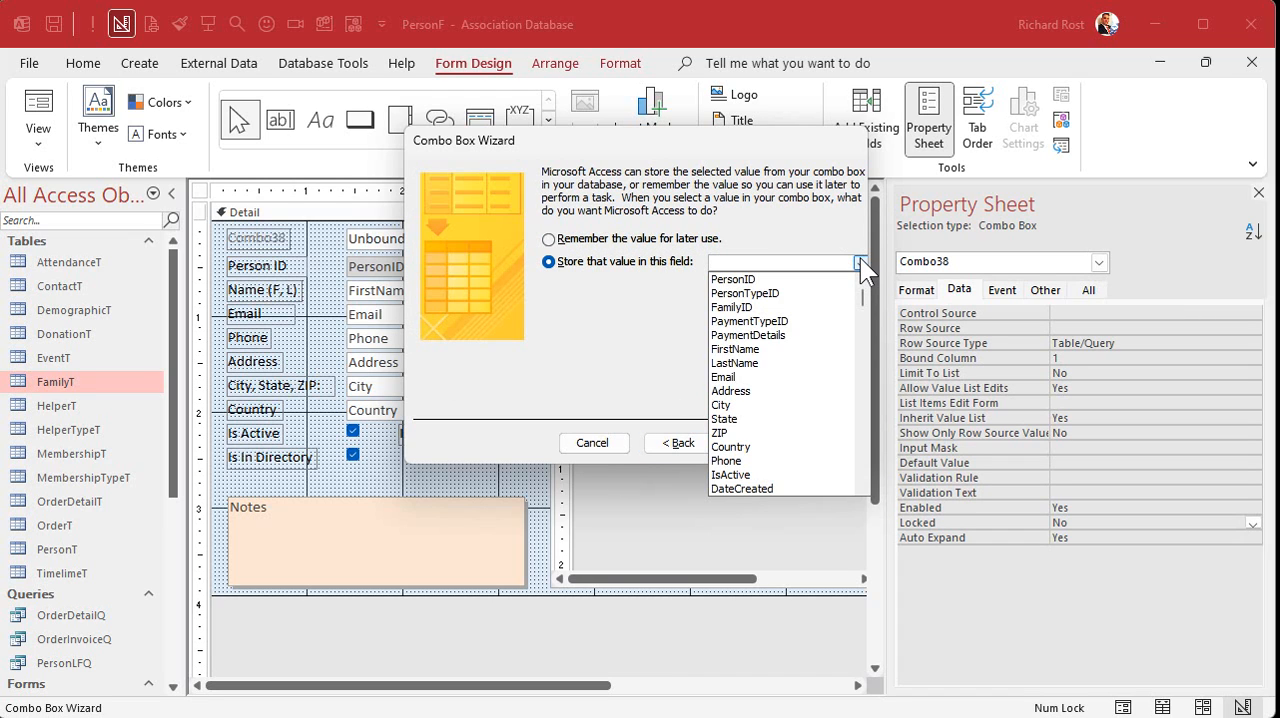
left_click(817, 307)
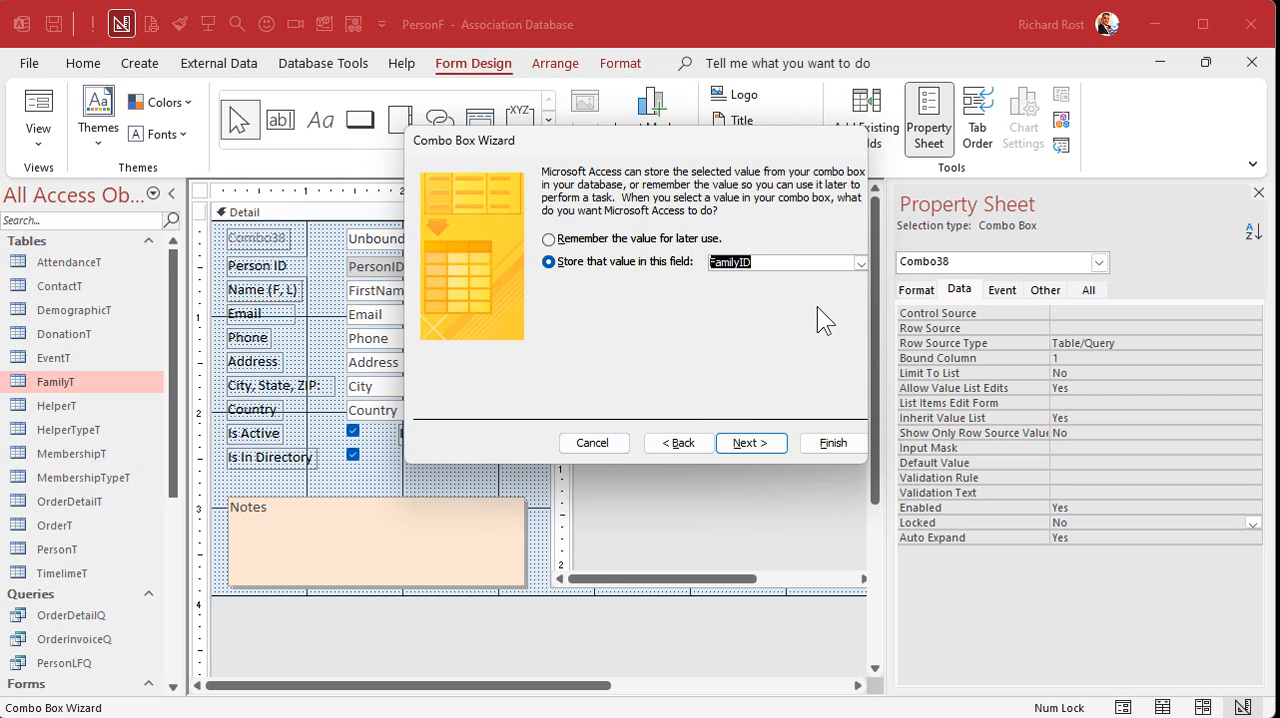
left_click(752, 444)
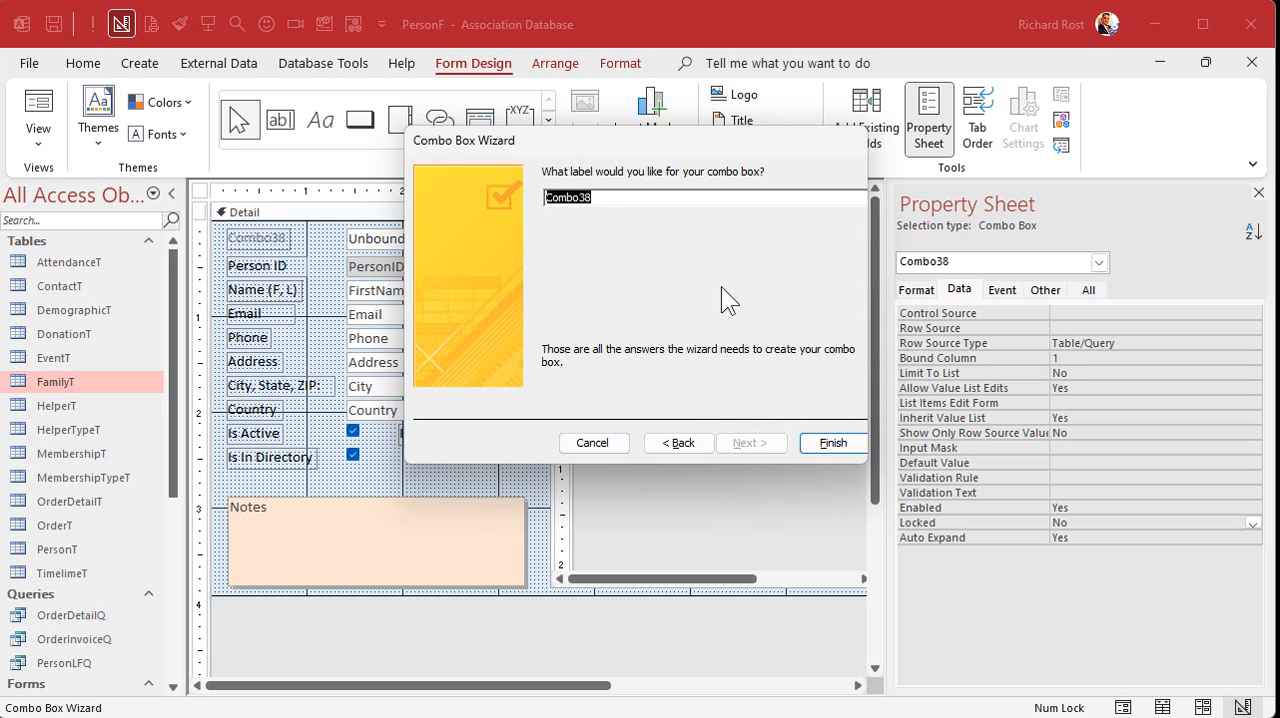
- Label the new combo box Family and finish the wizard
type("Fmily")
key("BackSpace")
key("BackSpace")
key("BackSpace")
key("BackSpace")
type("amily")
key("Return")
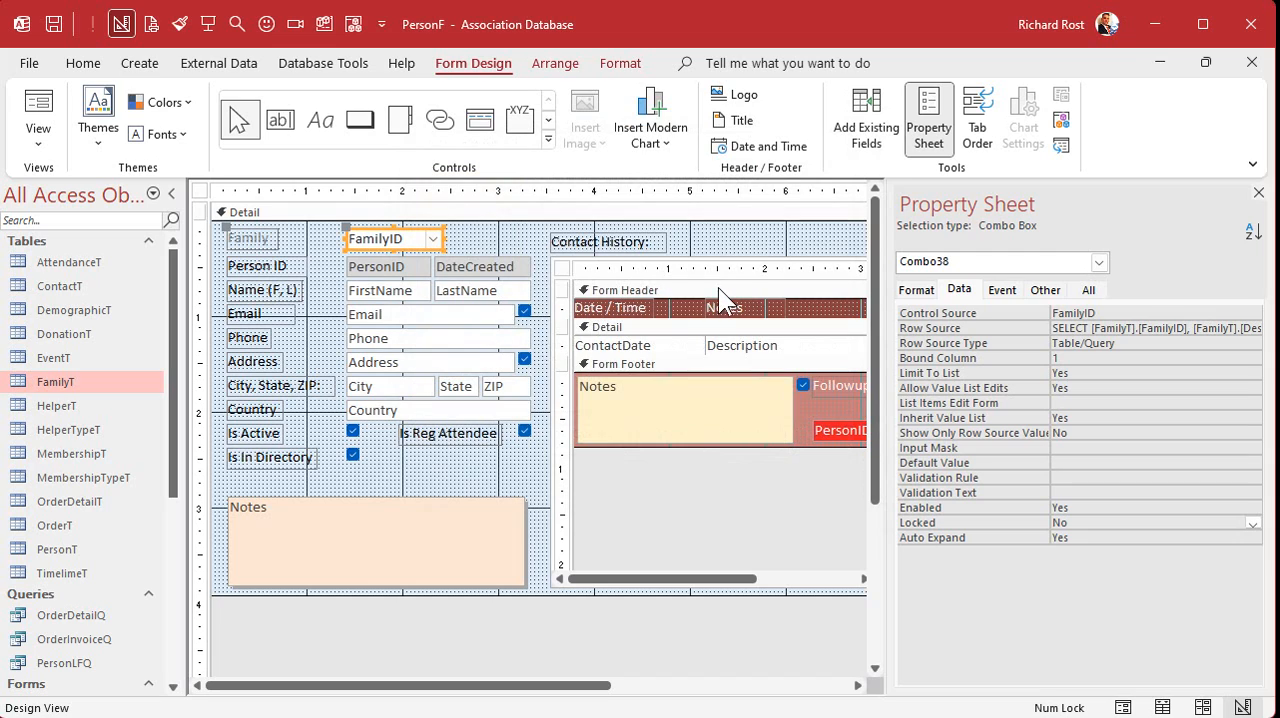
- Widen the FamilyID combo box to line up with the fields below and set its font size to 14
left_click(458, 238)
left_click(410, 244)
left_click_drag(443, 251, 530, 251)
left_click(628, 68)
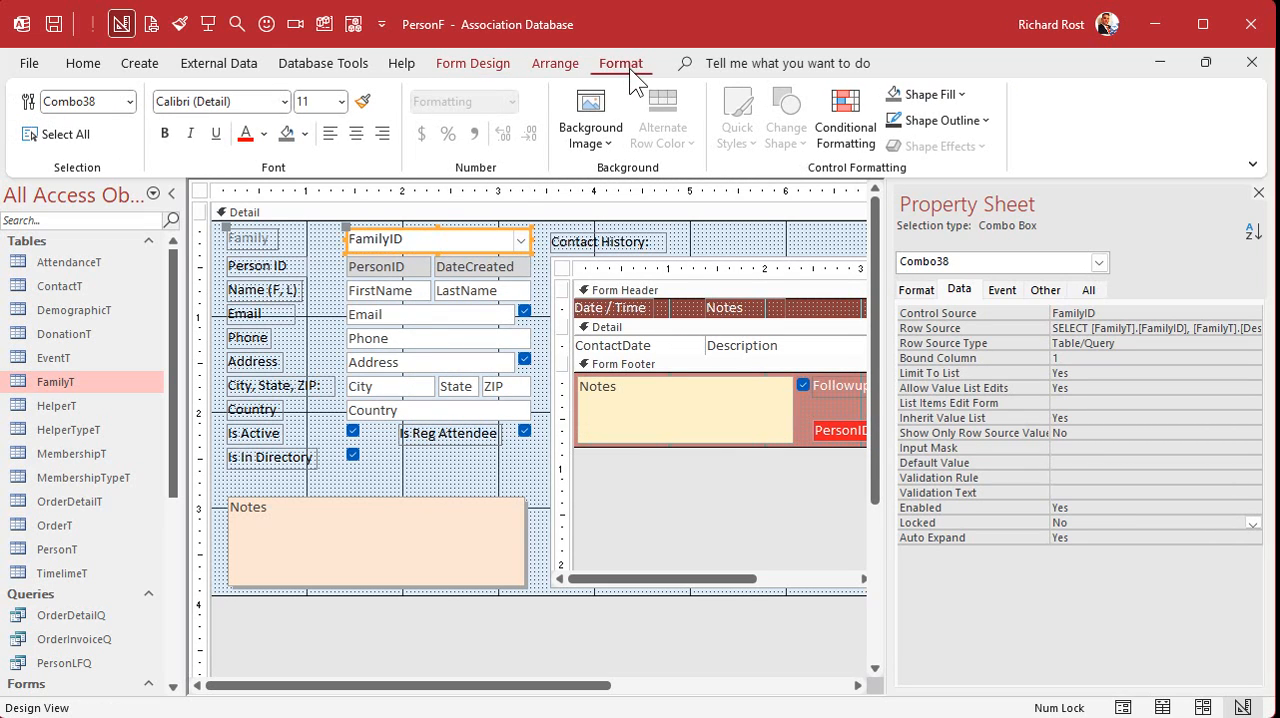
left_click(341, 101)
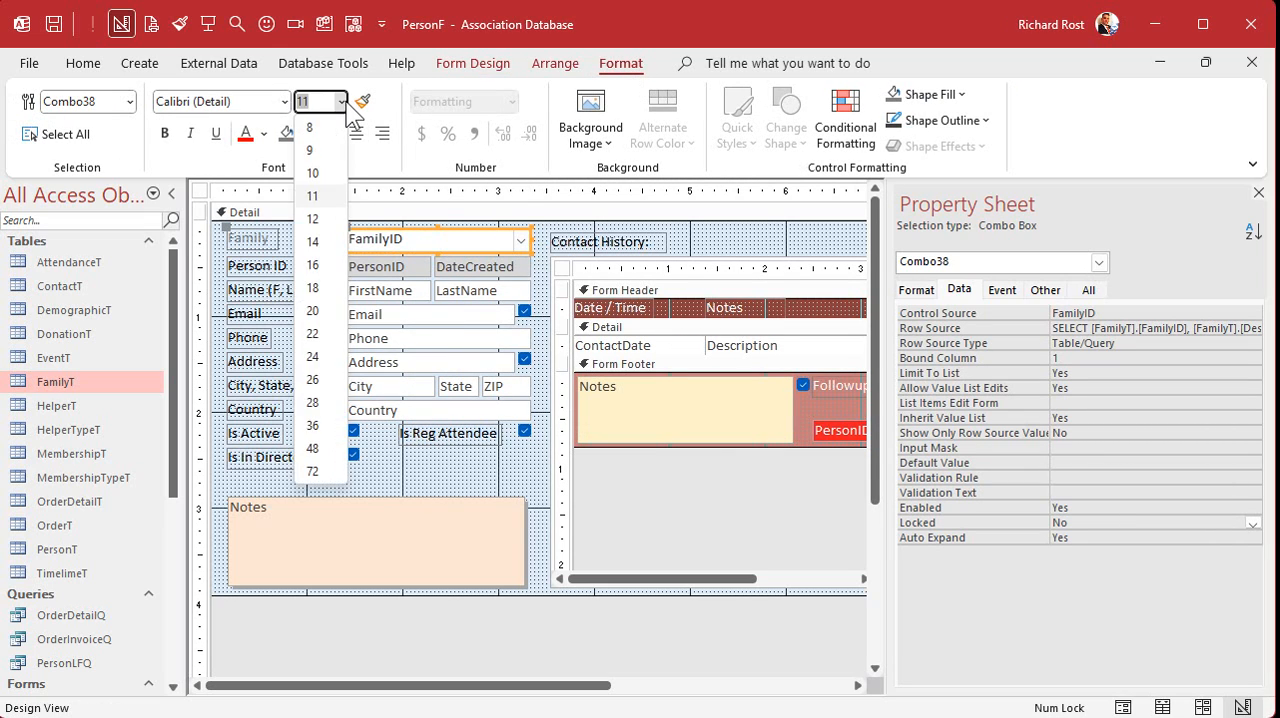
left_click(314, 242)
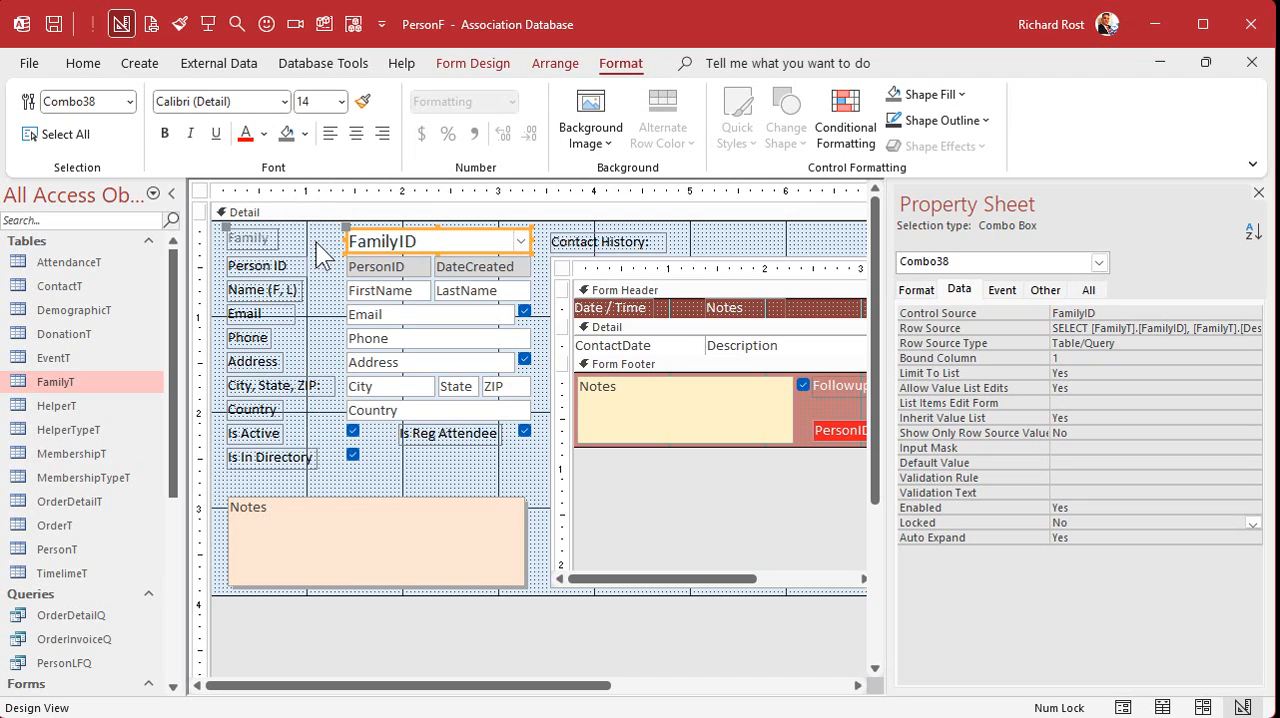
- Set the Family label's font size to 14 and enlarge the label almost up to the combo box
left_click(254, 245)
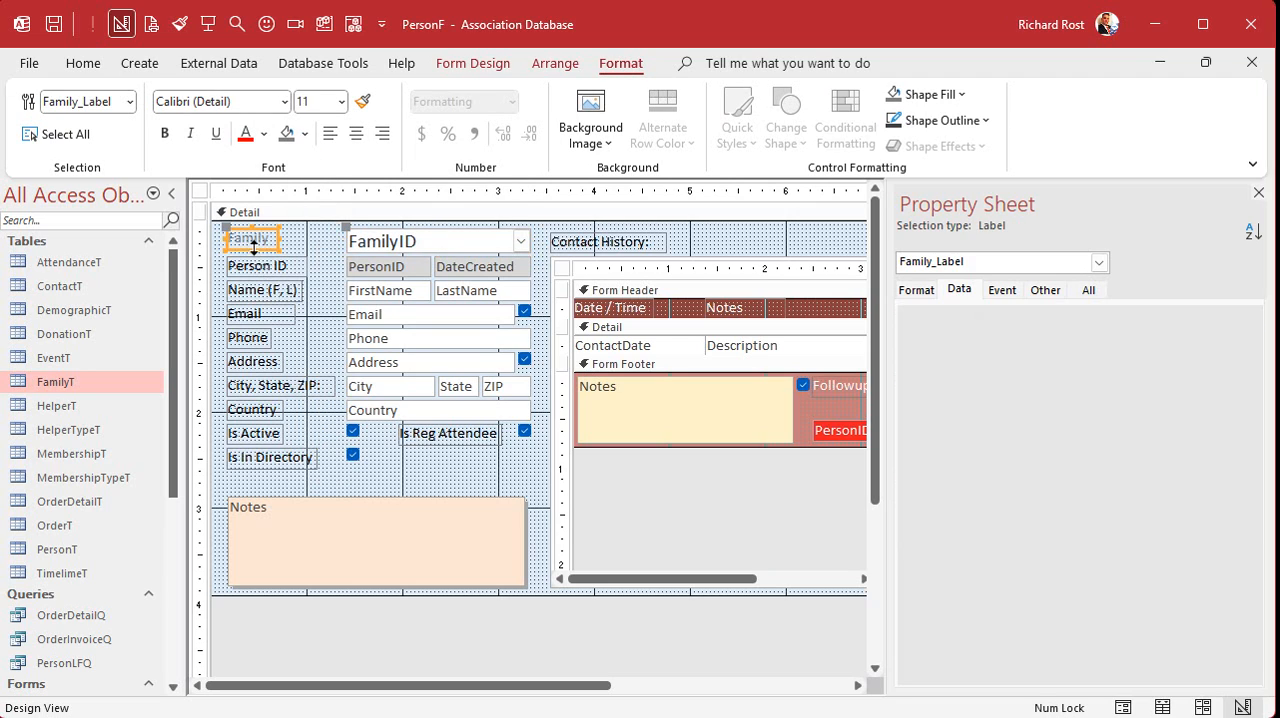
left_click(341, 101)
left_click(323, 245)
double_click(280, 251)
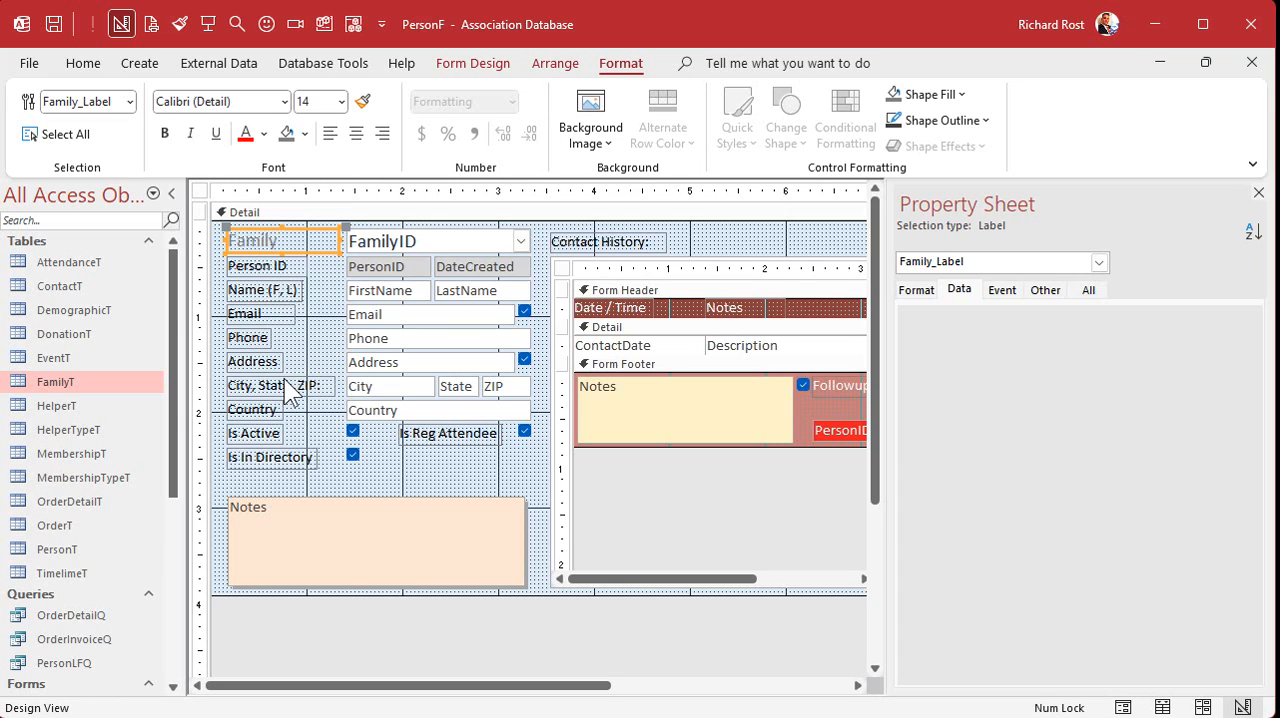
- Color the Family label's text black and fill the FamilyID combo box with a light purple background
left_click(264, 134)
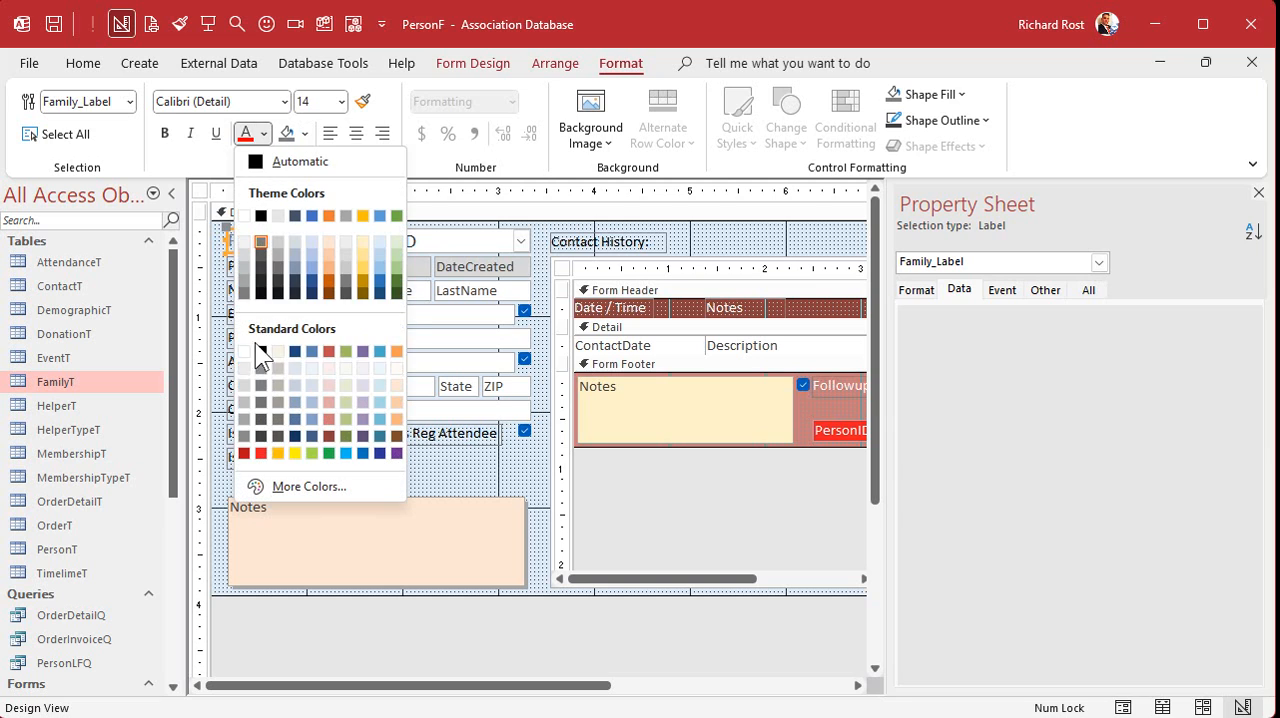
left_click(262, 347)
left_click(404, 243)
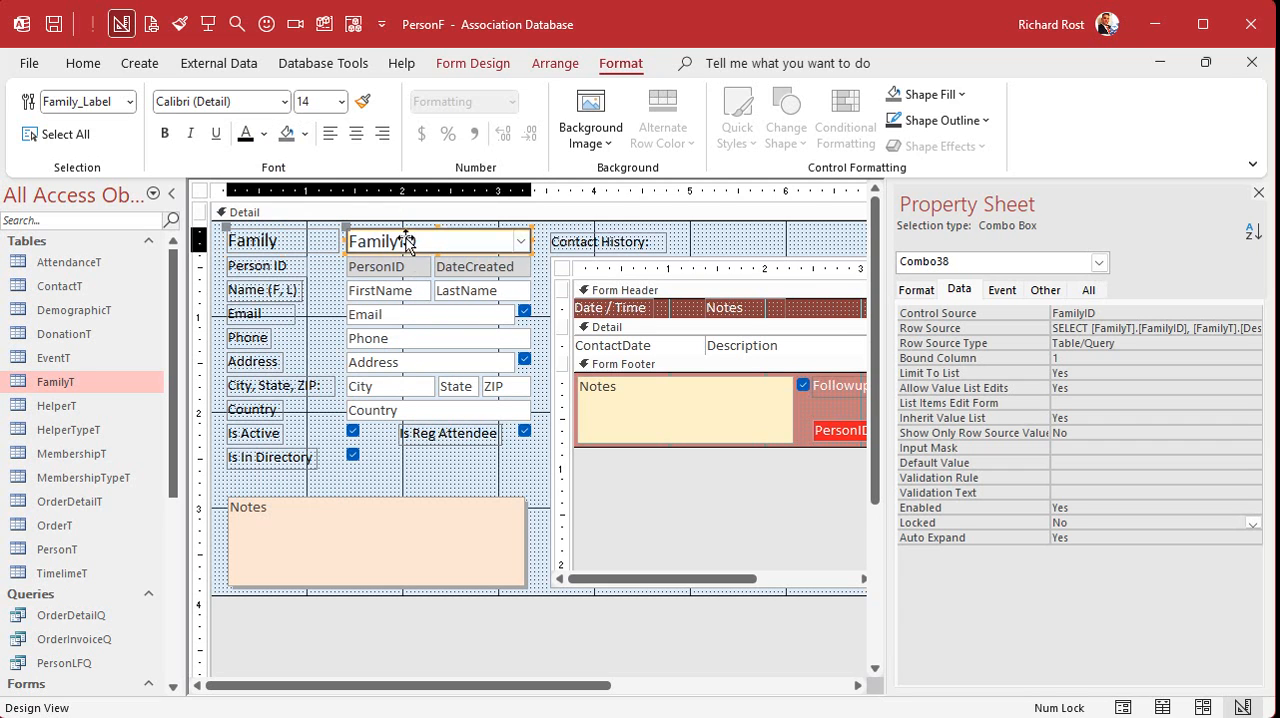
left_click(304, 134)
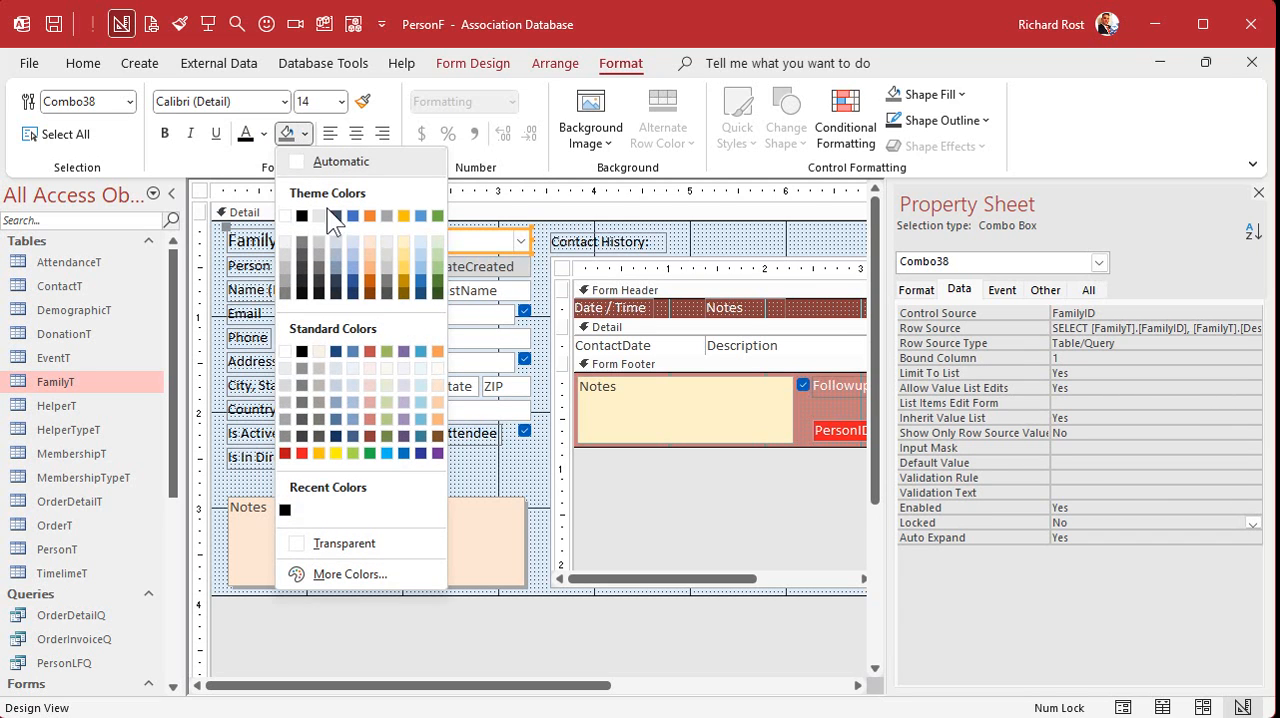
left_click(401, 382)
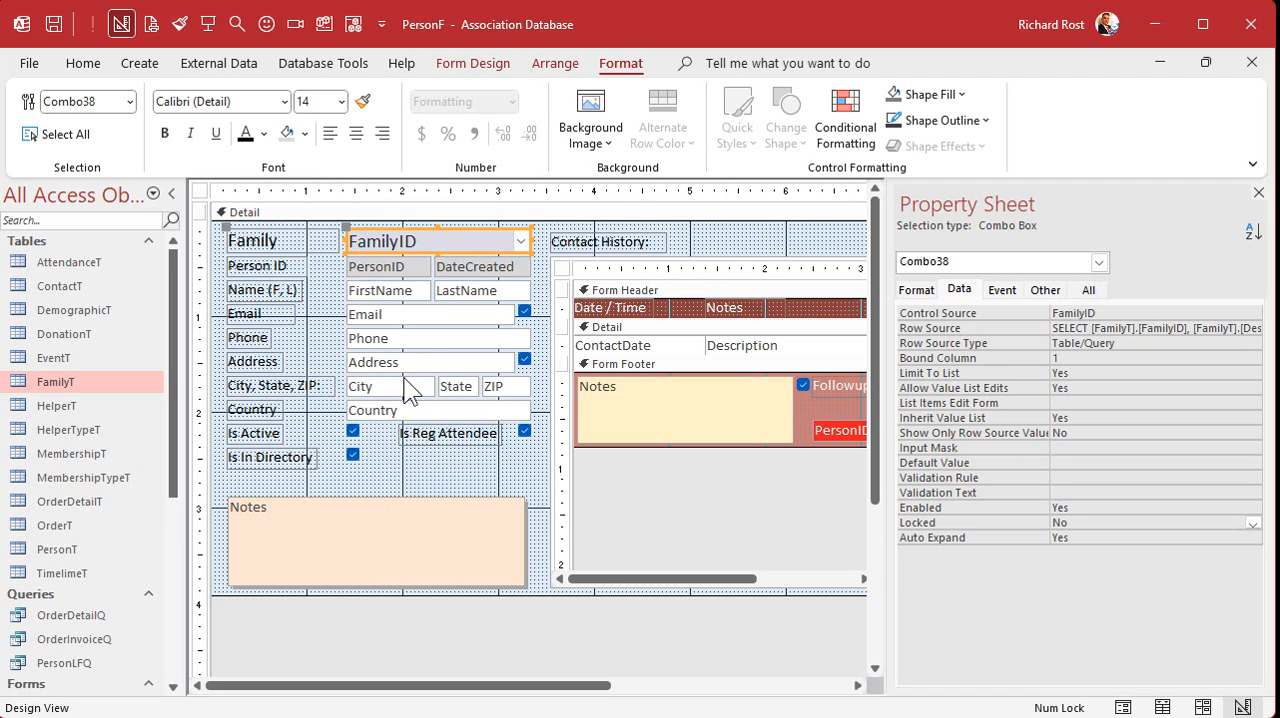
left_click(459, 490)
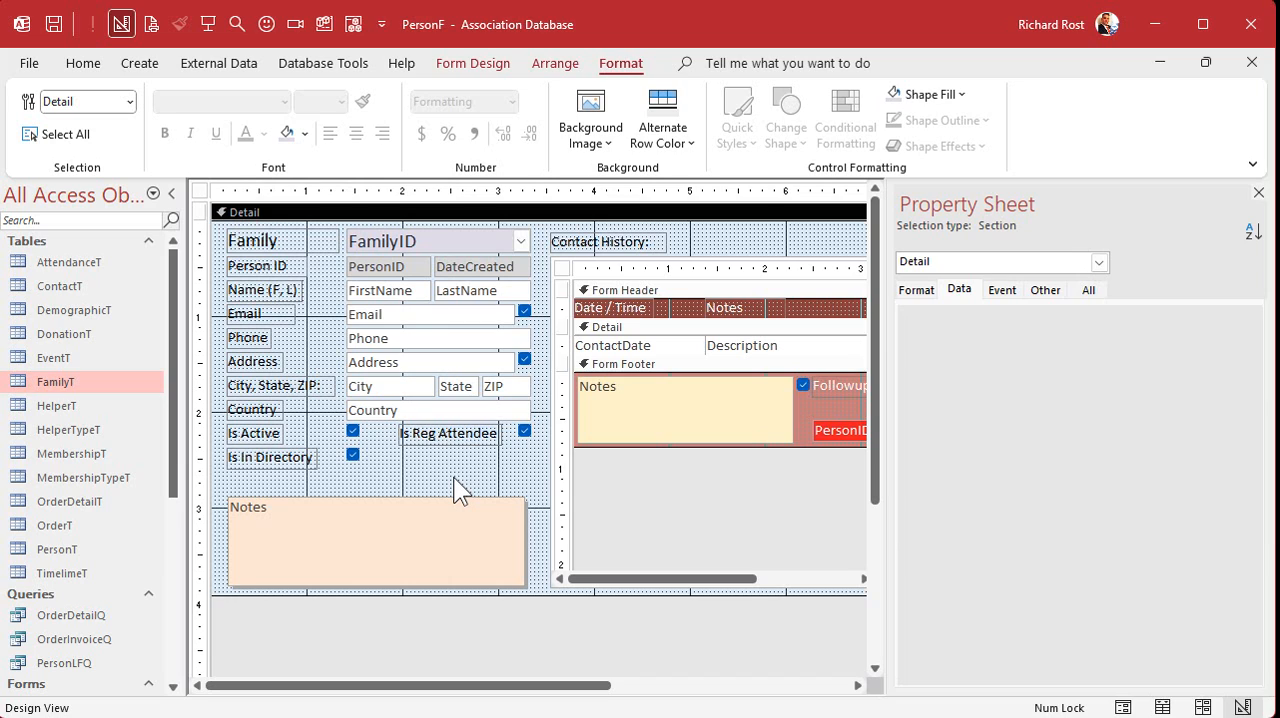
- Make the text of the FamilyID combo box and the Family label bold
left_click(434, 237)
key("ctrl+b")
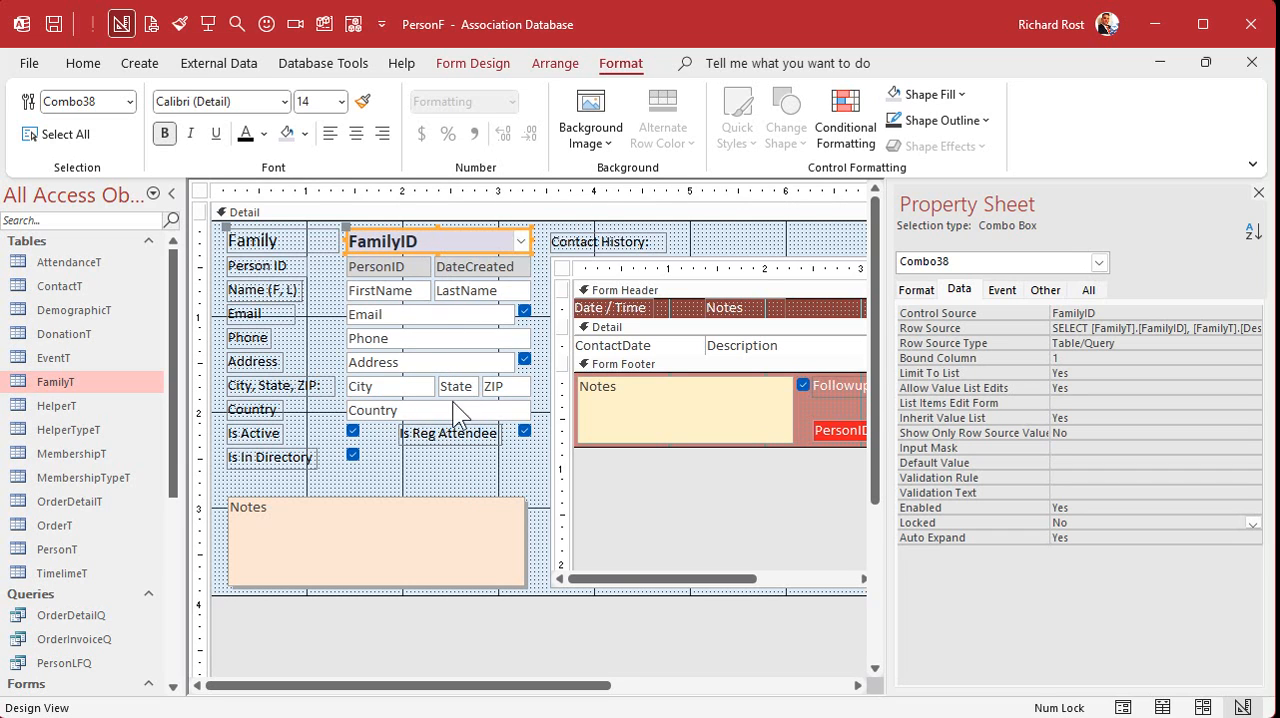
left_click(290, 247)
key("ctrl+b")
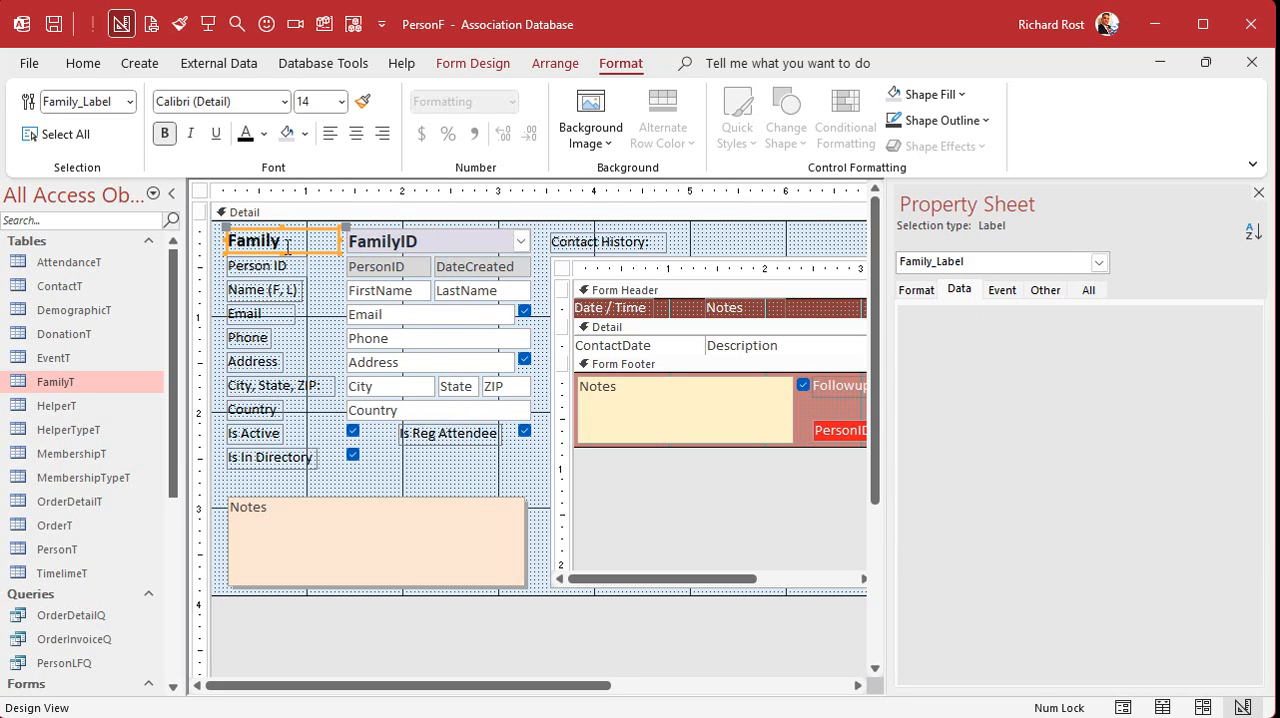
left_click(420, 483)
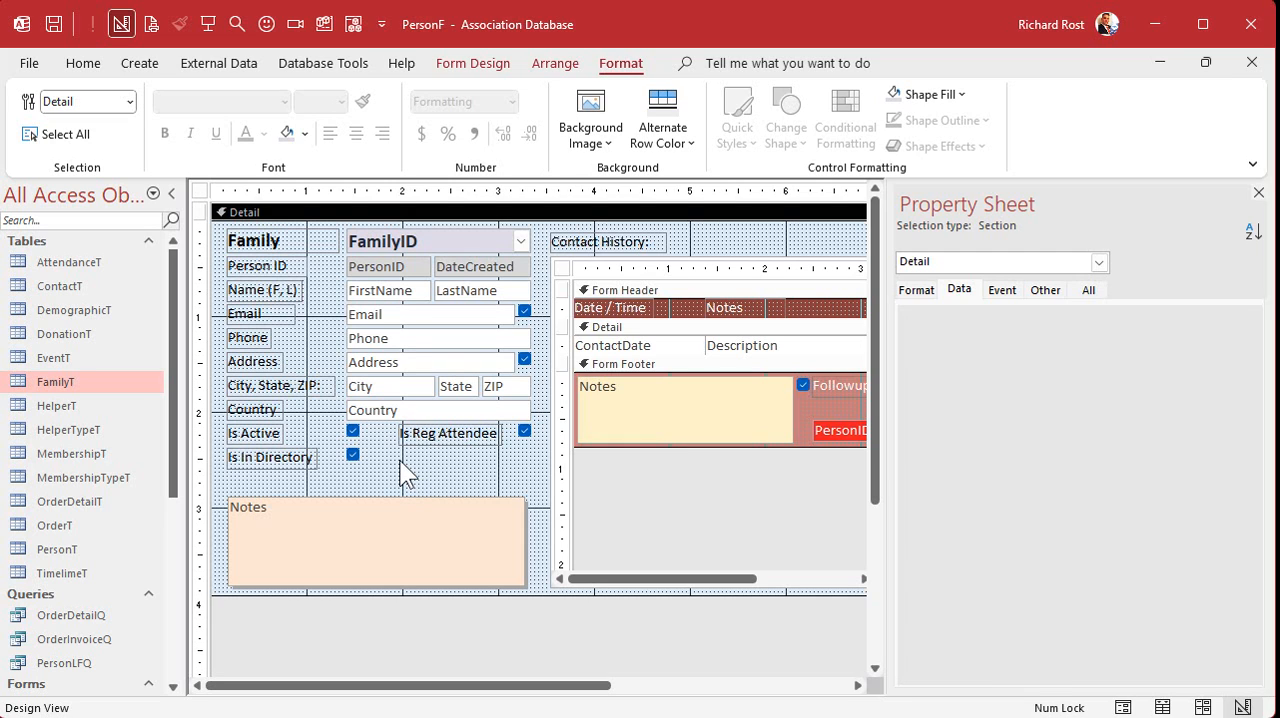
- Save and close the PersonF design and reopen it for the third person in the People list, leaving the CustomerID parameter blank
left_click(1206, 62)
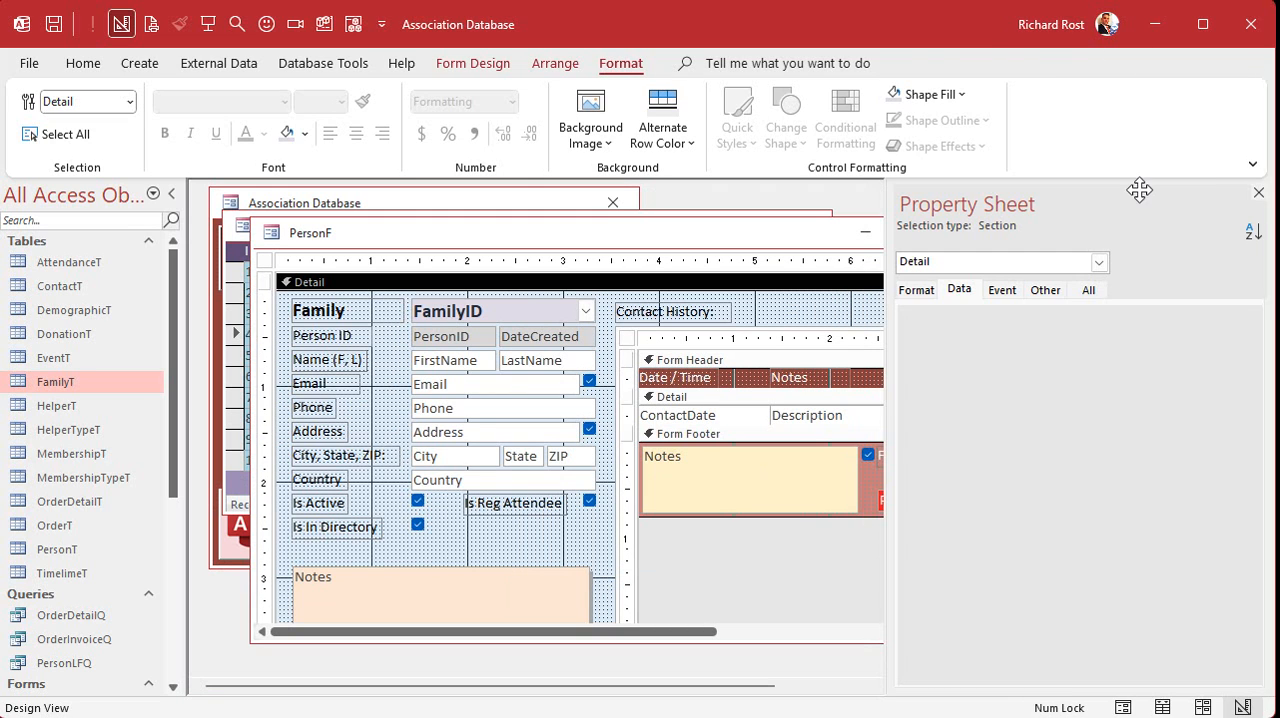
left_click(1258, 192)
left_click(965, 238)
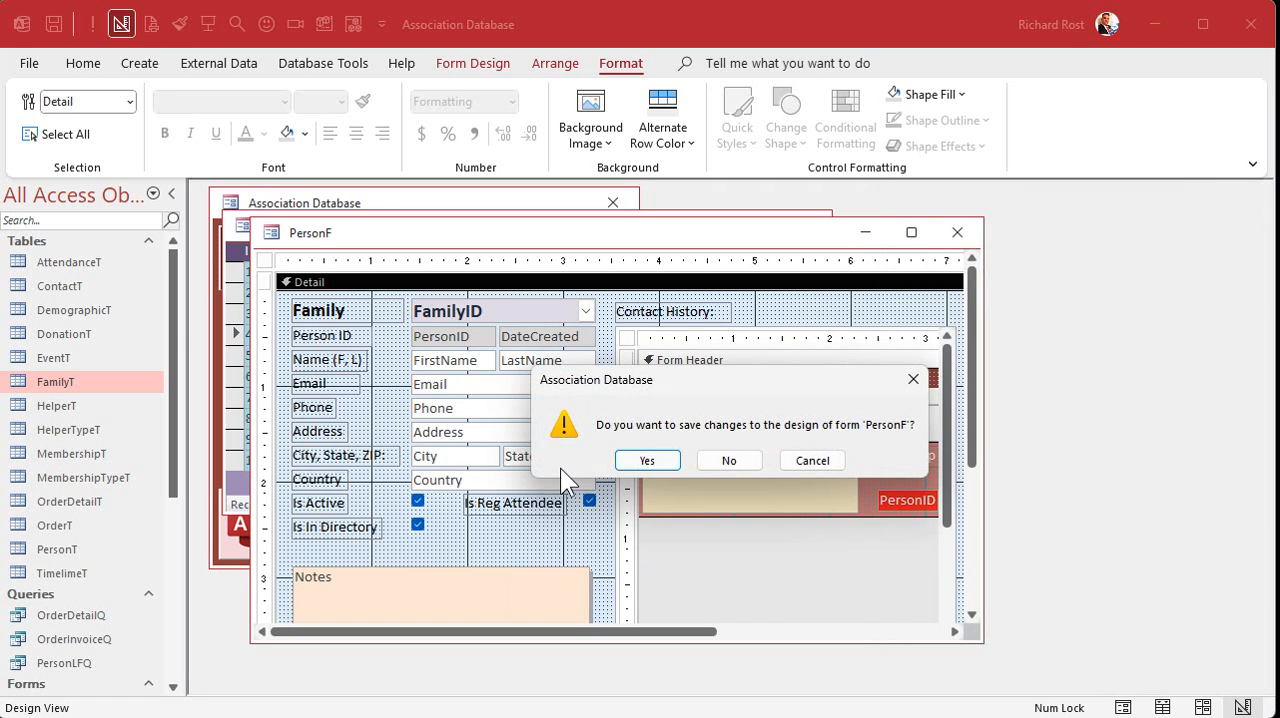
left_click(634, 459)
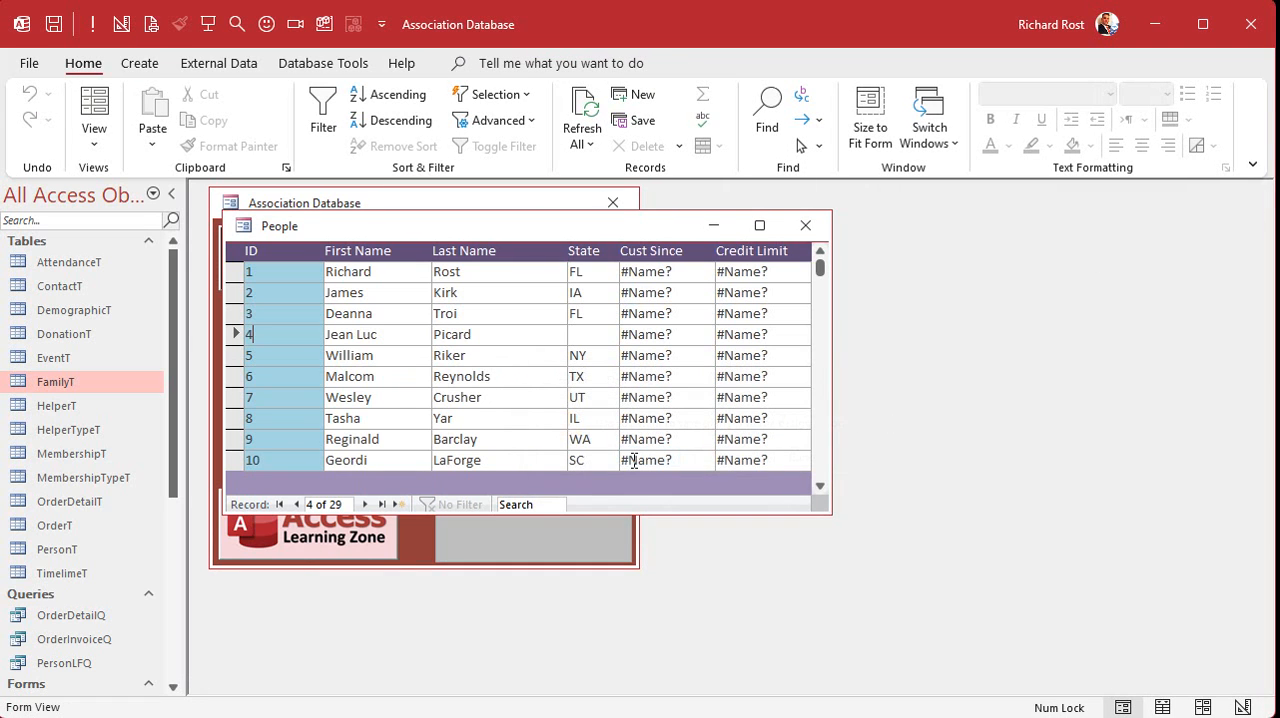
left_click(283, 314)
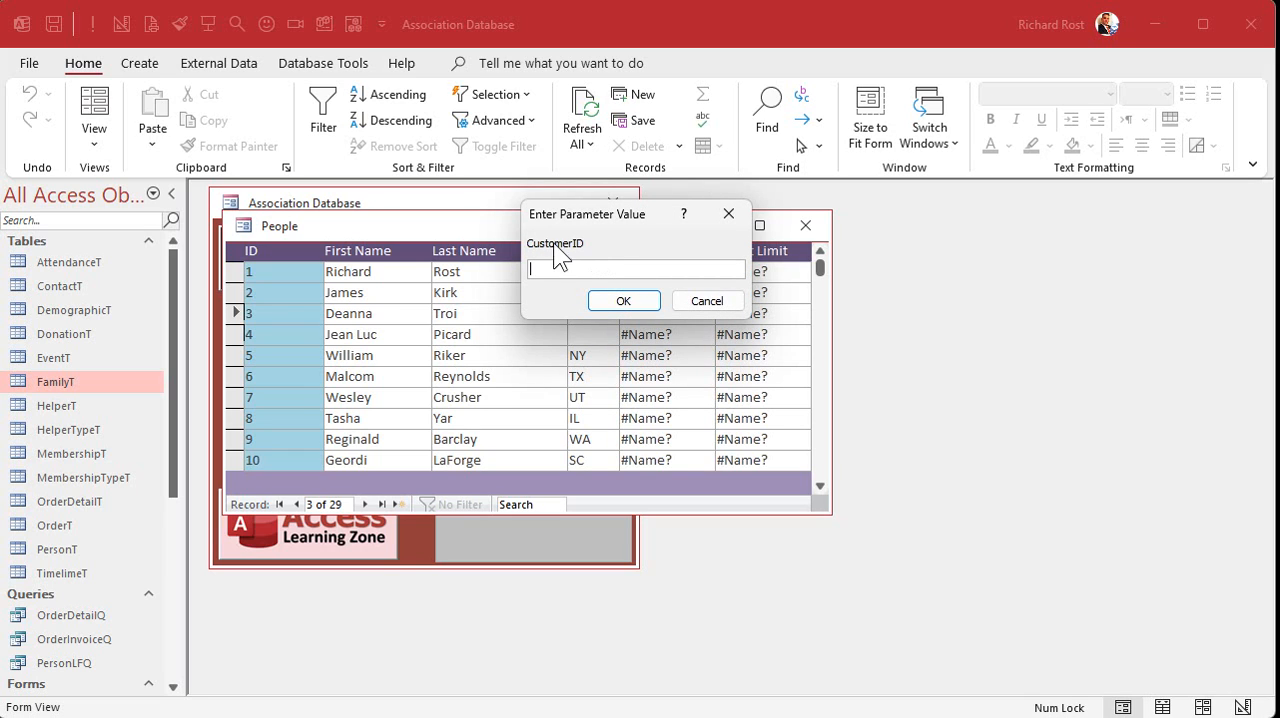
left_click(620, 300)
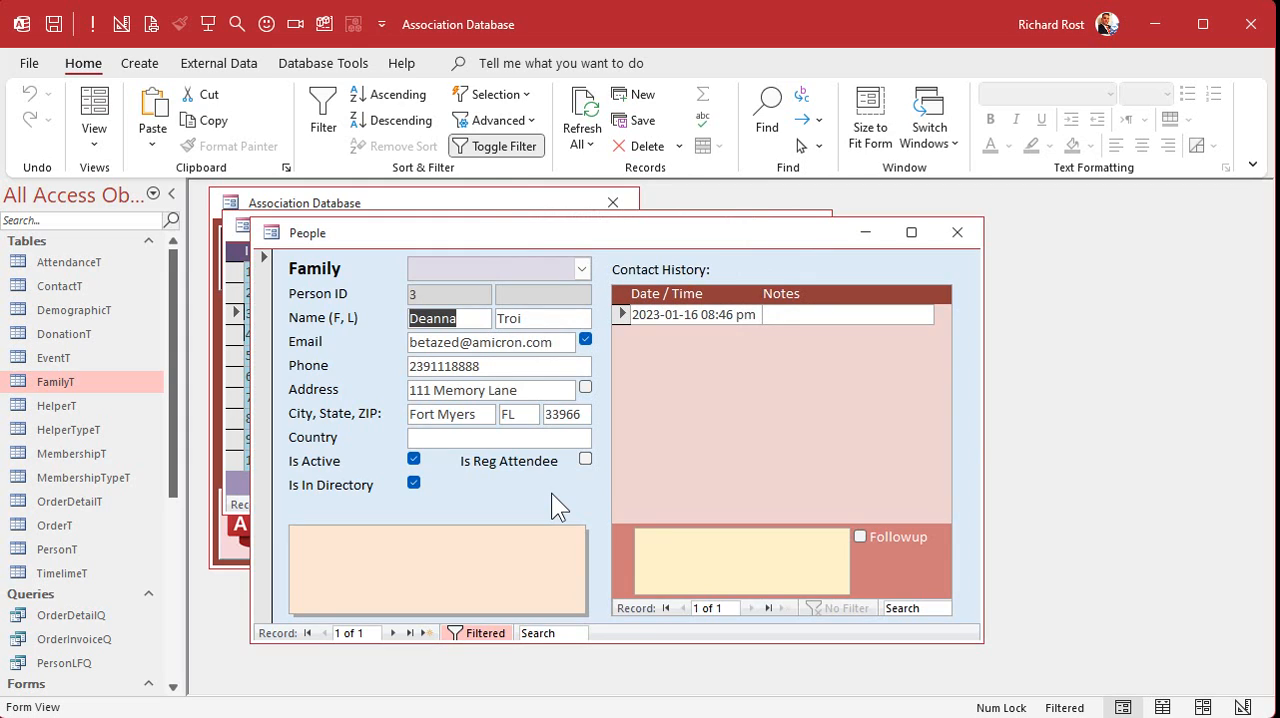
- Switch the person form to Design View to check the form's data properties and enlarge its window
right_click(602, 235)
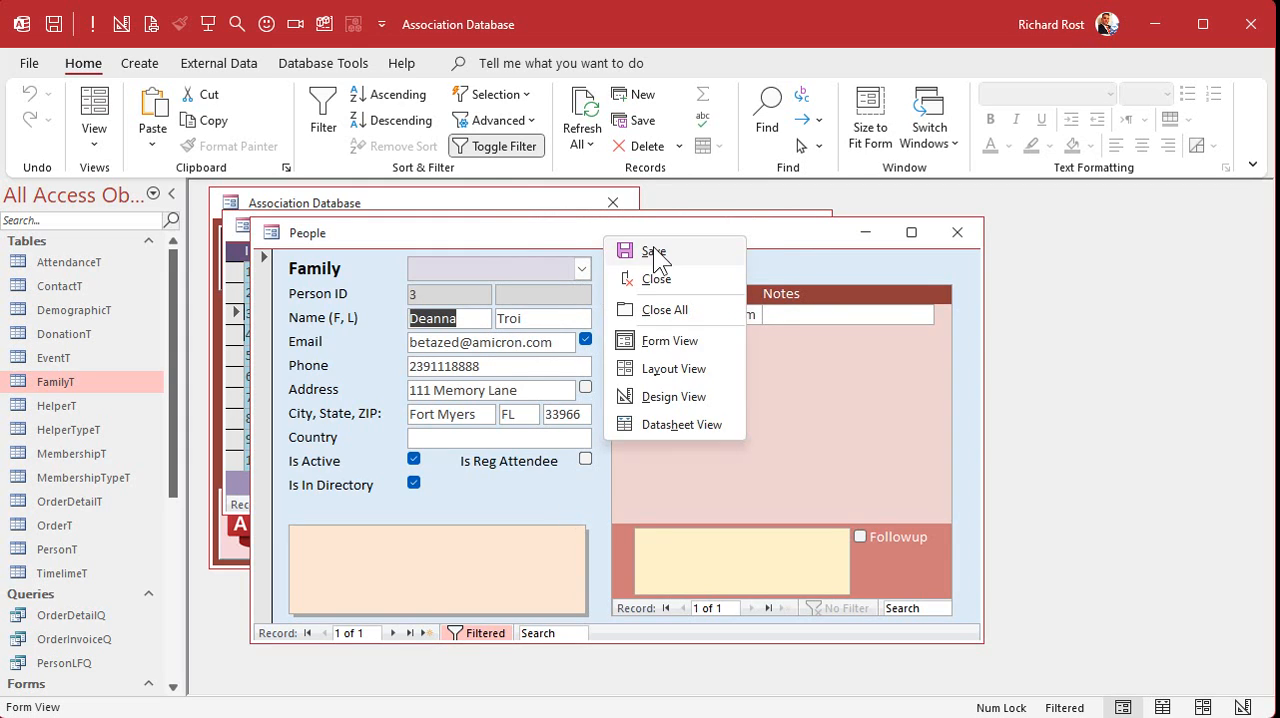
left_click(657, 391)
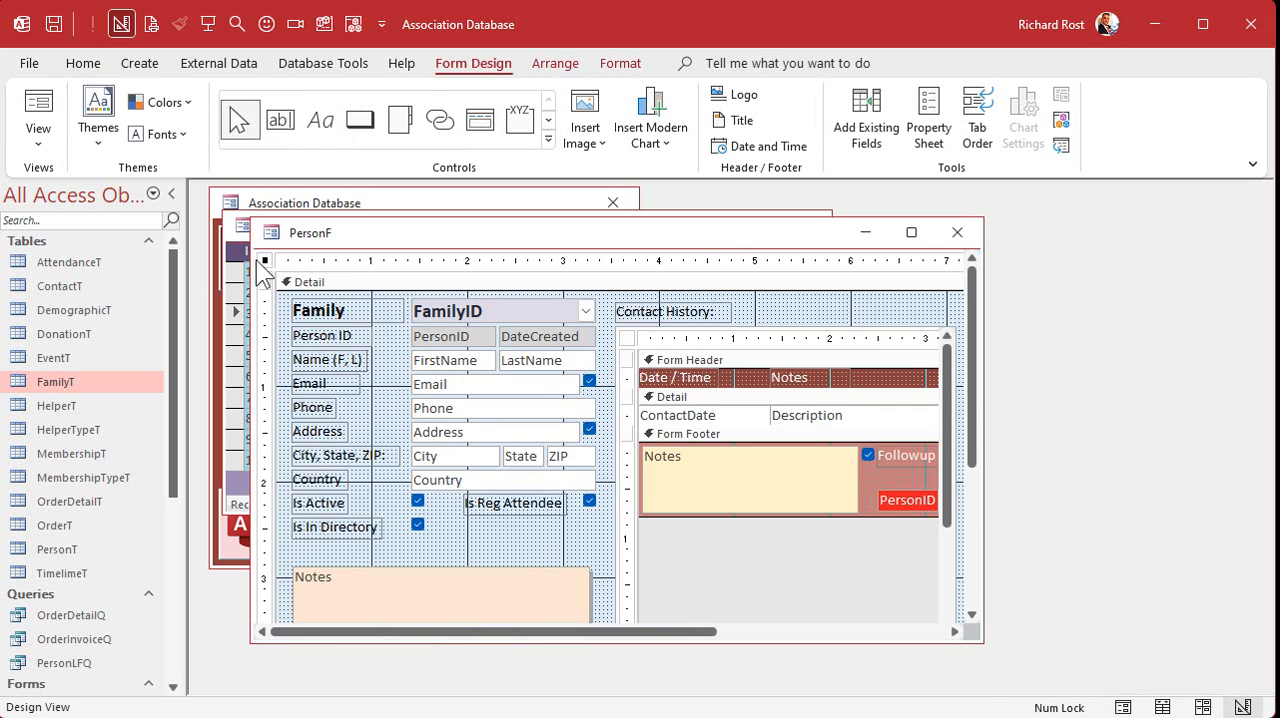
double_click(264, 262)
left_click(959, 291)
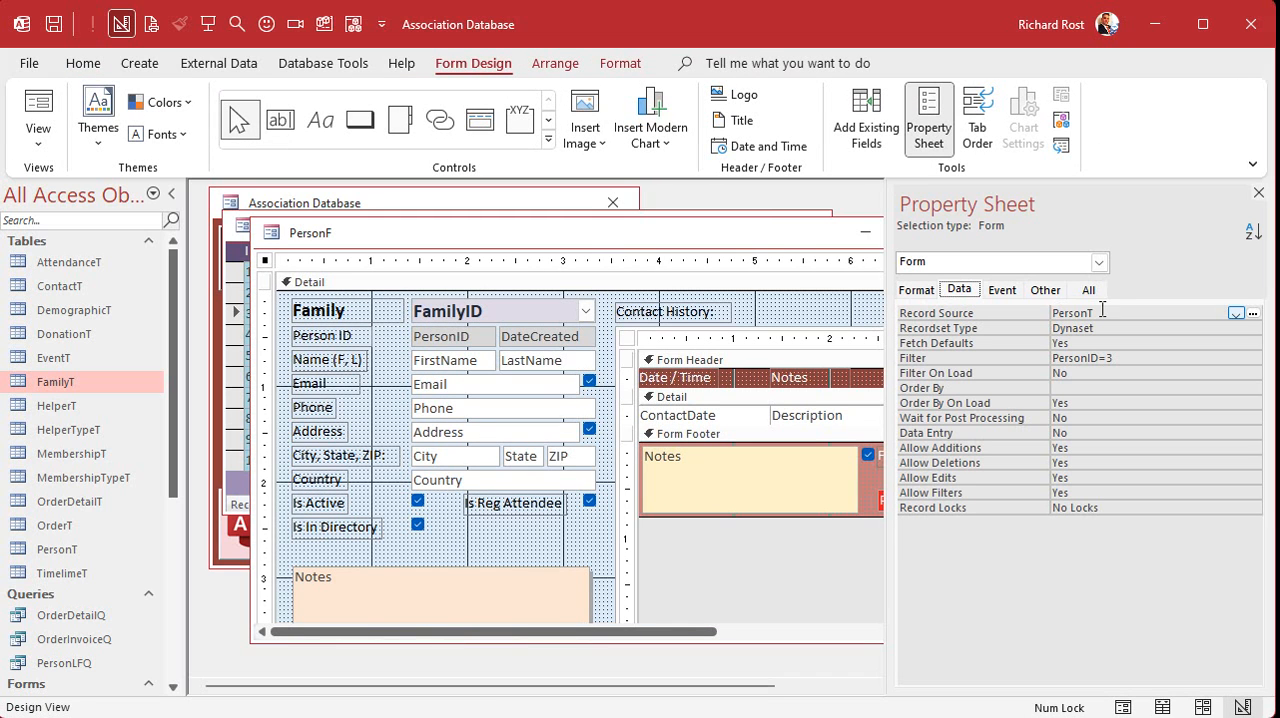
left_click(1258, 192)
left_click_drag(982, 640, 1060, 688)
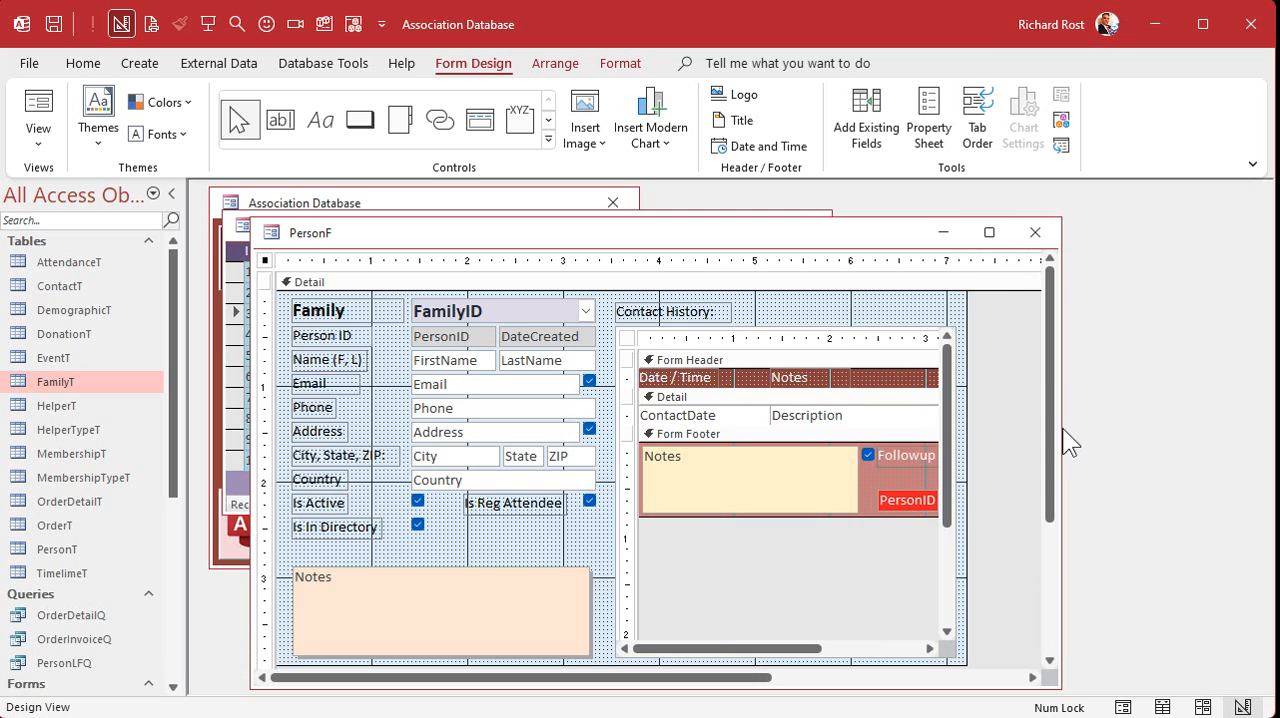
- Set the Link Master Fields property of the contact history subform to PersonID
double_click(736, 324)
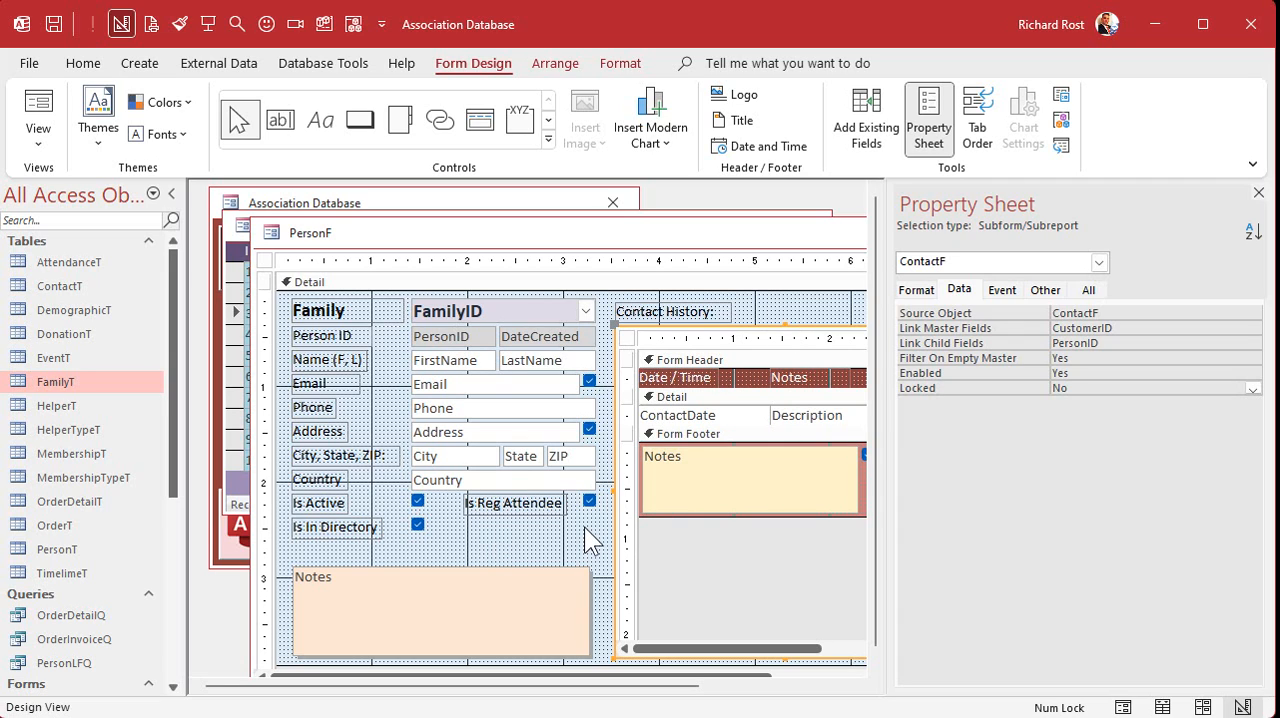
double_click(1114, 345)
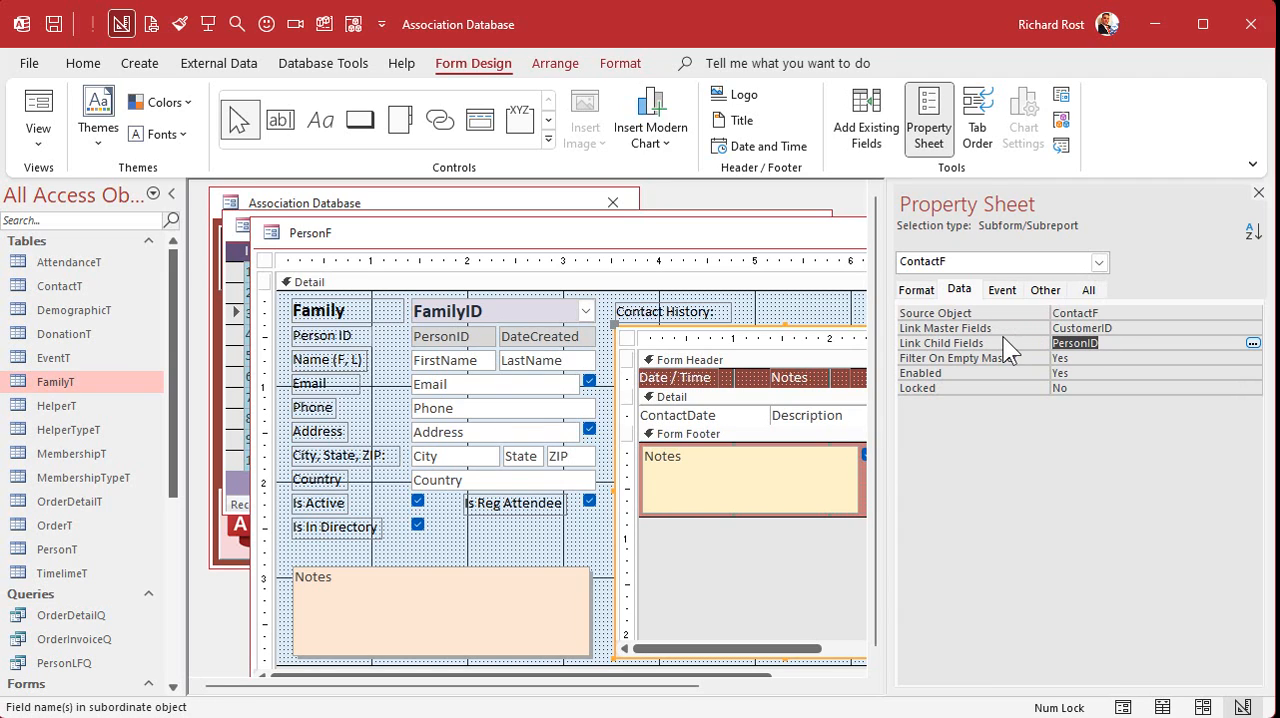
left_click_drag(1137, 328, 1027, 340)
type("PersonID")
key("Tab")
left_click(1258, 193)
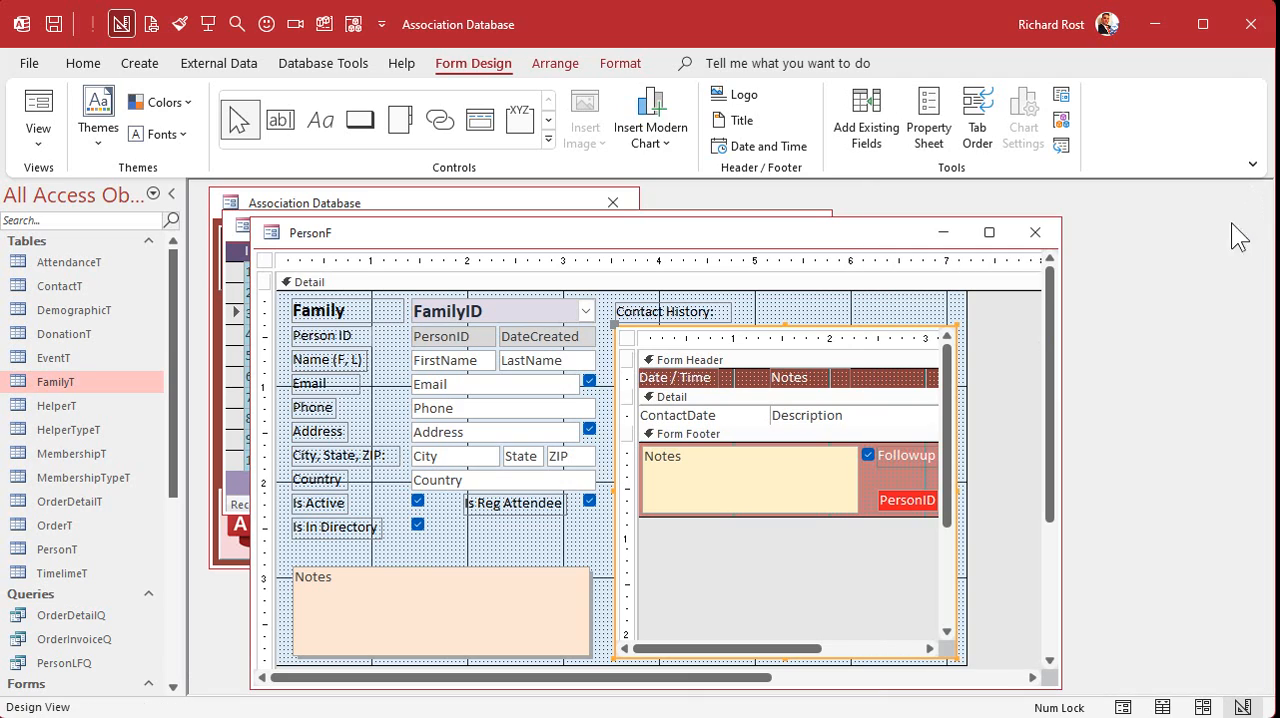
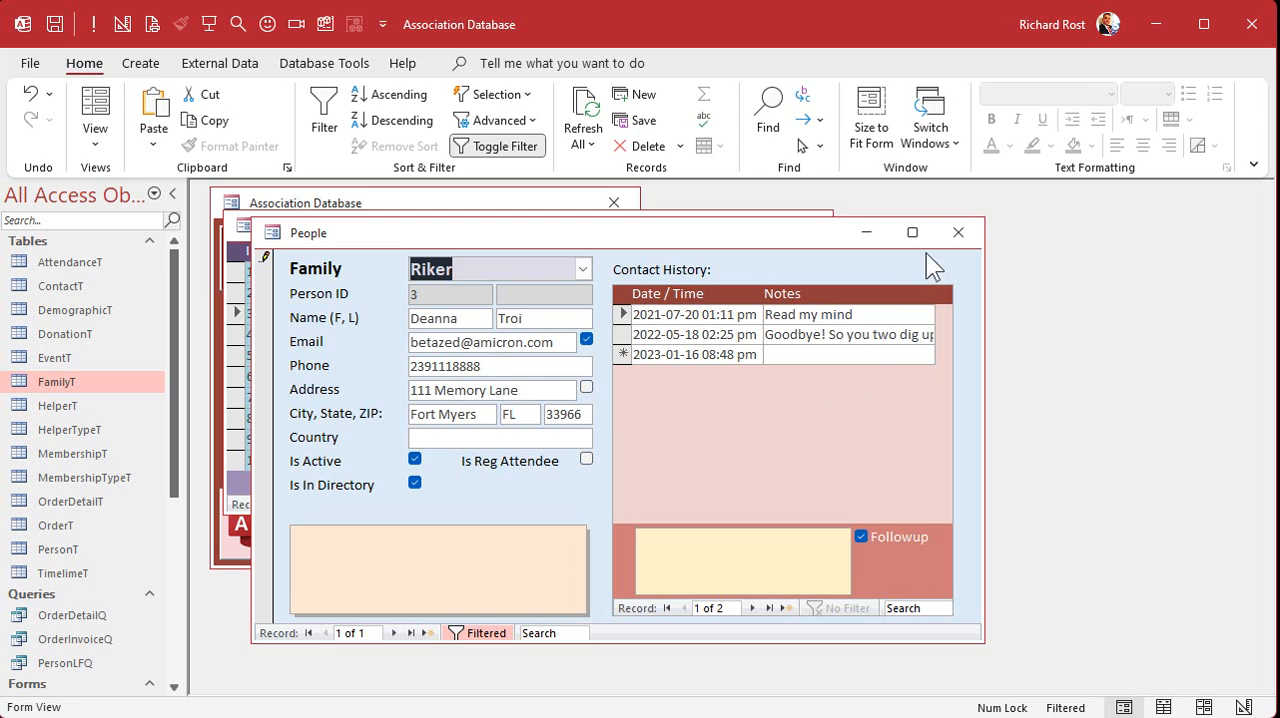
- Close the third person's record, assign the fifth person in the People list to the Riker family and close that record
left_click(957, 233)
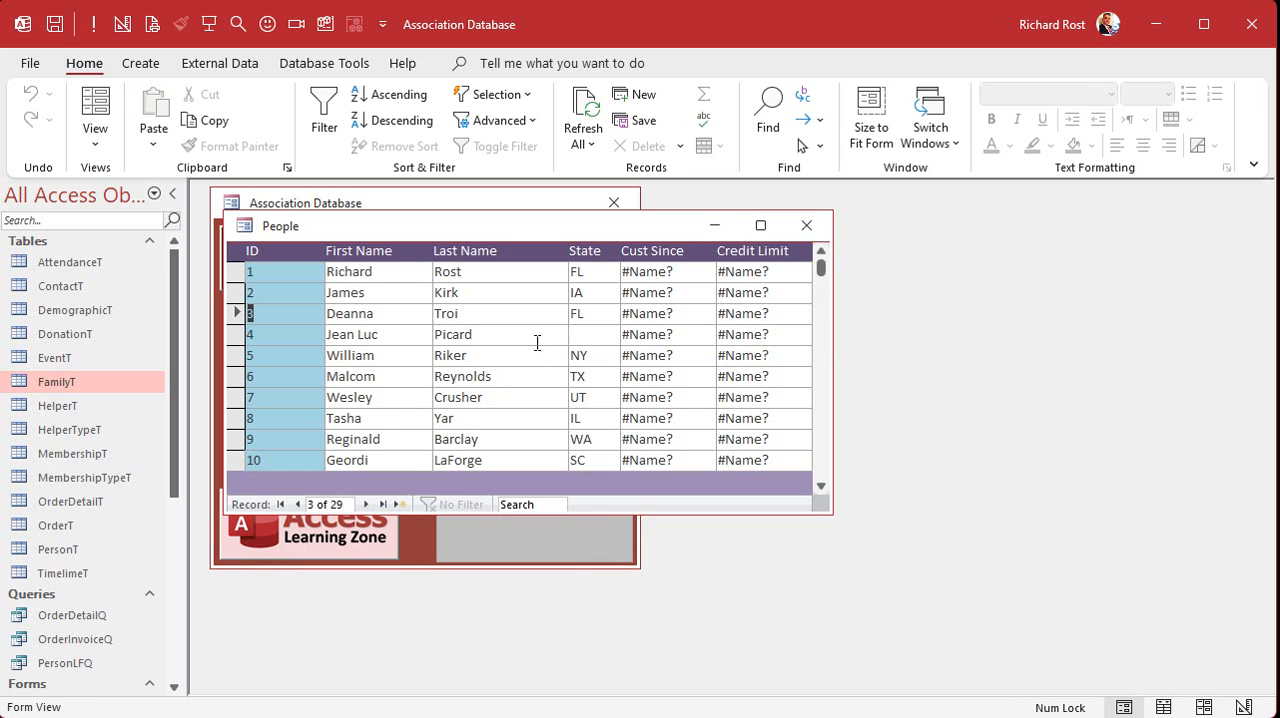
double_click(278, 355)
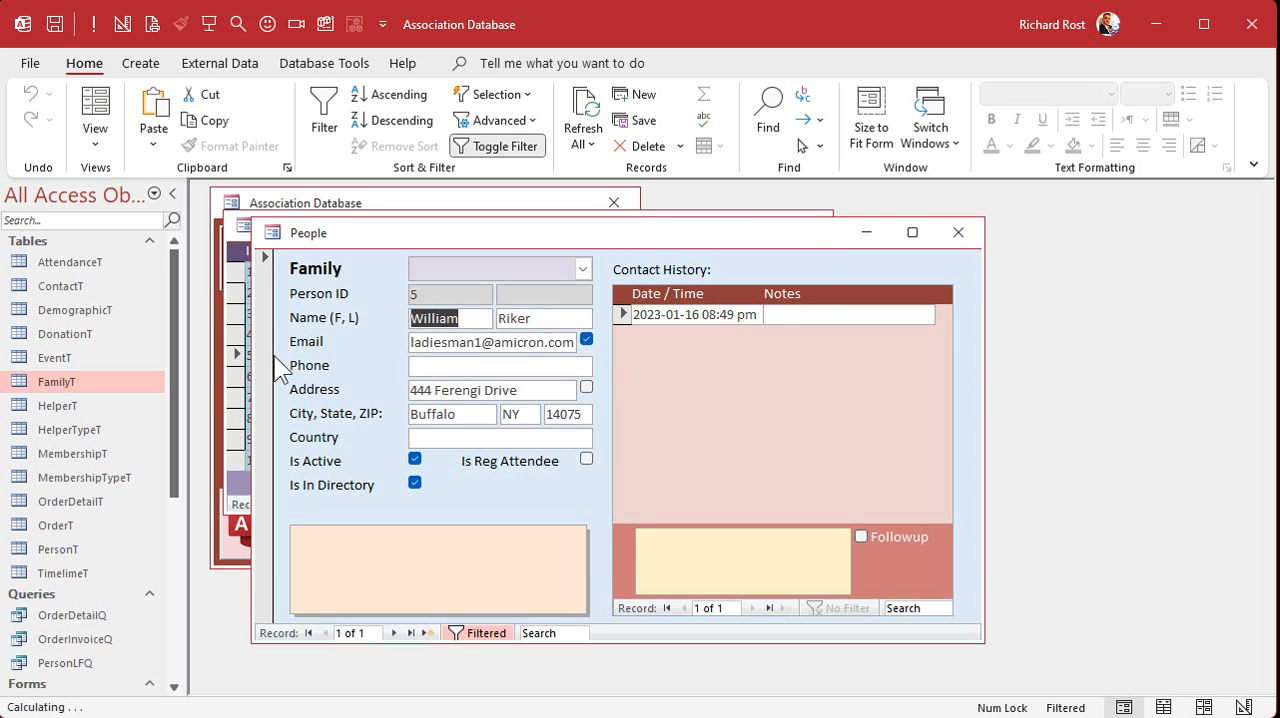
left_click(583, 269)
left_click(536, 366)
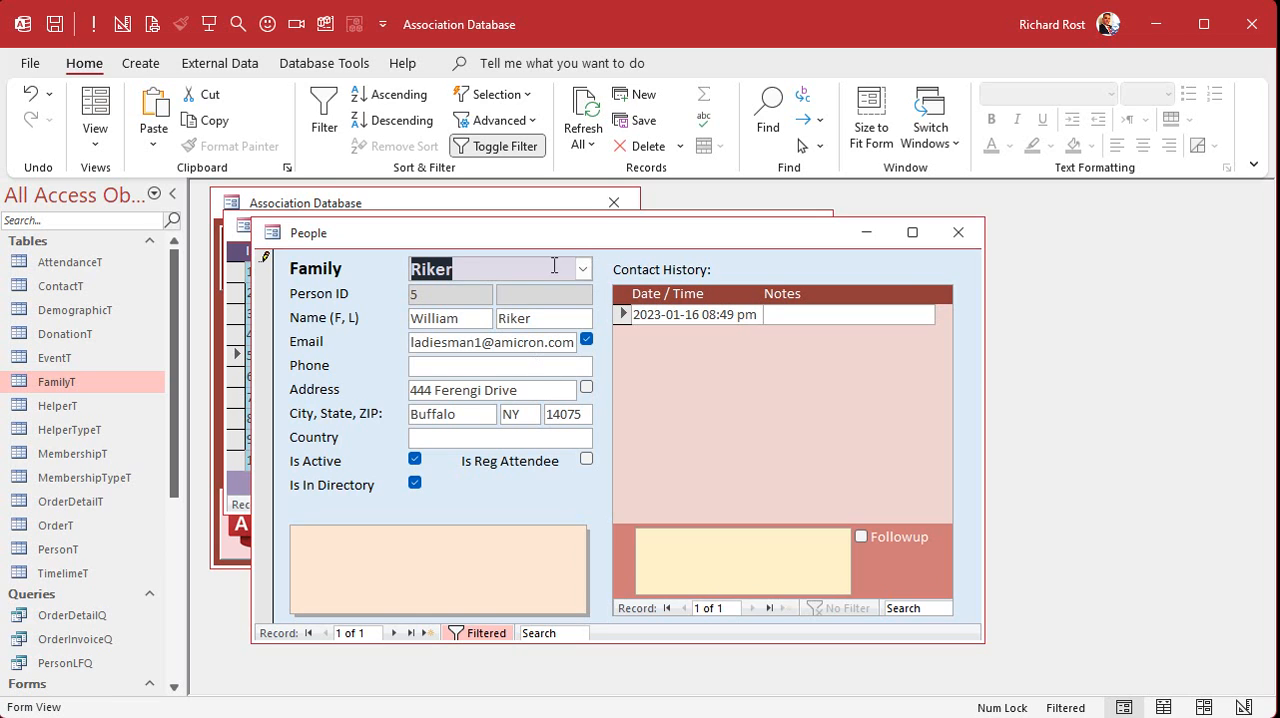
left_click(957, 232)
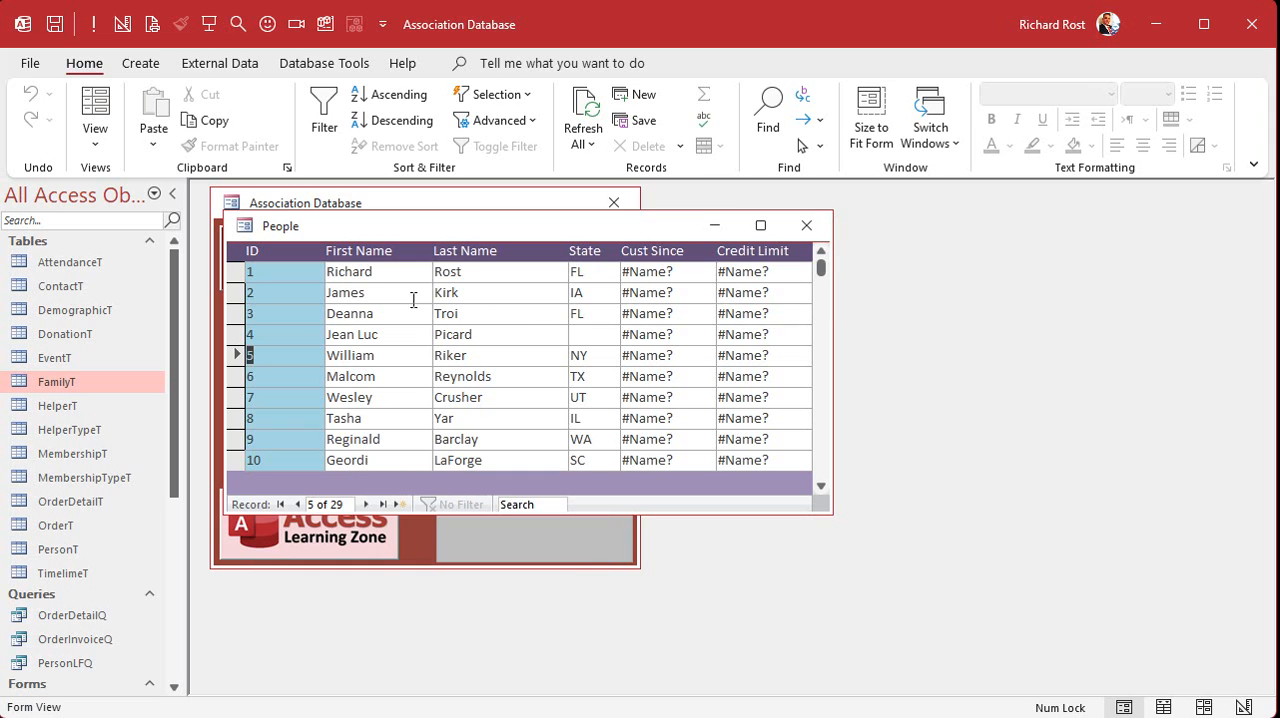
- Assign the fourth and seventh people in the People list to the Picard family, closing each record
double_click(293, 335)
left_click(583, 269)
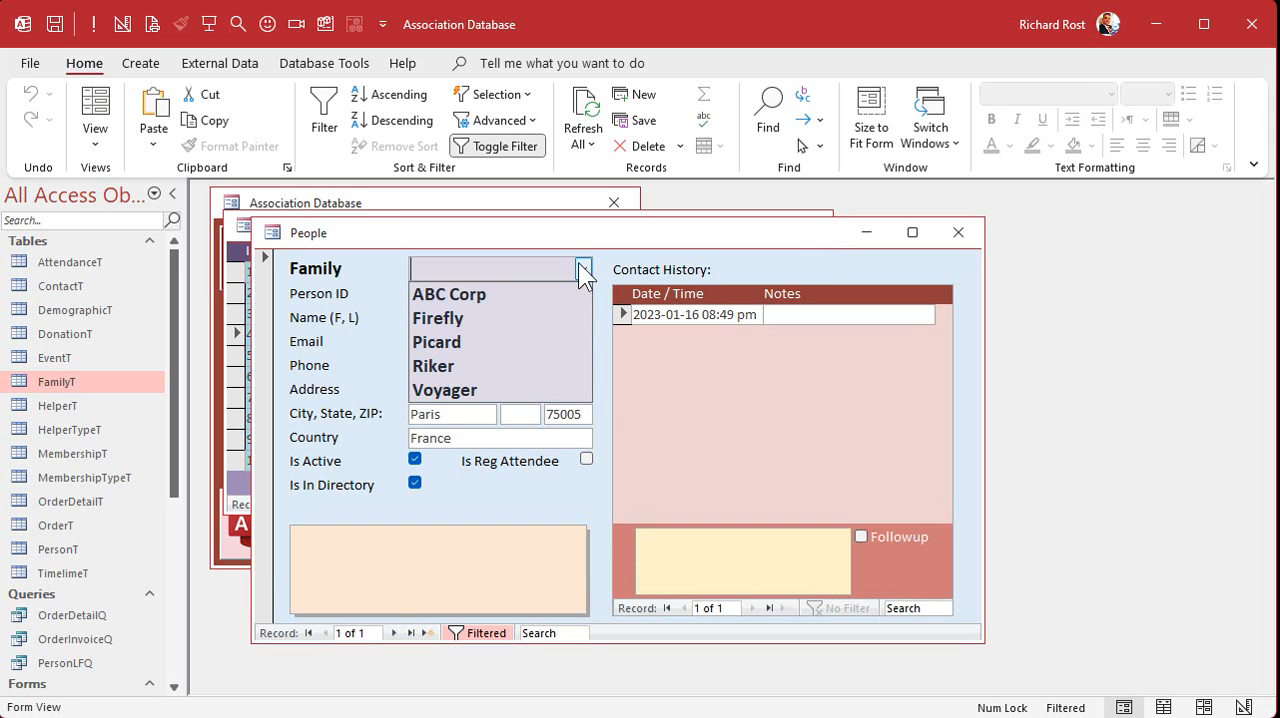
left_click(536, 342)
left_click(957, 232)
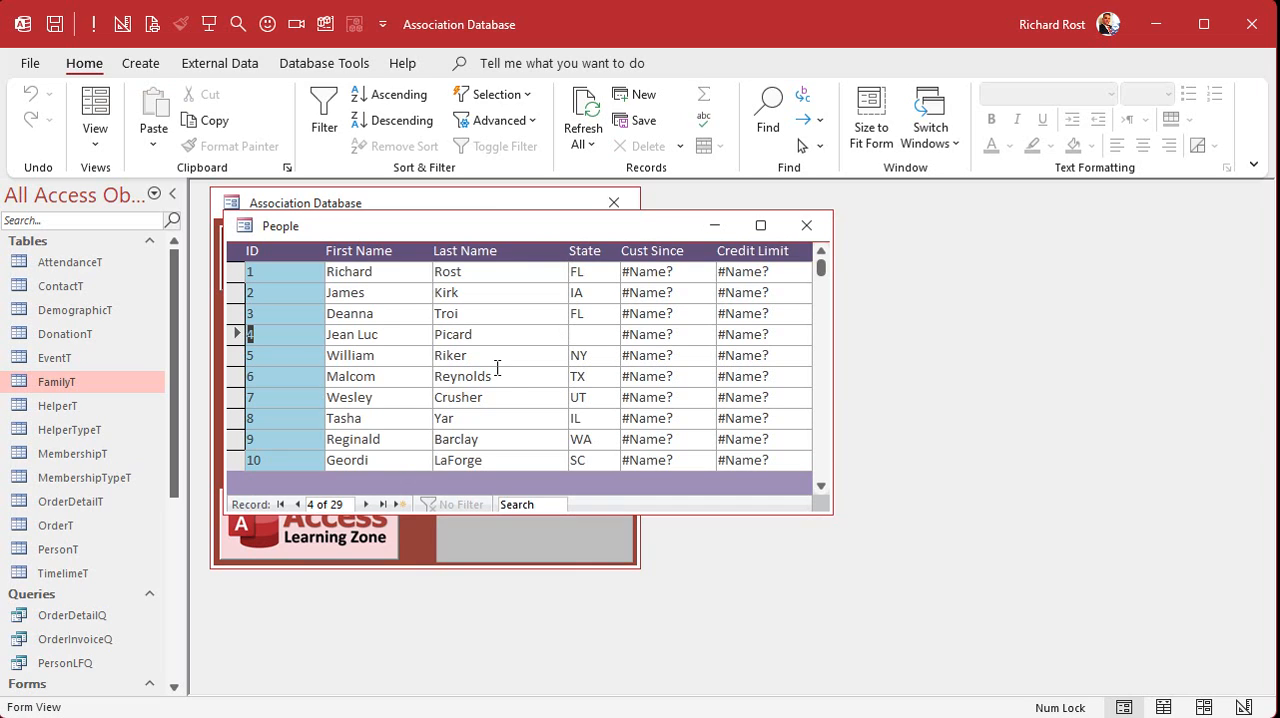
double_click(299, 396)
left_click(583, 269)
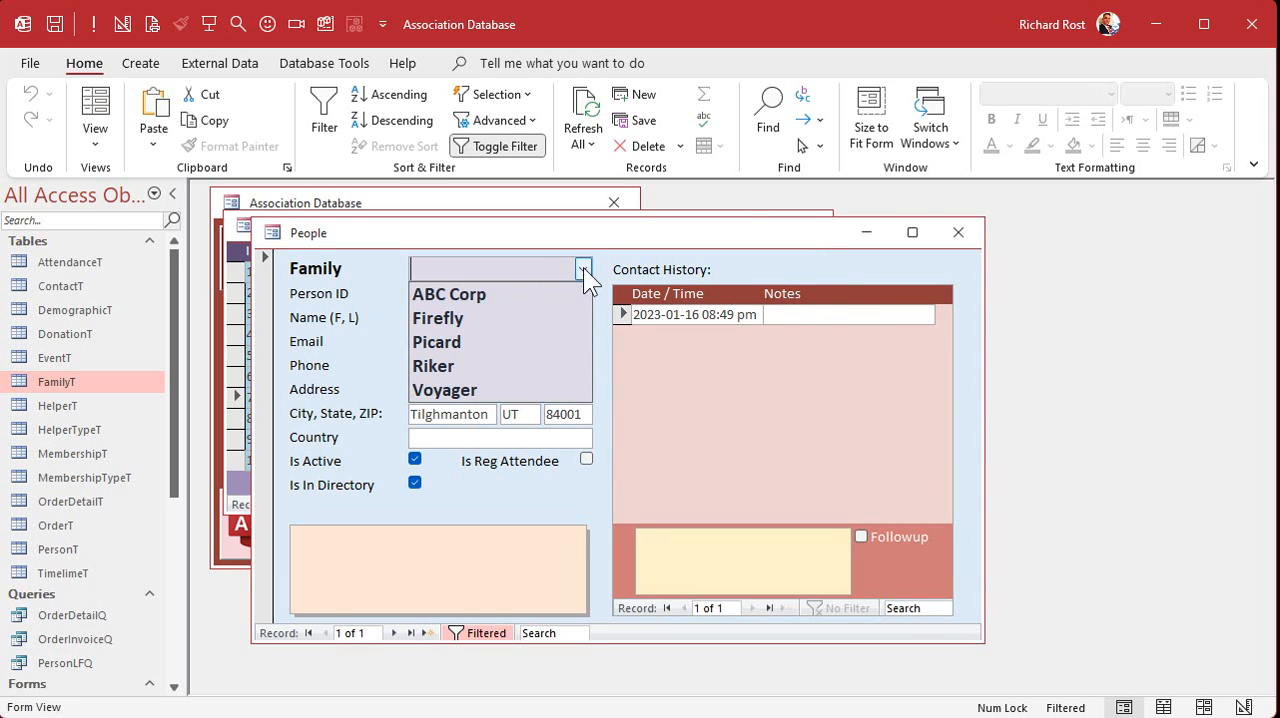
left_click(515, 345)
left_click(957, 232)
- Assign the eleventh person in the People list to the Voyager family and close the record
scroll(539, 340, "down", 5)
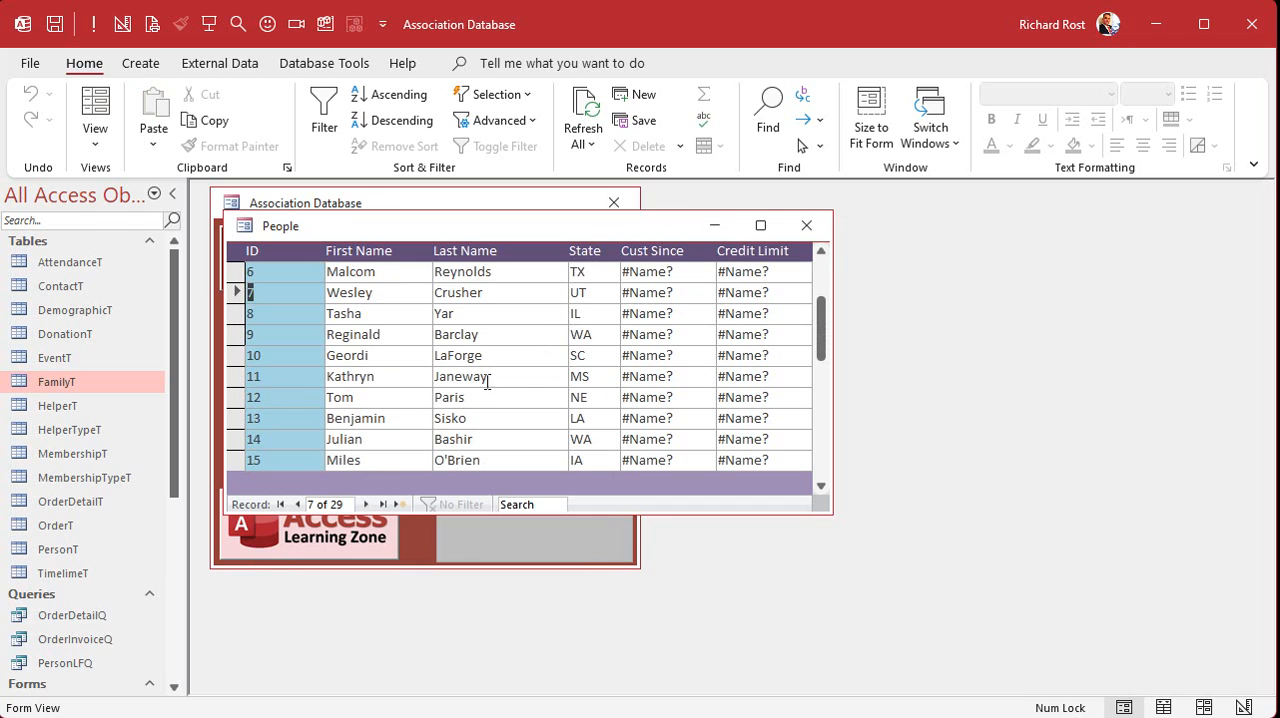
double_click(301, 380)
left_click(585, 269)
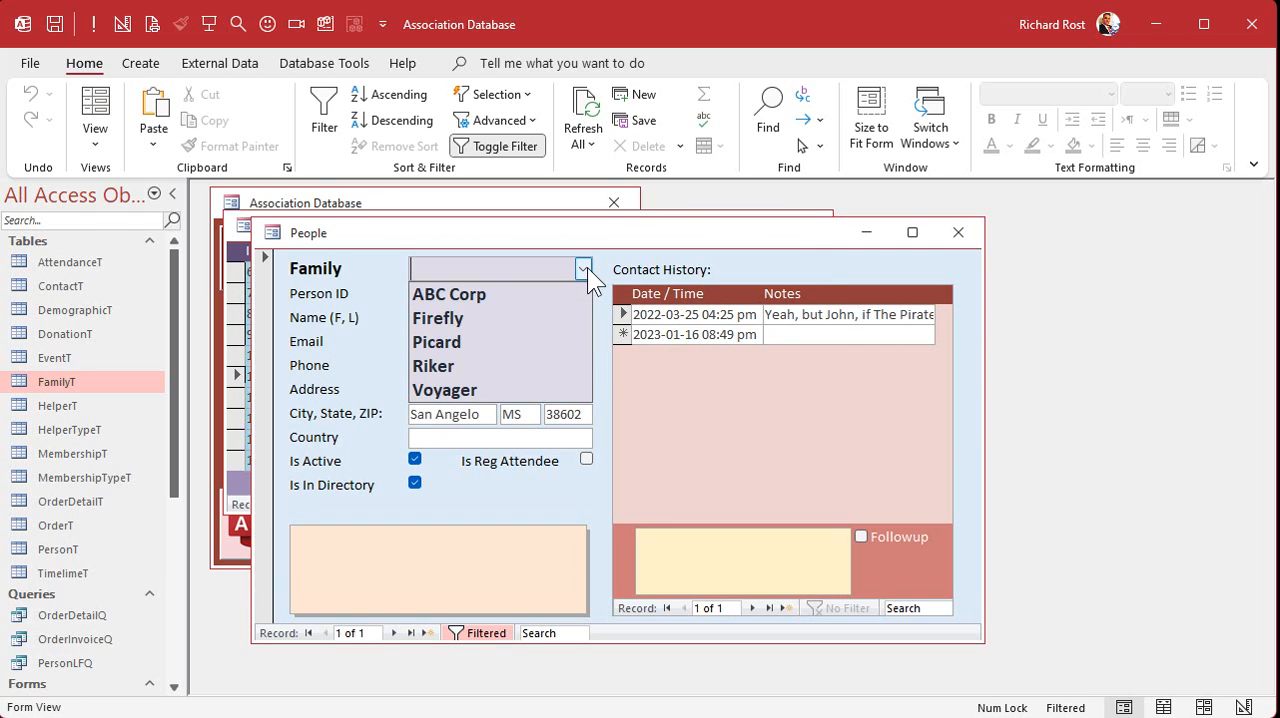
left_click(535, 390)
left_click(958, 232)
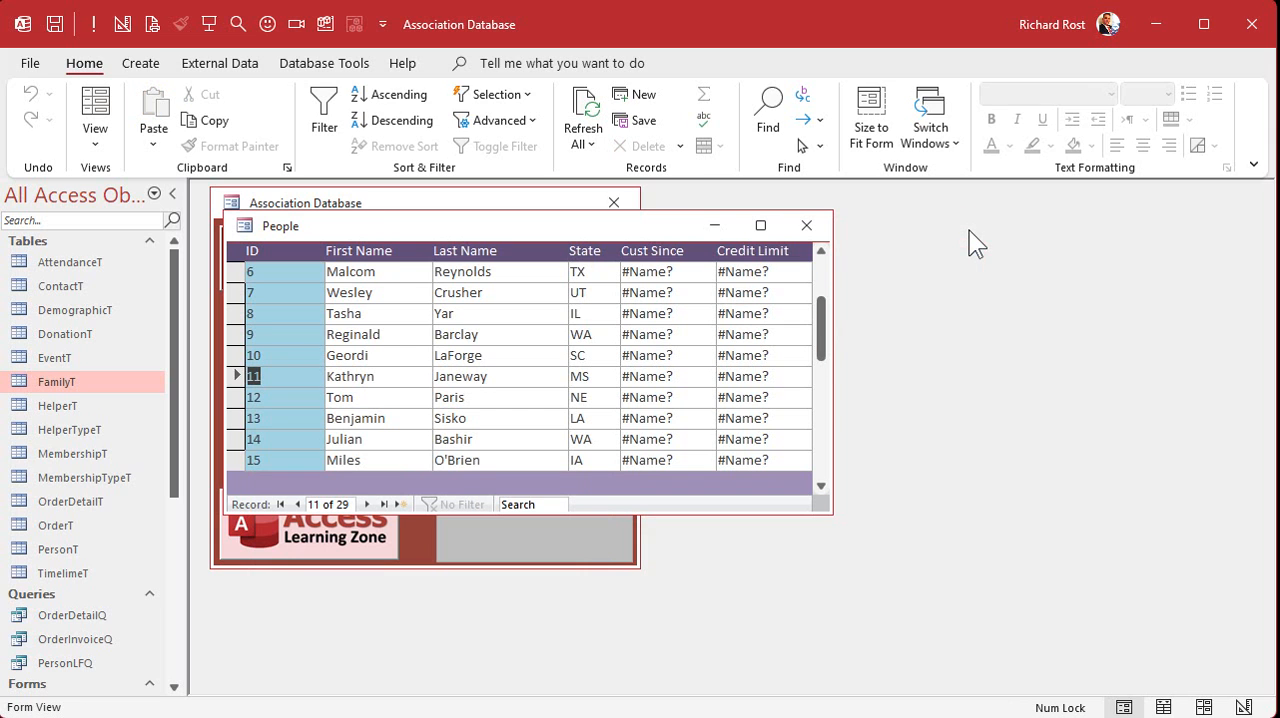
- Assign the 21st person in the People list to the Firefly family and close the record
scroll(470, 418, "down", 6)
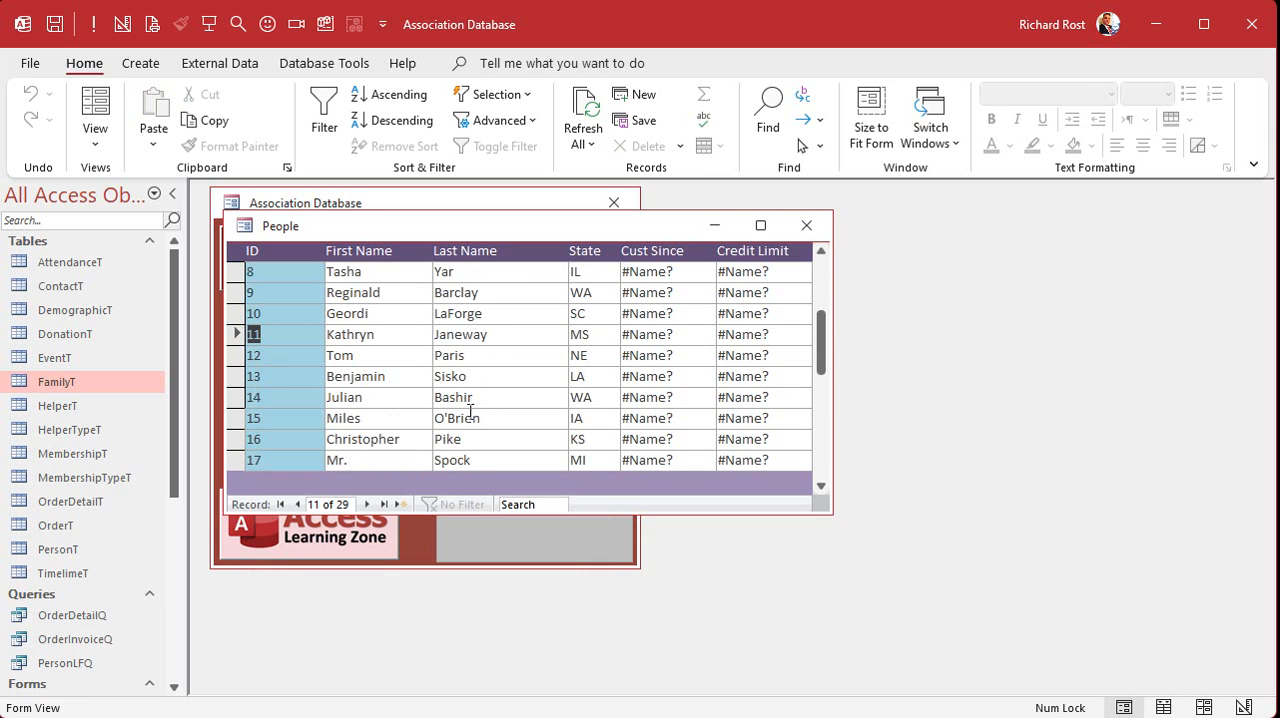
scroll(470, 412, "down", 4)
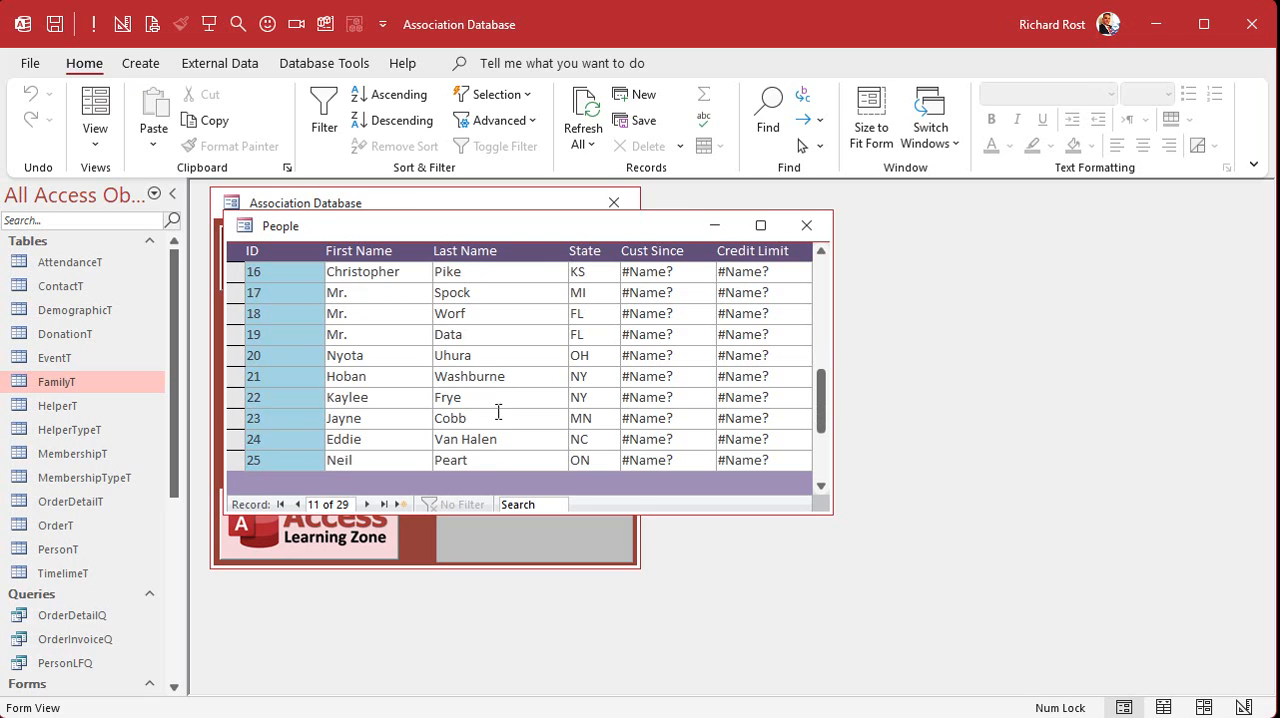
double_click(299, 377)
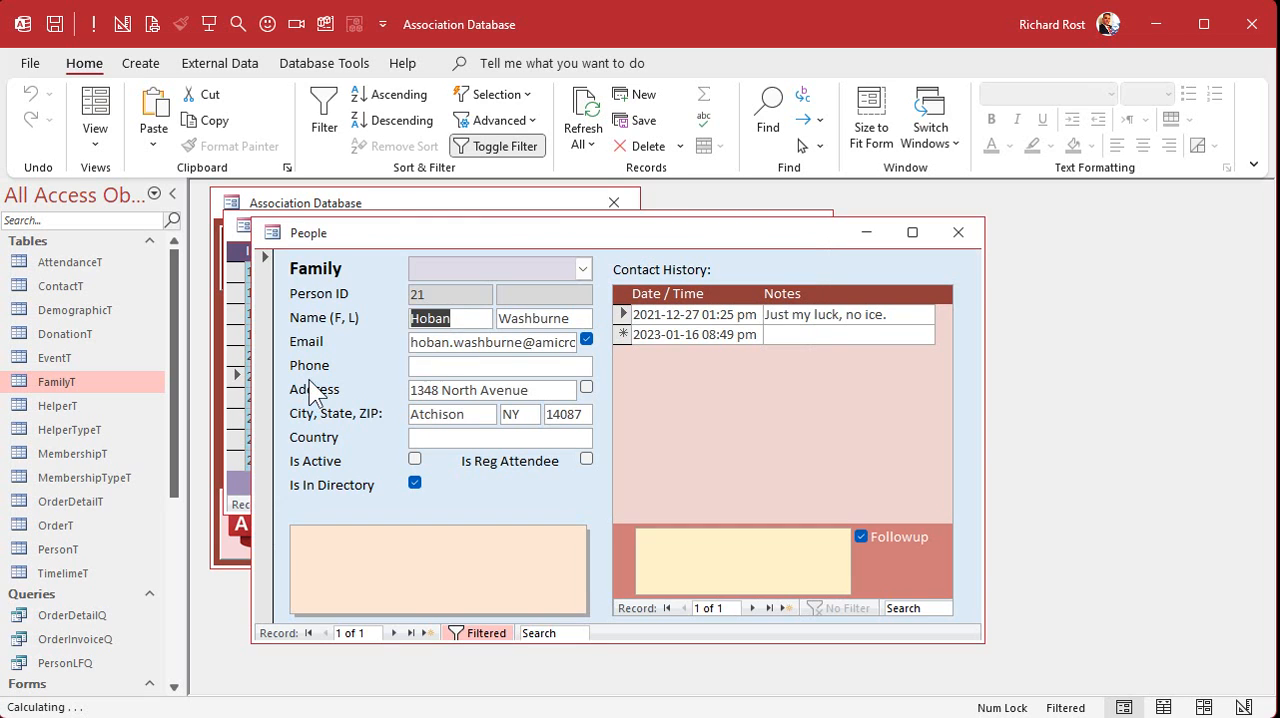
left_click(584, 259)
left_click(496, 322)
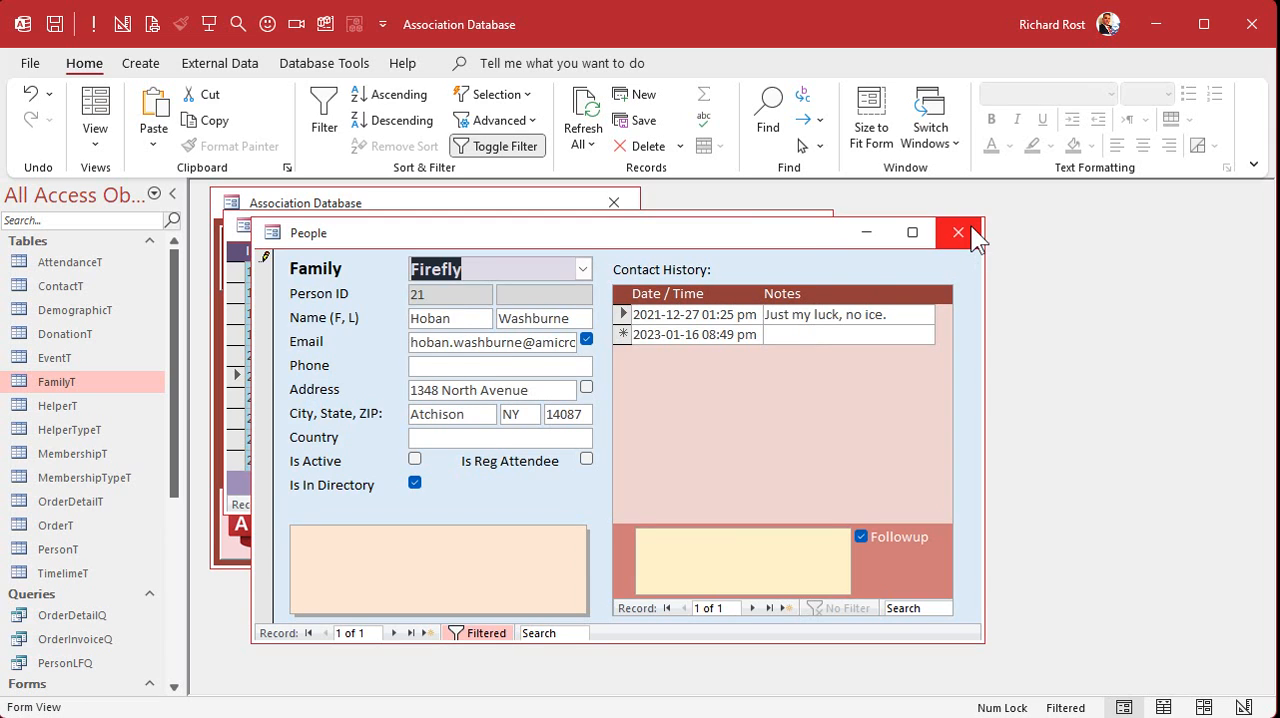
left_click(966, 233)
- Assign the 22nd and 23rd people in the People list to the Firefly family, closing each record
double_click(294, 398)
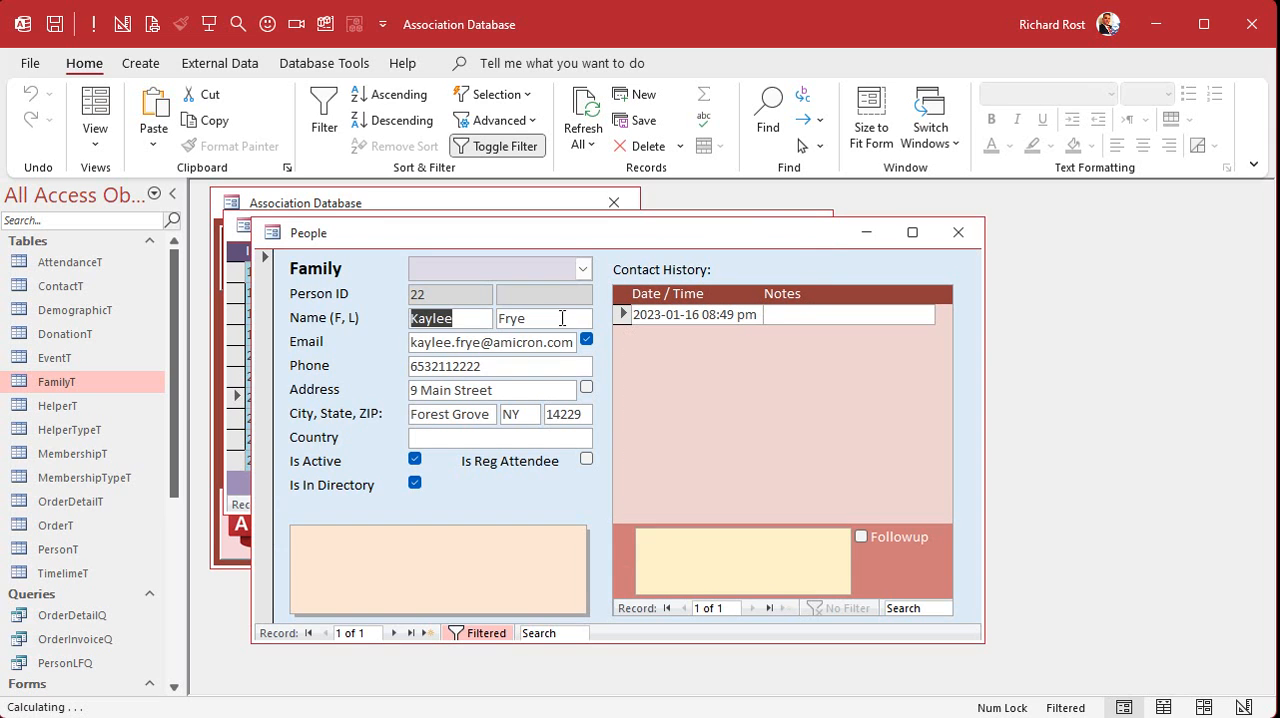
left_click(582, 268)
left_click(534, 316)
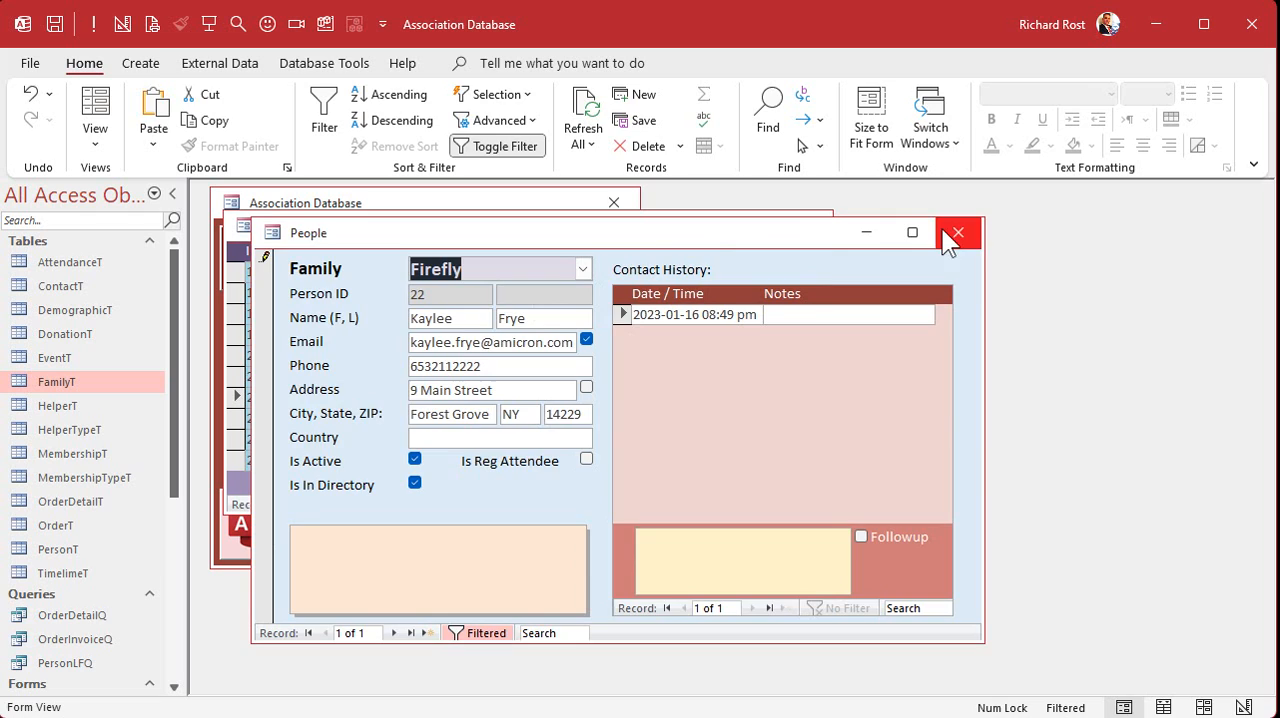
left_click(957, 232)
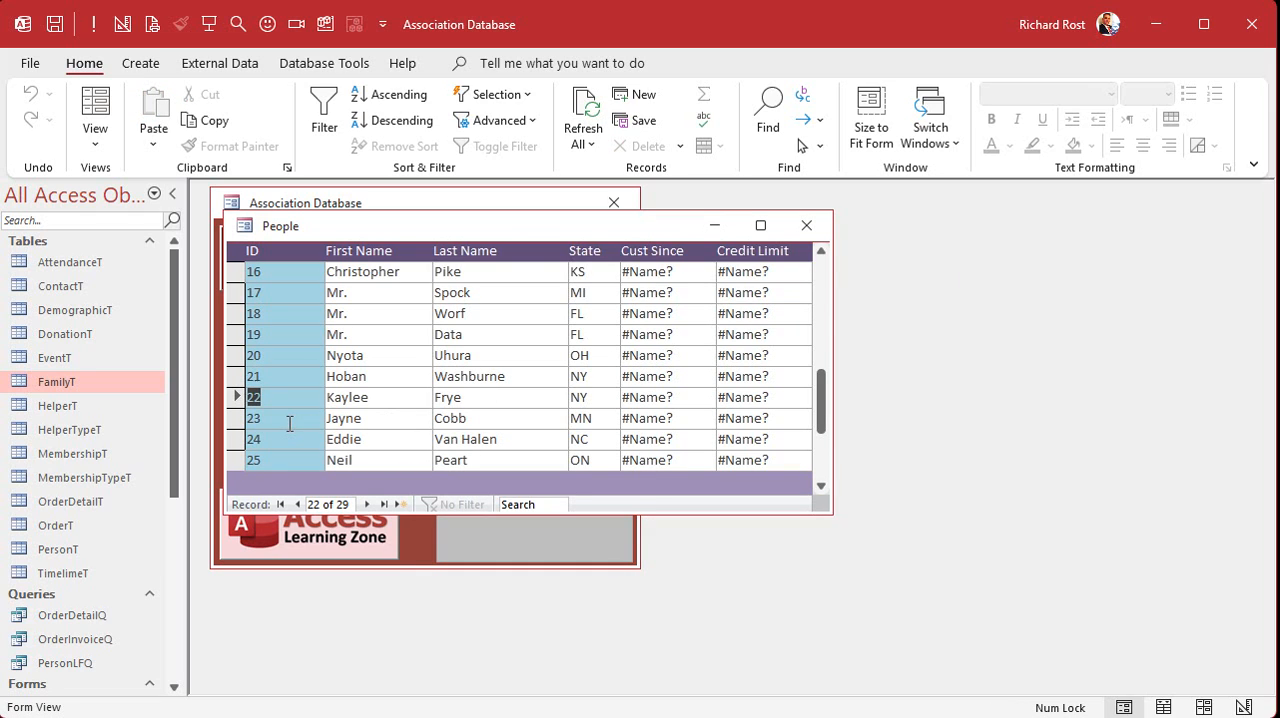
double_click(289, 422)
left_click(580, 269)
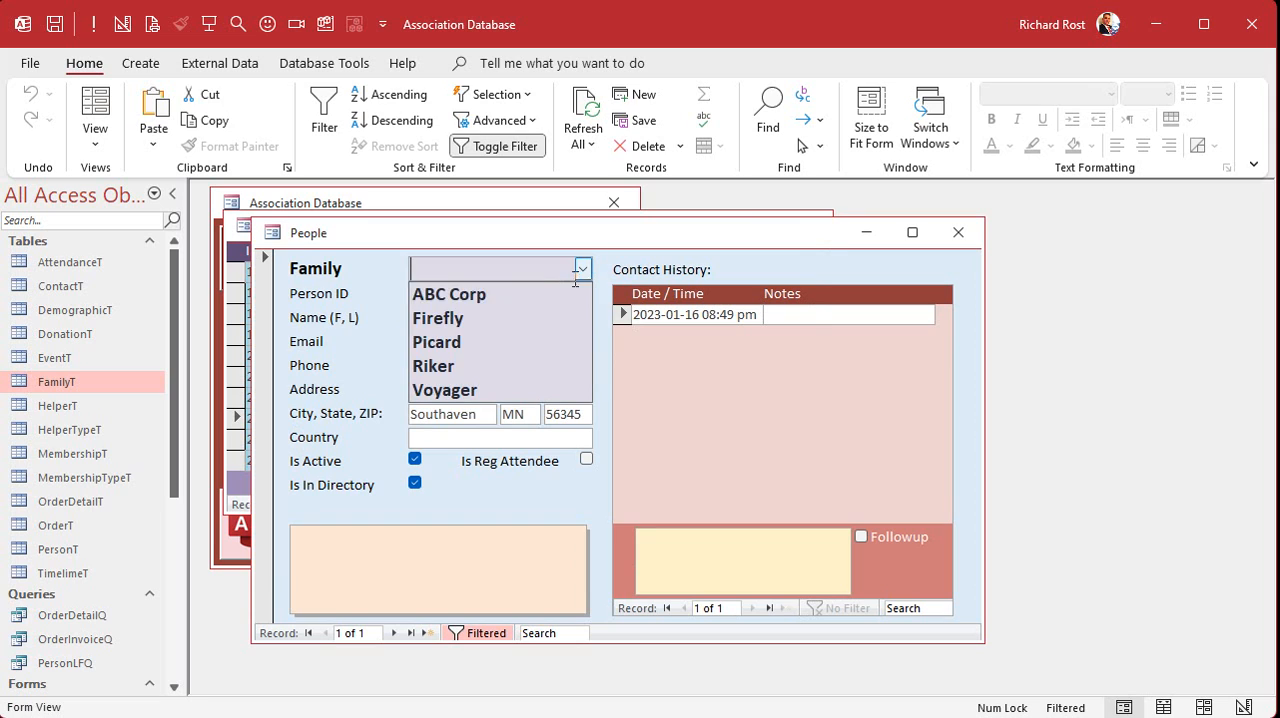
left_click(528, 316)
left_click(955, 232)
scroll(374, 372, "down", 2)
scroll(365, 399, "up", 2)
scroll(366, 403, "down", 1)
scroll(355, 412, "up", 4)
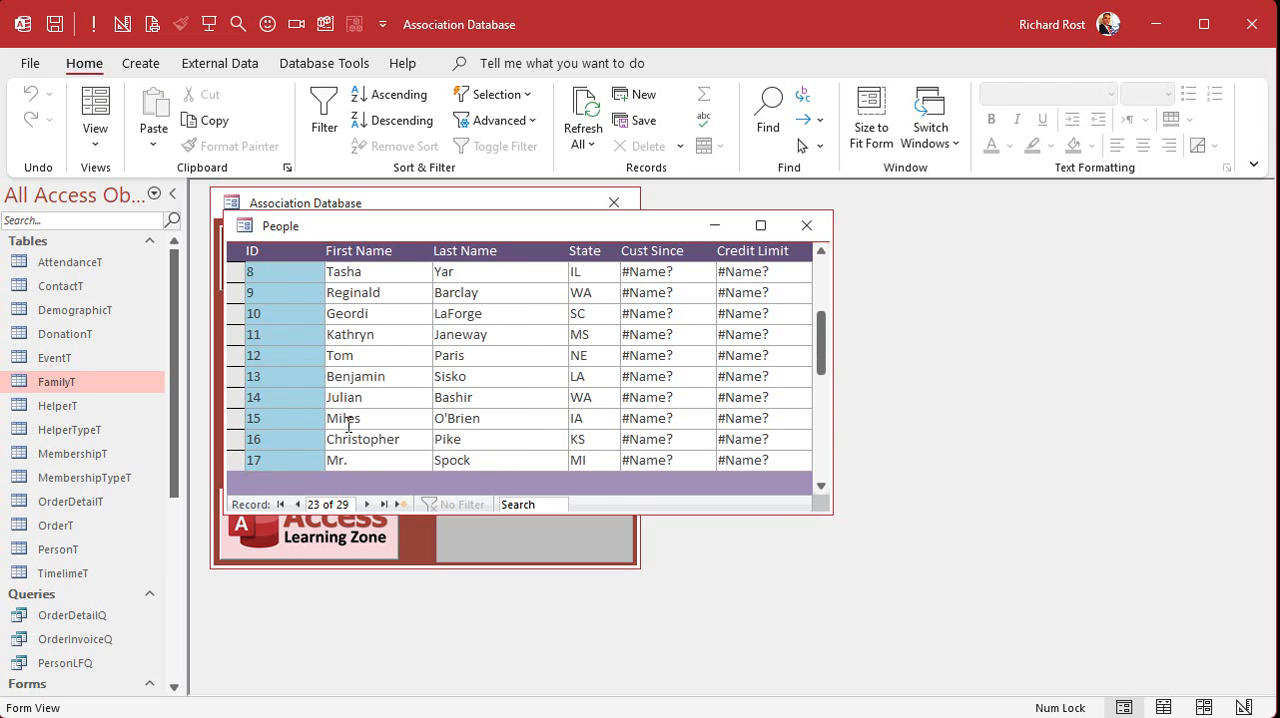
scroll(349, 420, "up", 3)
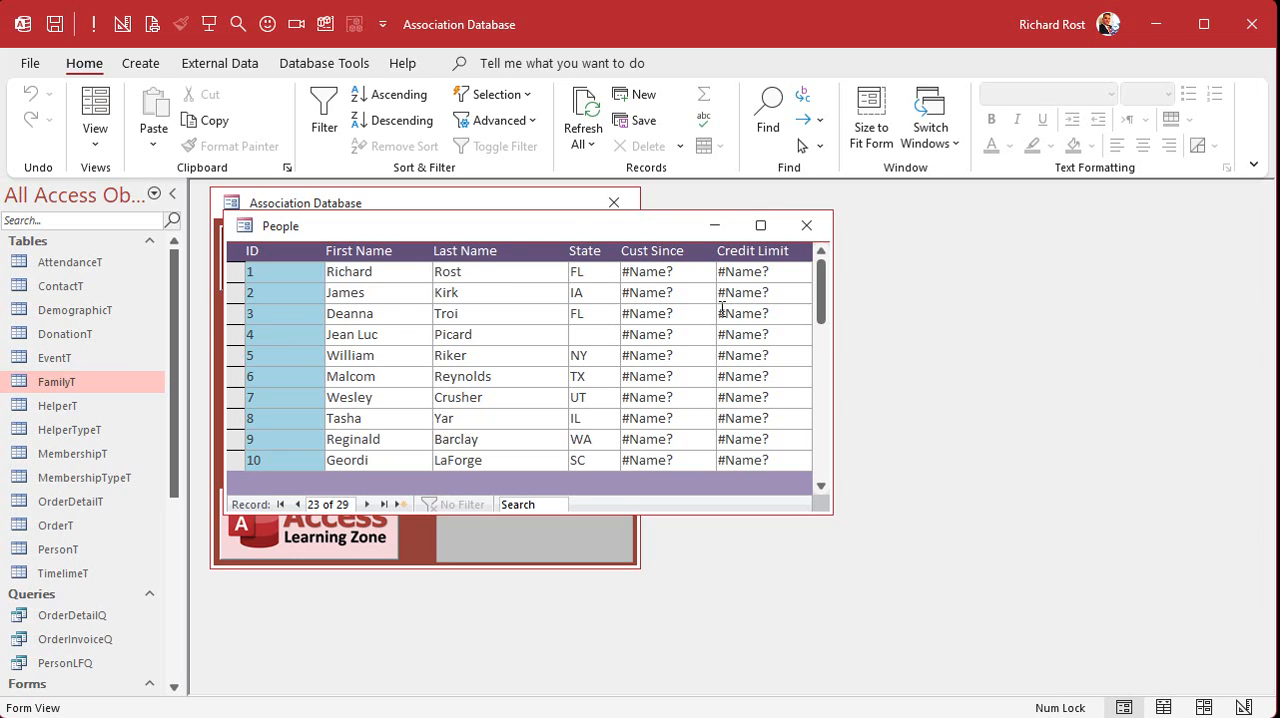
- Delete the State, Cust Since and Credit Limit columns from the PersonListF design, narrow the form to Last Name, and save and close it
right_click(549, 223)
left_click(613, 381)
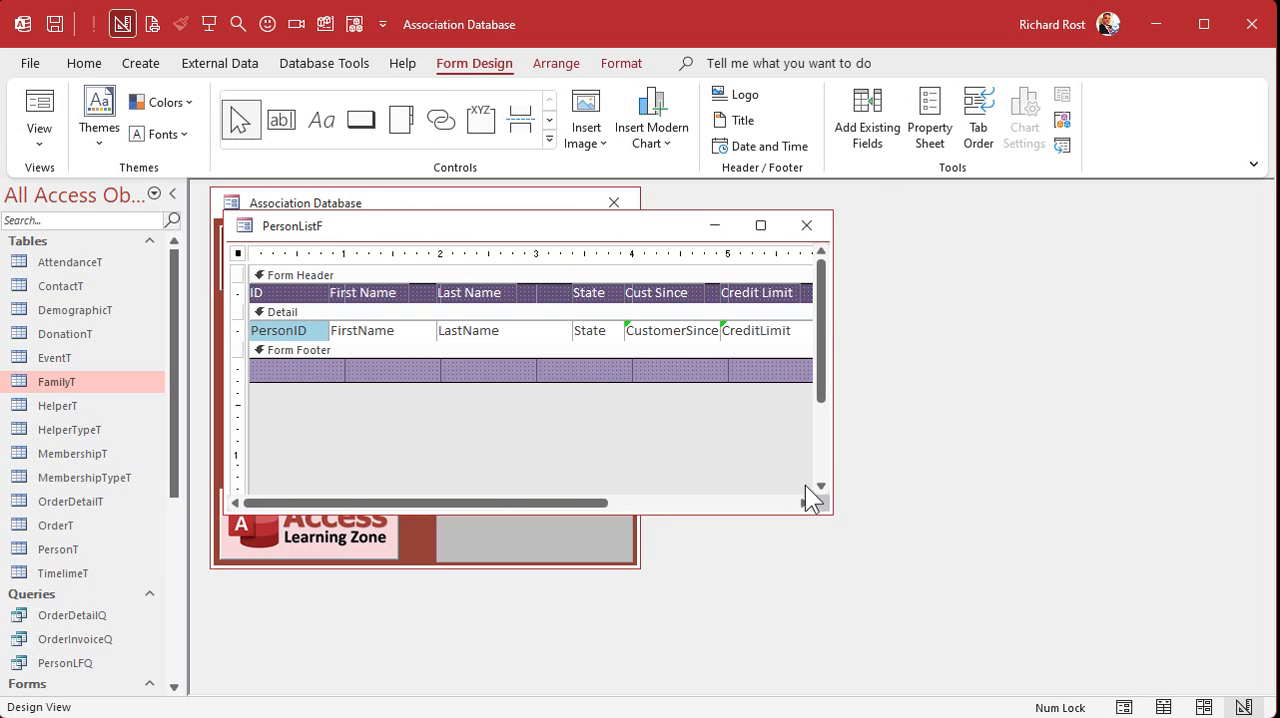
left_click_drag(829, 510, 1053, 547)
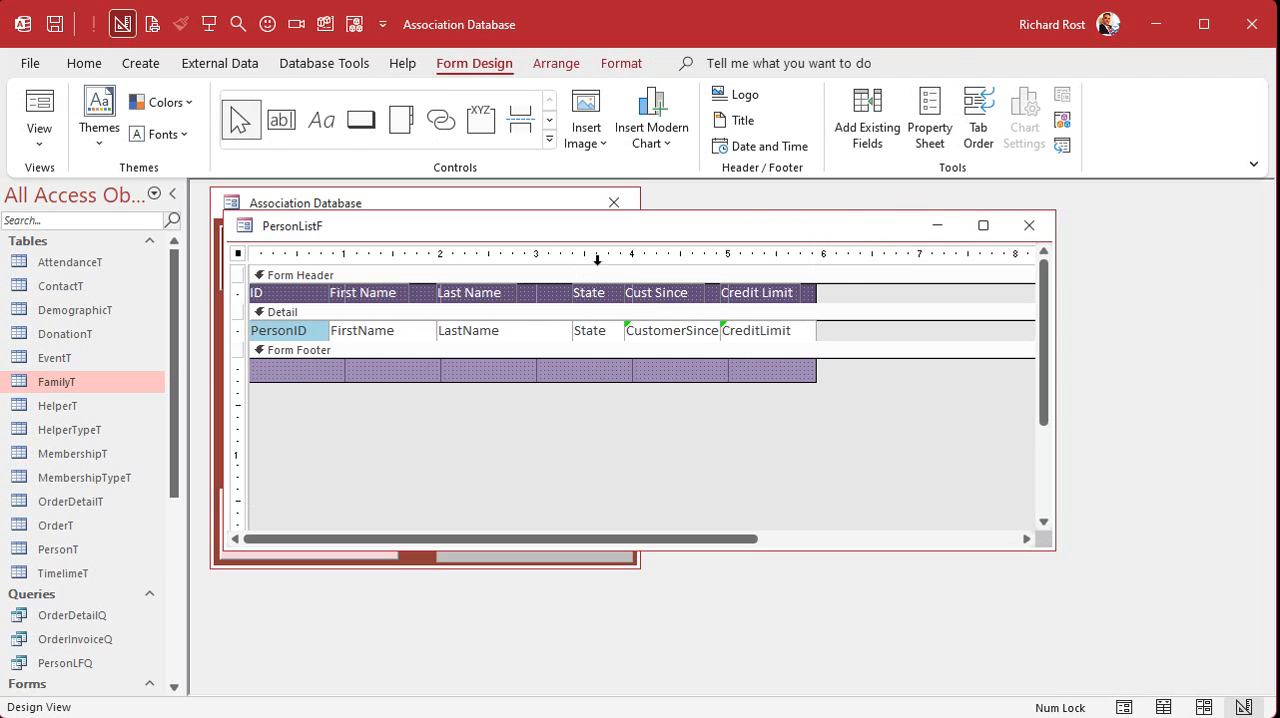
left_click_drag(590, 250, 570, 289)
key("Delete")
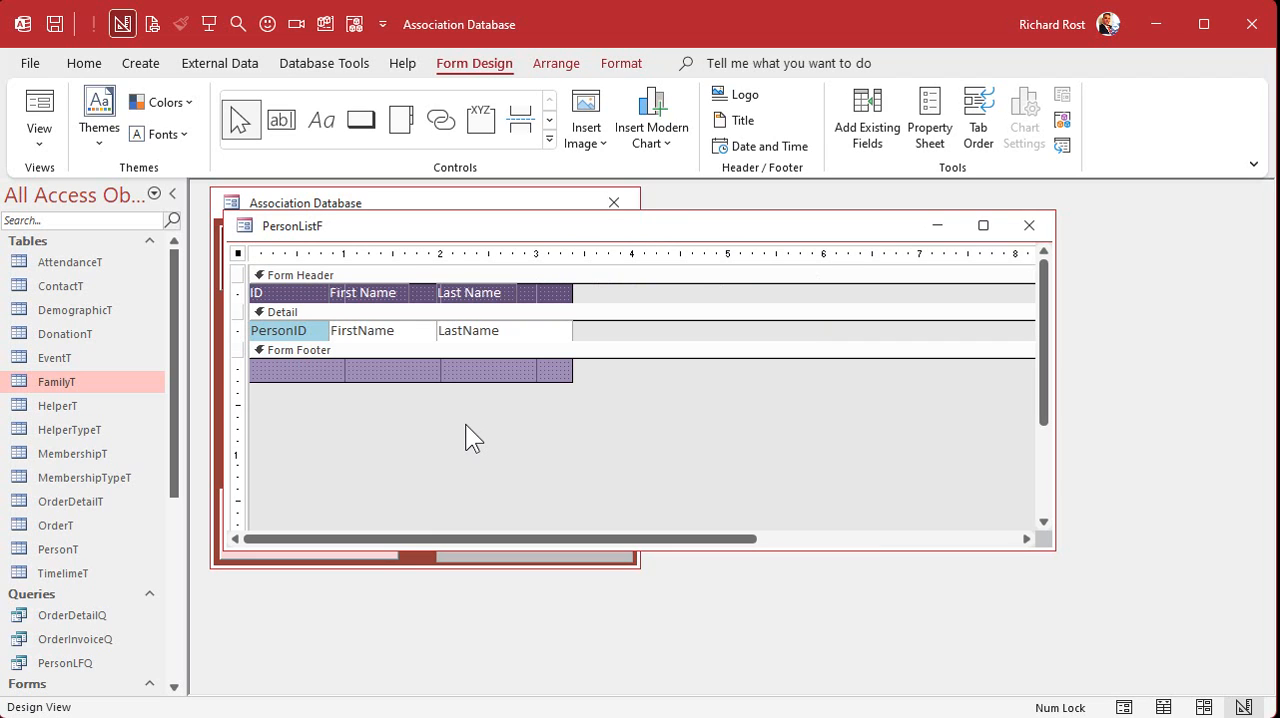
left_click(1029, 225)
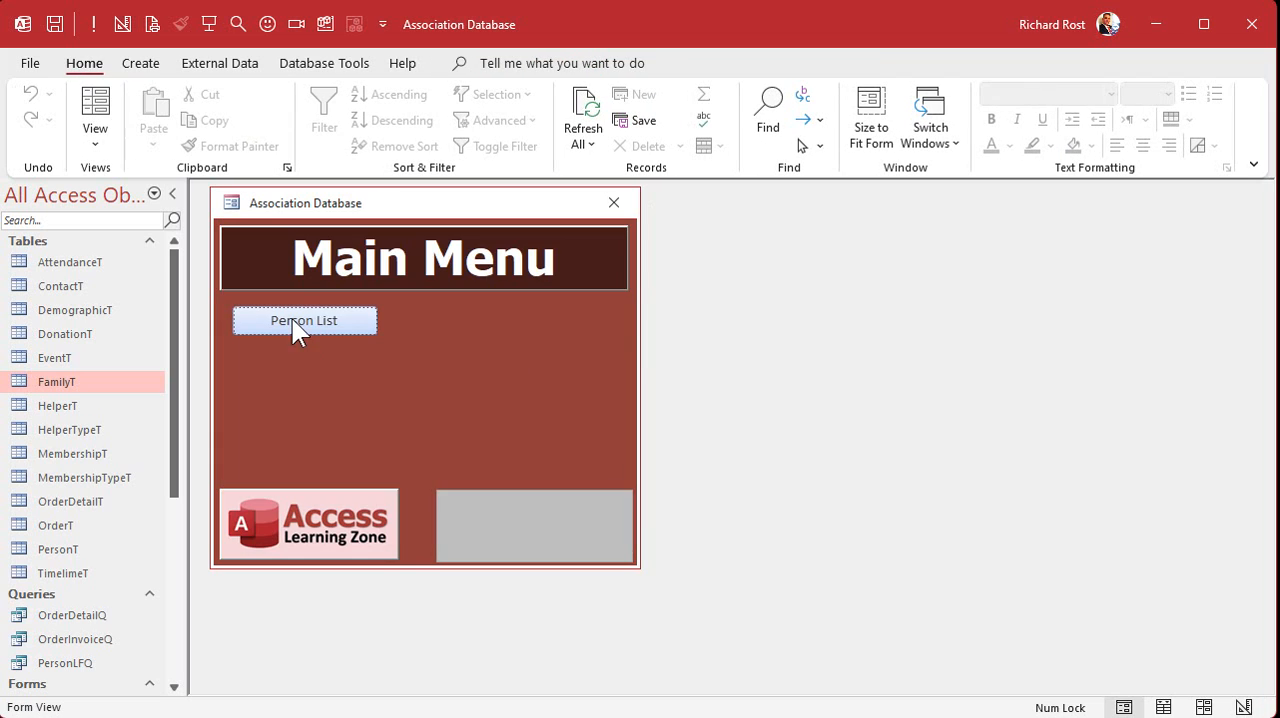
- Reopen the person list and try sorting it in ascending order by First Name and by Last Name
left_click(302, 324)
scroll(358, 344, "down", 4)
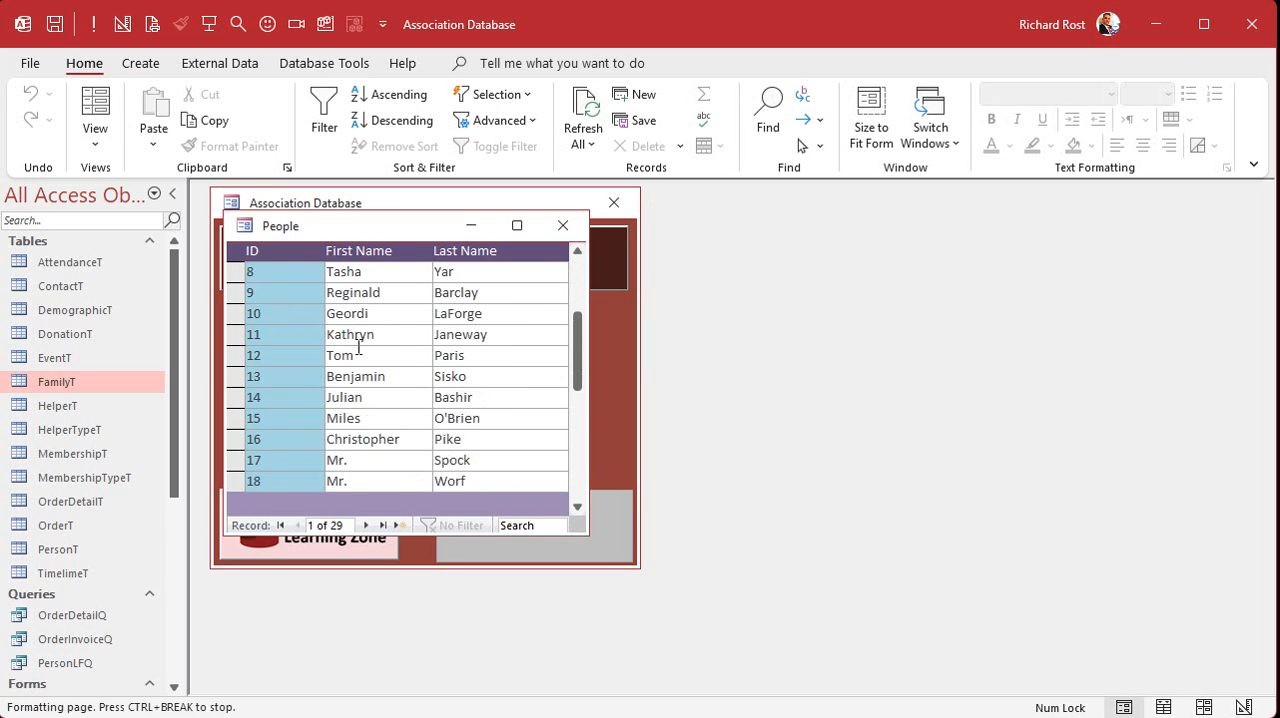
scroll(358, 344, "down", 2)
scroll(359, 342, "up", 6)
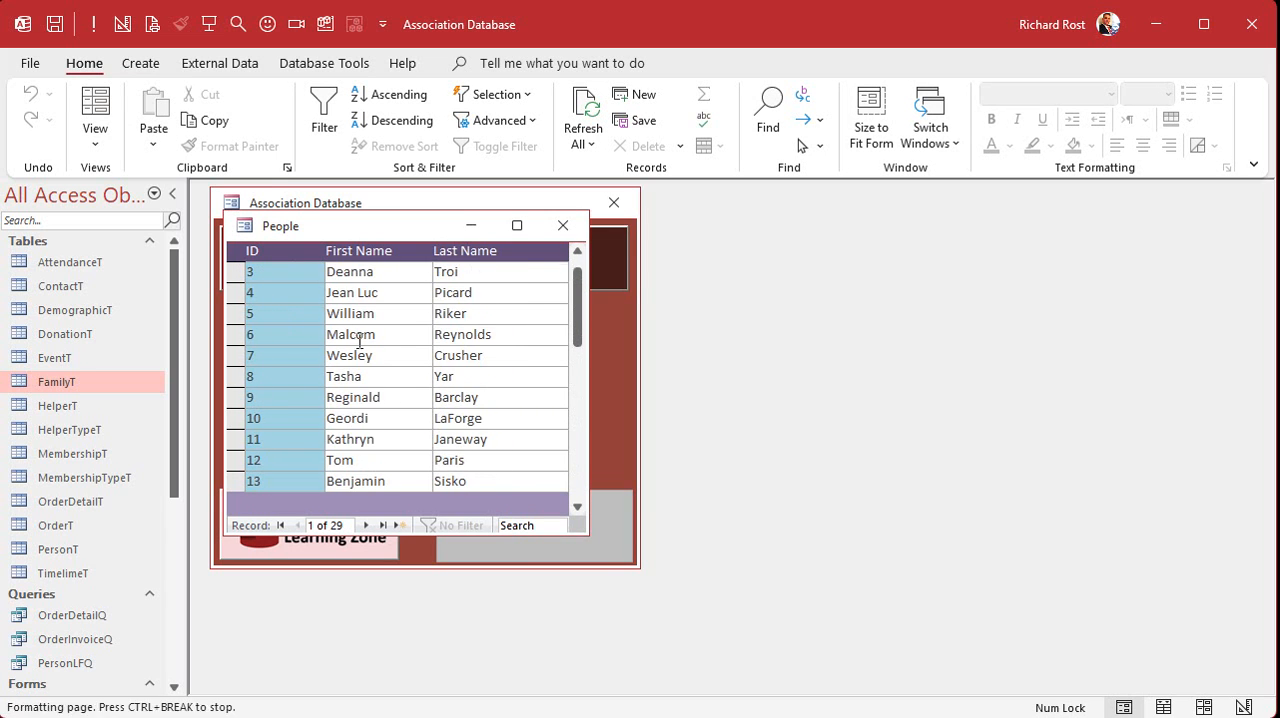
left_click(385, 312)
left_click(396, 94)
left_click(506, 292)
left_click(406, 93)
- Sort the person list ascending by First Name, restore the ascending order by ID, and close the list
left_click(372, 313)
right_click(375, 315)
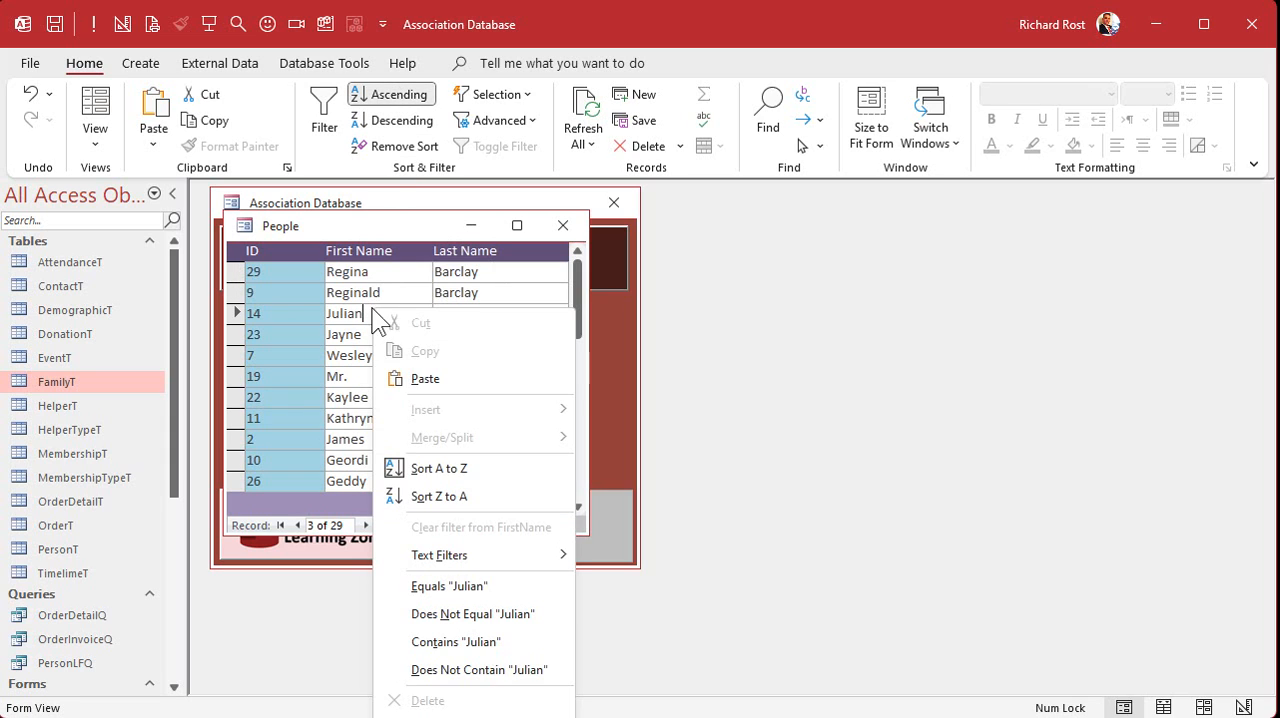
left_click(451, 466)
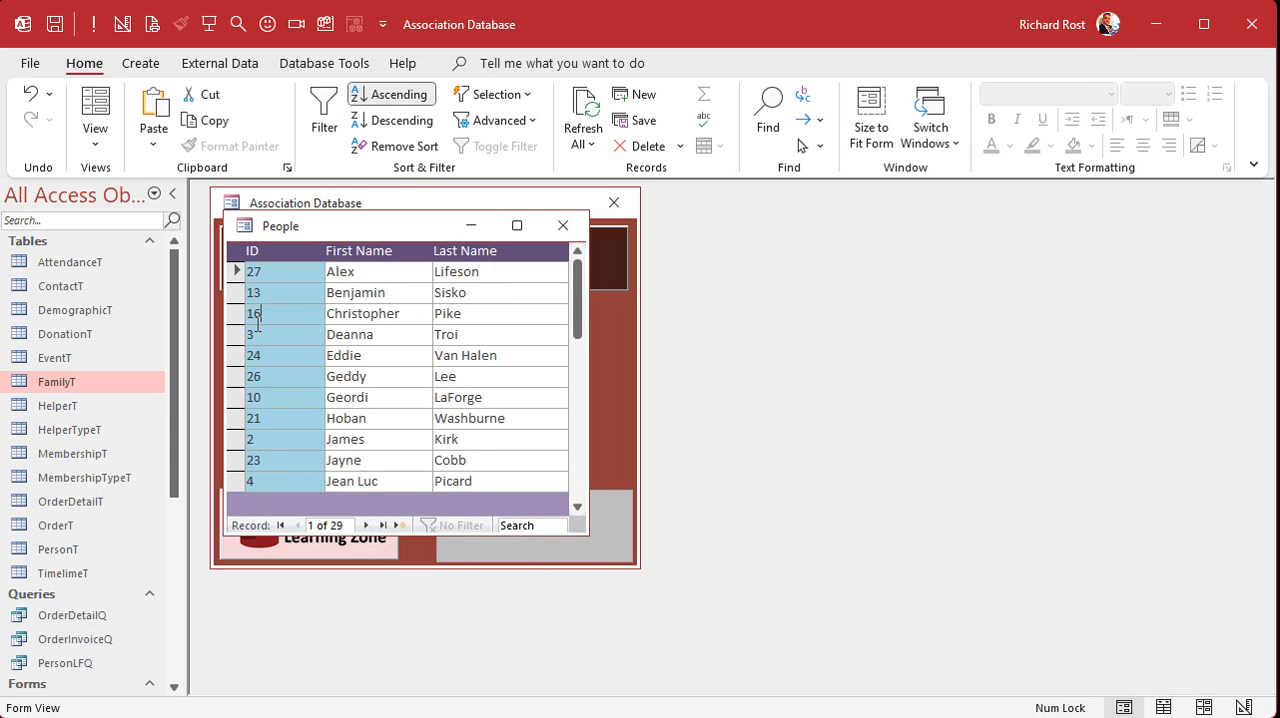
right_click(257, 320)
left_click(285, 482)
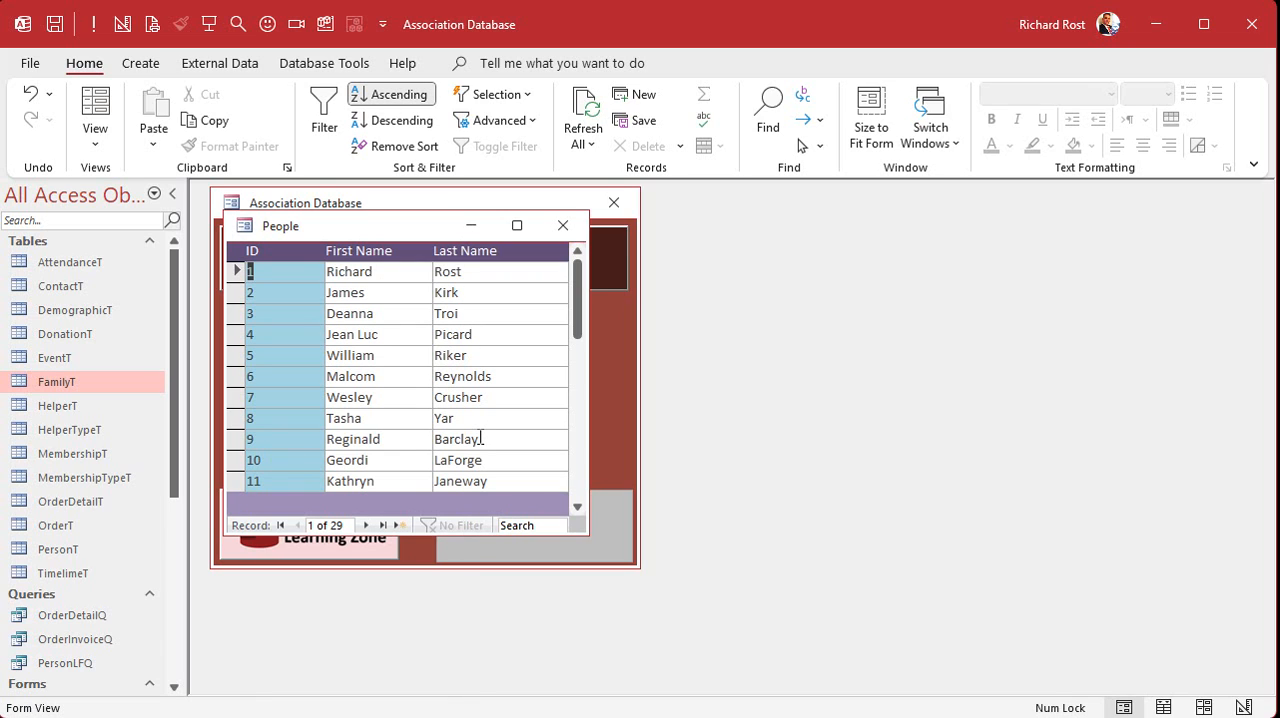
key("ctrl+w")
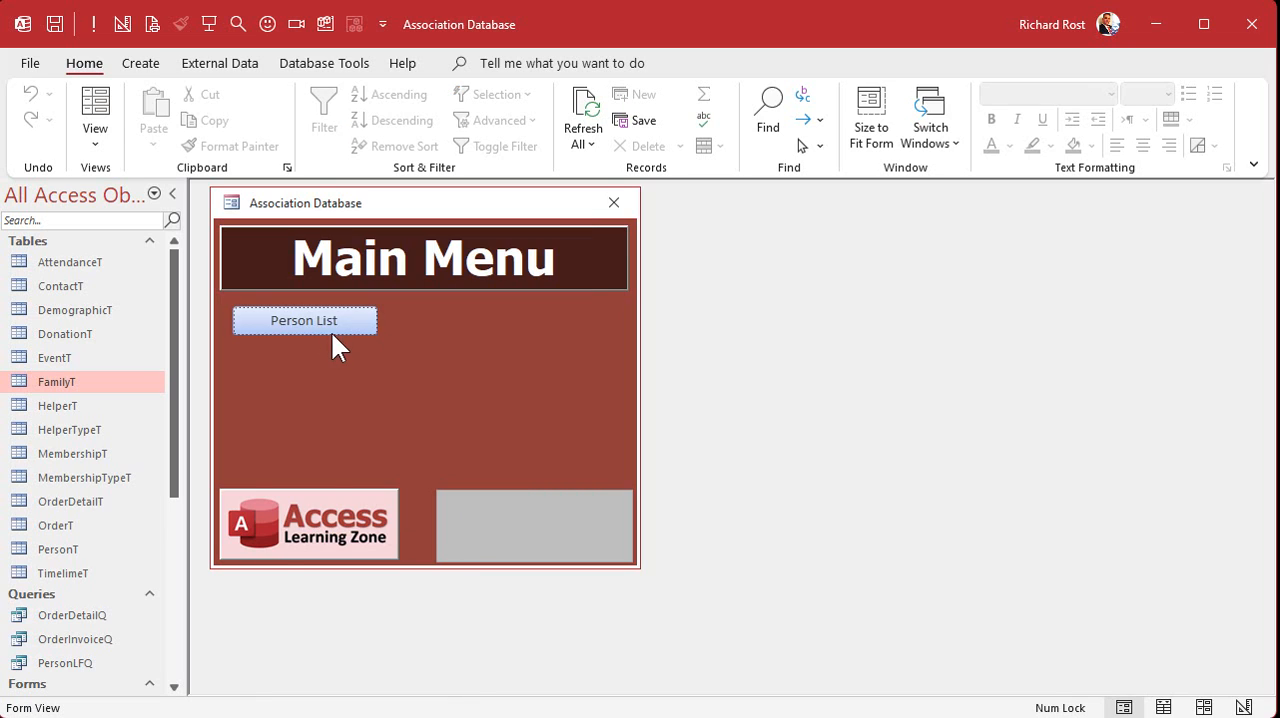
- Reopen the person list, check the third person's record with its family and contact history, and close both forms
left_click(302, 318)
double_click(284, 320)
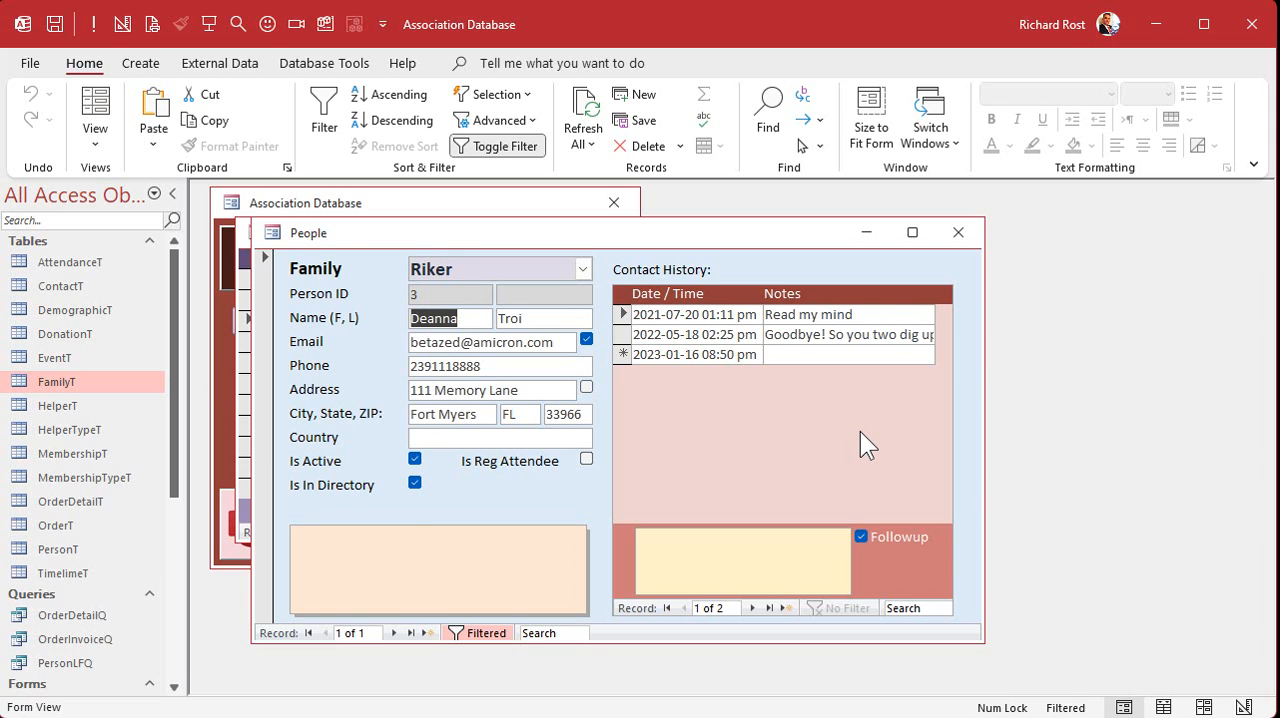
left_click(958, 233)
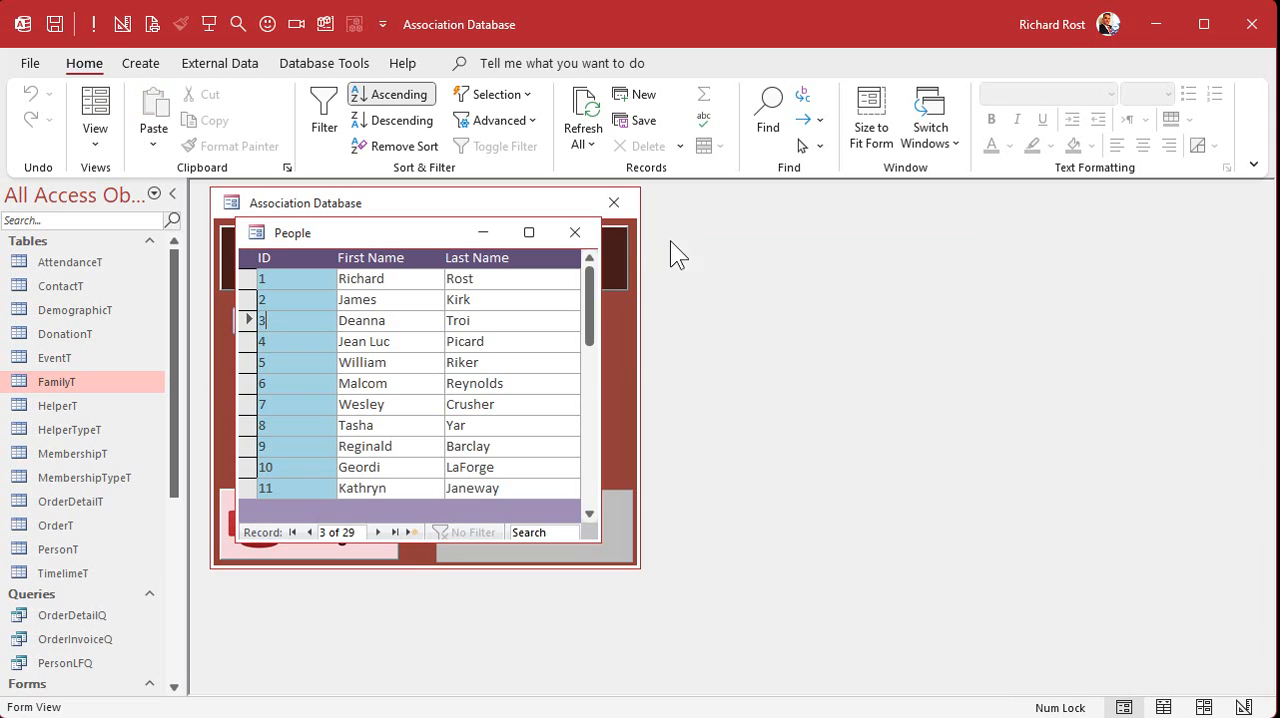
left_click(575, 233)
- Duplicate the _SingleF template form under the name FamilyF
left_click(171, 554)
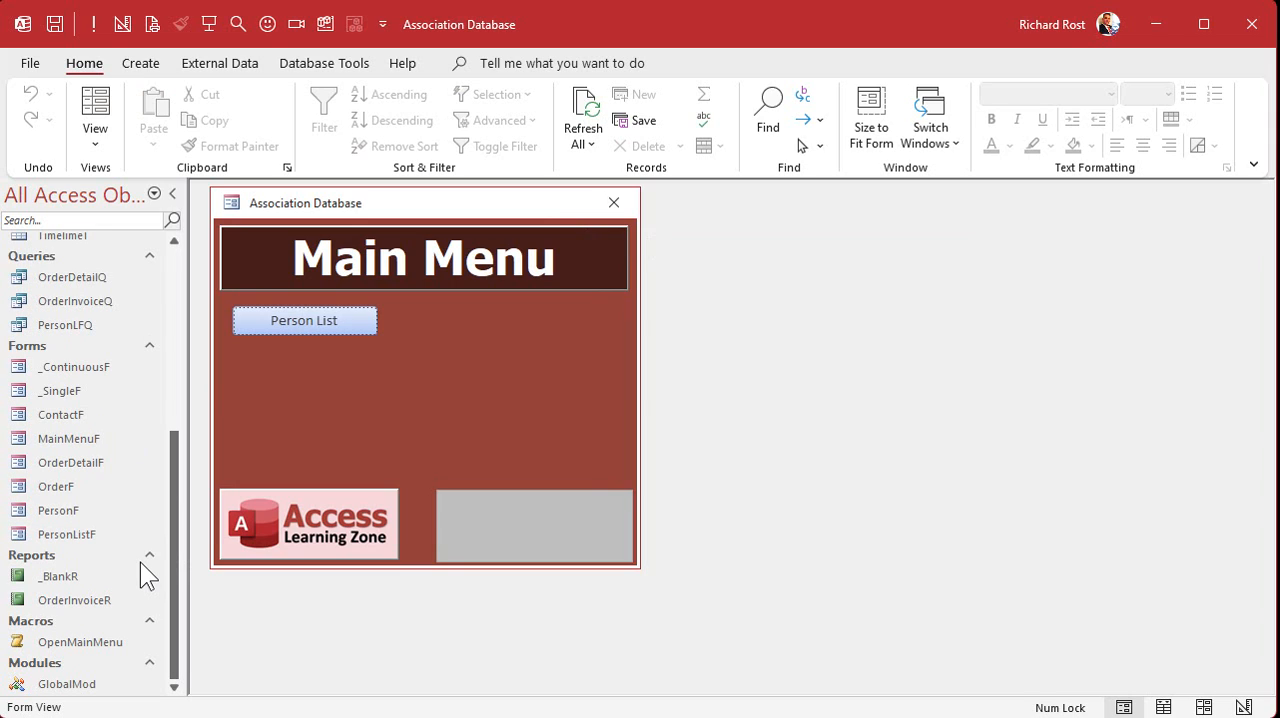
left_click(64, 390)
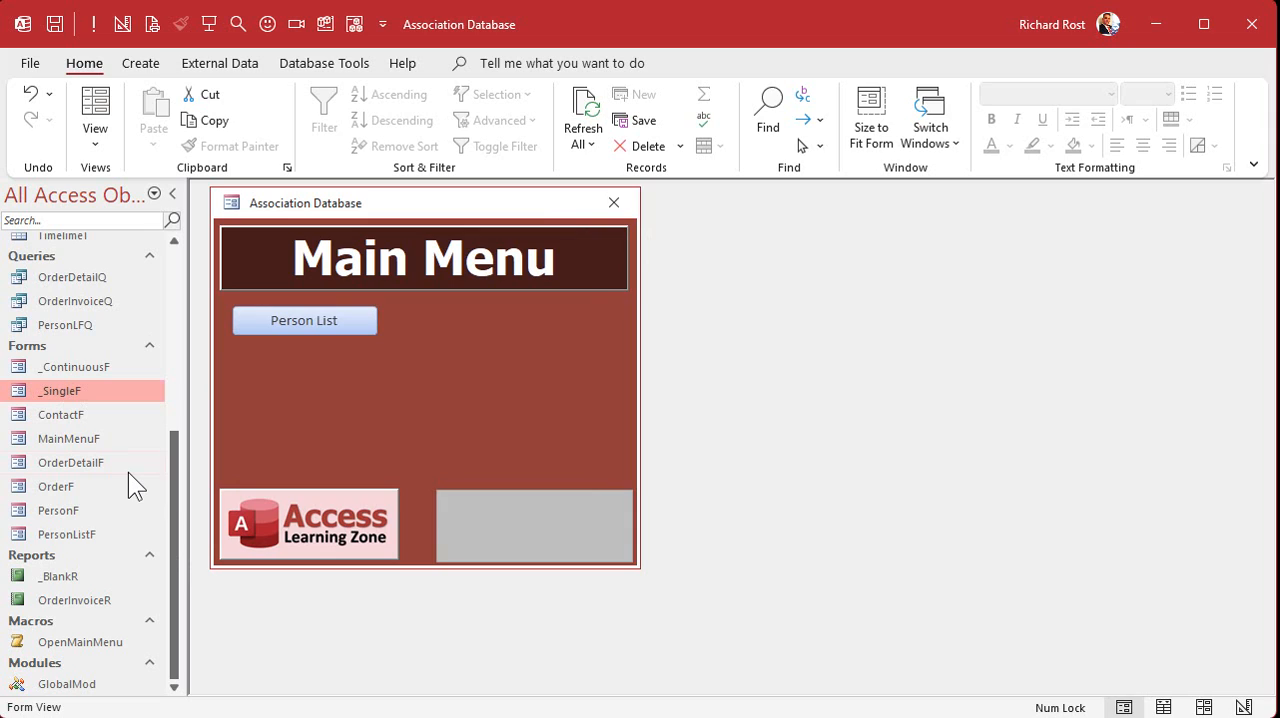
key("ctrl+c")
key("ctrl+v")
type("F")
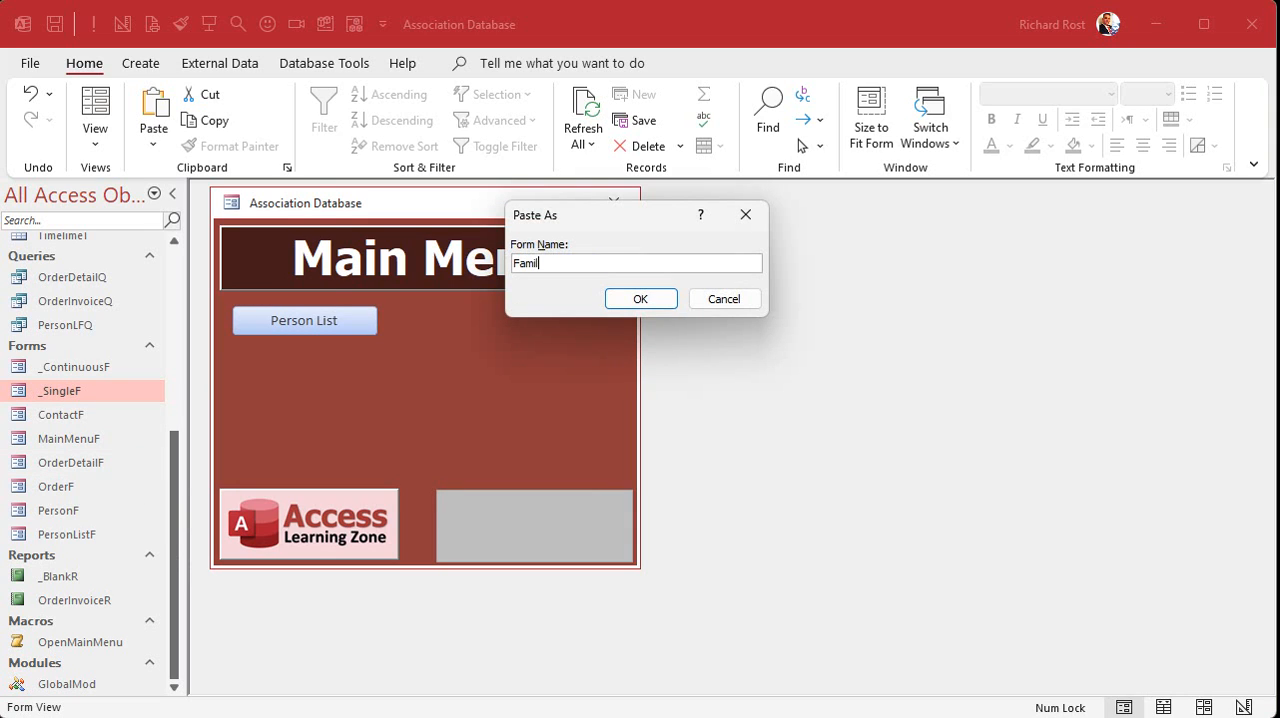
key("Return")
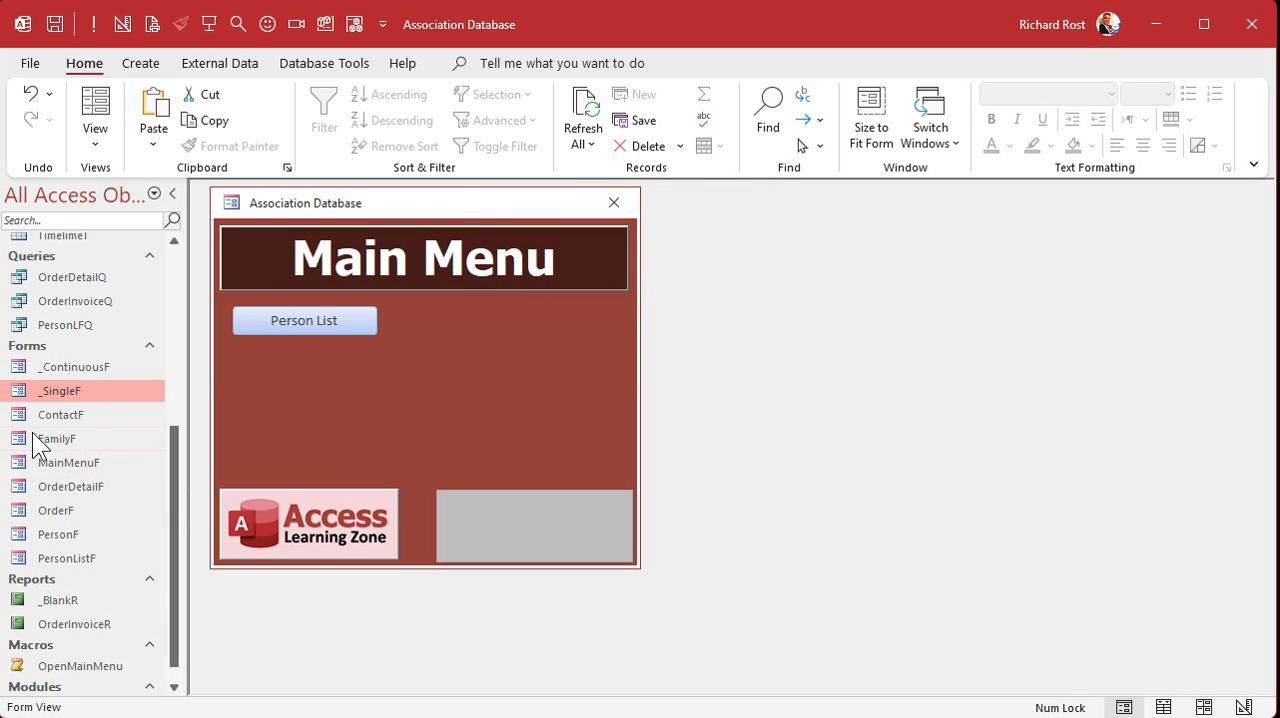
- Open FamilyF in Design View and set its record source to FamilyT
double_click(68, 438)
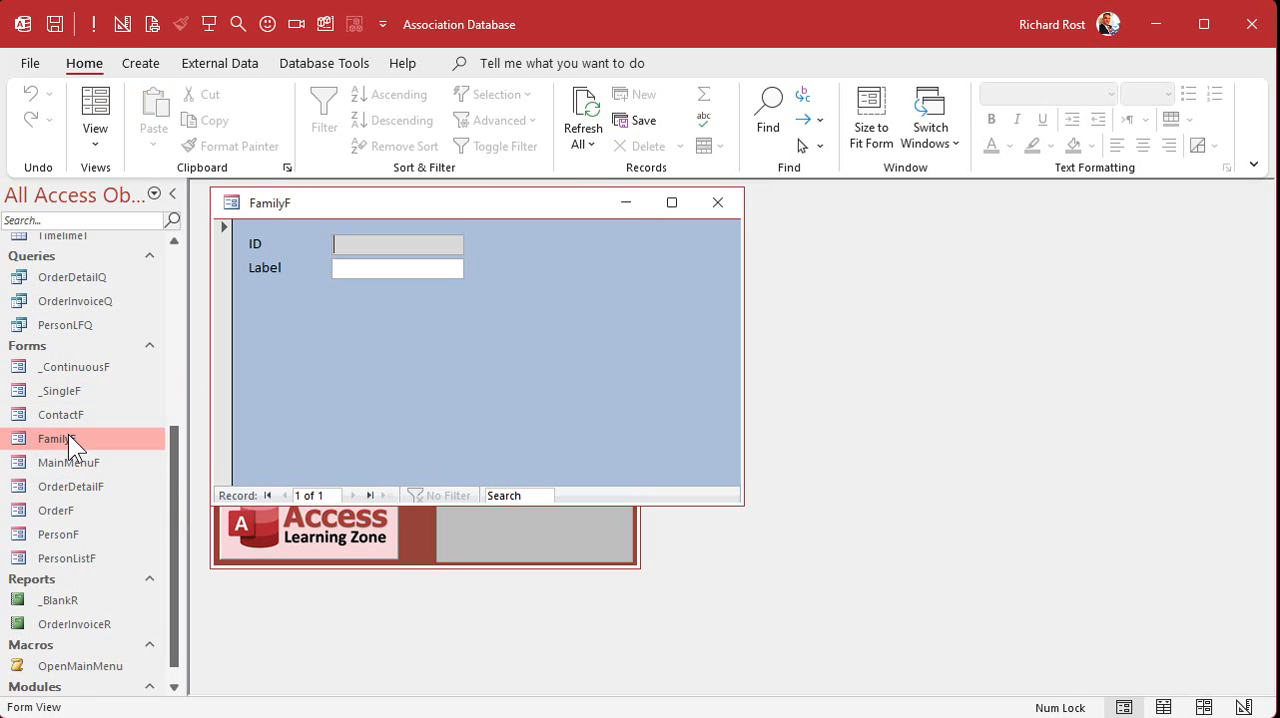
right_click(492, 287)
left_click(510, 357)
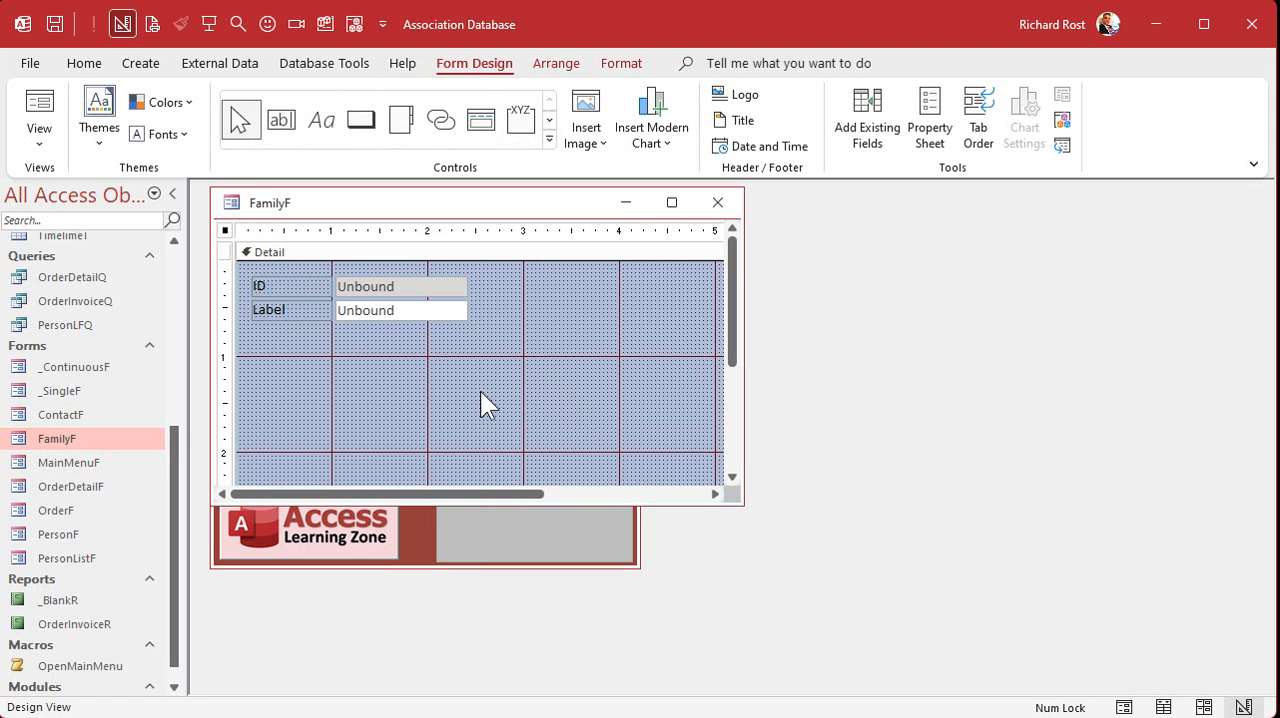
double_click(226, 230)
left_click(1079, 313)
type("familyT")
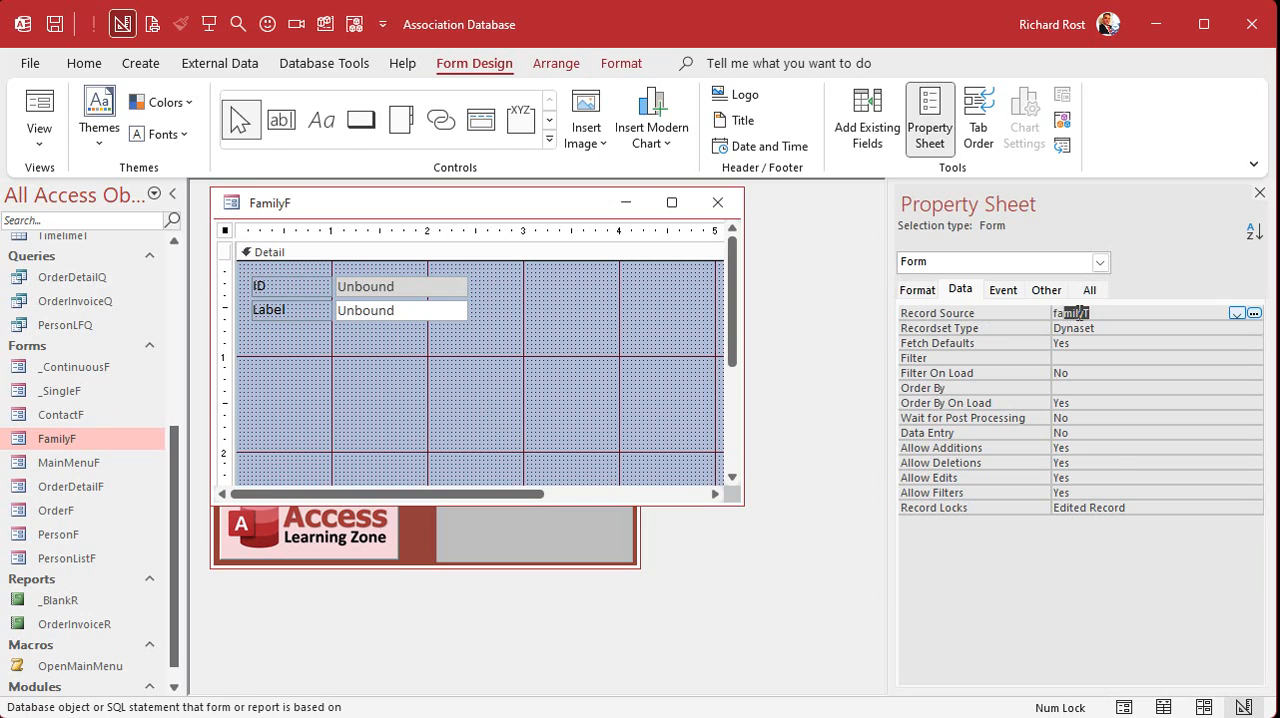
key("Return")
key("Return")
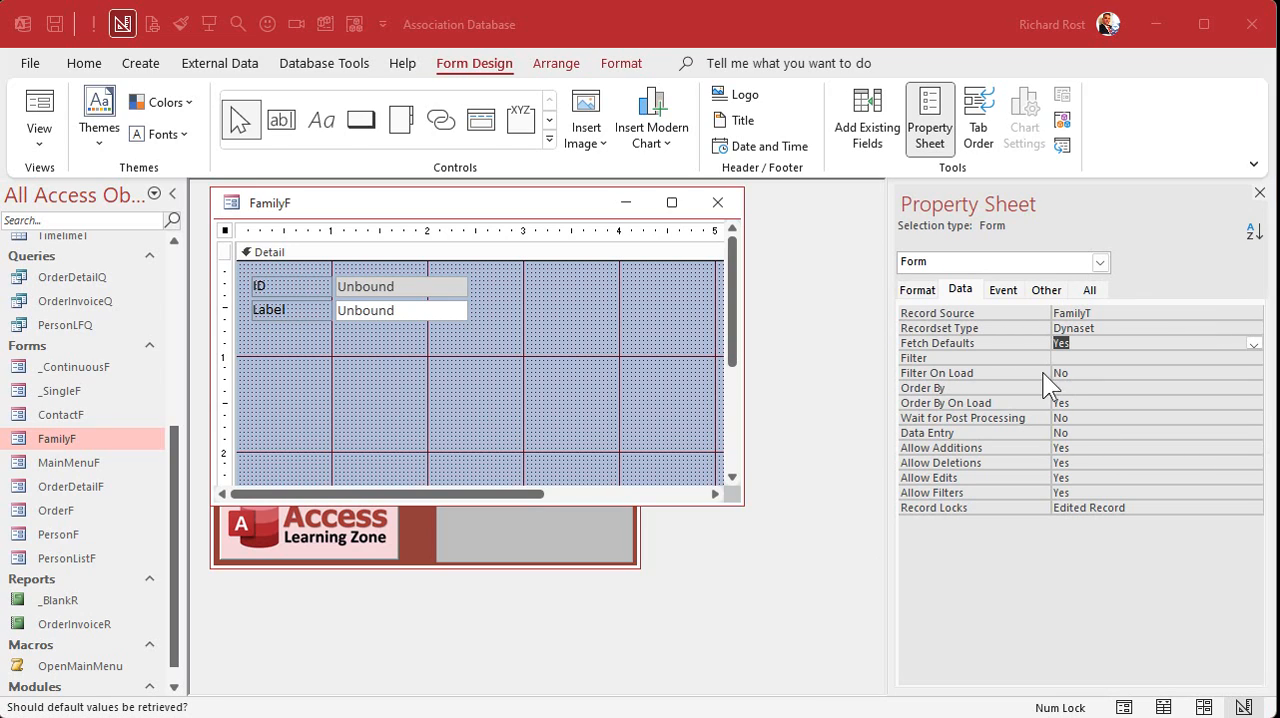
- Bind the text box beside the ID label to the FamilyID field and name it FamilyID
left_click(403, 287)
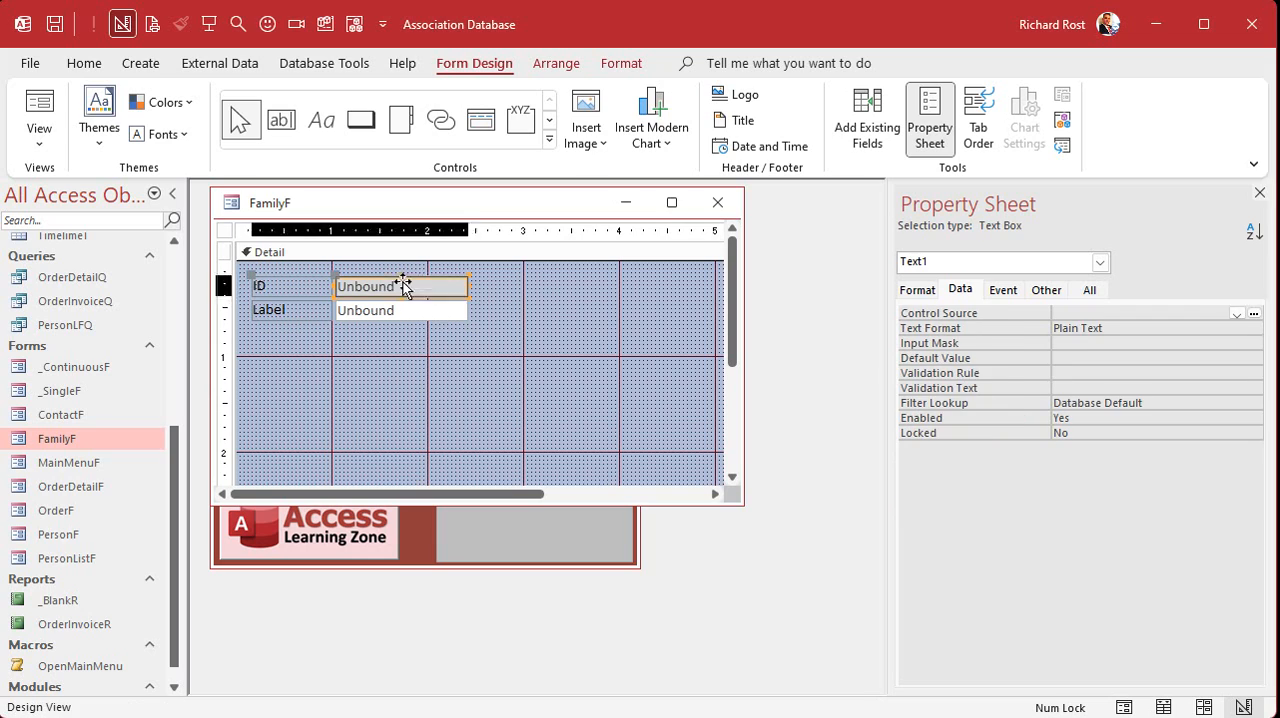
left_click(1091, 289)
left_click(1110, 343)
left_click(1220, 343)
left_click(1171, 360)
double_click(1120, 313)
key("ctrl+v")
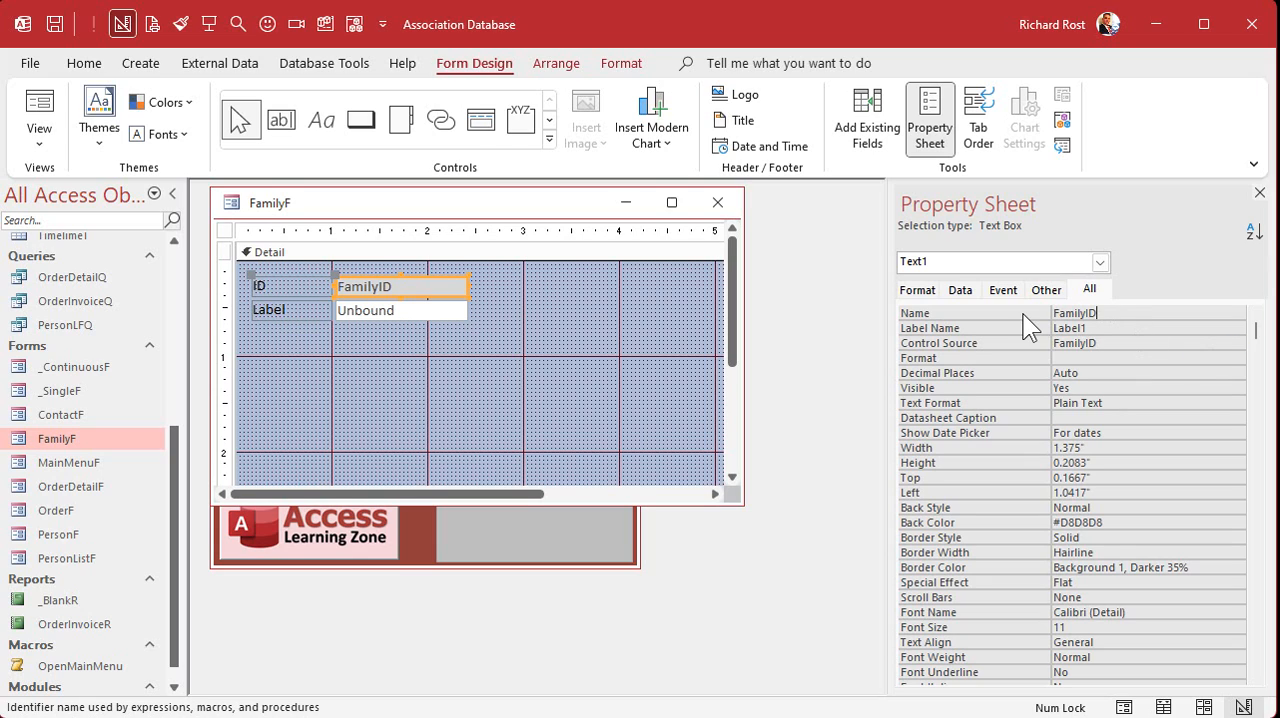
- Bind the second text box in FamilyF to the Description field and name it Description
left_click(386, 307)
left_click(1126, 342)
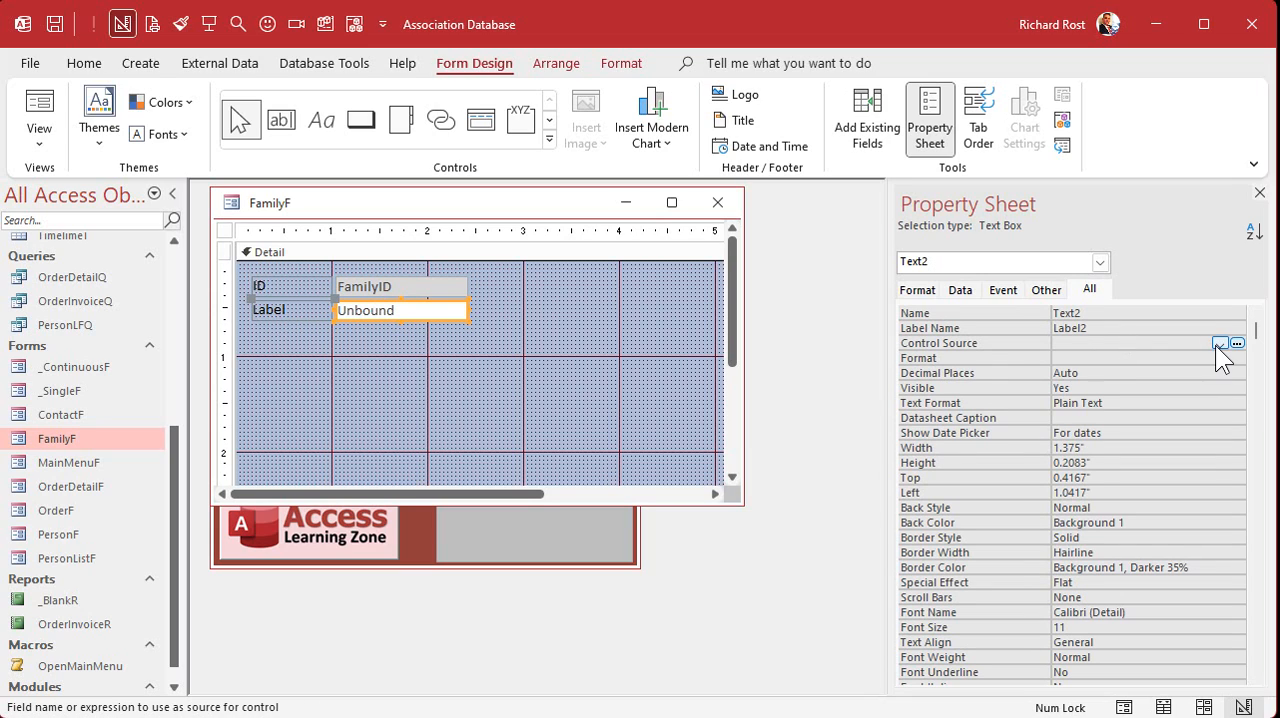
left_click(1218, 344)
left_click(1150, 386)
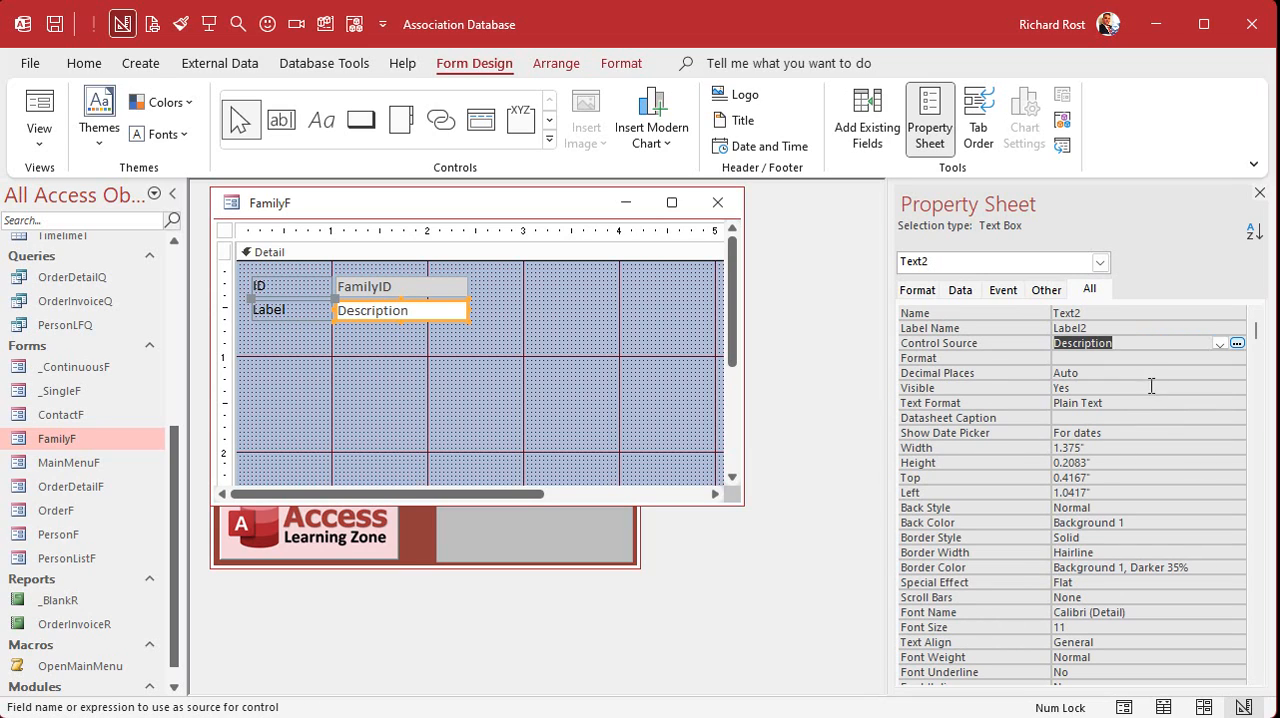
left_click(1104, 312)
key("ctrl+v")
left_click_drag(1148, 313, 1026, 312)
key("ctrl+v")
left_click(1112, 325)
left_click(1124, 343)
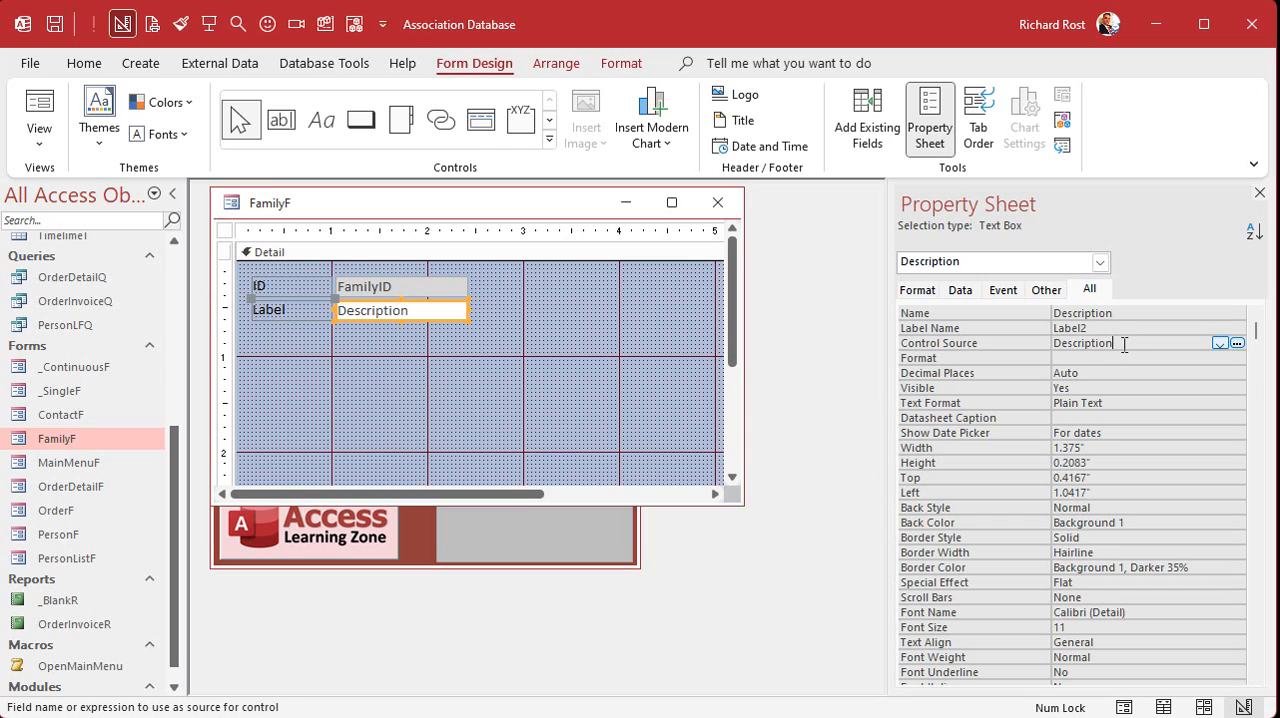
left_click(1220, 344)
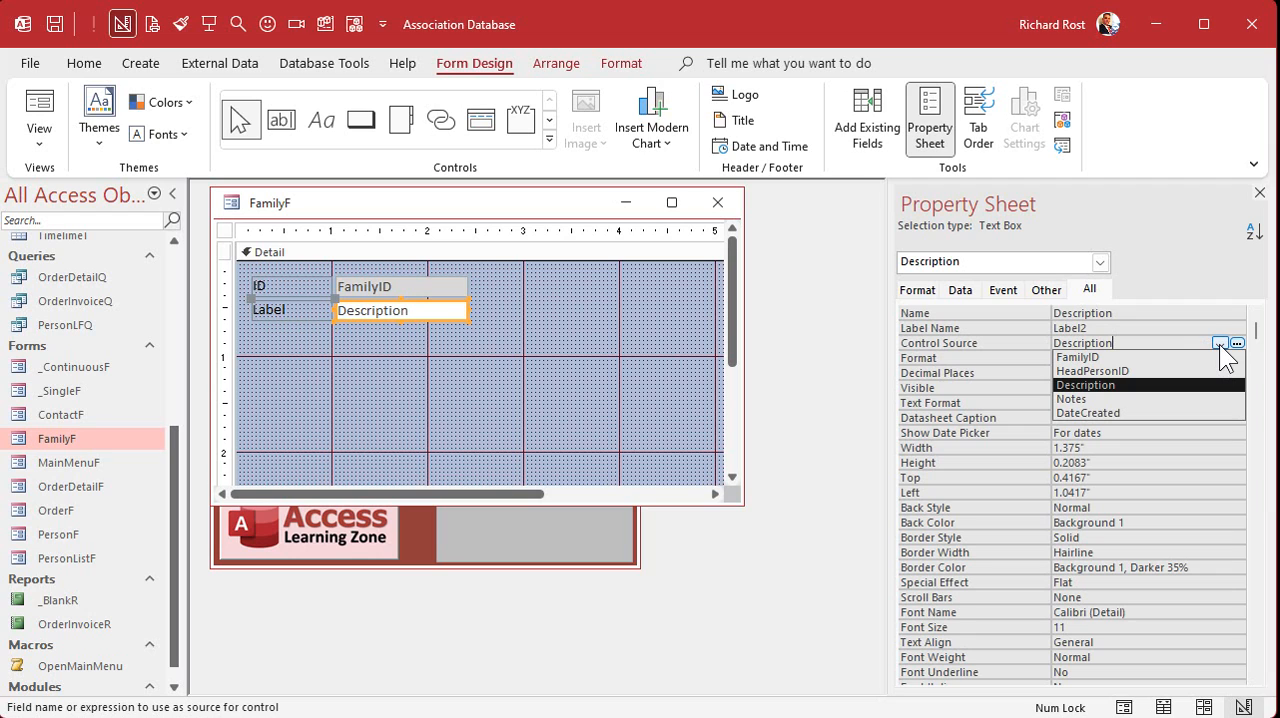
left_click(1220, 345)
- Move the FamilyF window off the main menu and open the first listed person's form in Design View
left_click(583, 347)
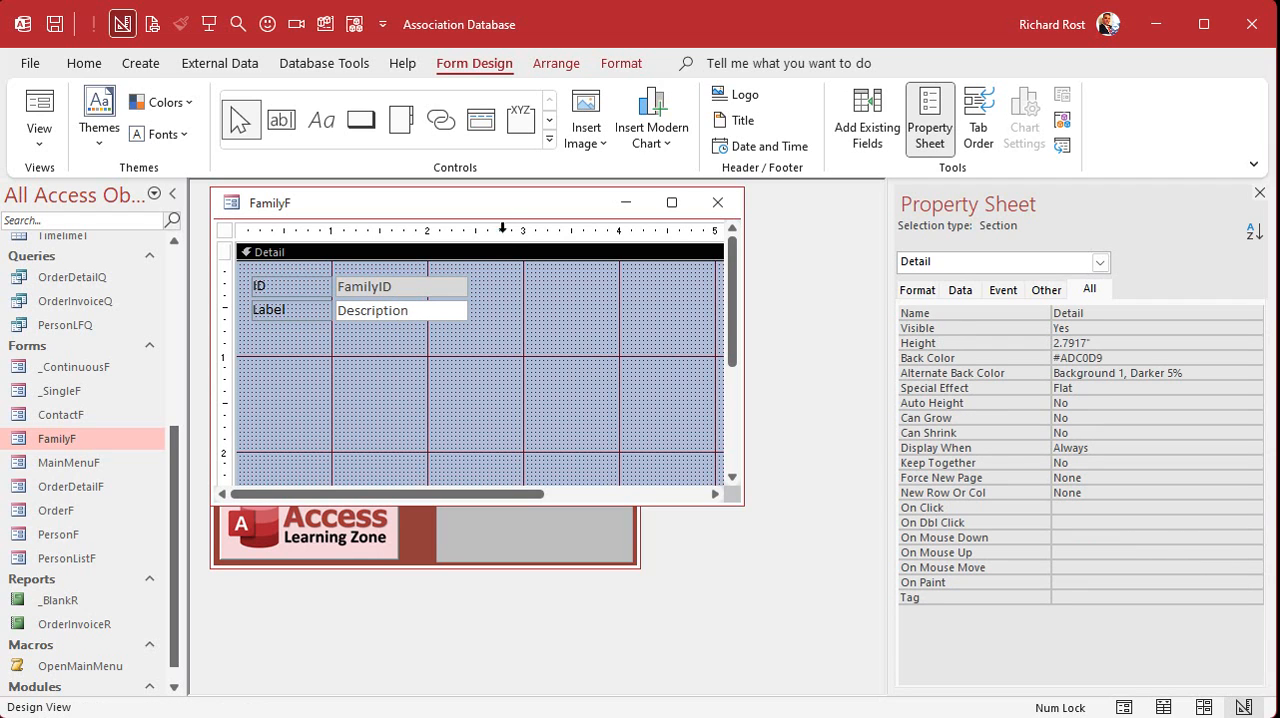
left_click_drag(499, 211, 605, 369)
left_click(311, 317)
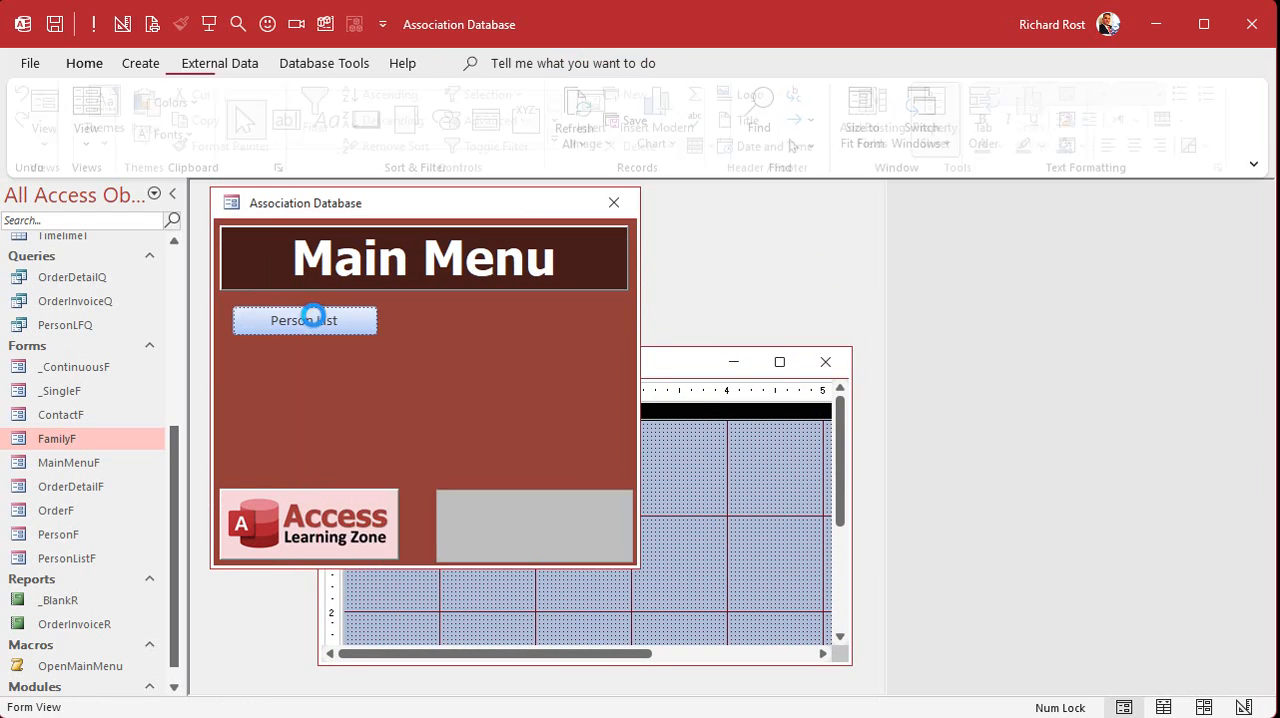
double_click(288, 279)
right_click(480, 232)
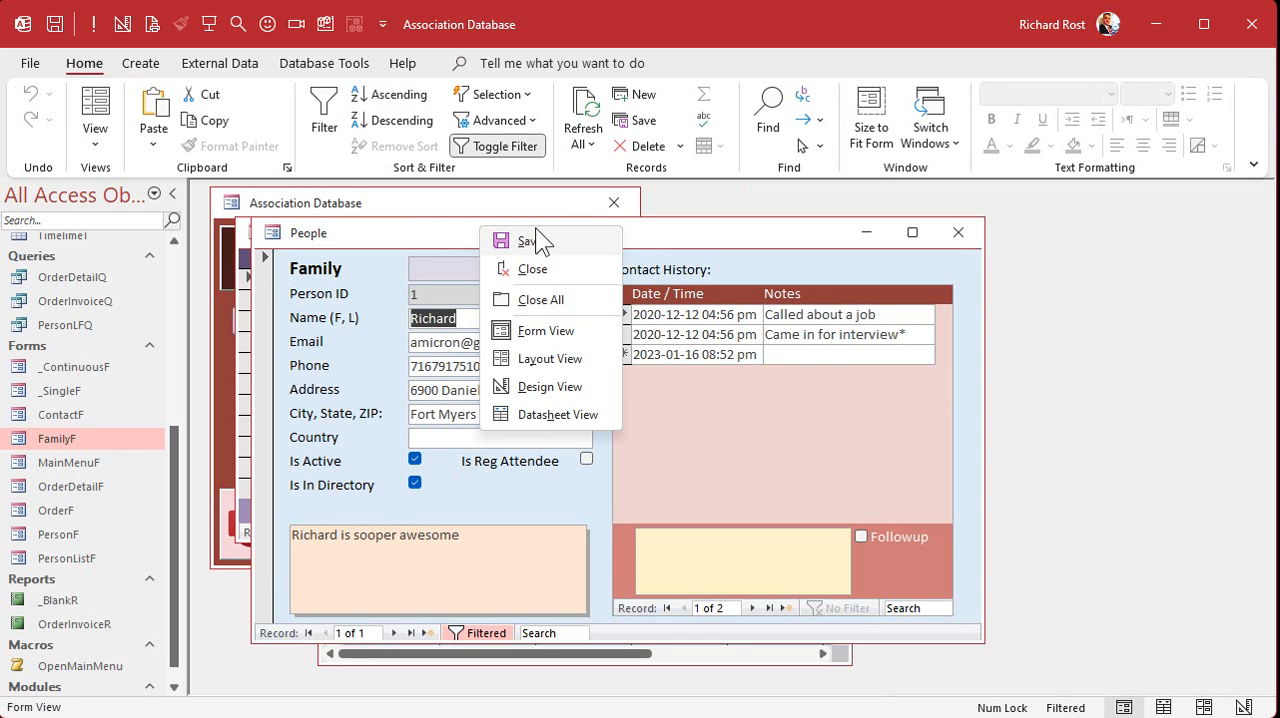
left_click(560, 386)
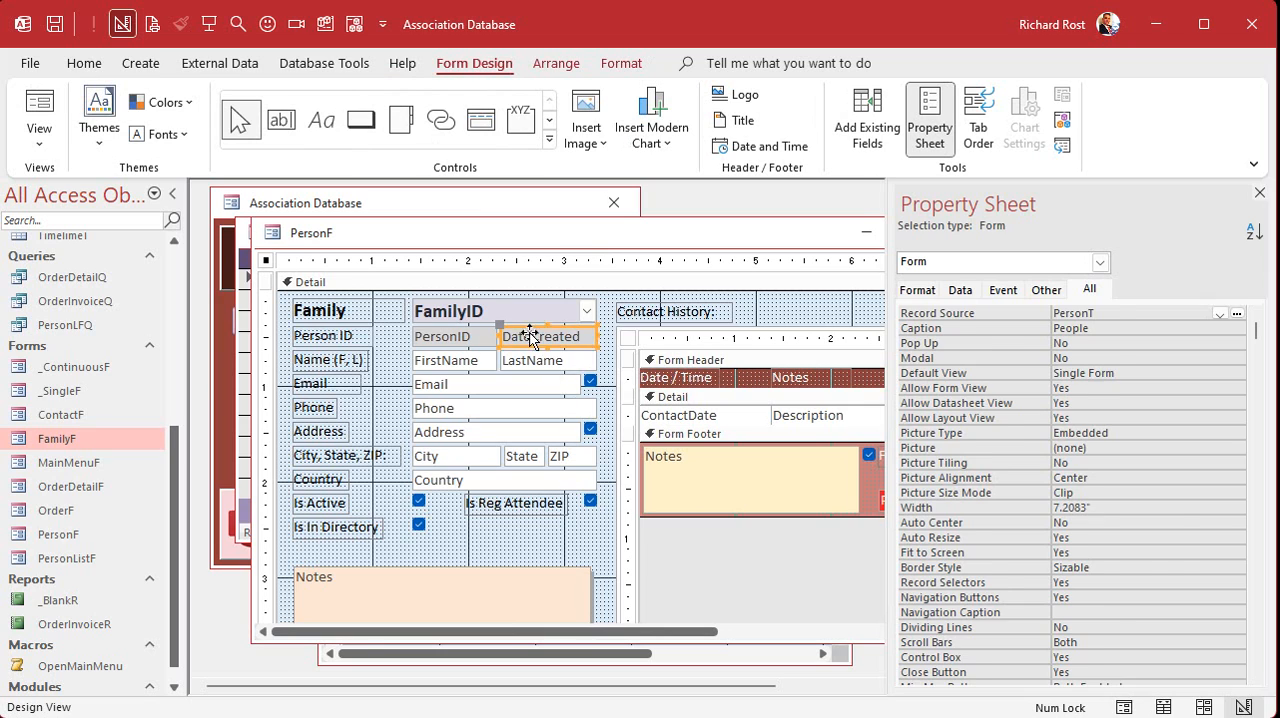
- Copy the DateCreated and Notes text boxes together with the Person ID label from PersonF, and close that form
left_click(532, 337)
left_click(461, 582, "shift")
left_click(489, 541)
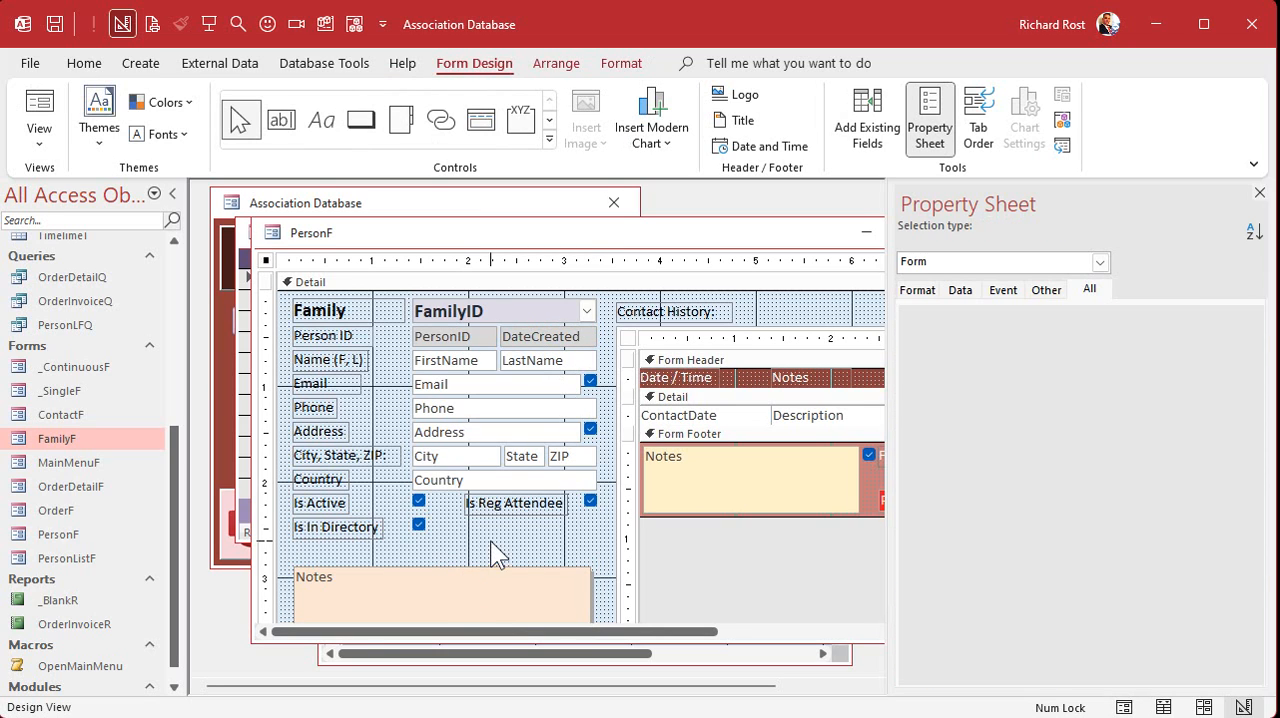
left_click(550, 338)
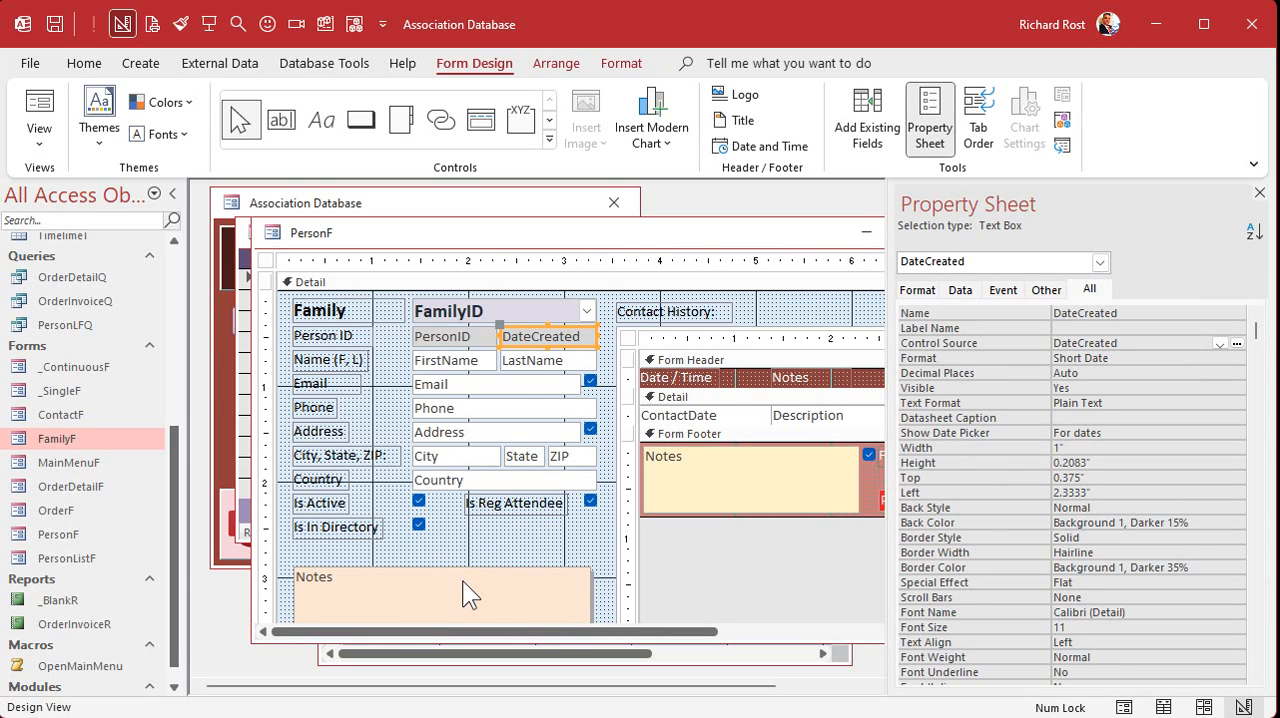
left_click(462, 580, "shift")
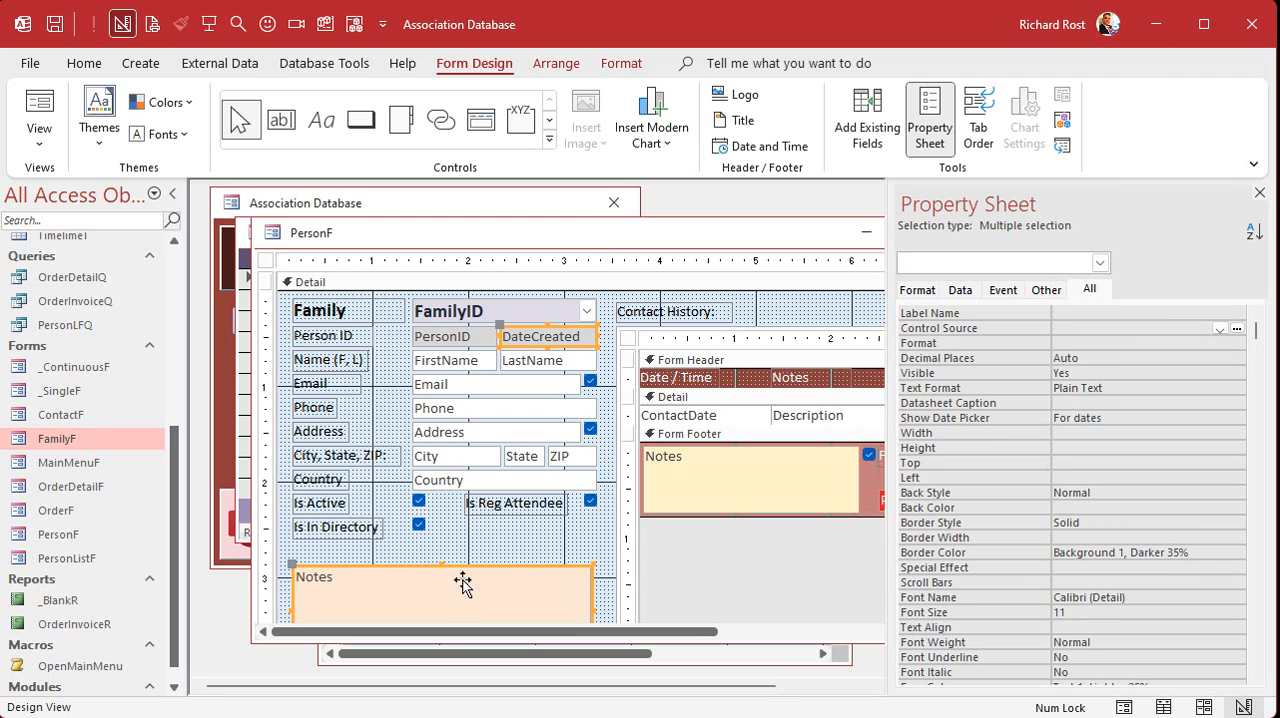
left_click(350, 338, "shift")
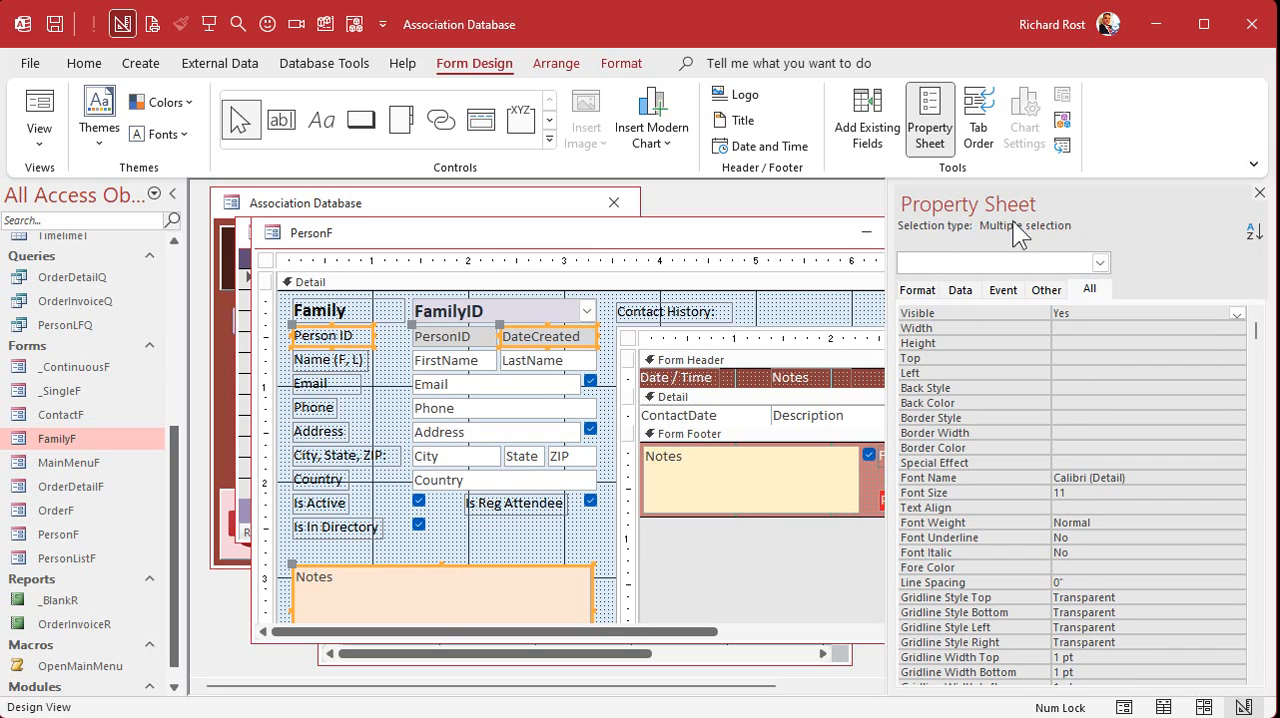
left_click(1259, 192)
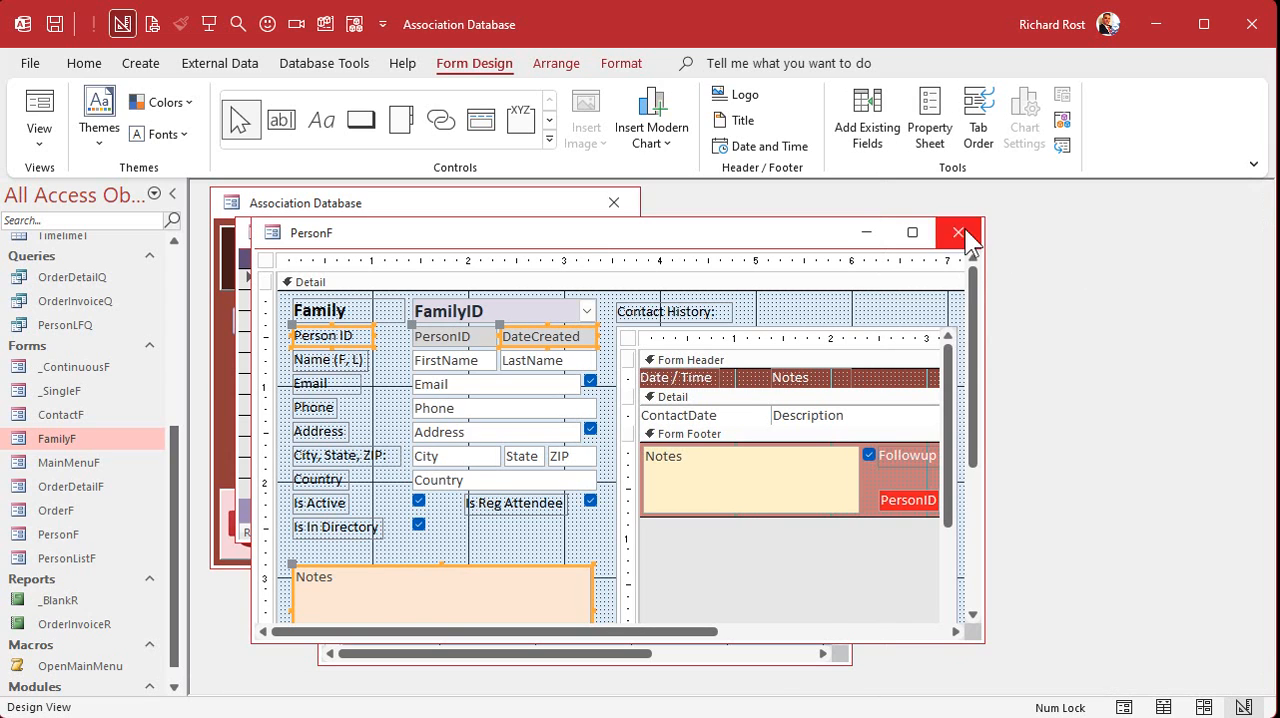
left_click(958, 232)
- Paste the copied controls into the Detail section of FamilyF and enlarge the form window
left_click(722, 482)
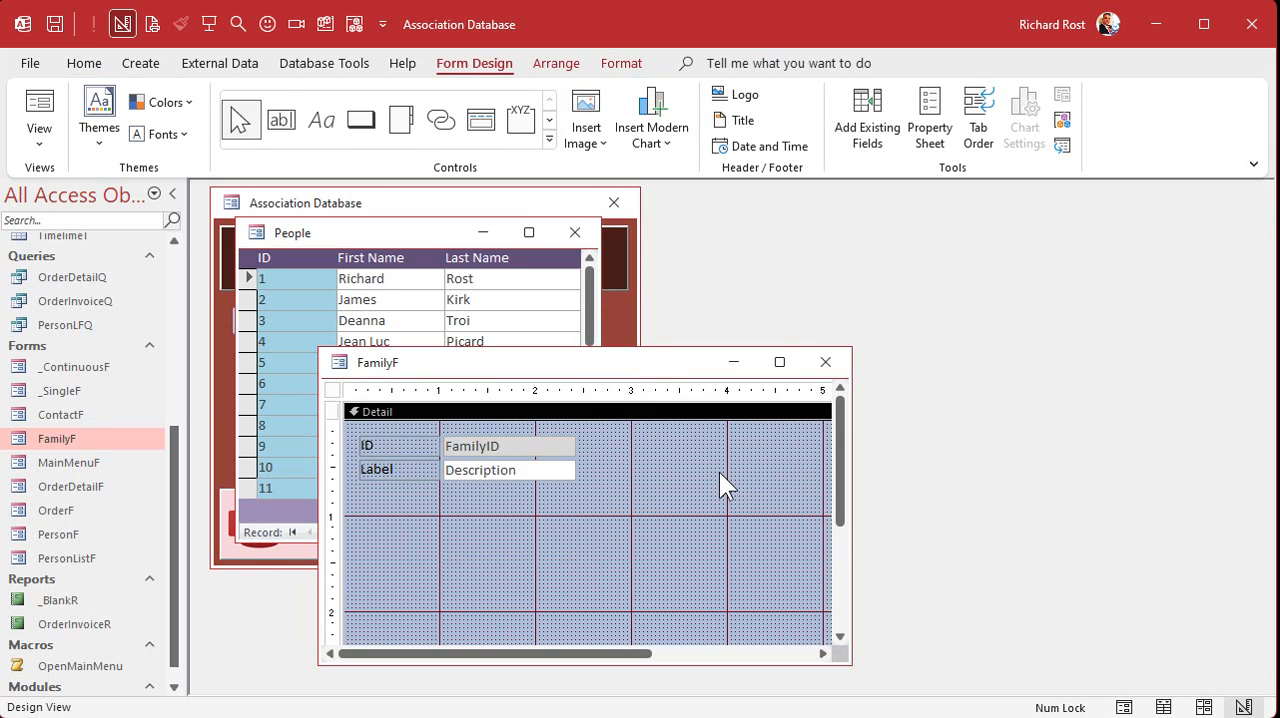
key("ctrl+v")
left_click_drag(654, 351, 611, 247)
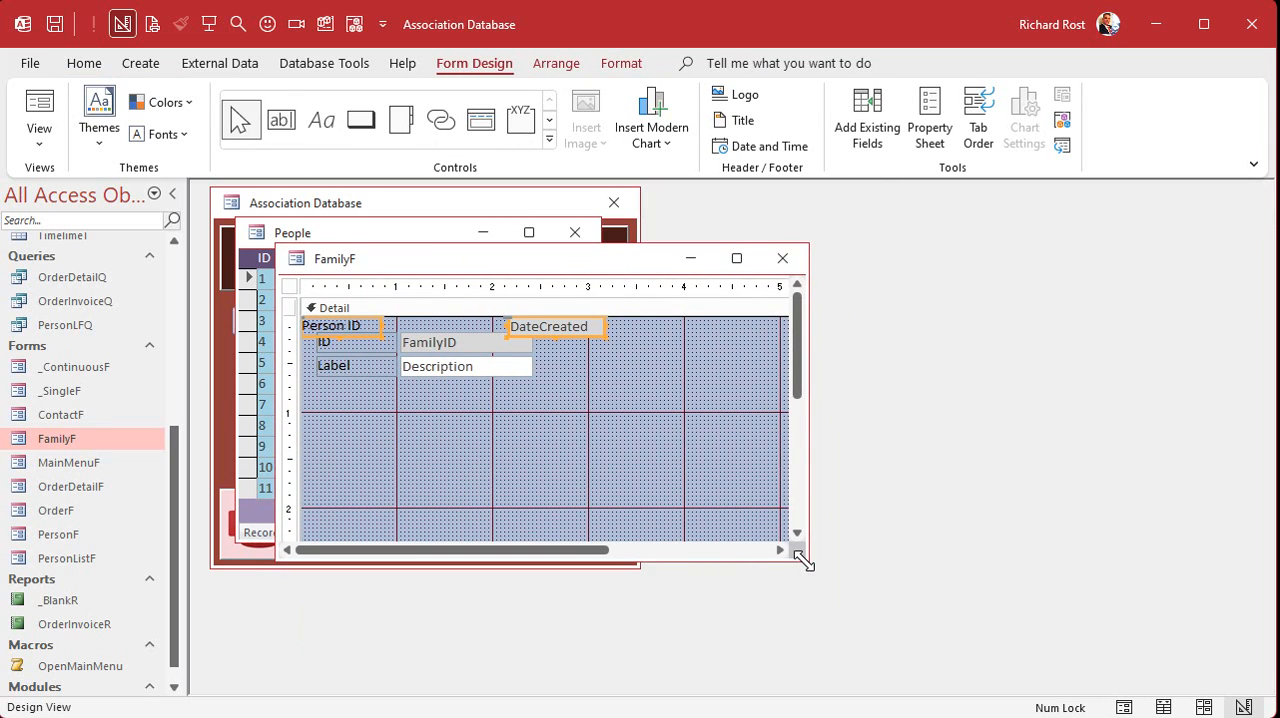
left_click_drag(805, 562, 898, 658)
- Arrange Notes below Description and DateCreated beside a narrowed FamilyID box, and delete the pasted Person ID label
left_click_drag(630, 505, 493, 458)
mouse_move(477, 364)
left_mouse_down()
mouse_move(477, 390)
mouse_move(486, 380)
left_mouse_up()
left_click(530, 343)
left_click_drag(530, 343, 486, 356)
left_click(362, 330)
key("Delete")
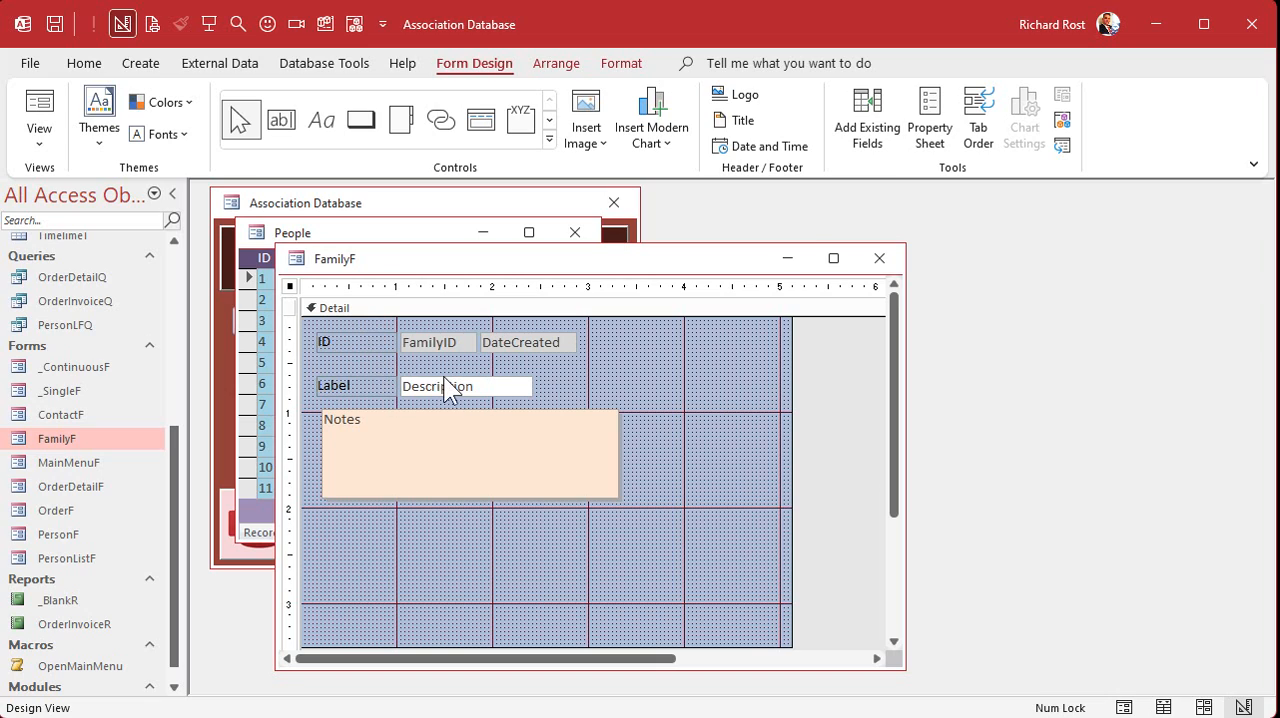
- Move the Description field up directly below FamilyID and change its label to Family Name
left_click(363, 339)
left_click(362, 340)
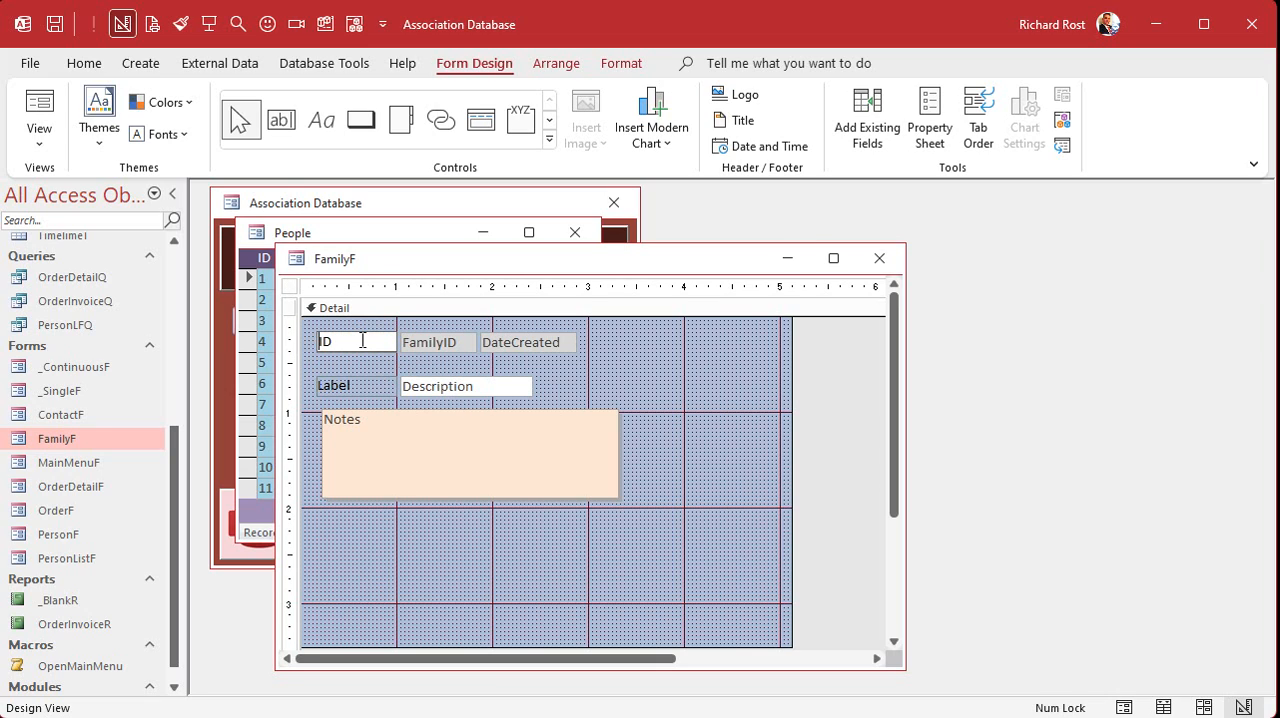
left_click(588, 362)
left_click_drag(464, 377, 466, 357)
double_click(358, 365)
left_click(345, 365)
left_click_drag(354, 366, 300, 373)
type("Family N")
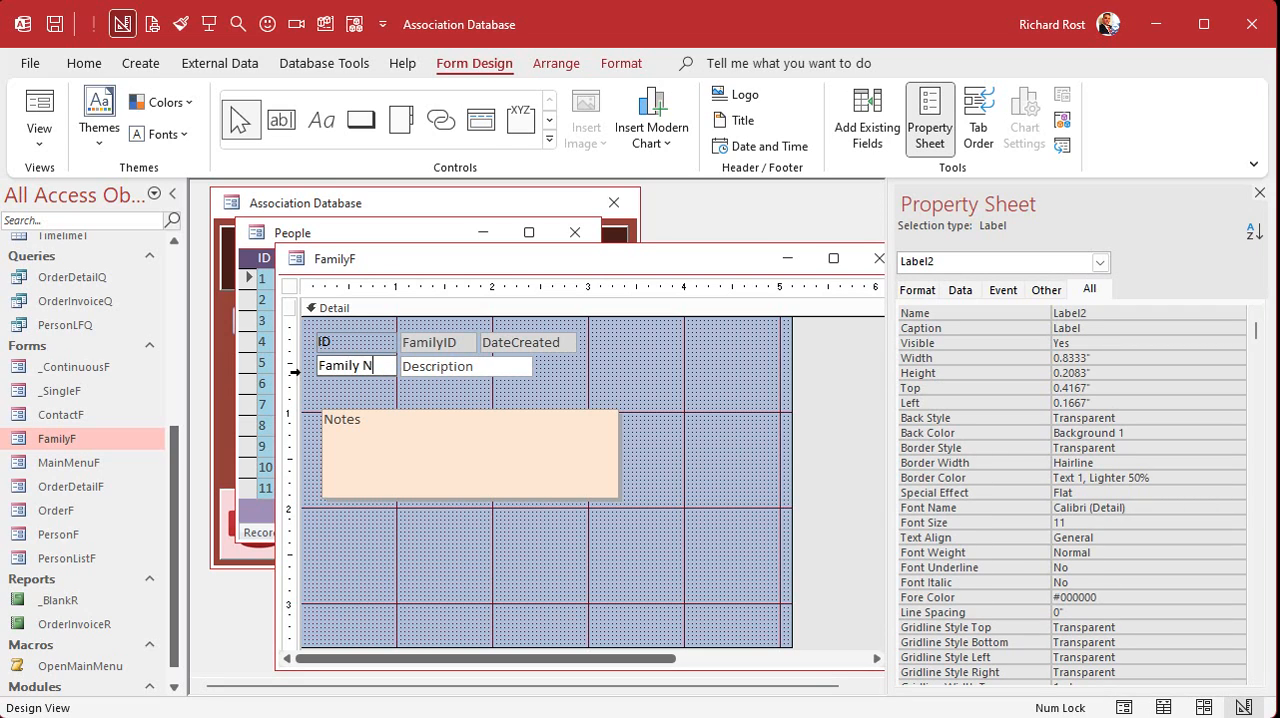
type("ame")
key("Return")
left_click(604, 366)
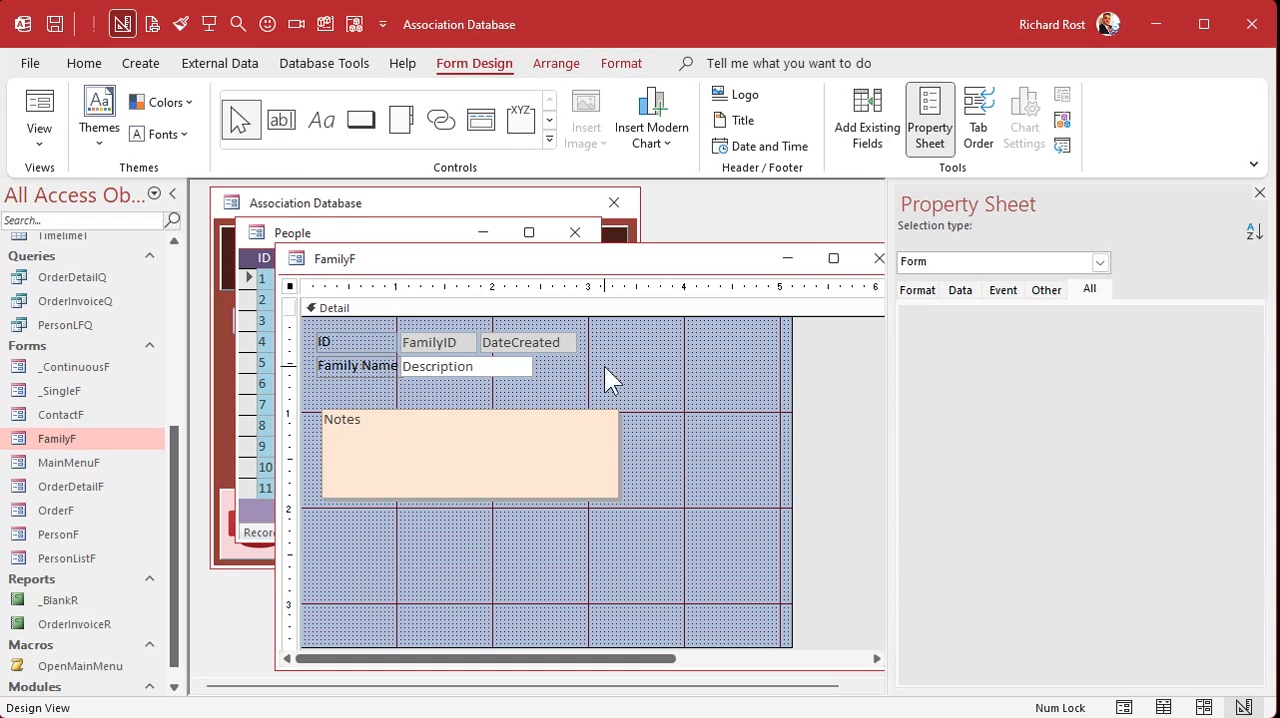
- Pull in the left edges of FamilyID and Description to fit the Family Name label, and extend Description to DateCreated's right edge
left_click(466, 357)
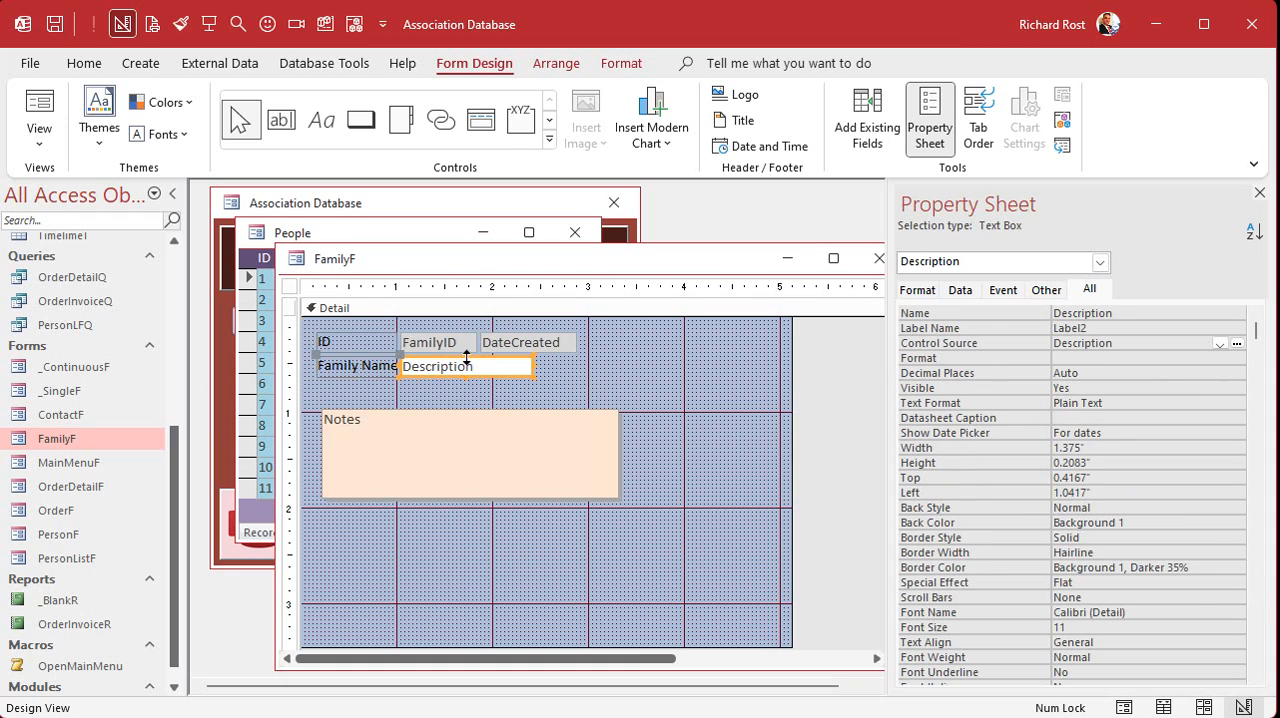
left_click(400, 366)
left_click(406, 342)
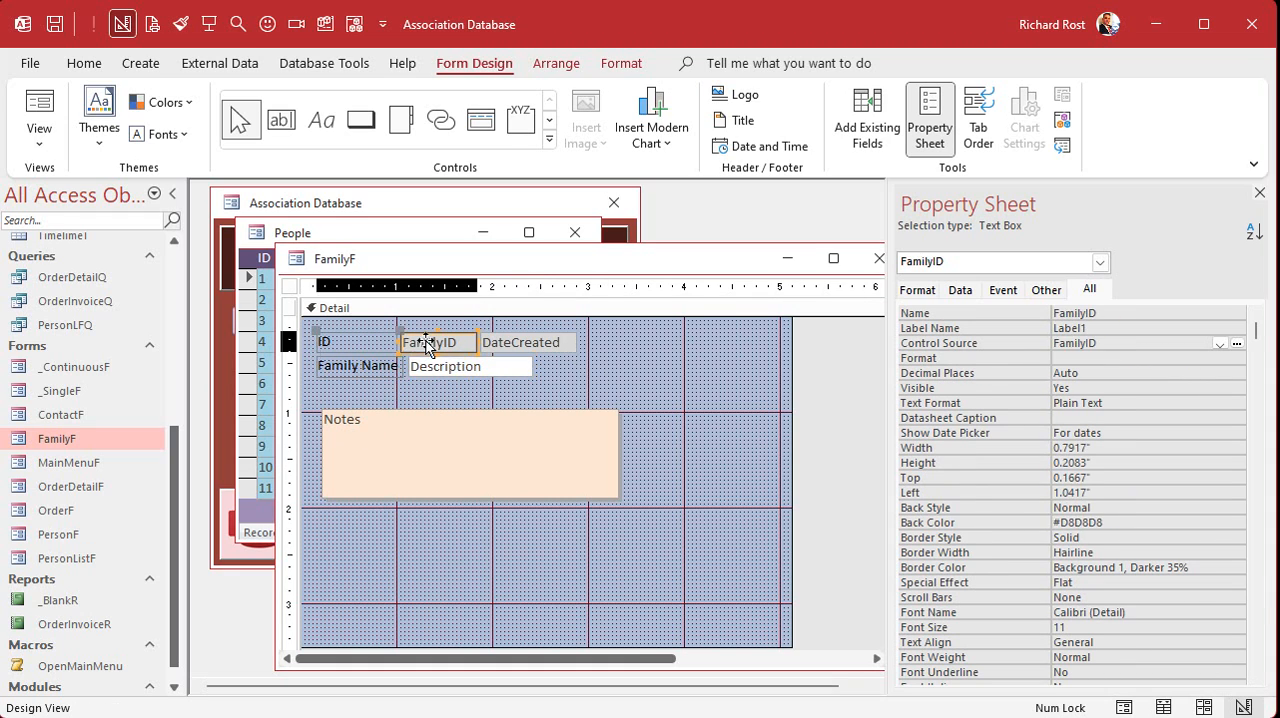
left_click(406, 342)
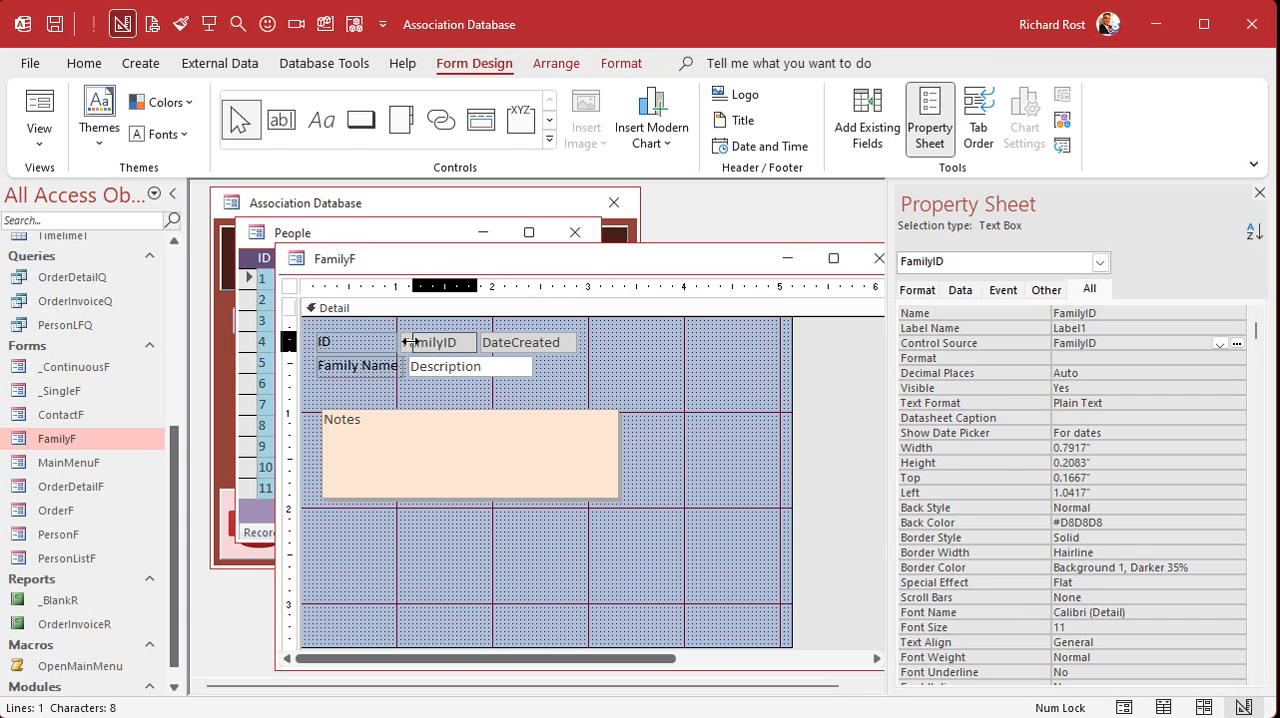
left_click_drag(407, 342, 413, 343)
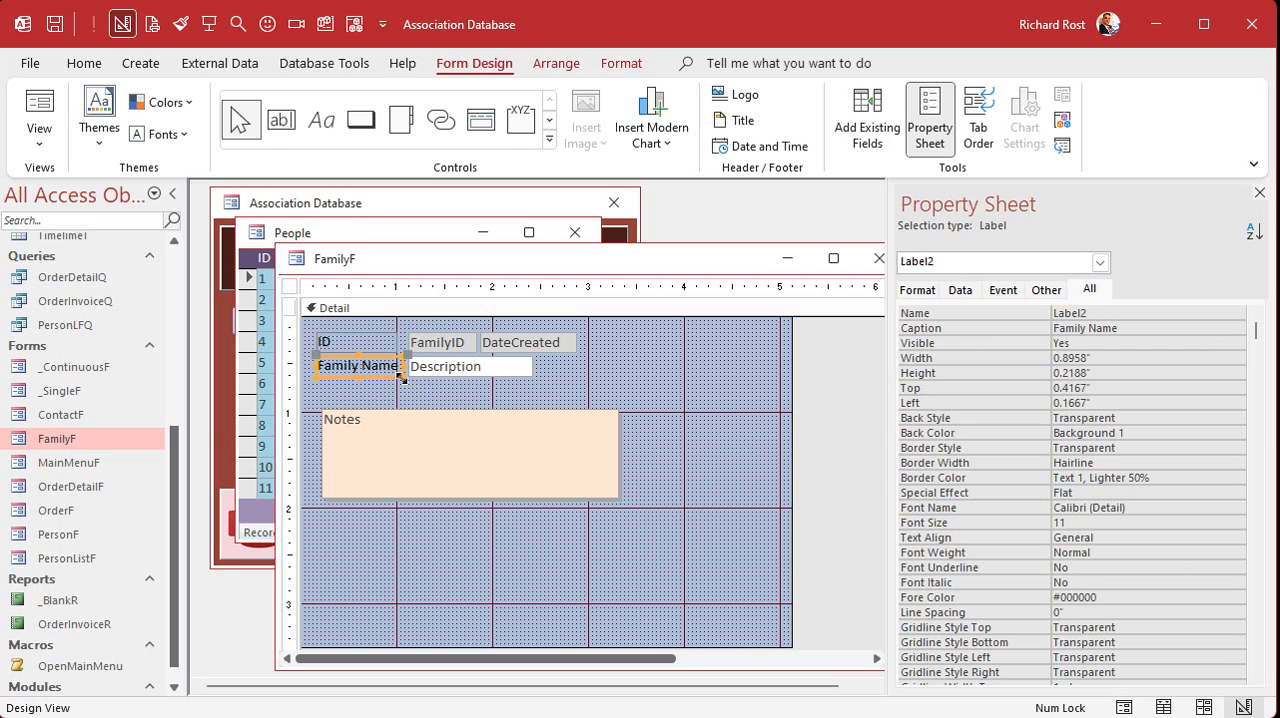
double_click(402, 378)
left_click(424, 394)
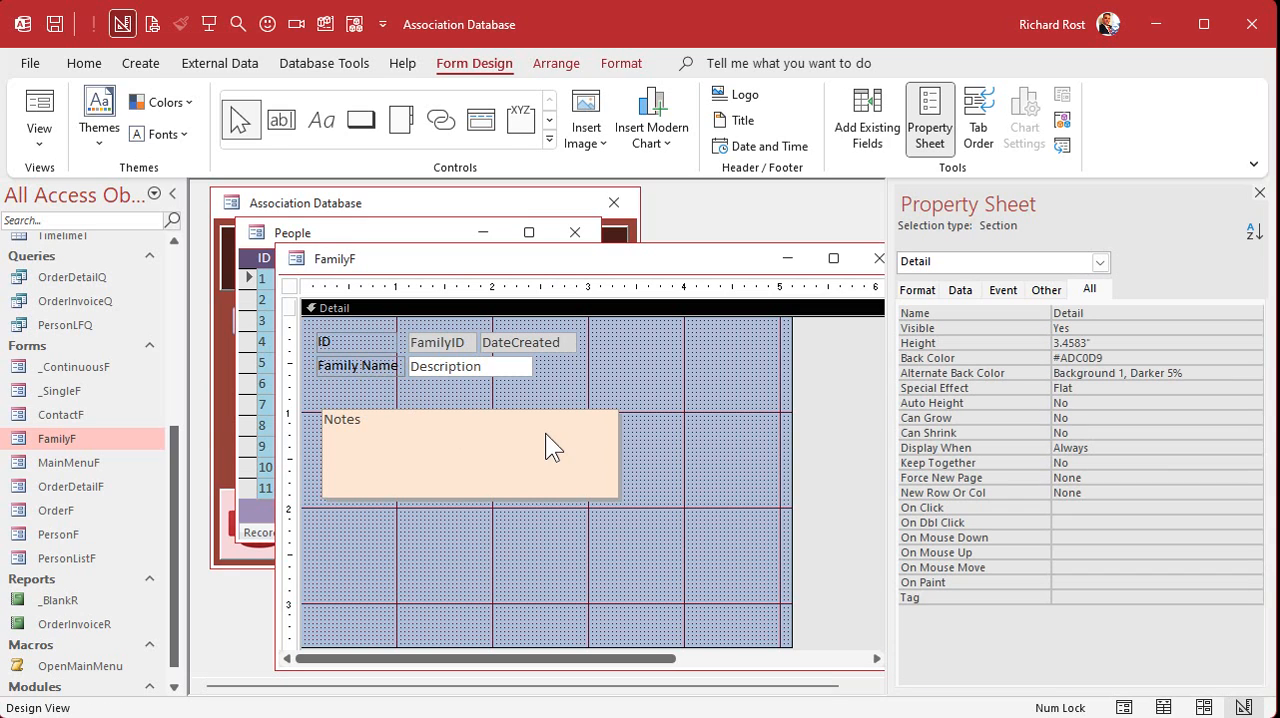
left_click(490, 371)
left_click_drag(532, 368, 572, 368)
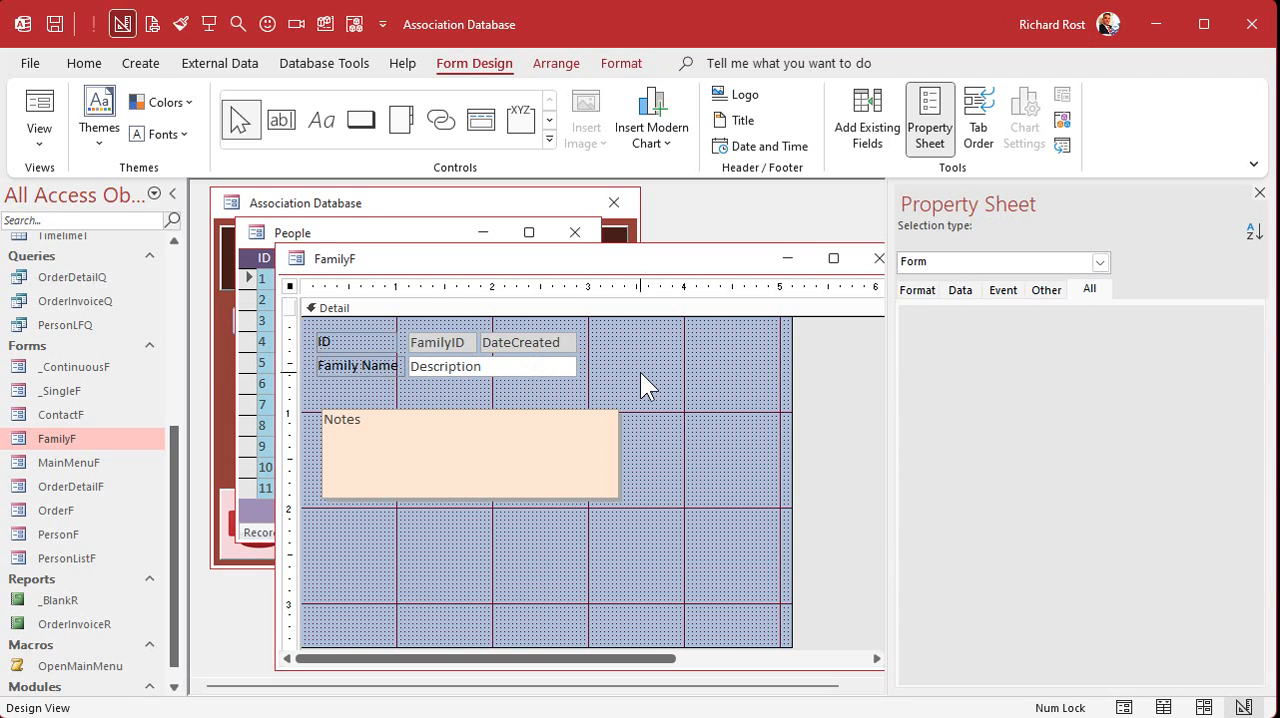
- Show the fields available to FamilyF and select HeadPersonID among them
left_click(640, 372)
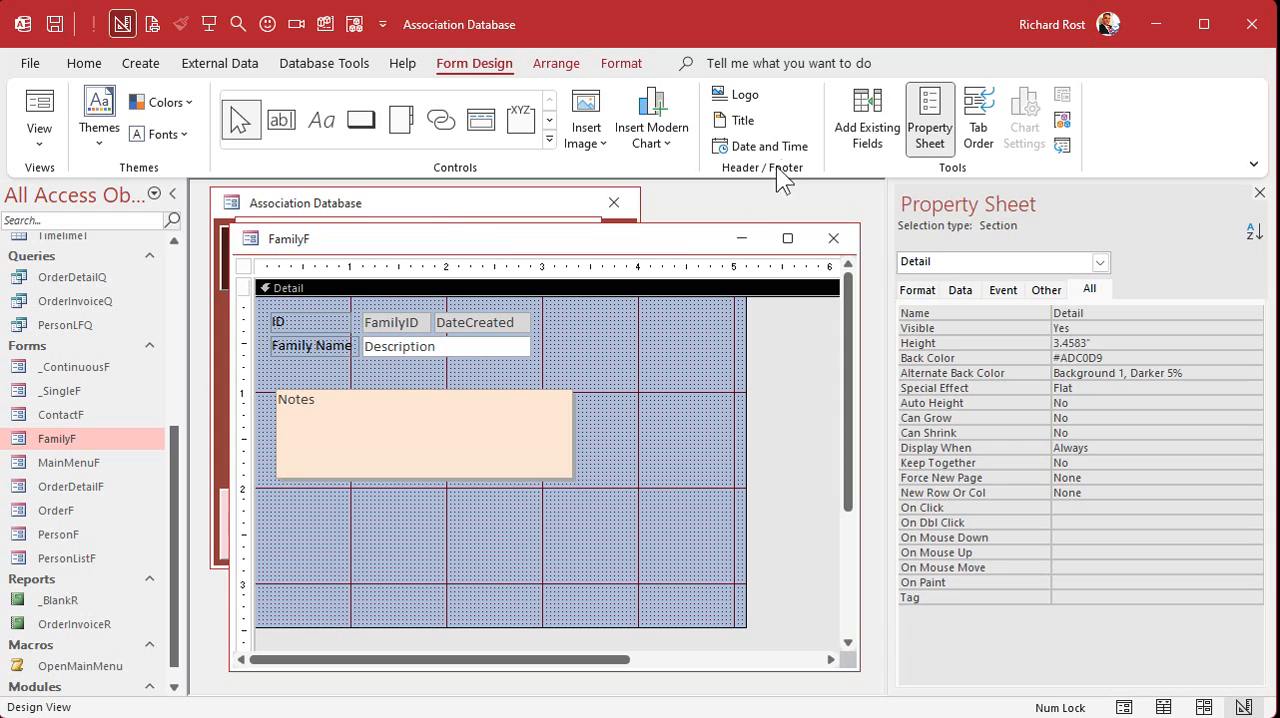
left_click(866, 125)
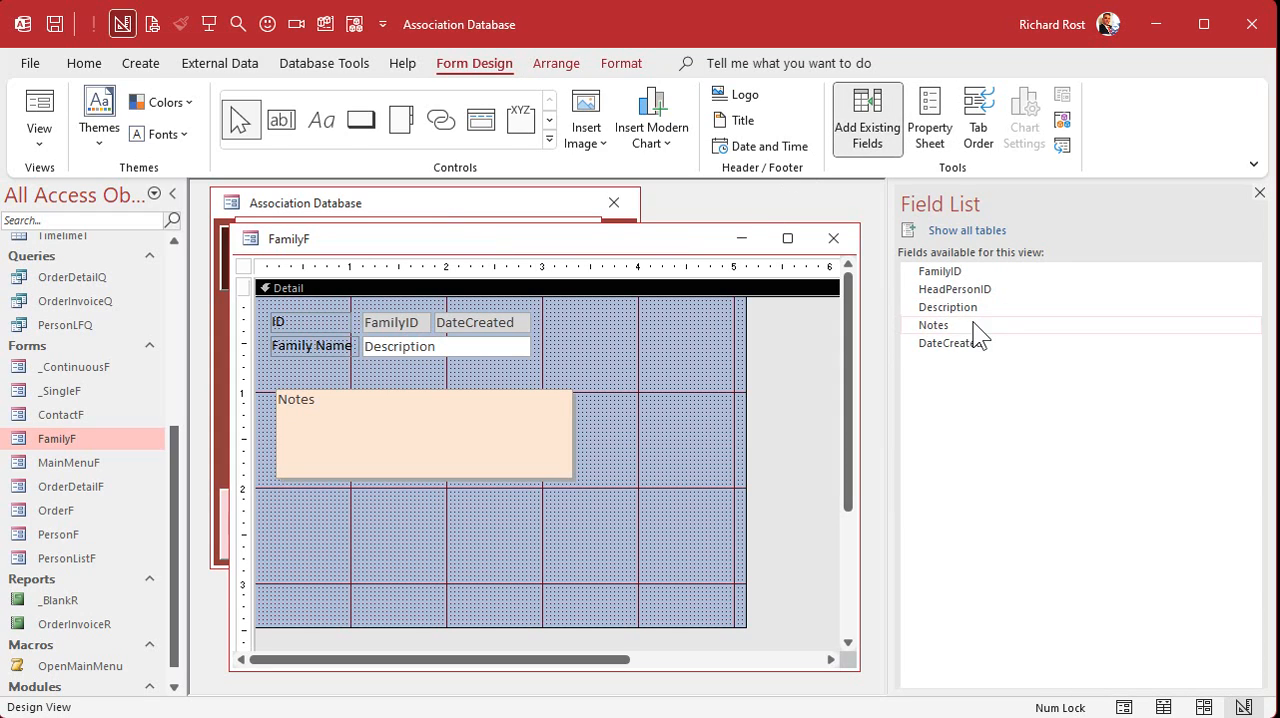
left_click(964, 289)
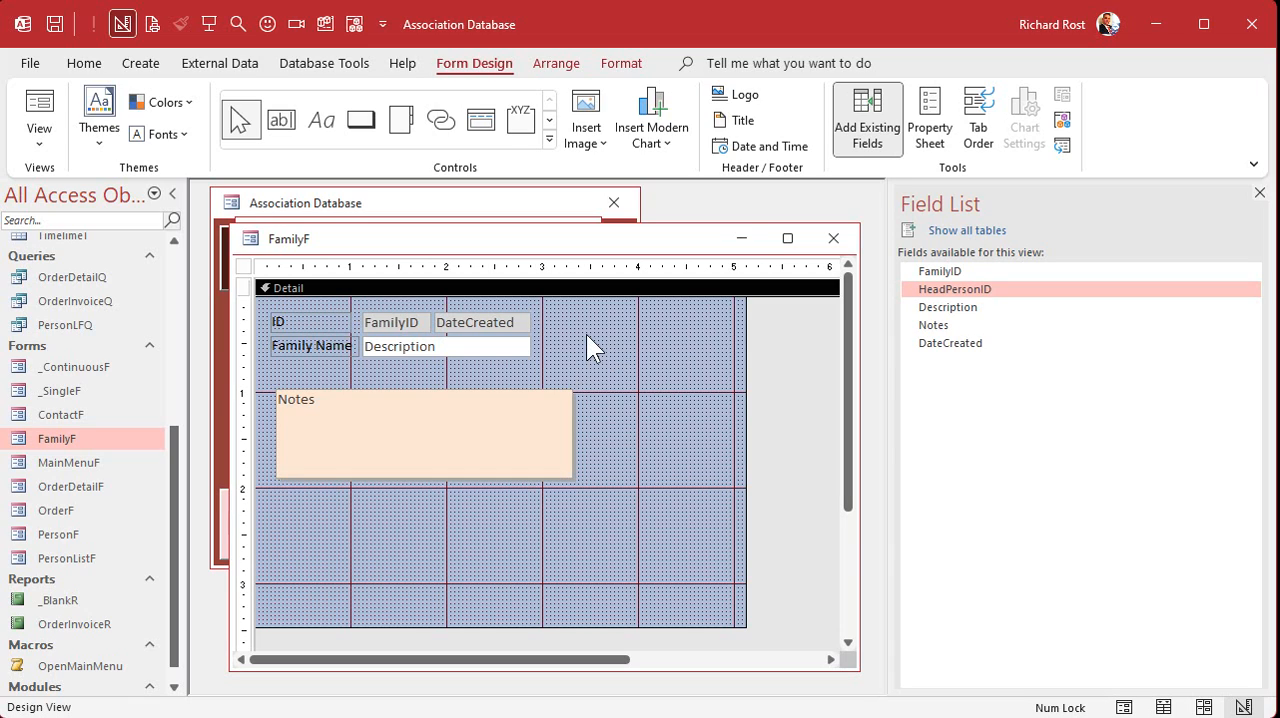
- Add the FamilyID field from PersonT to the PersonLFQ query, run it, and close the query
double_click(73, 324)
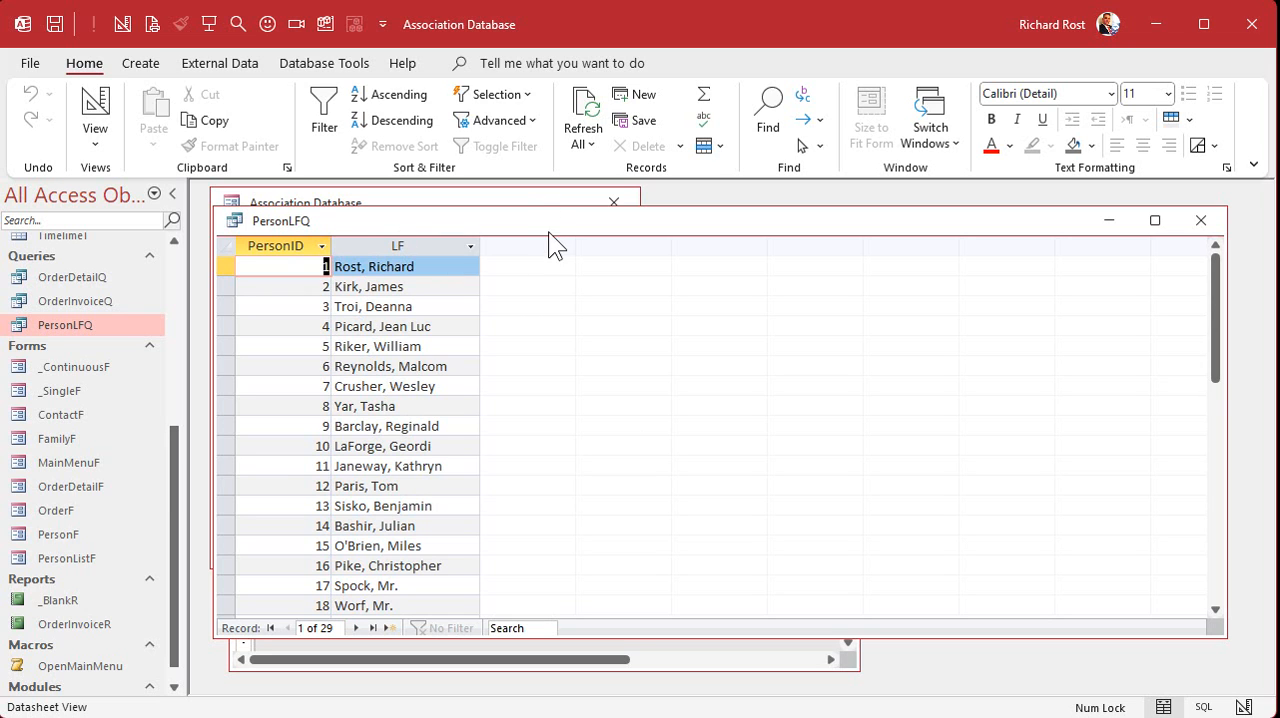
left_click(633, 325)
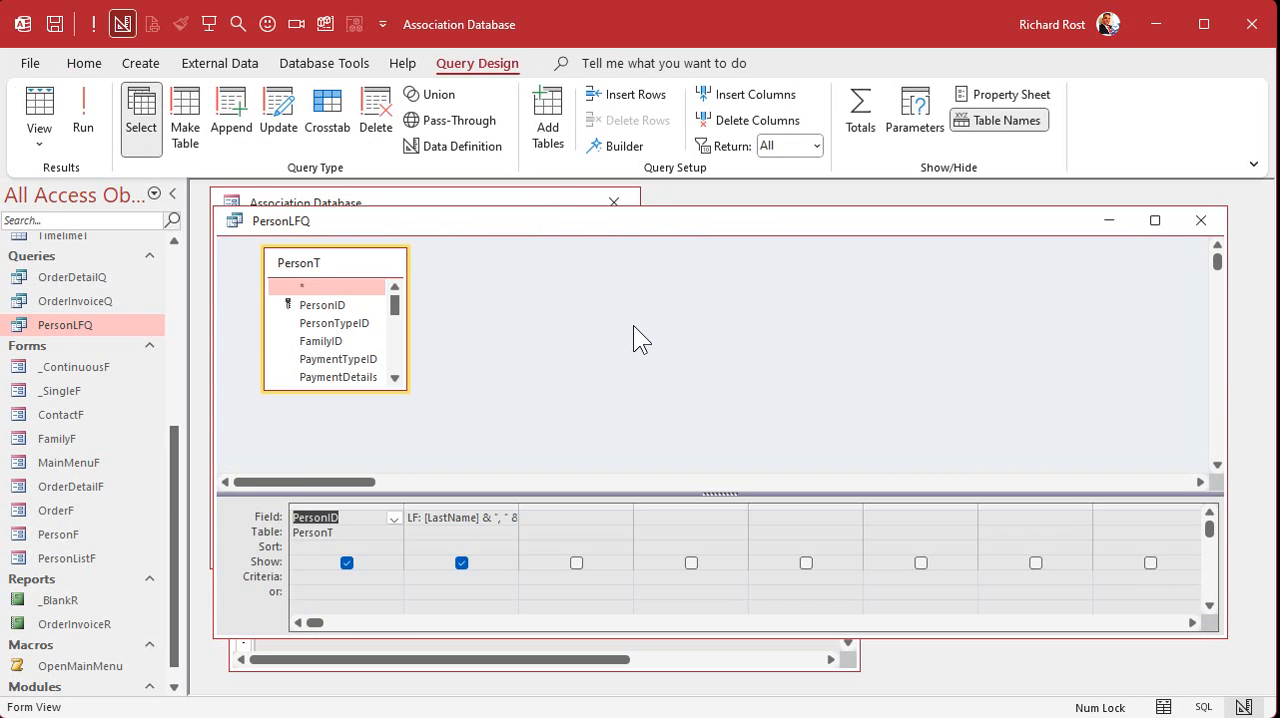
left_click_drag(406, 388, 533, 458)
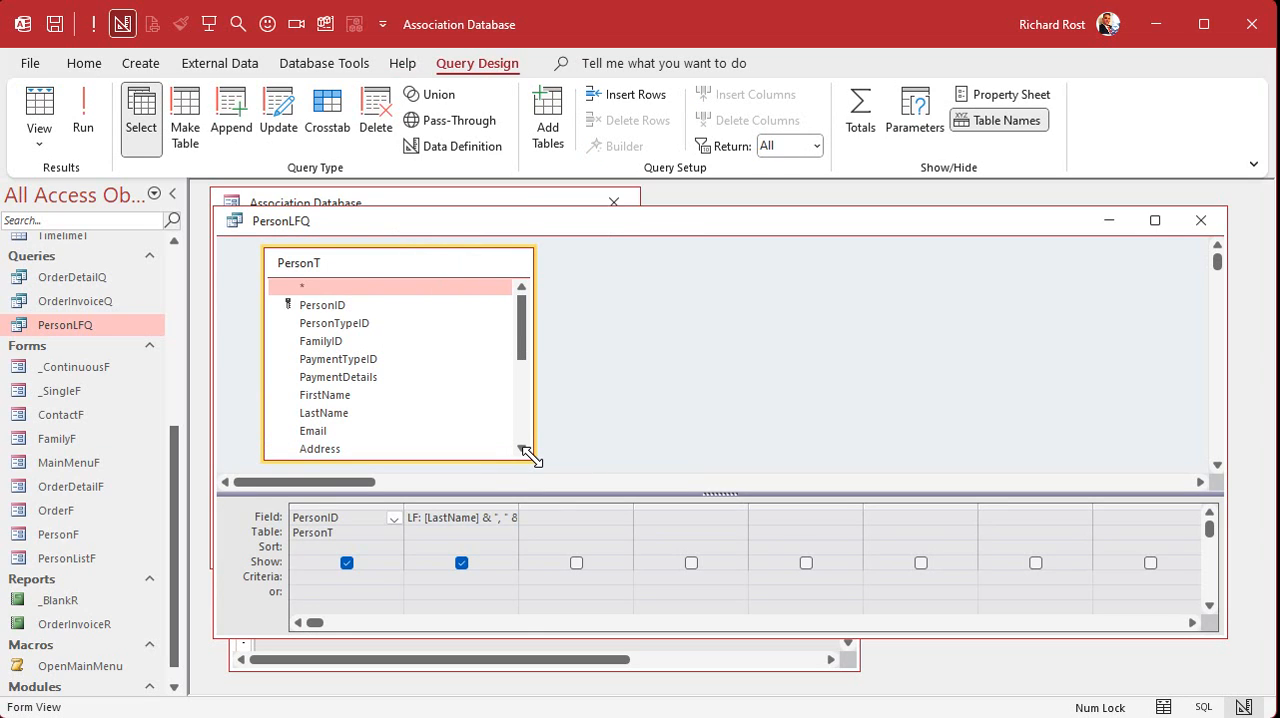
double_click(357, 341)
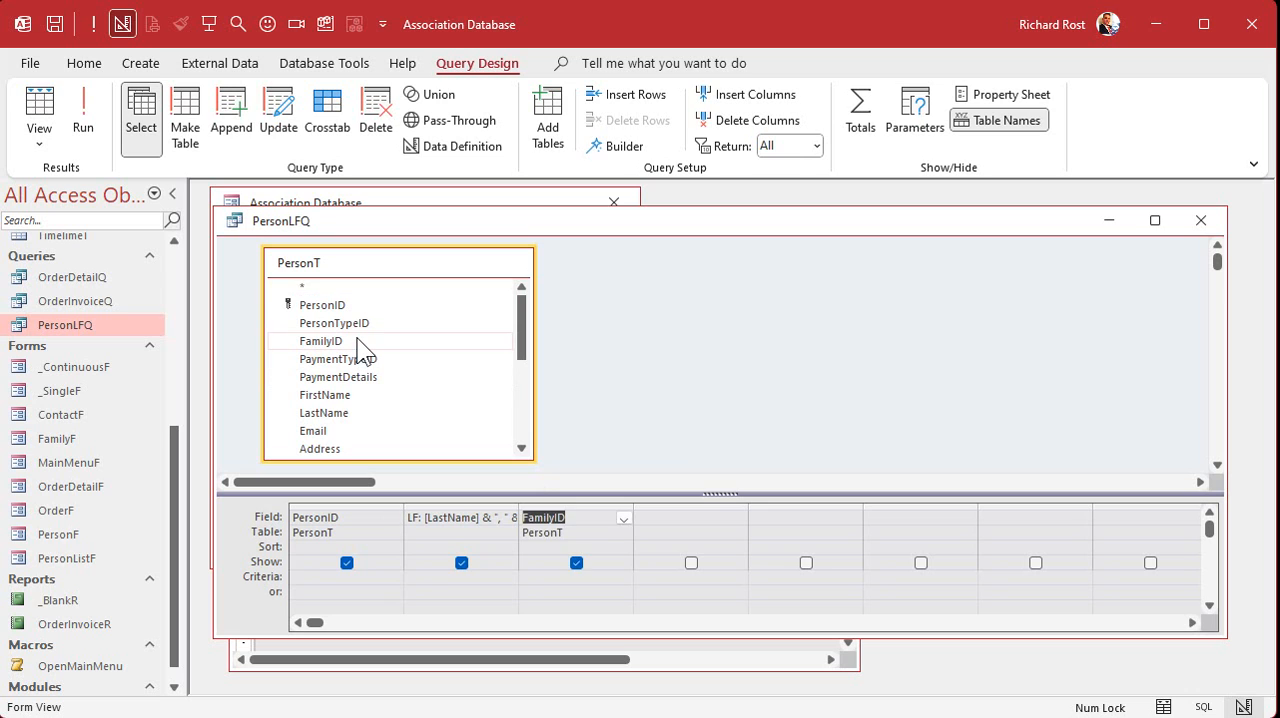
left_click(84, 112)
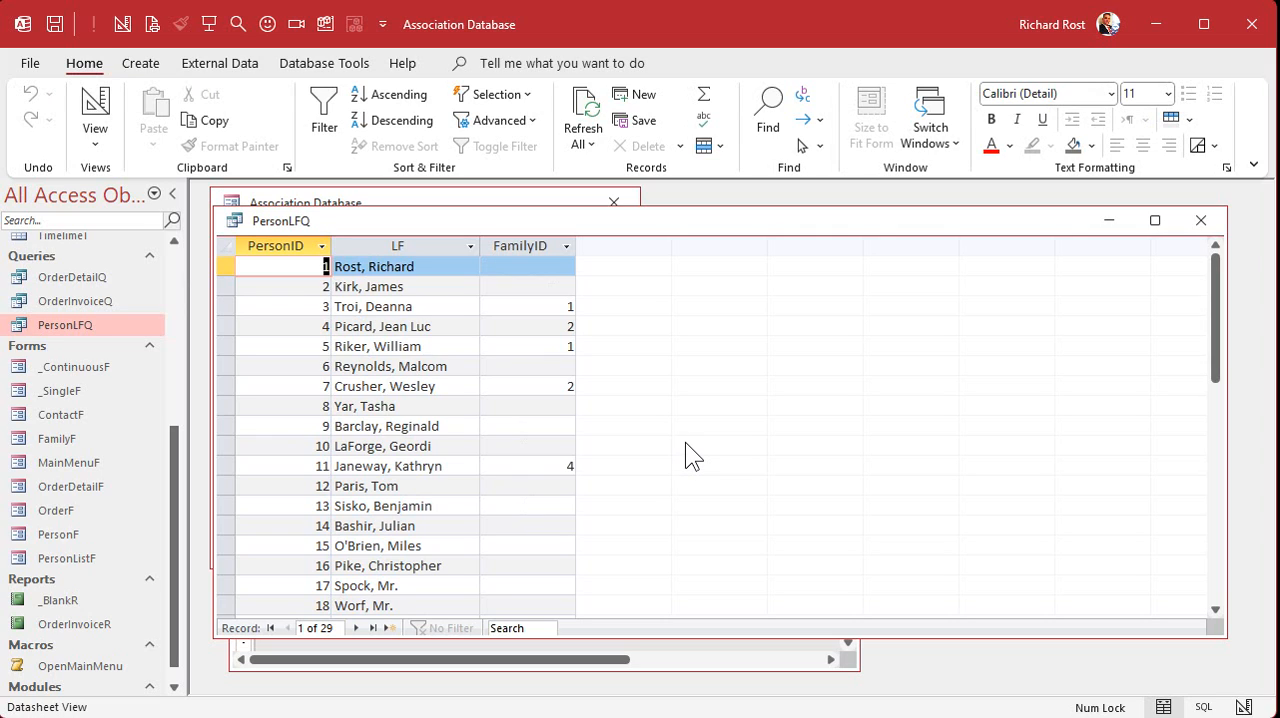
left_click(1200, 216)
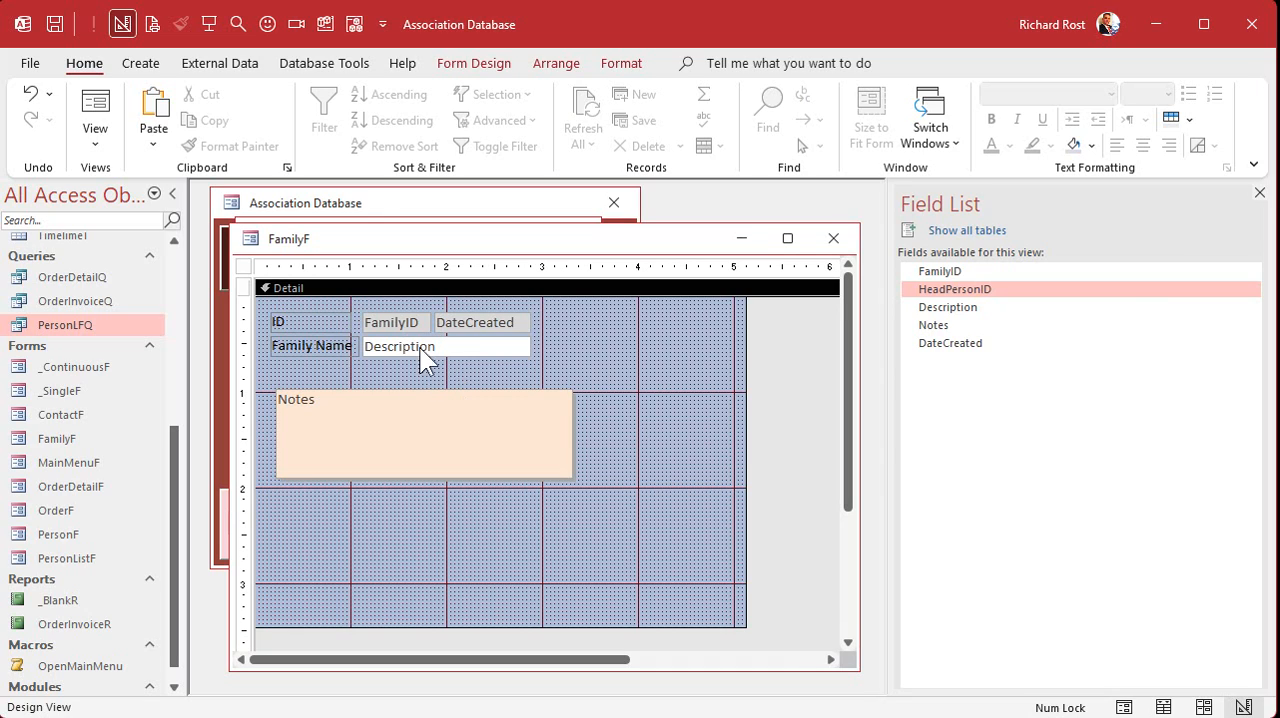
- Place a combo box below Description on FamilyF that gets its values from the PersonLFQ query
left_click(480, 70)
left_click(549, 140)
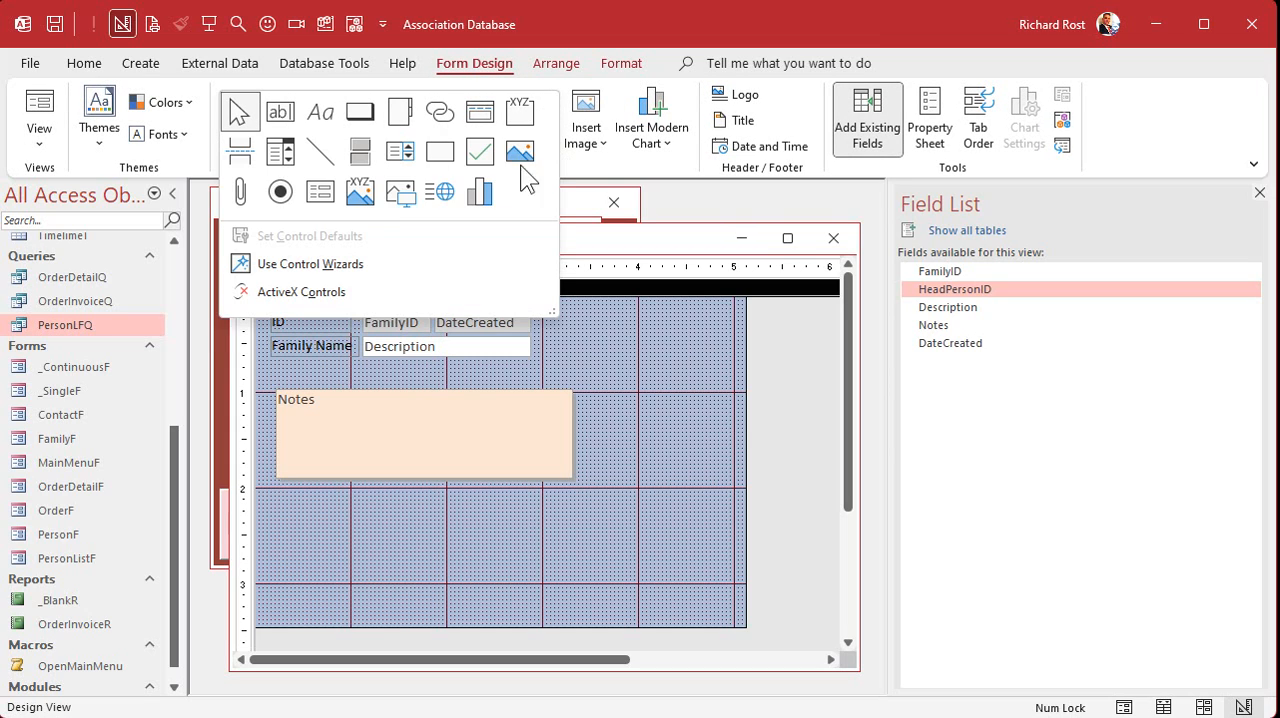
left_click(277, 137)
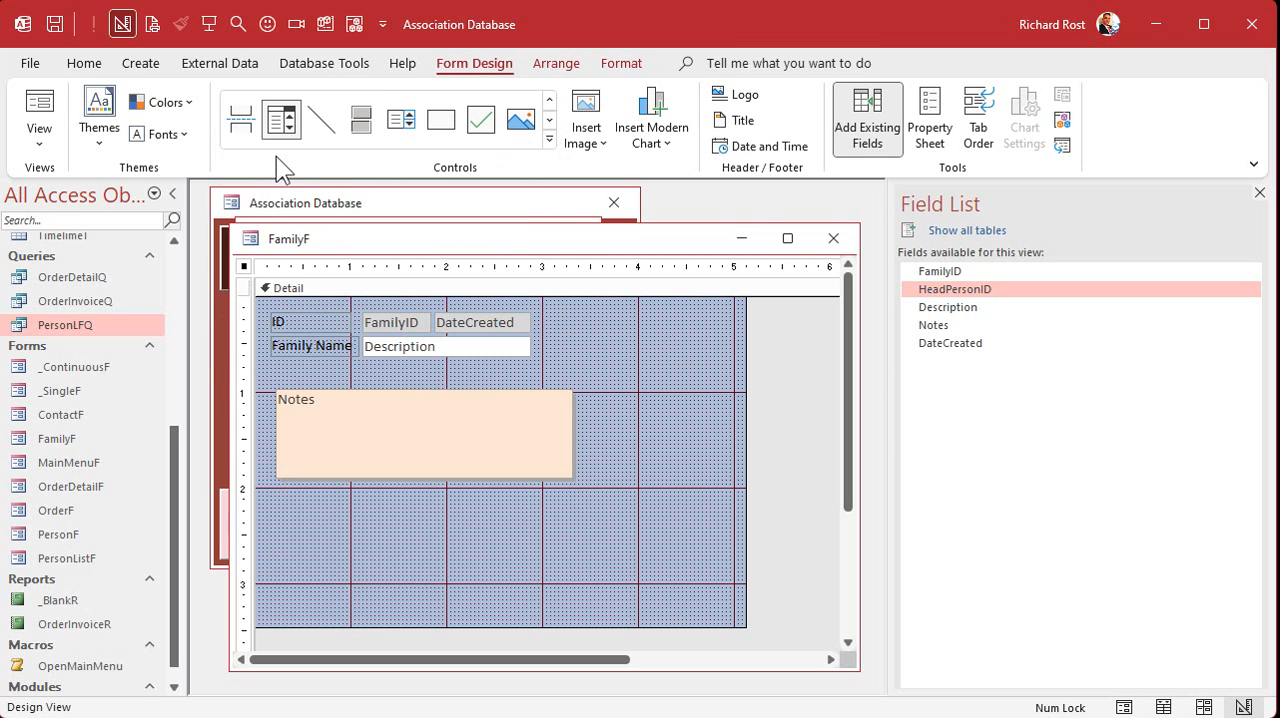
left_click(364, 358)
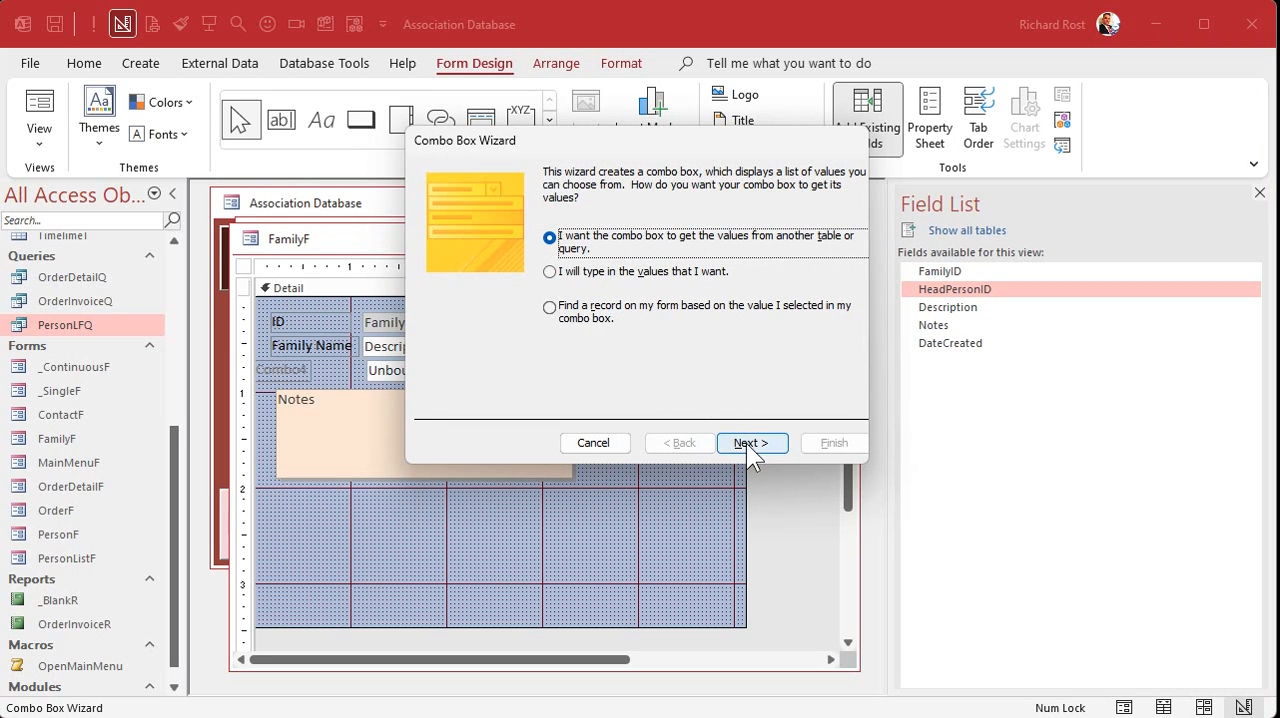
left_click(746, 443)
left_click(668, 362)
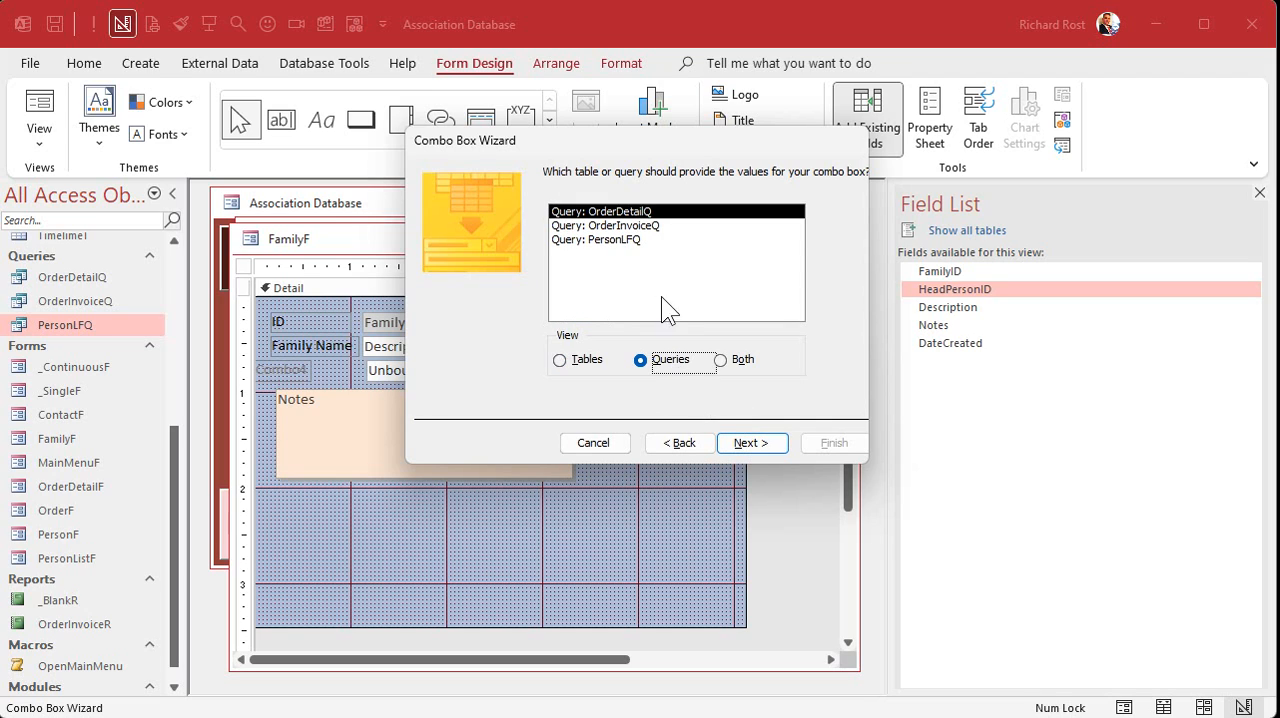
left_click(650, 240)
left_click(749, 442)
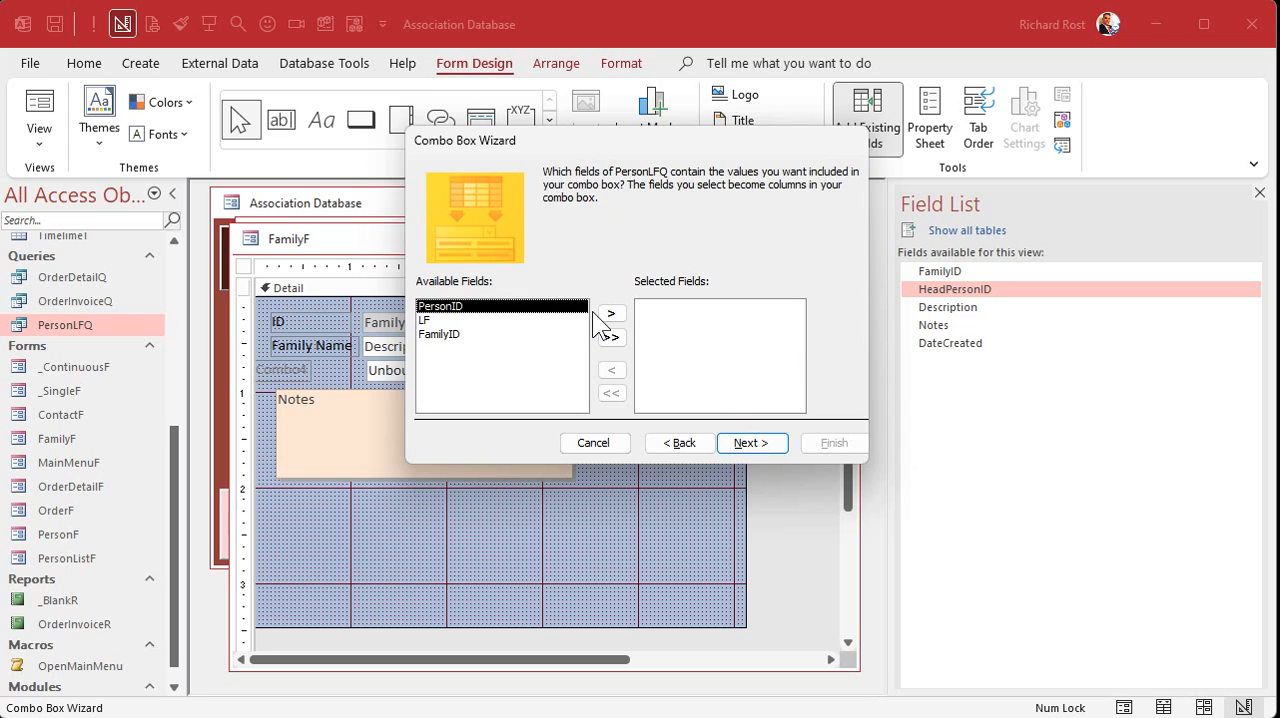
- Include only PersonID and LF as the combo box's fields and sort the list ascending by LF
left_click(612, 313)
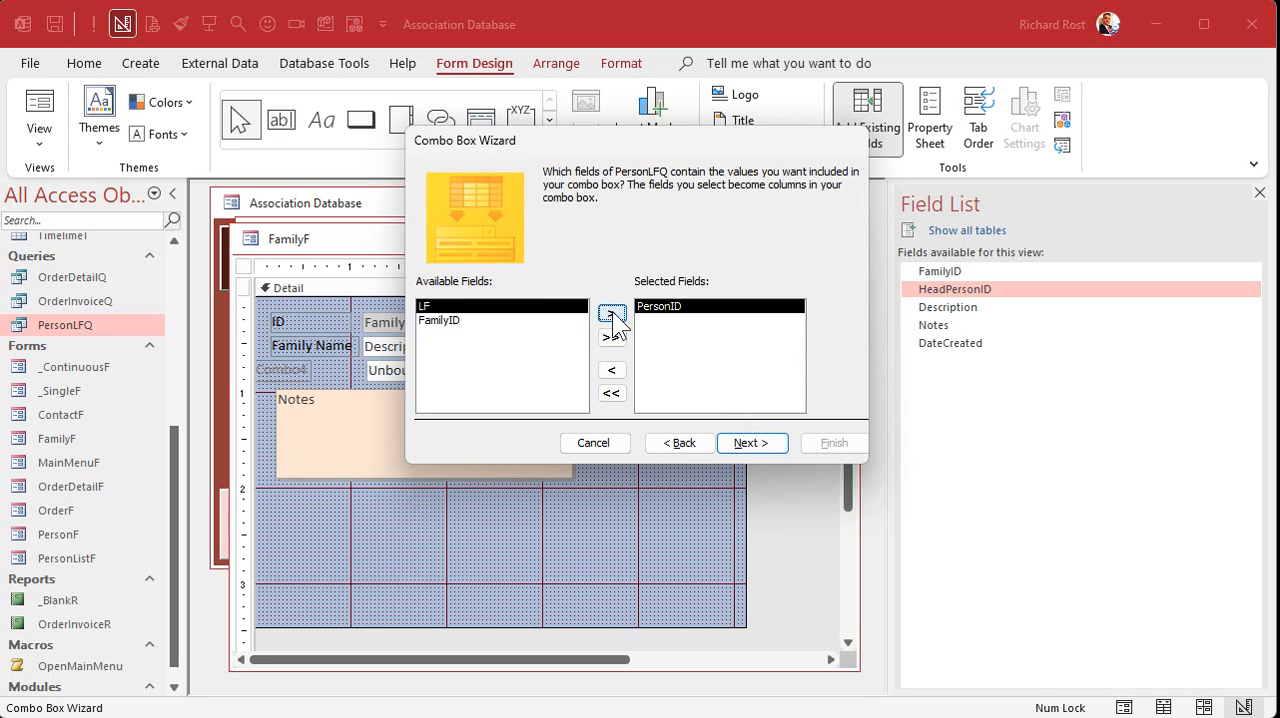
left_click(612, 313)
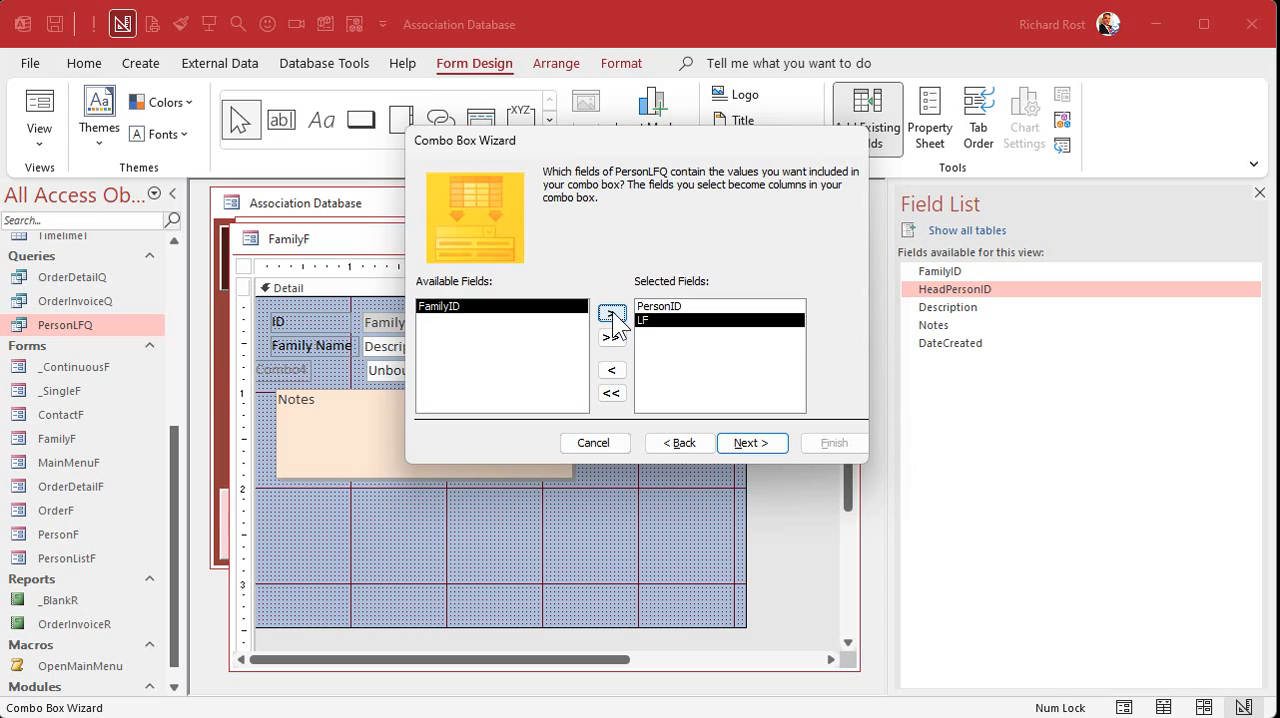
left_click(612, 313)
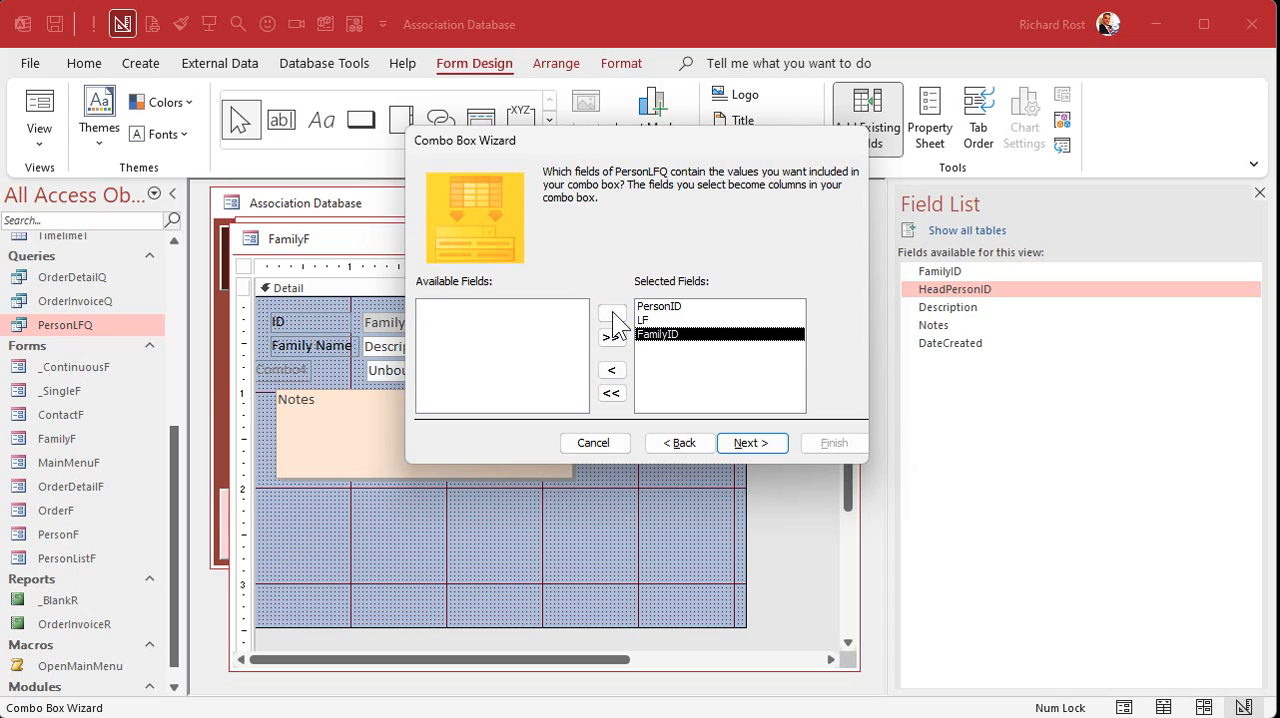
left_click(612, 373)
left_click(758, 445)
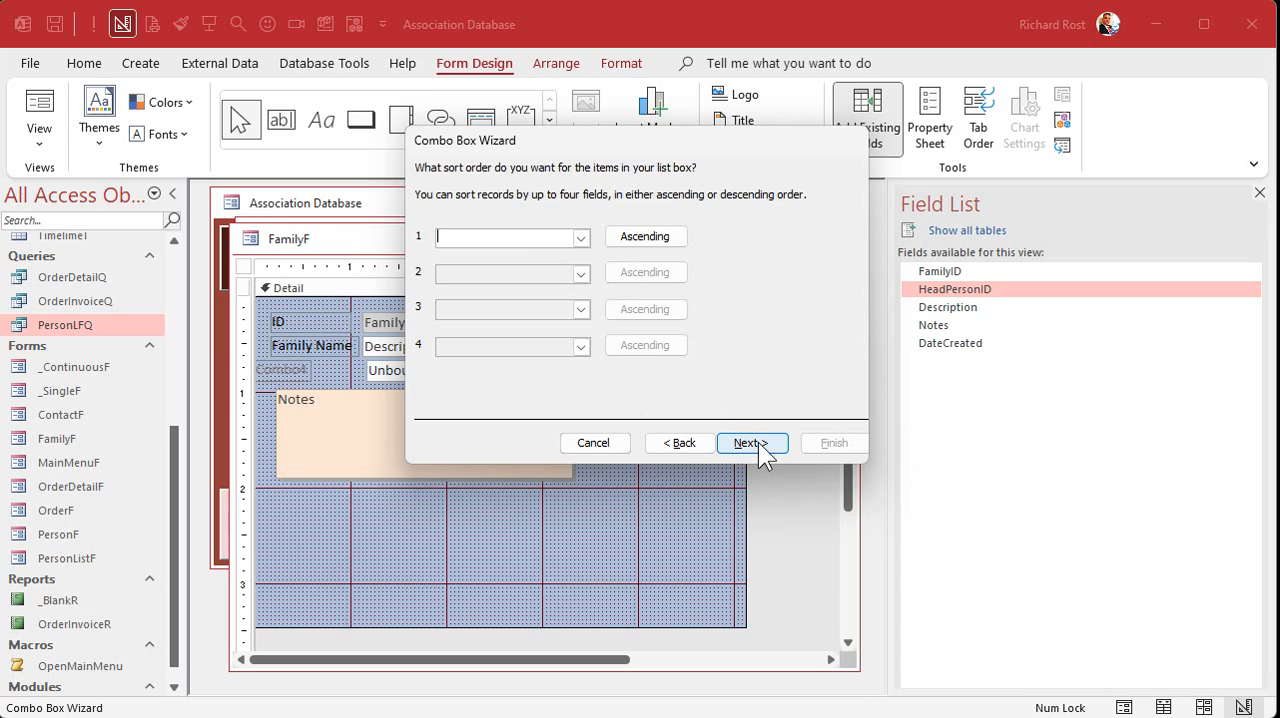
left_click(578, 239)
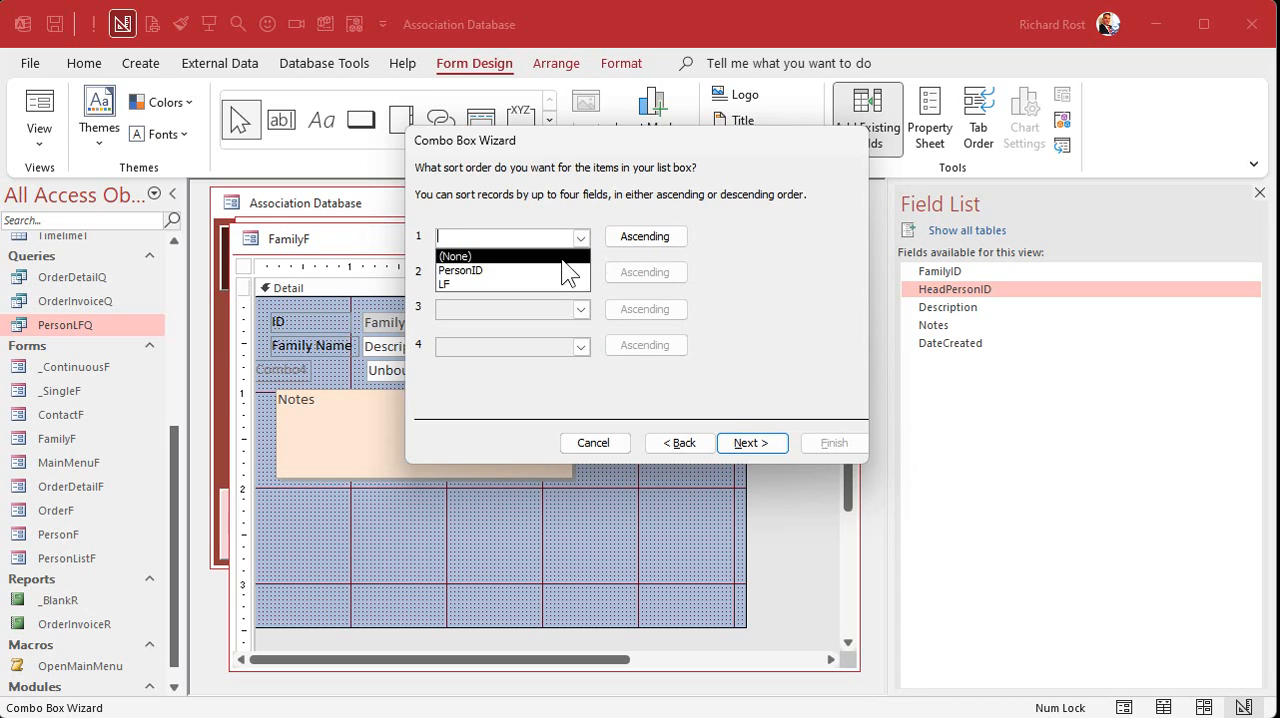
left_click(546, 284)
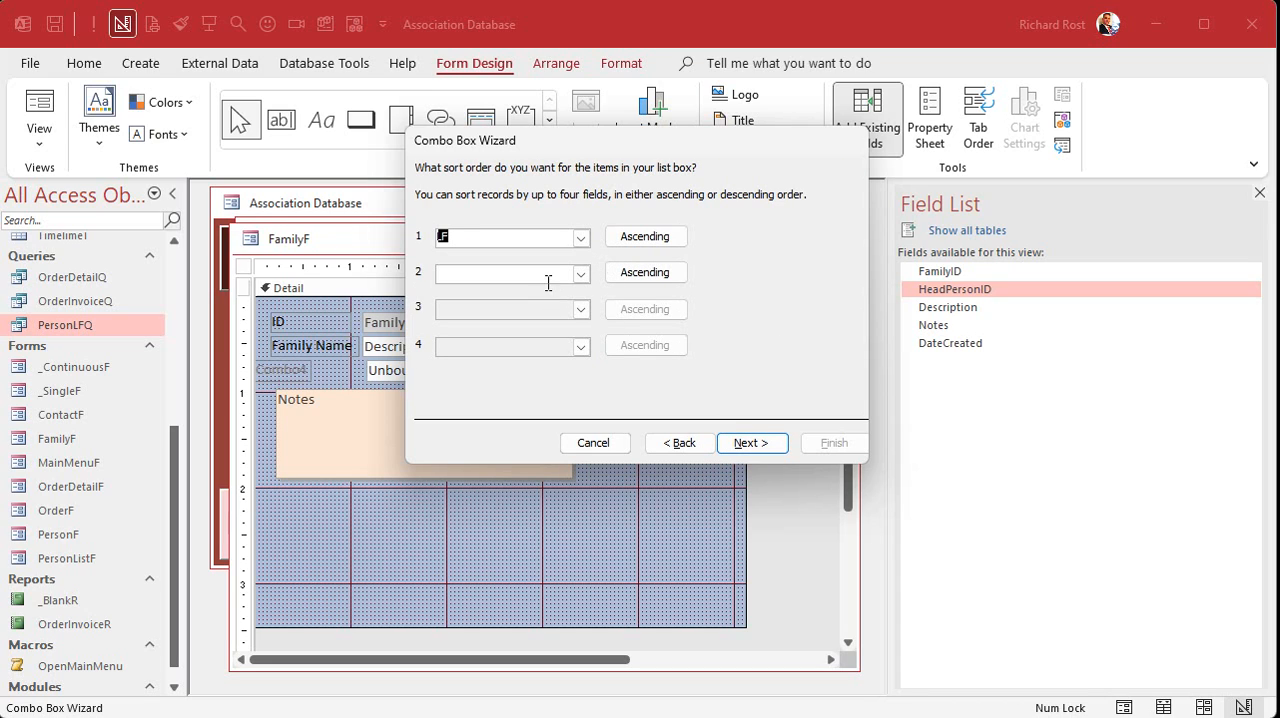
left_click(752, 443)
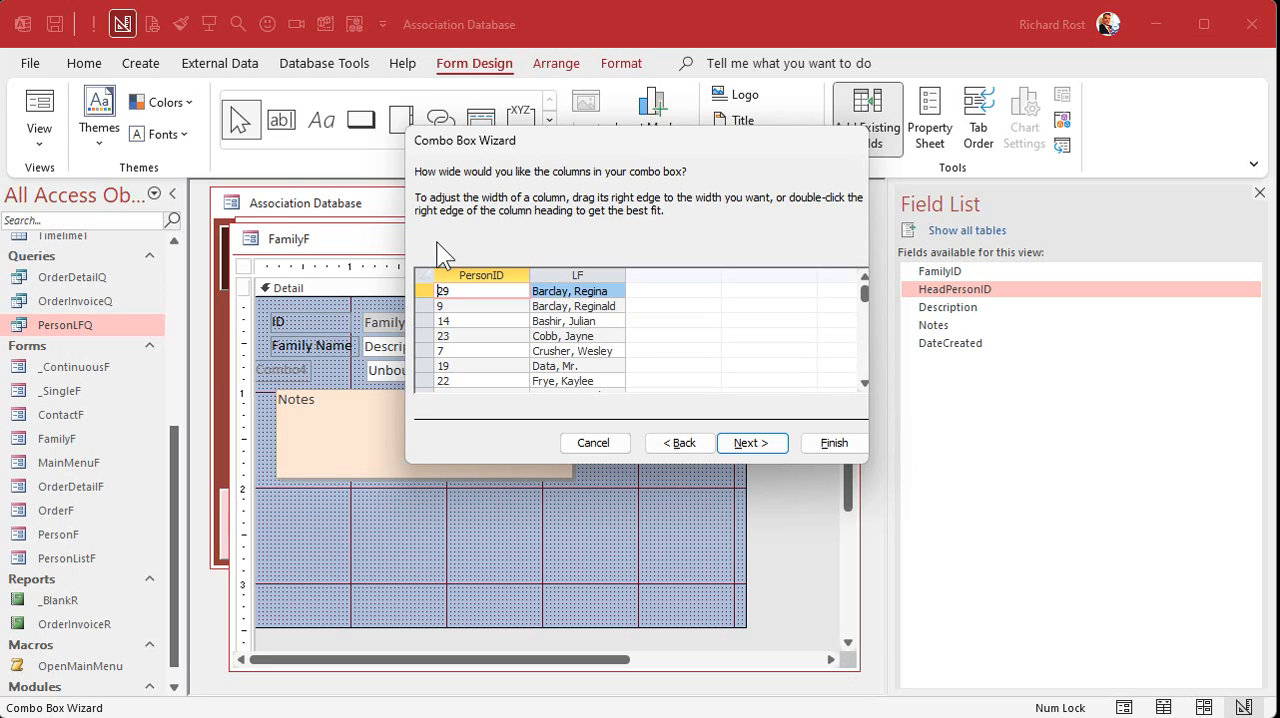
- Hide the combo box's PersonID column by collapsing its width, and fit the LF column to its contents
left_click_drag(528, 275, 425, 283)
double_click(531, 271)
left_click(745, 443)
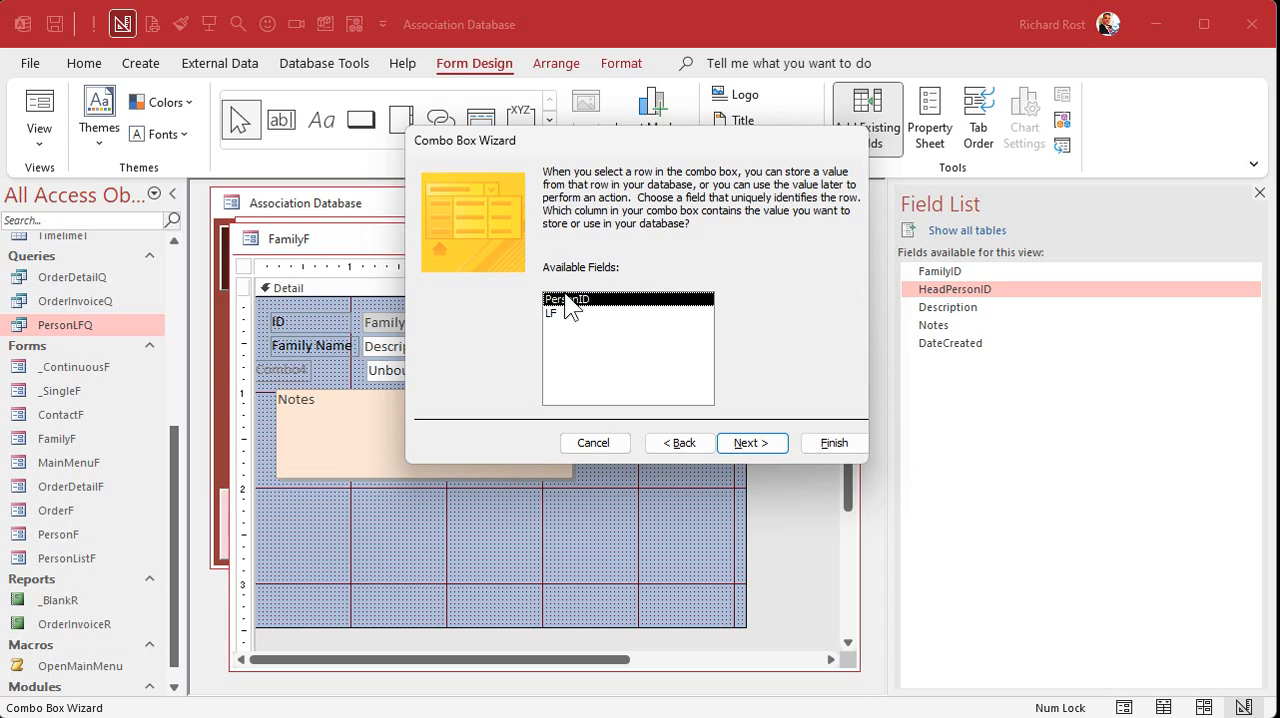
- Keep PersonID as the combo box's value column and store the selected value in the HeadPersonID field
left_click(752, 443)
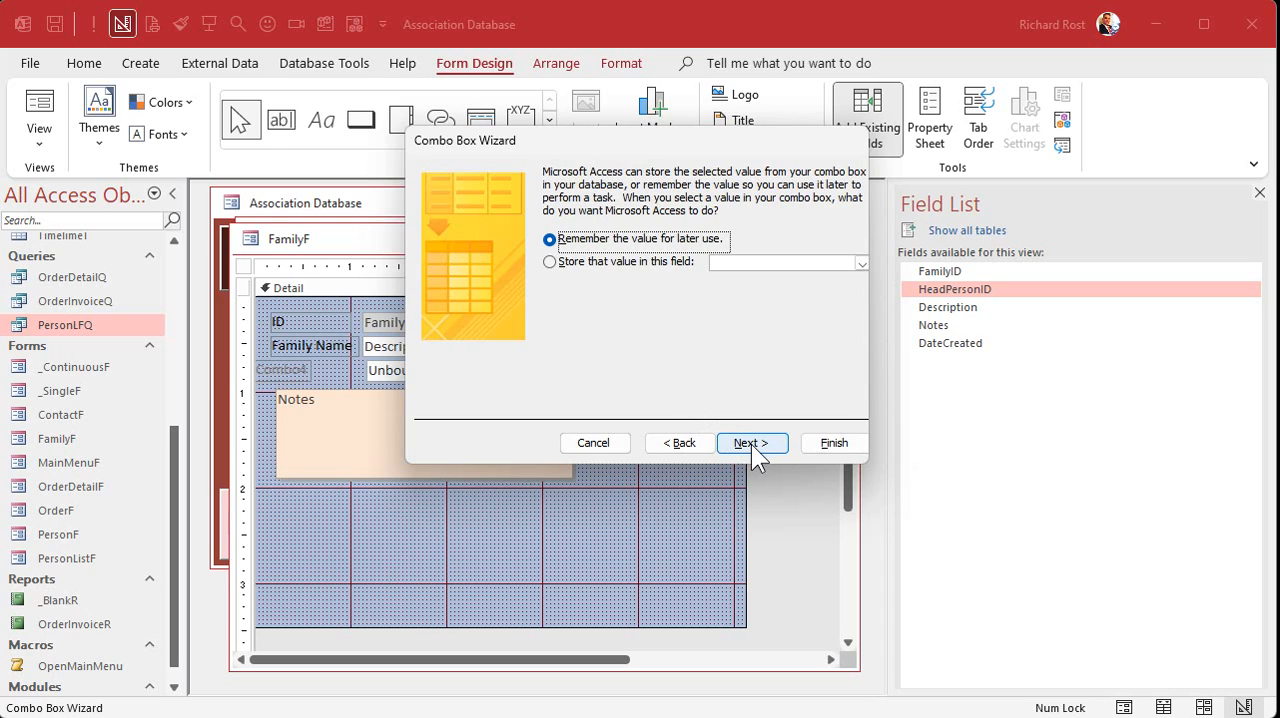
left_click(603, 257)
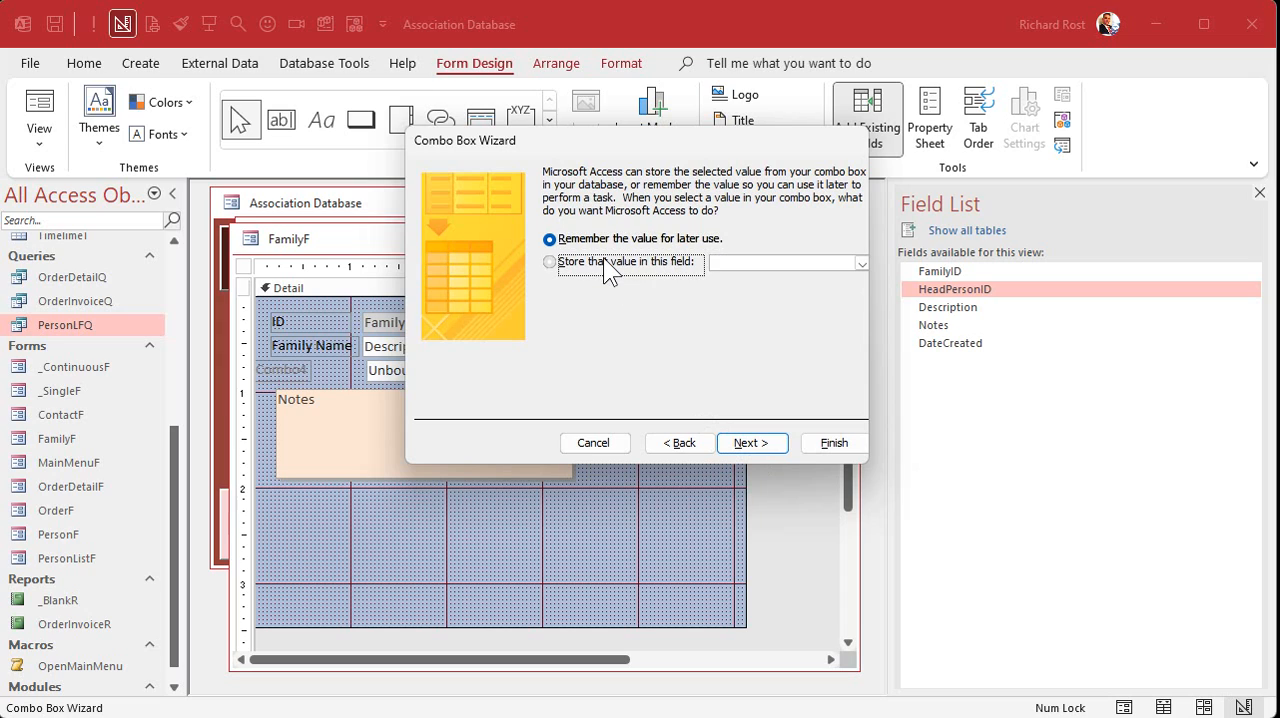
left_click(861, 263)
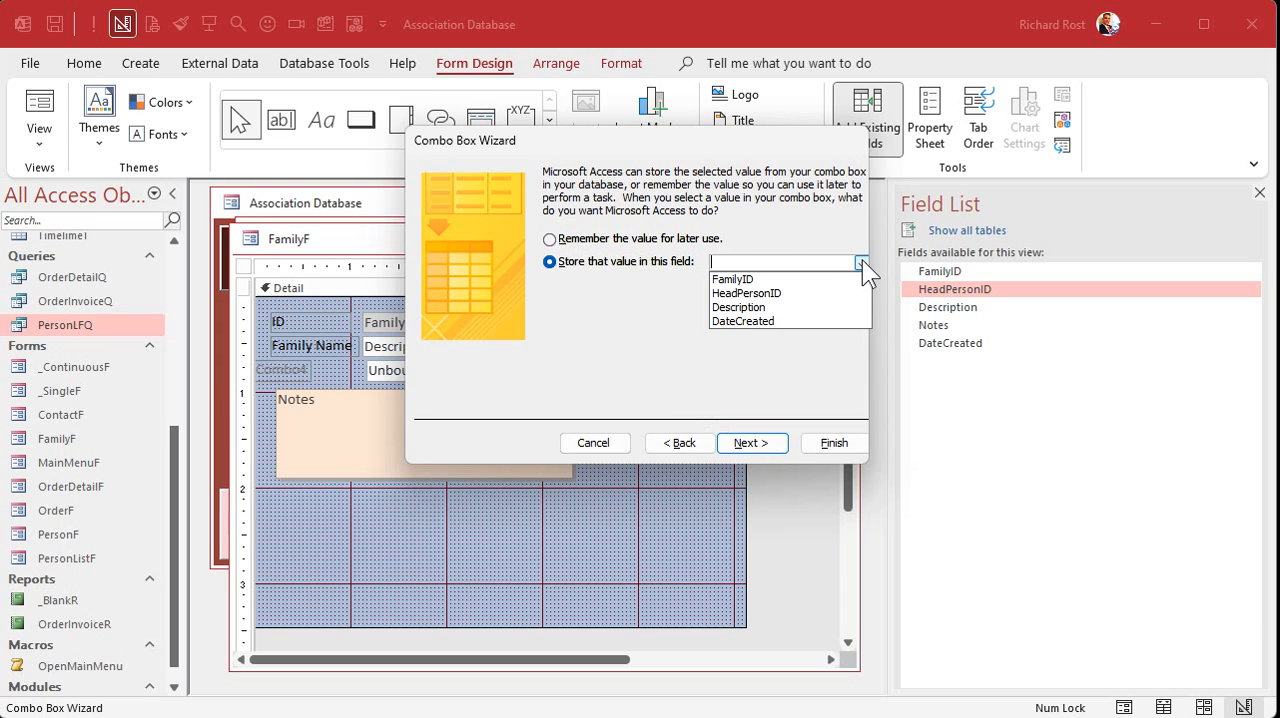
left_click(760, 293)
left_click(748, 442)
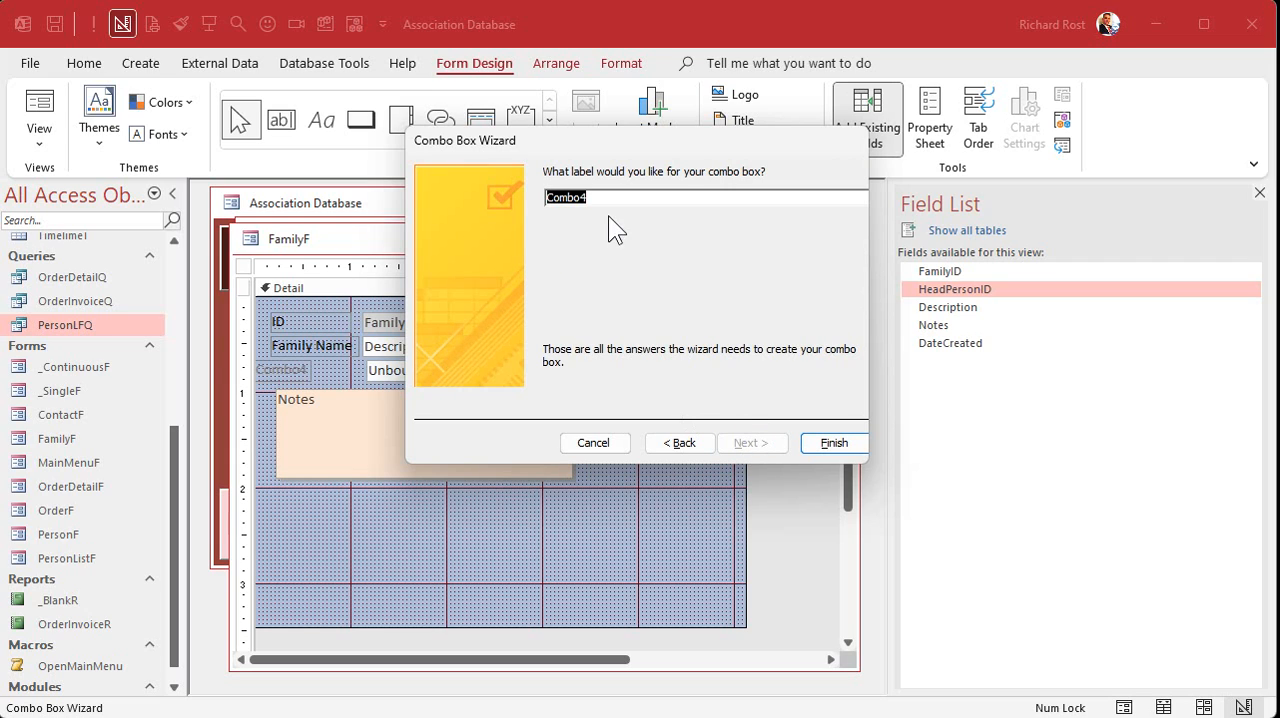
- Label the combo box Family Head, line it up with the fields above, and widen it to Description's right edge
type("Family Head")
key("Return")
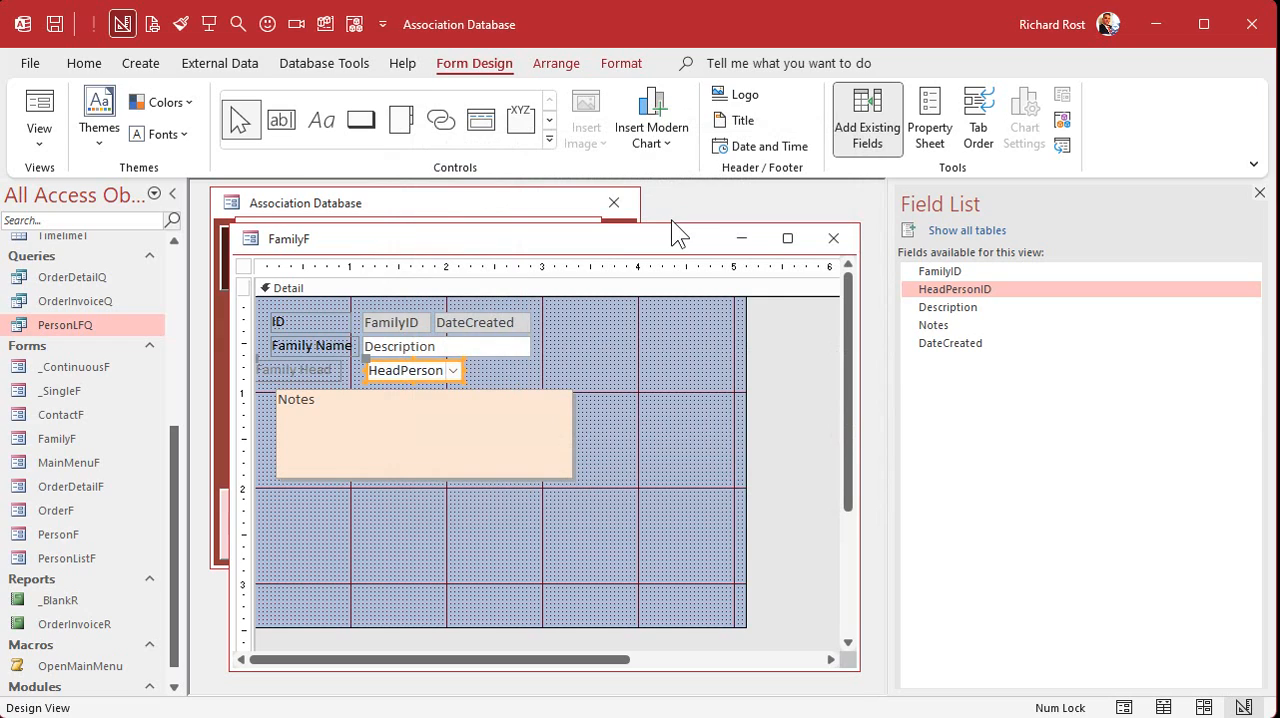
left_click_drag(315, 373, 366, 361)
left_click_drag(459, 371, 532, 372)
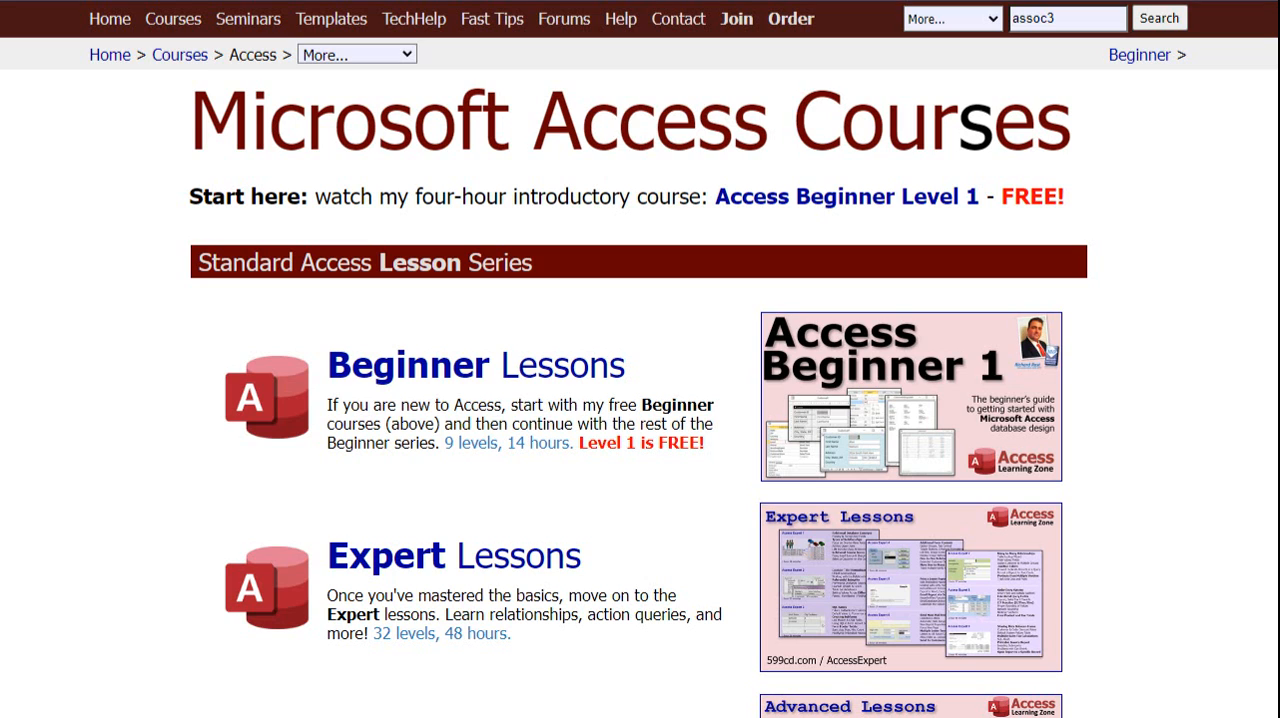
- In the web browser, review the Microsoft Access Courses lesson series and the Memberships page with its Learning Connection option
scroll(721, 360, "down", 3)
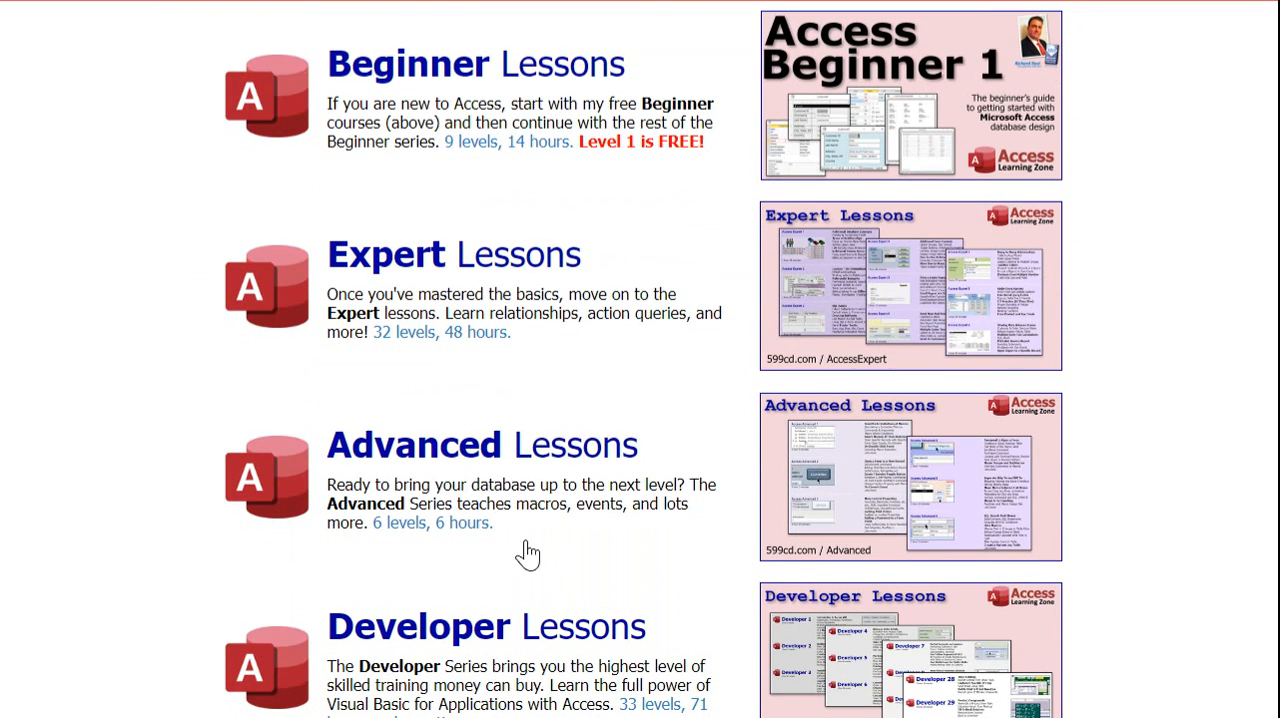
scroll(665, 557, "down", 1)
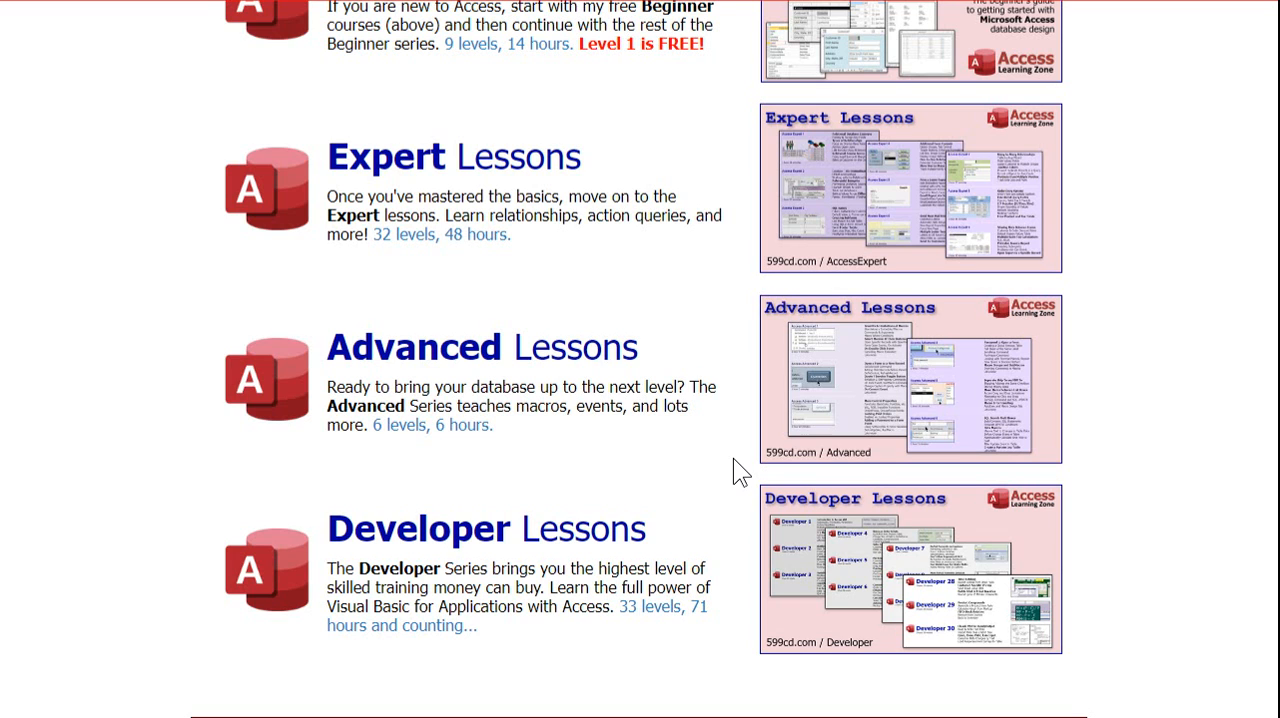
scroll(730, 456, "up", 3)
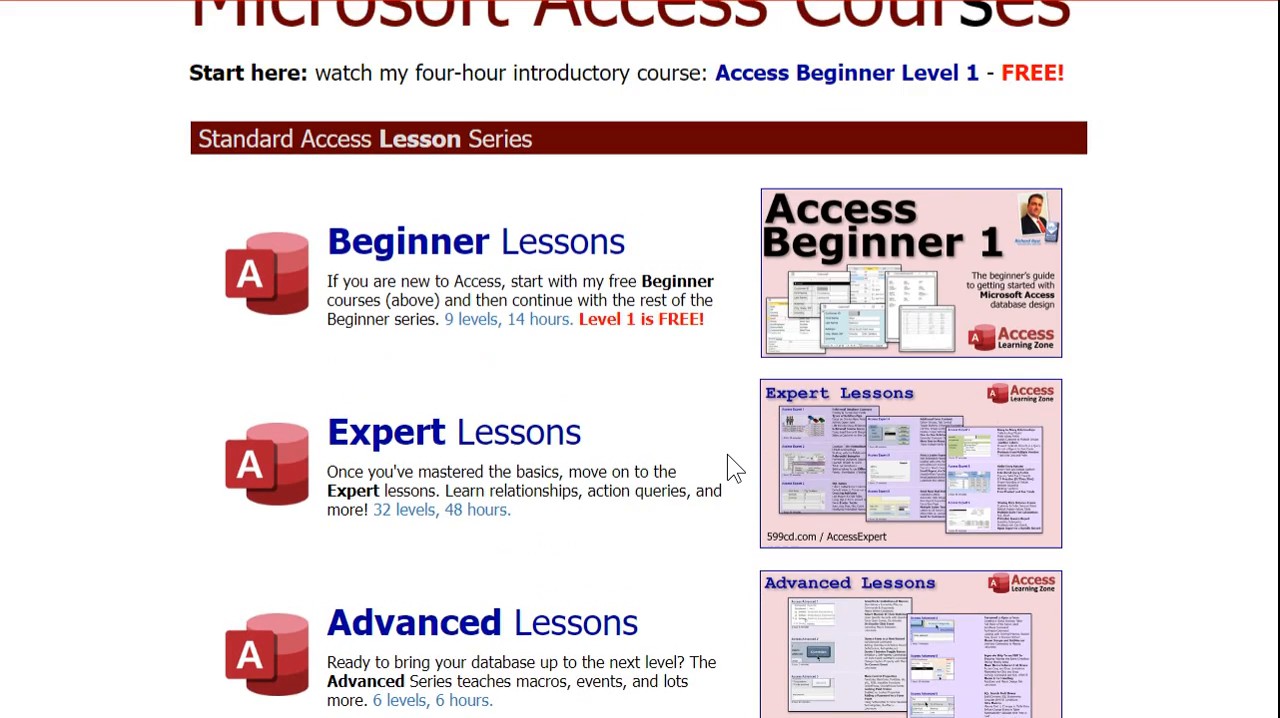
scroll(730, 466, "up", 1)
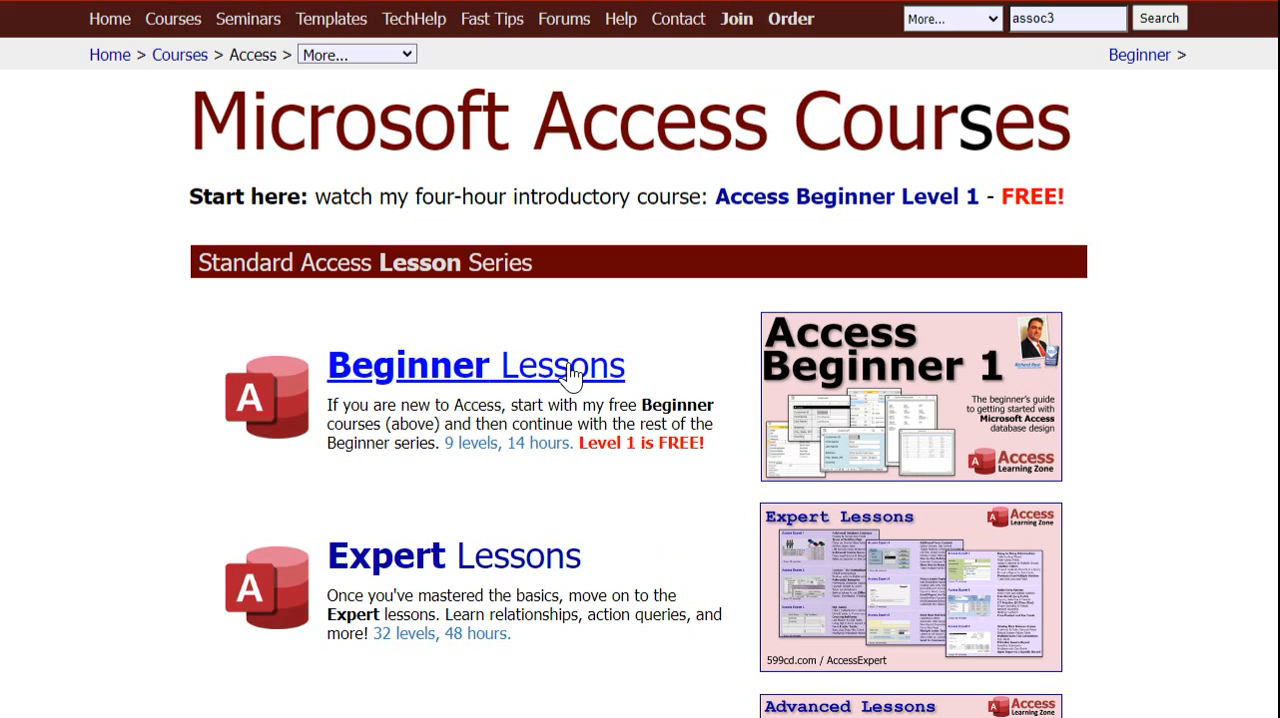
left_click(737, 20)
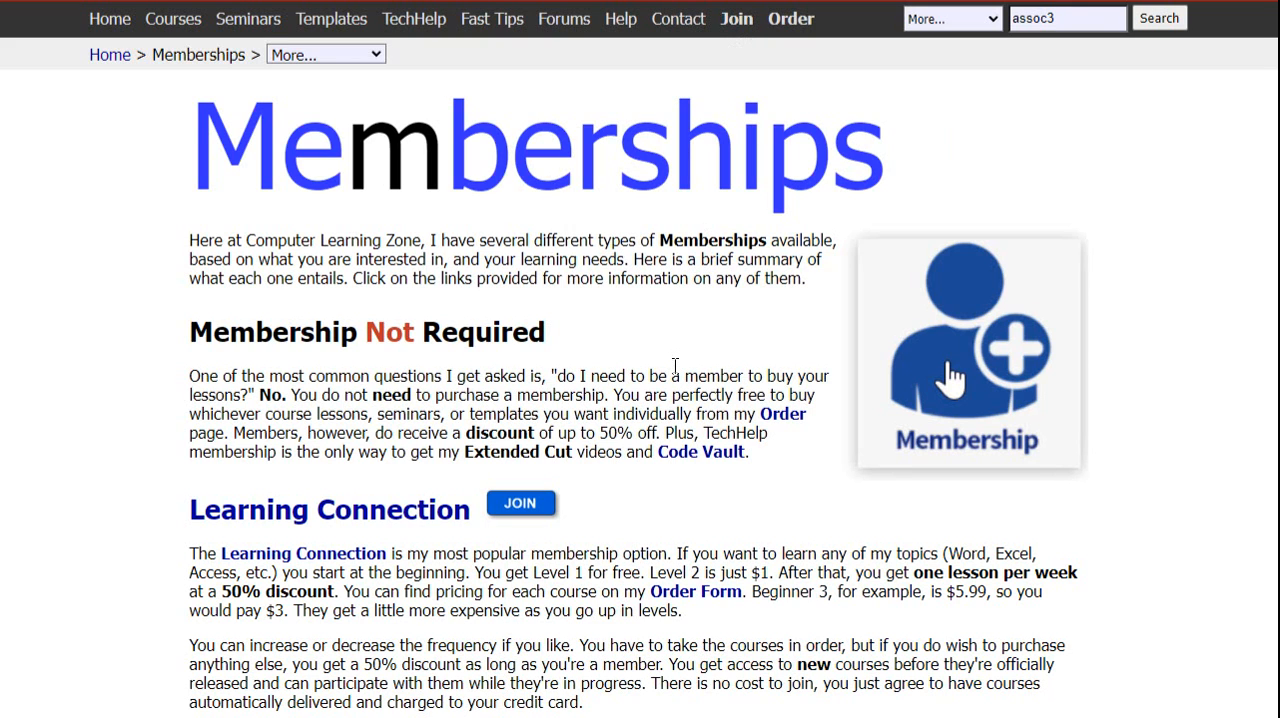
scroll(560, 430, "down", 3)
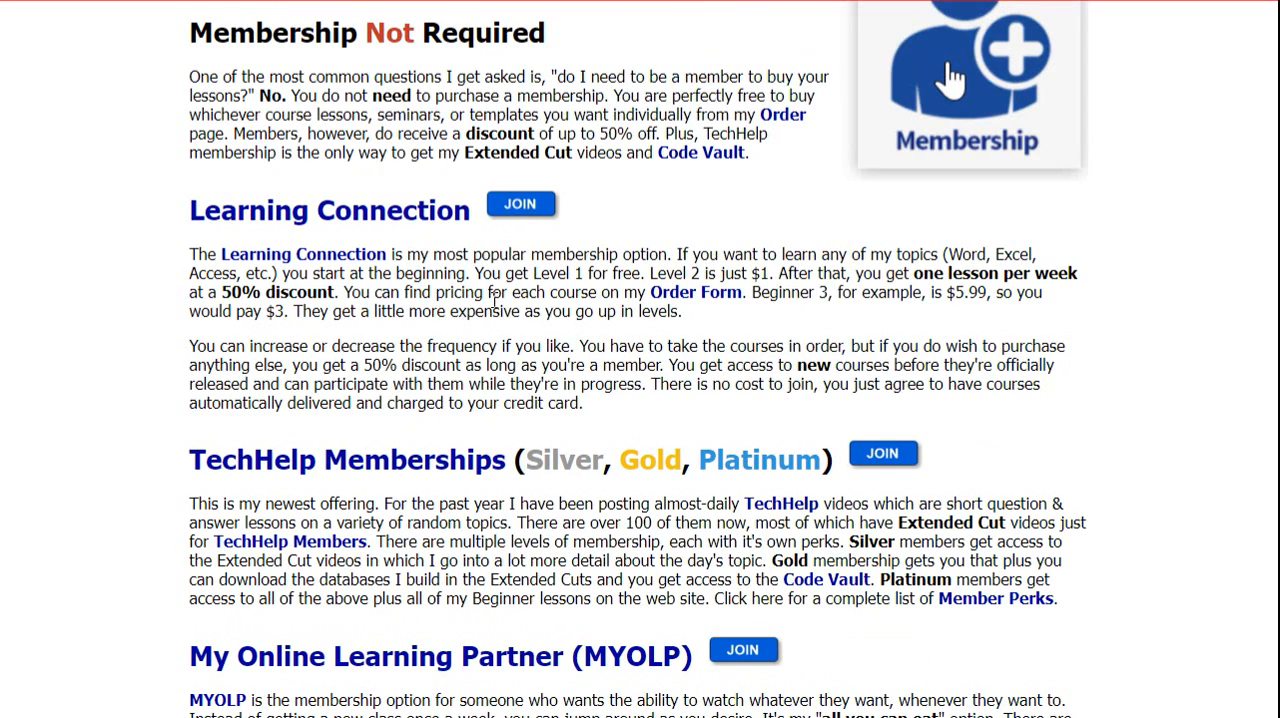
left_click(365, 222)
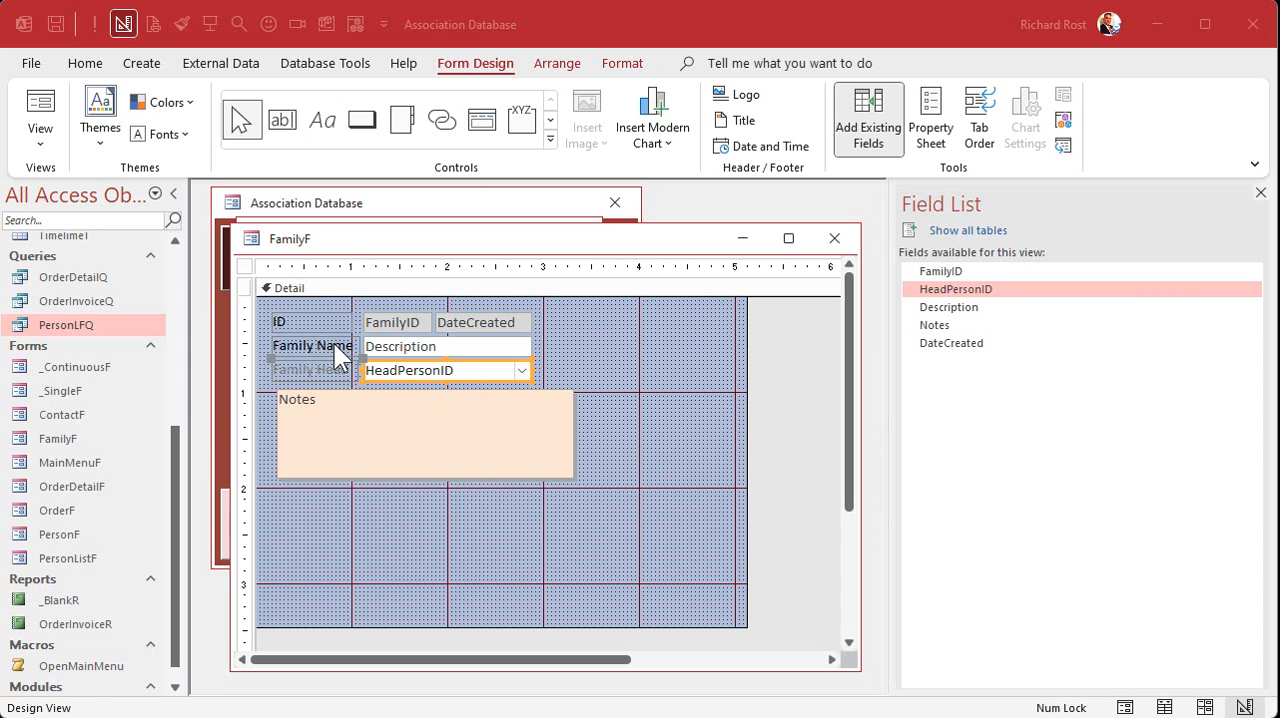
- Copy the Family Name label's formatting onto the Family Head label
left_click(336, 345)
left_click(182, 24)
left_click(304, 372)
left_click(457, 372)
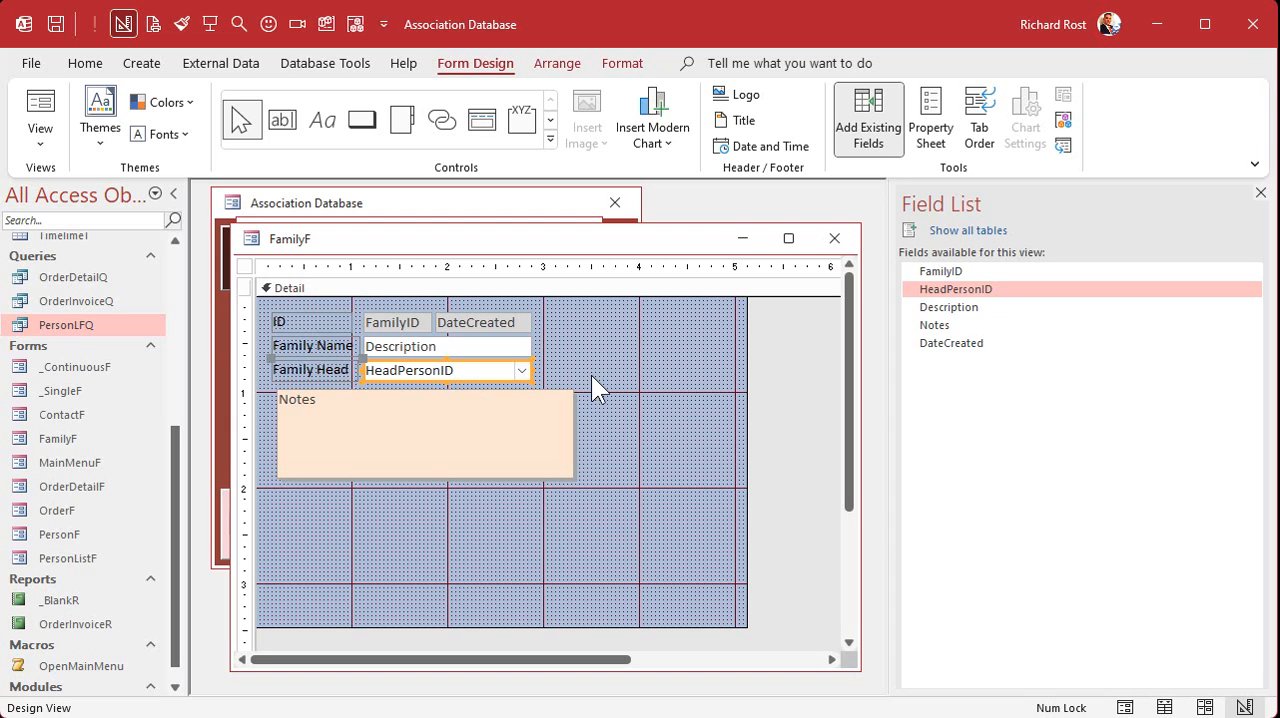
- Close the FamilyF design, reopen it in Form view, and check the list of people offered by Family Head
left_click(834, 238)
double_click(71, 439)
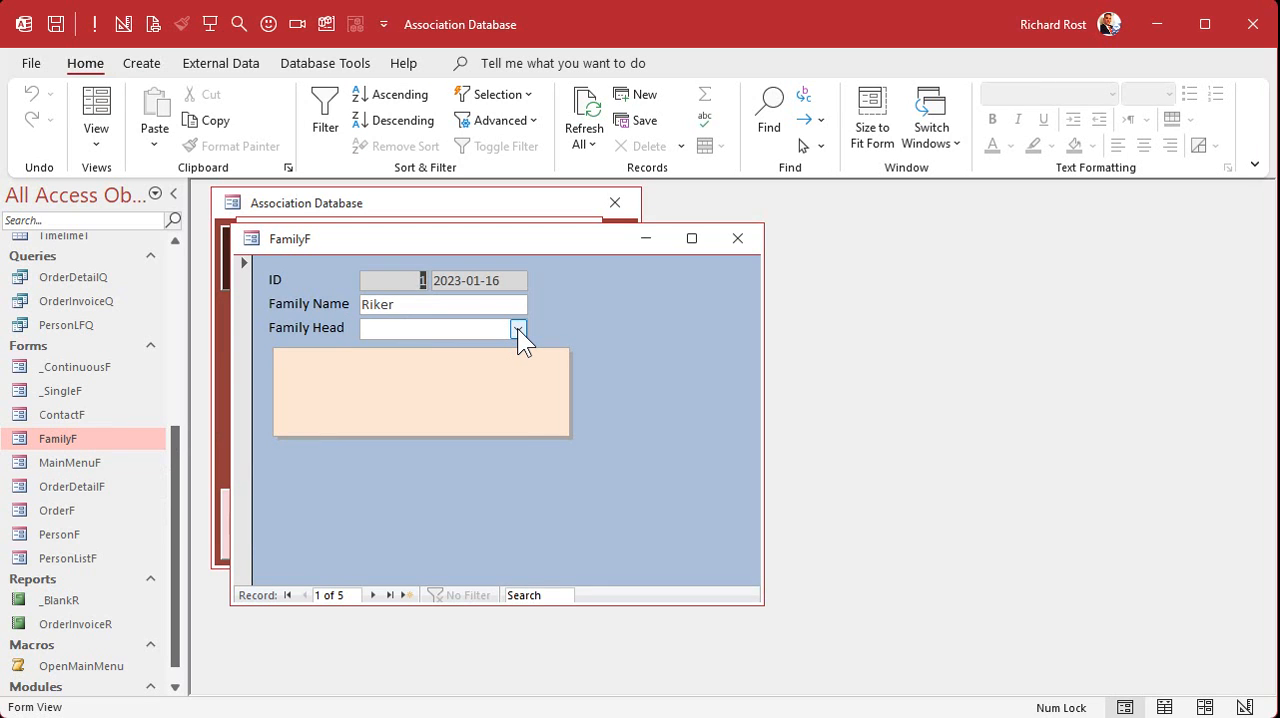
left_click(517, 328)
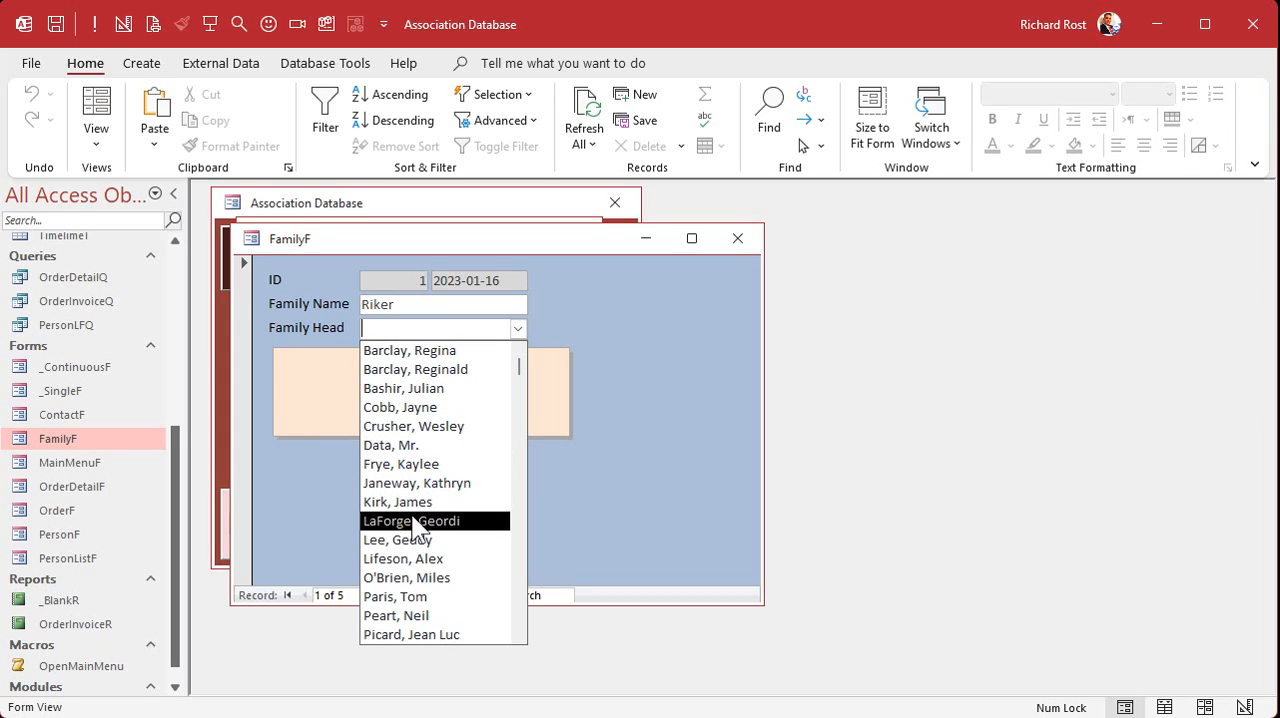
key("Escape")
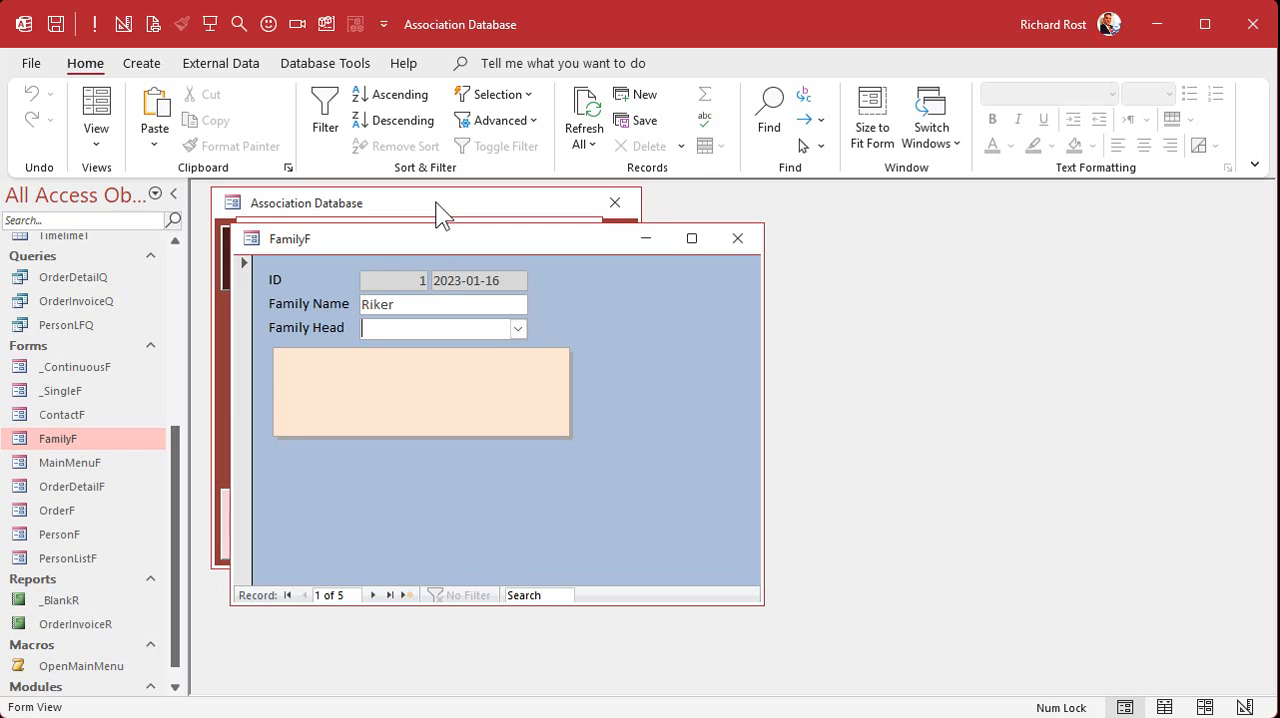
- Open the PersonLFQ query, examine its PersonID, LF and FamilyID columns, and close it
left_click(80, 325)
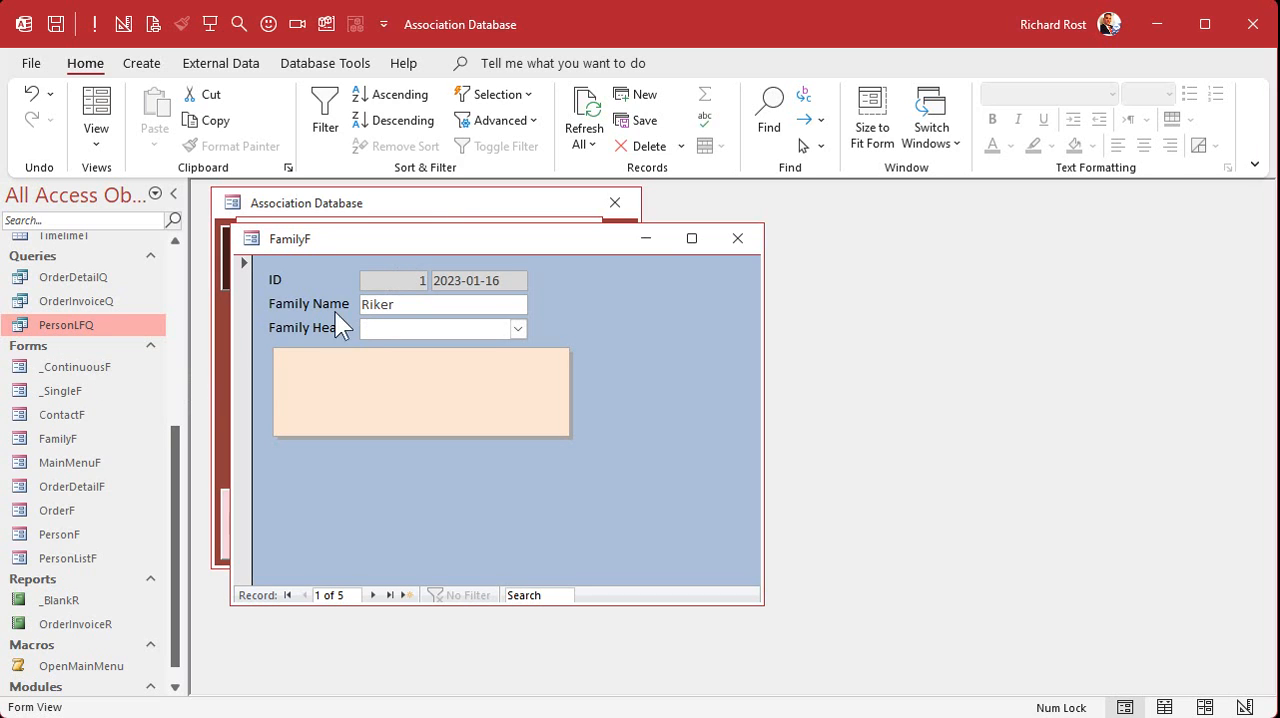
double_click(69, 319)
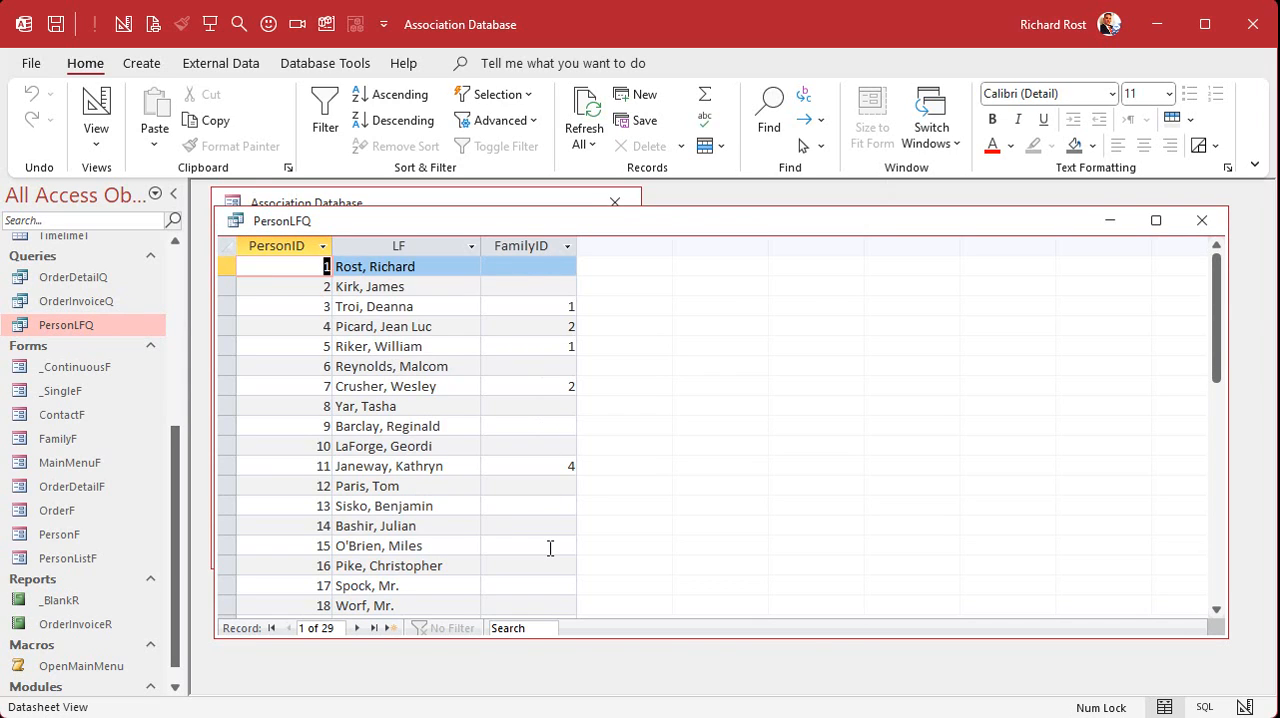
left_click(1201, 222)
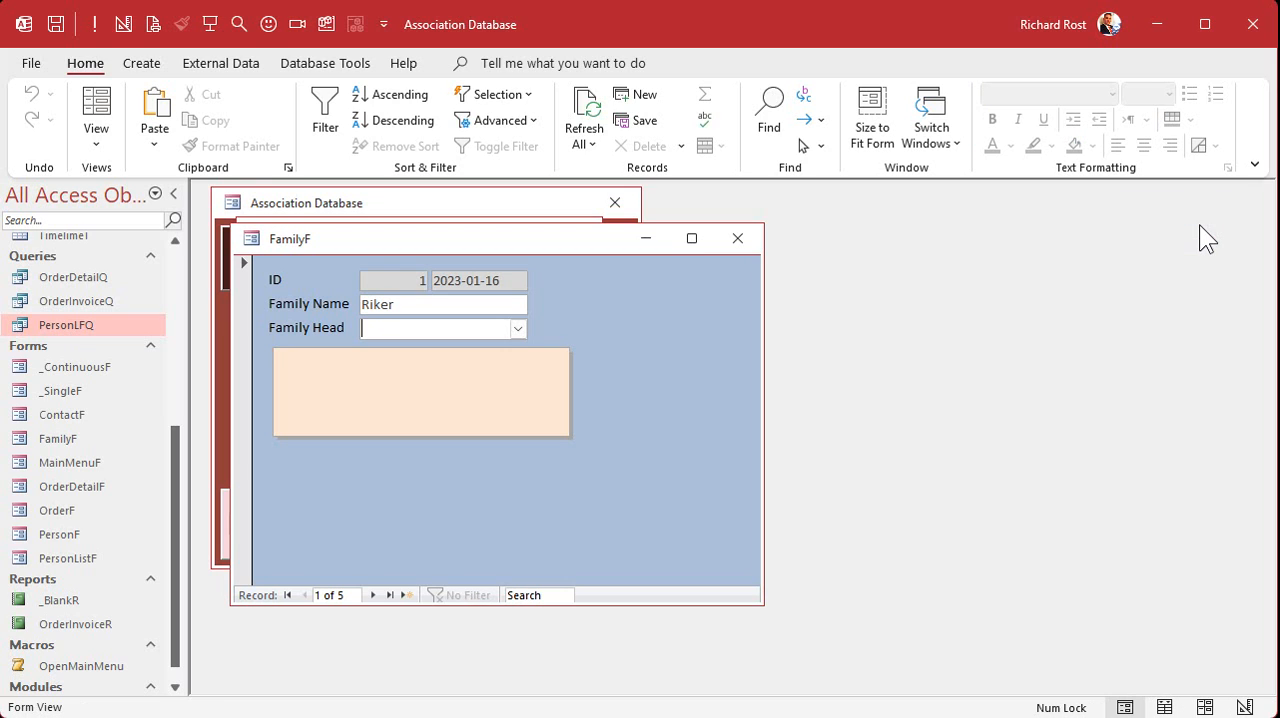
- Return FamilyF to Design view and name the Family Head combo box HeadPersonCombo
right_click(625, 318)
left_click(674, 389)
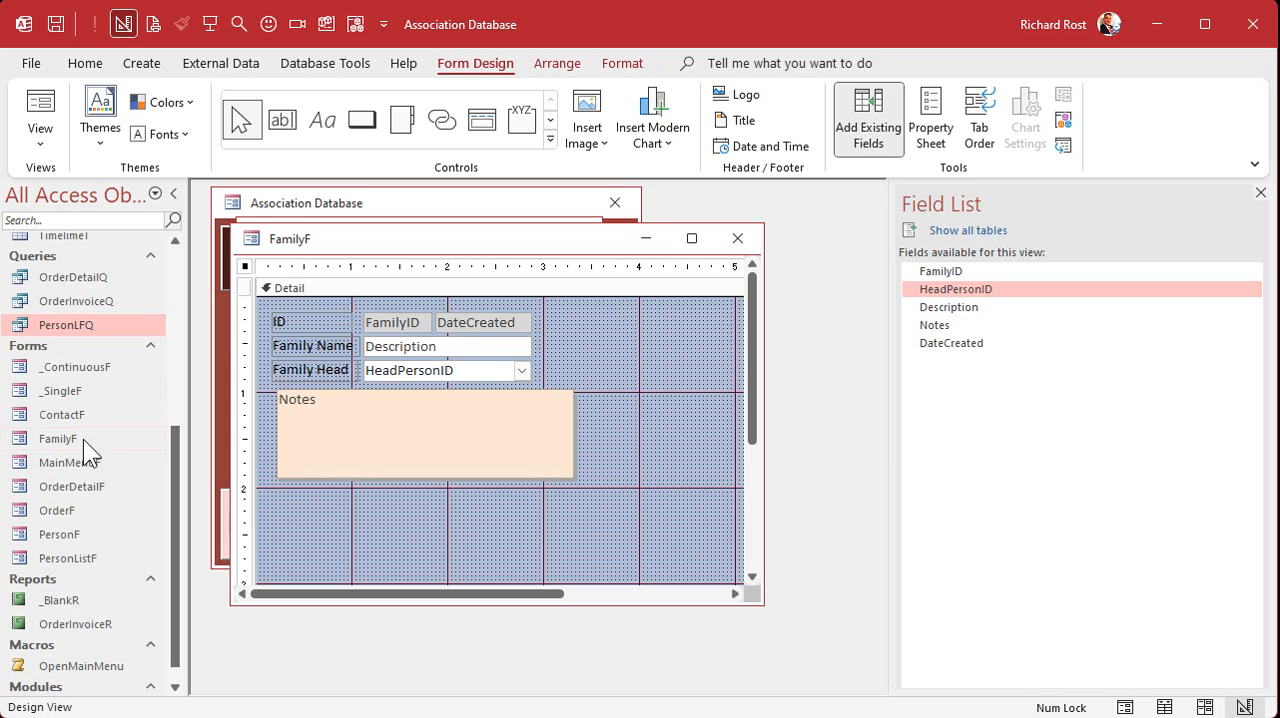
left_click(414, 378)
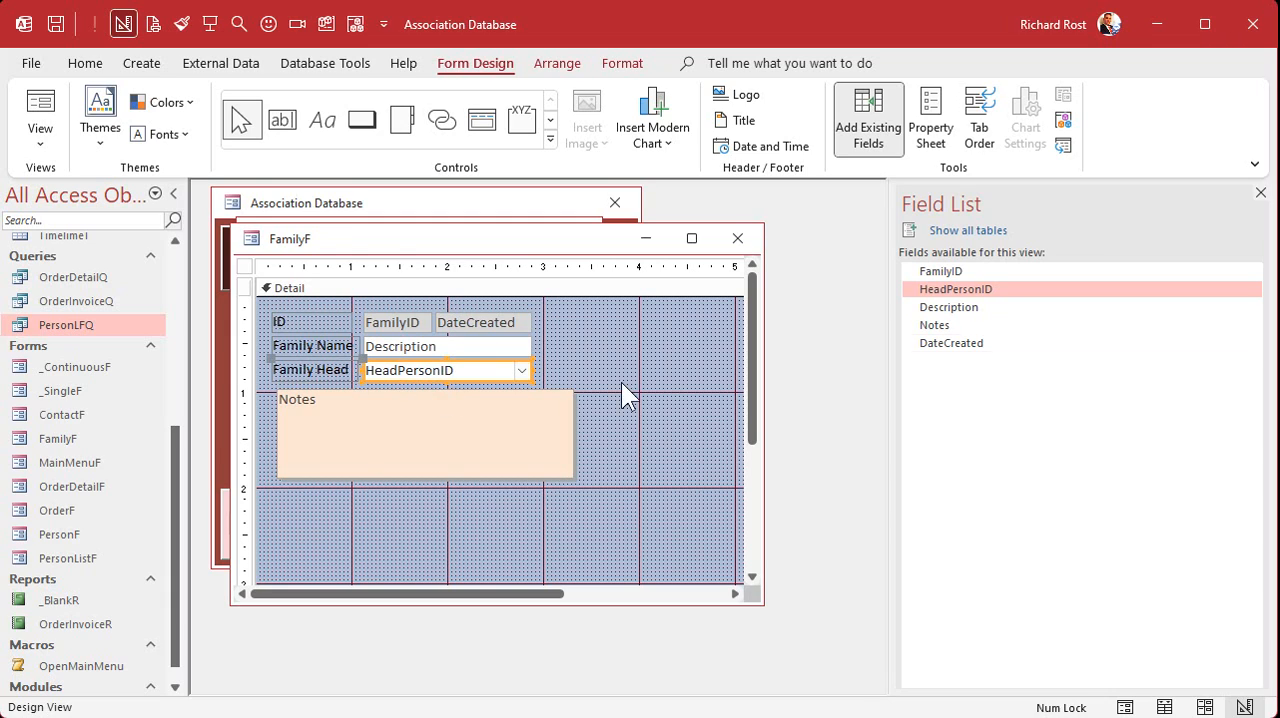
left_click(1260, 193)
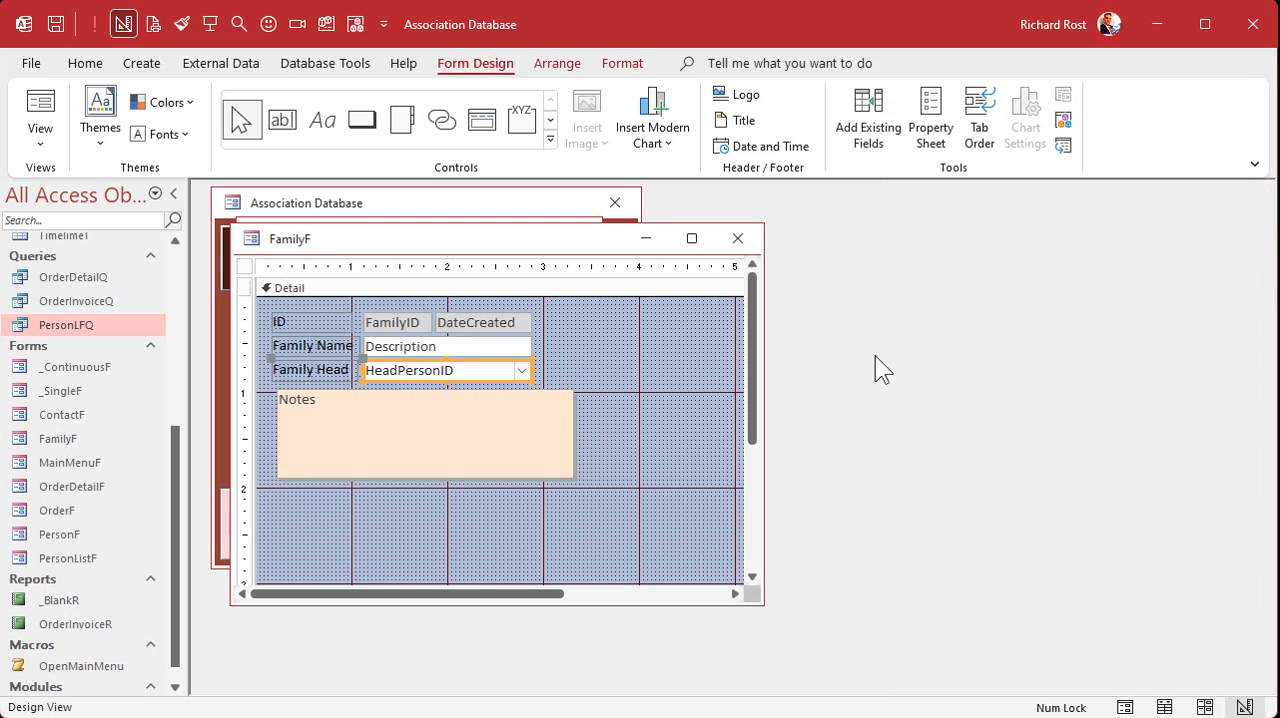
double_click(503, 369)
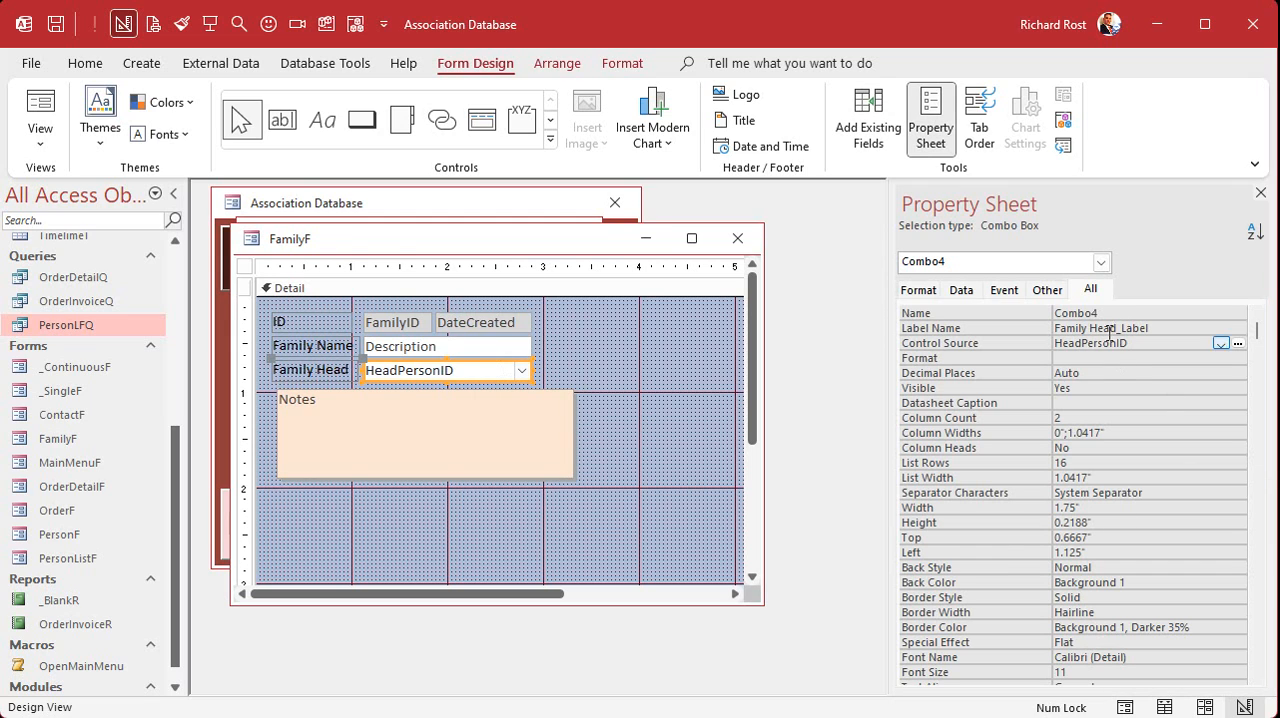
left_click(1048, 313)
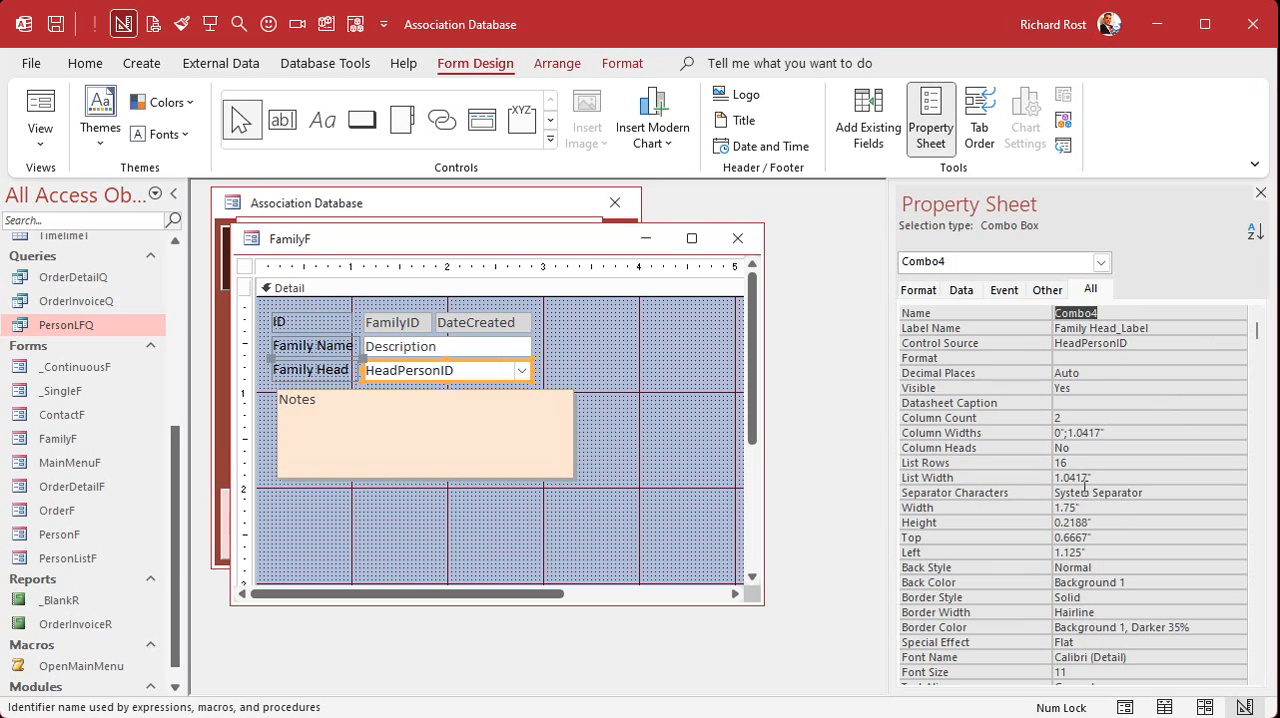
type("HeadPersonCombo")
key("Tab")
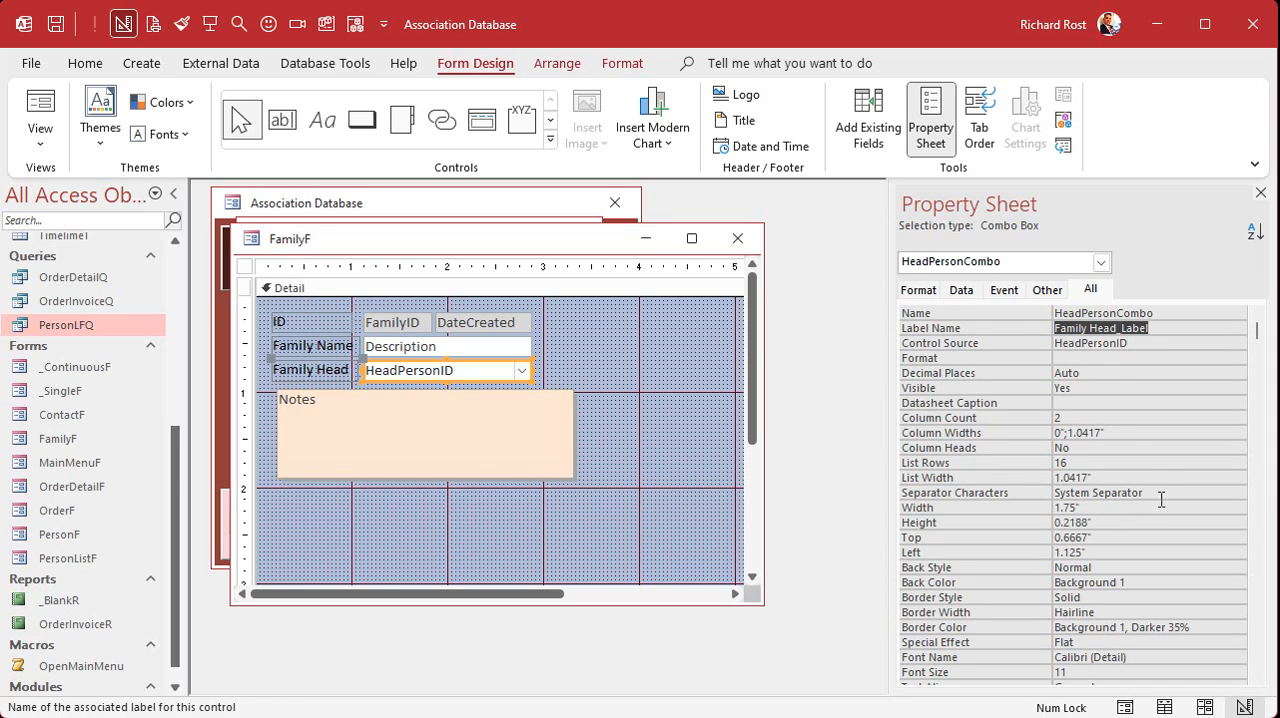
- Open HeadPersonCombo's Row Source in the Zoom editor and examine its SELECT, FROM and ORDER BY clauses
left_click(961, 289)
left_click(1068, 328)
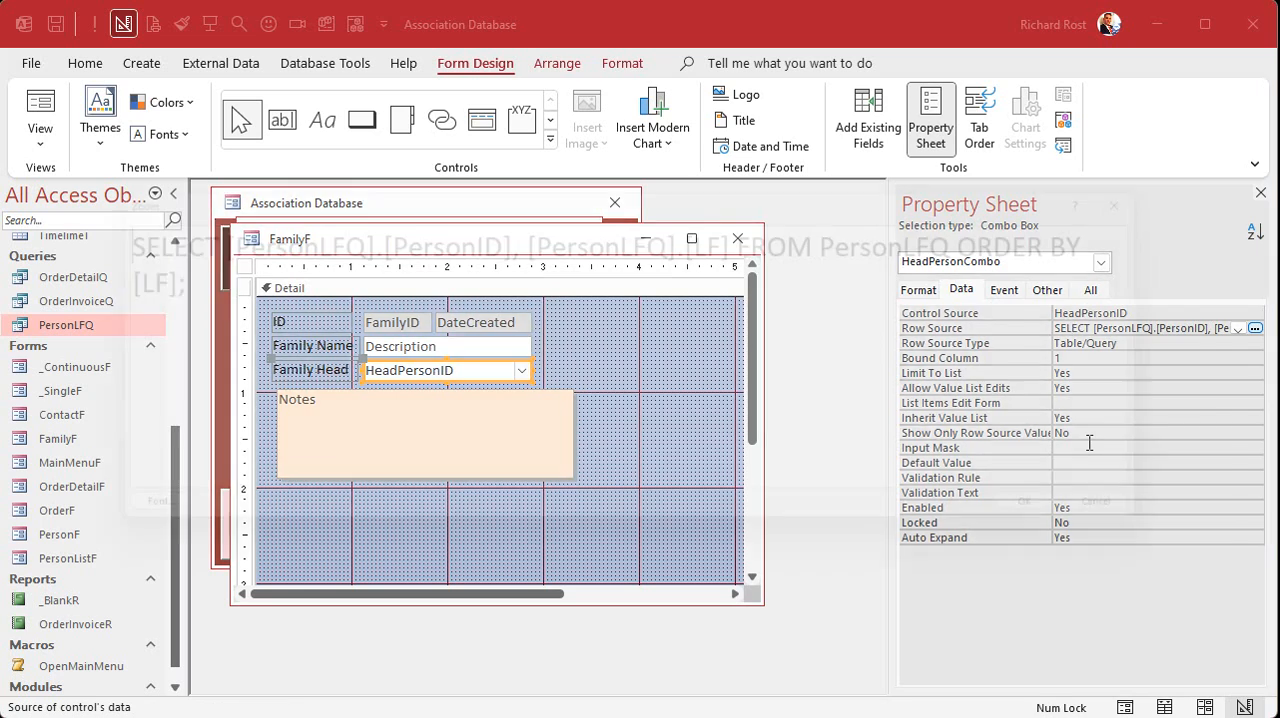
key("shift+F2")
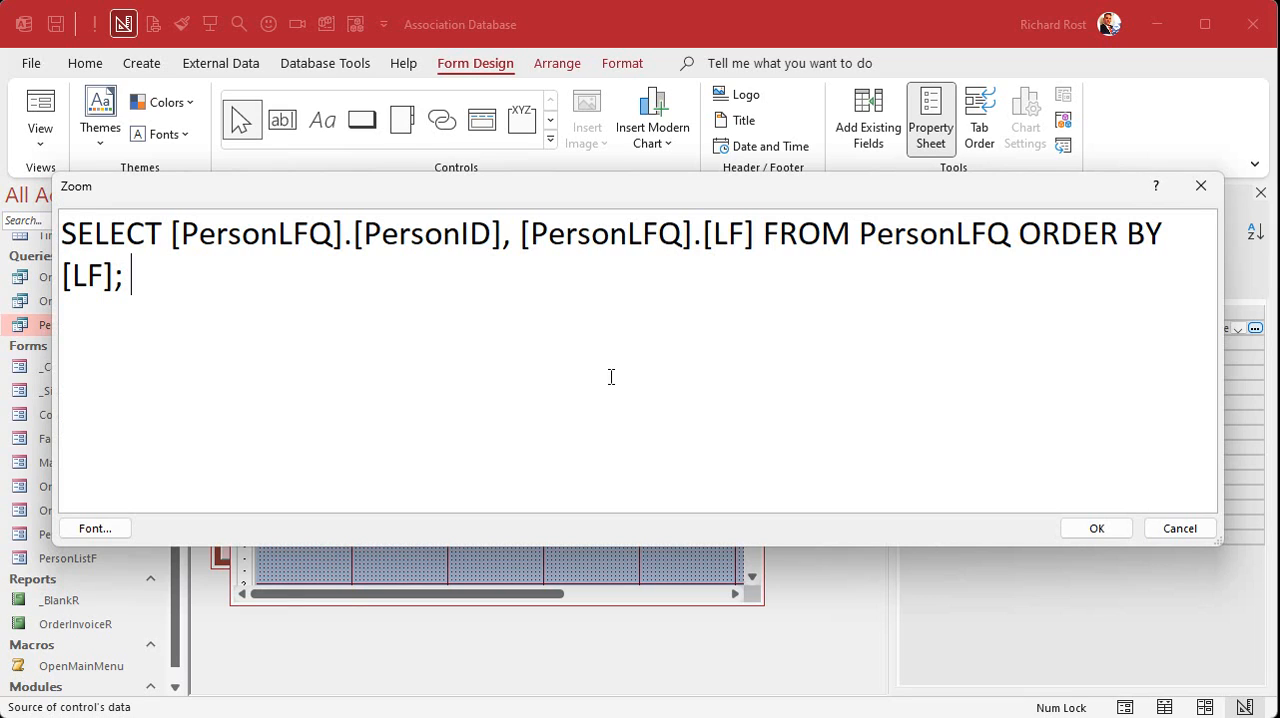
left_click(116, 234)
double_click(252, 226)
double_click(450, 237)
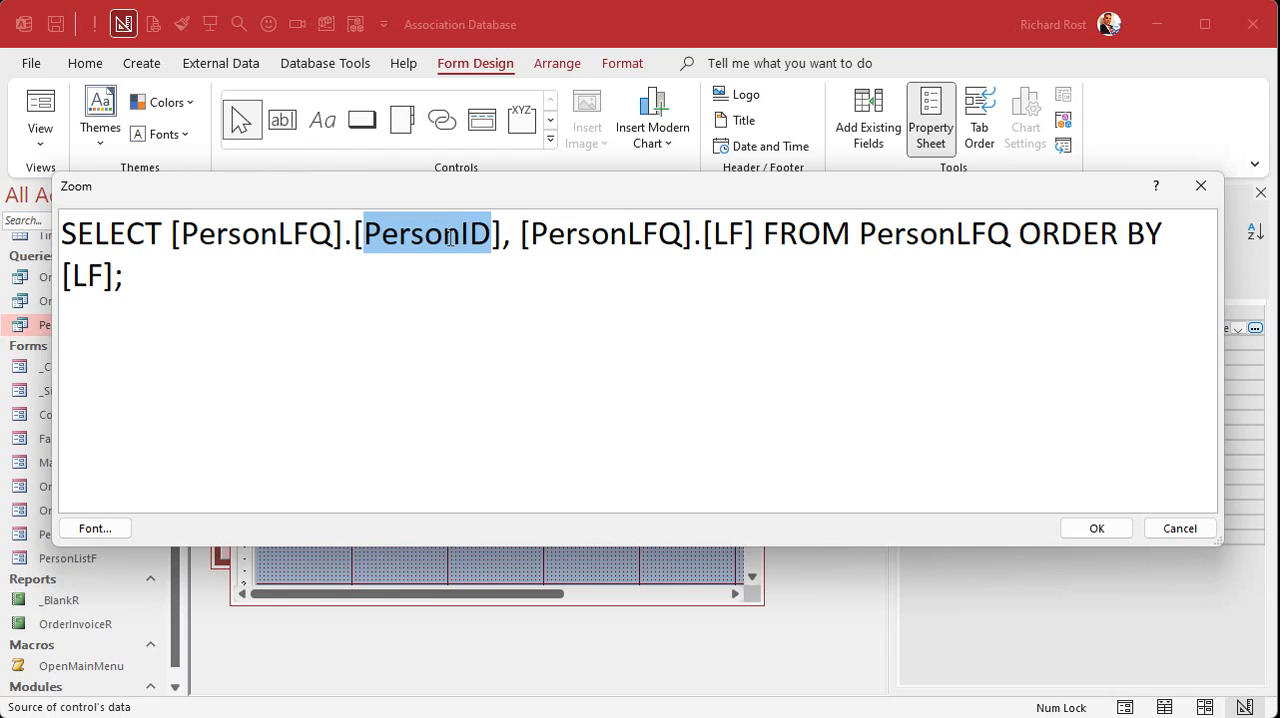
double_click(587, 232)
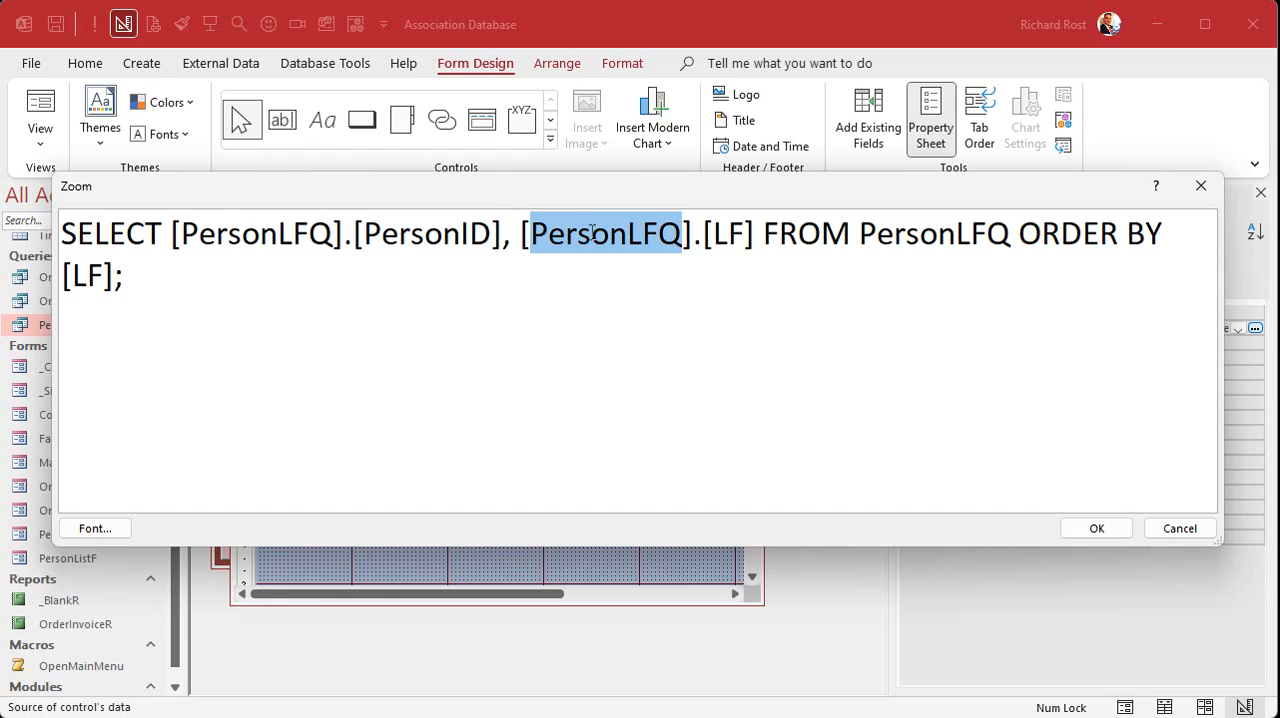
double_click(730, 232)
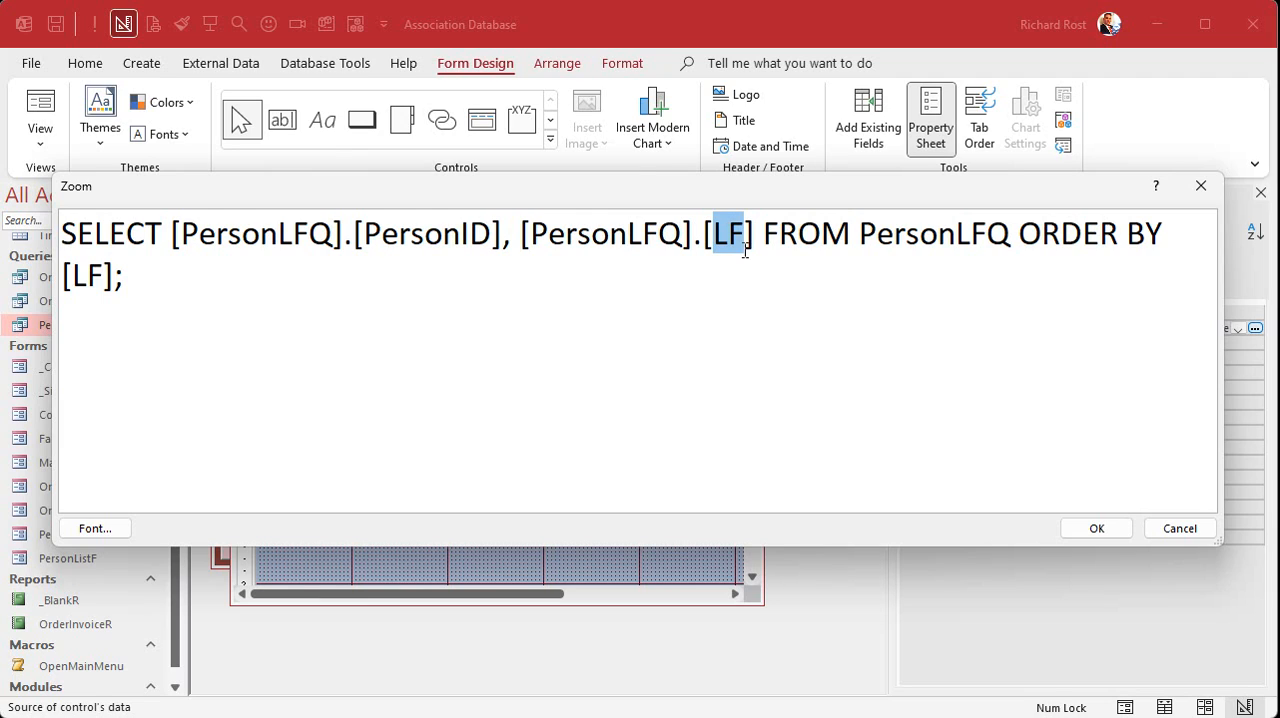
double_click(806, 238)
double_click(908, 238)
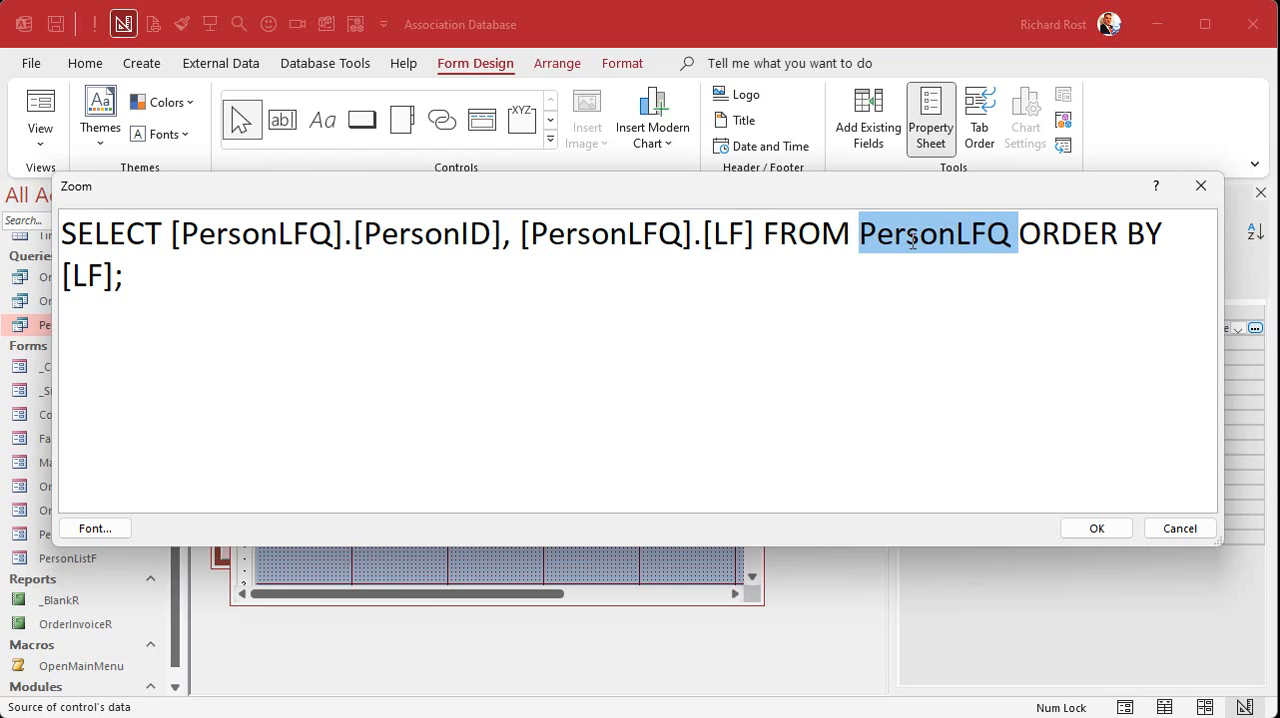
double_click(1062, 234)
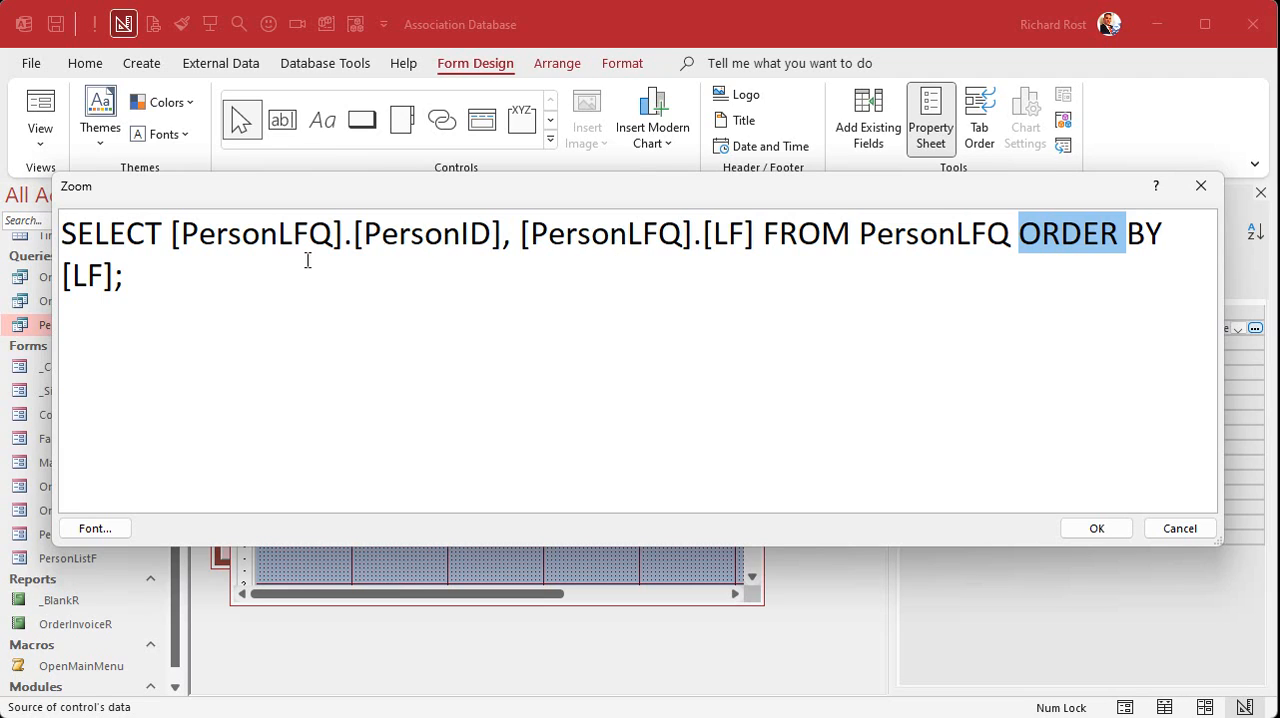
- Simplify the first selected field in the SQL to plain PersonID, without the PersonLFQ prefix and brackets
double_click(257, 234)
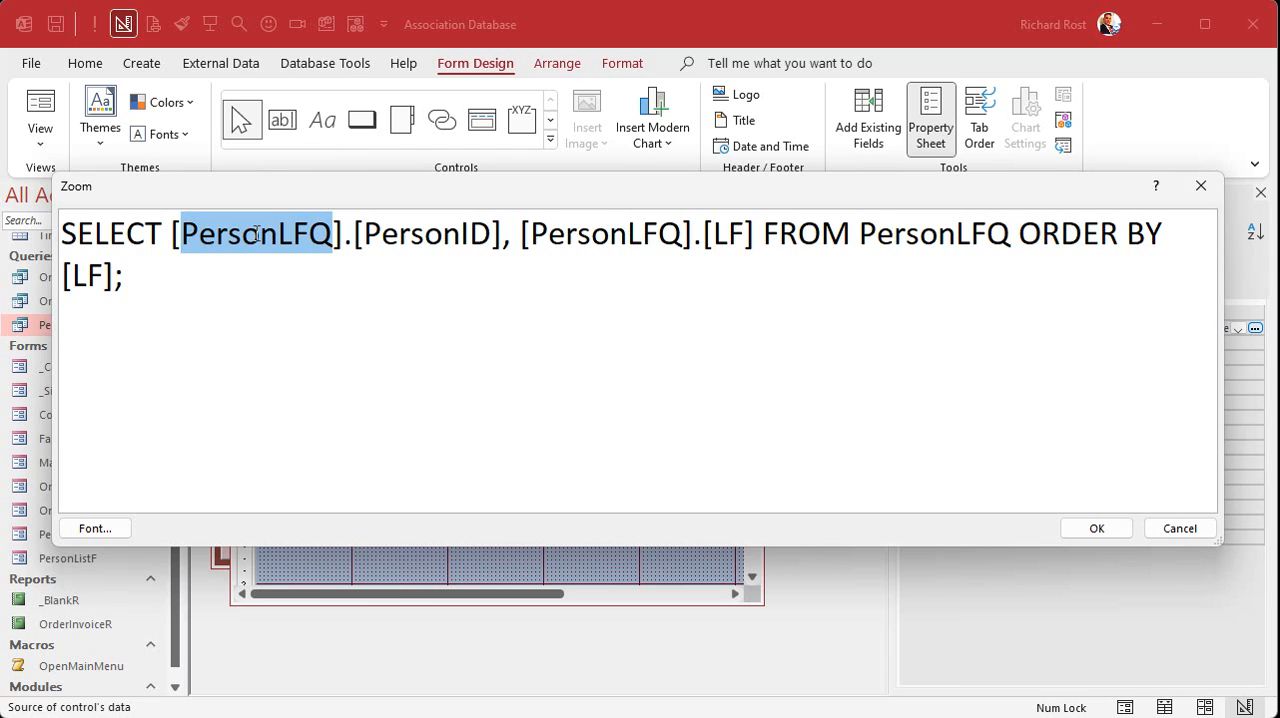
key("Delete")
key("Delete")
key("Delete")
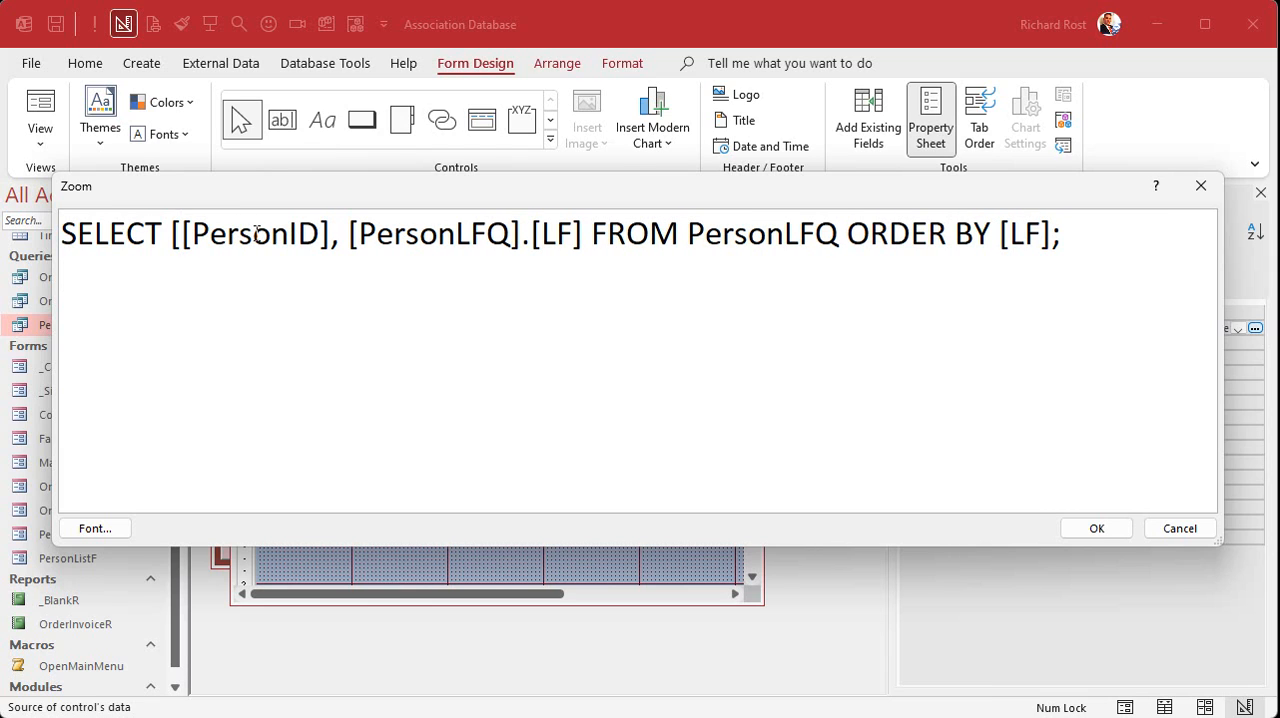
key("BackSpace")
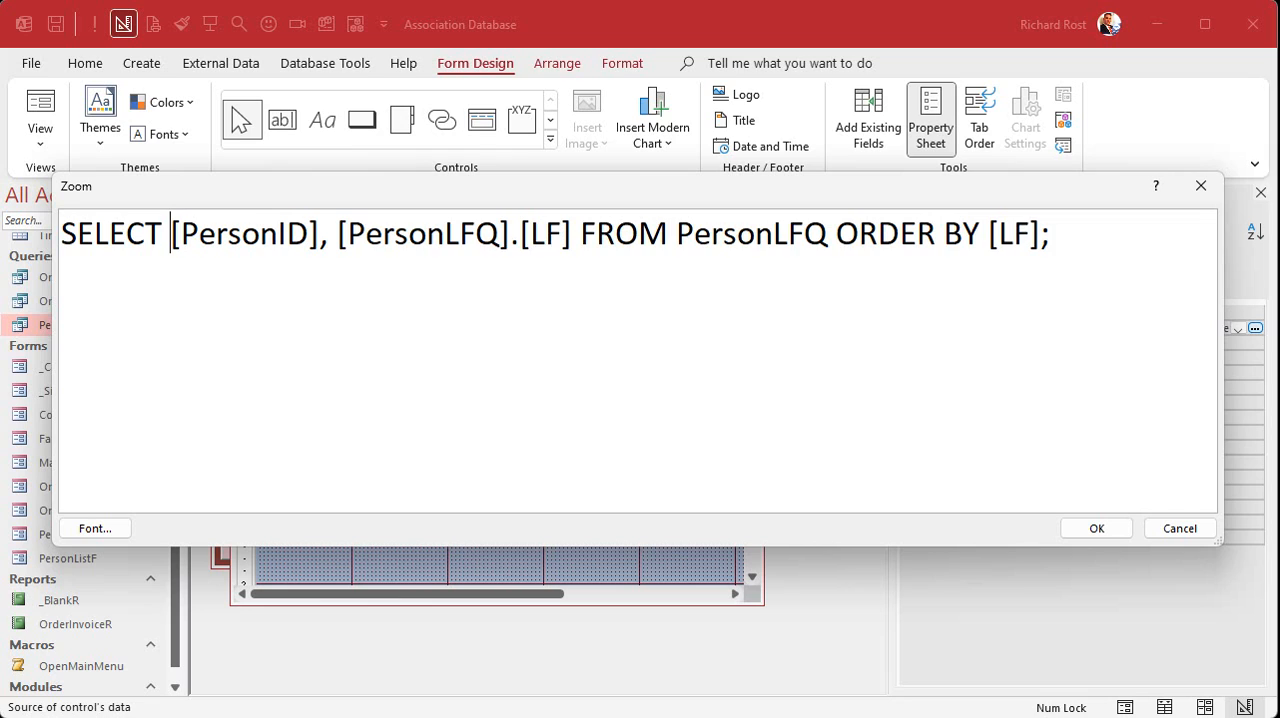
key("Delete")
key("ctrl+Right")
key("Delete")
- Simplify the second selected field to plain LF by removing its PersonLFQ prefix and brackets
key("Right")
key("Right")
key("shift+Right")
key("shift+Right")
key("shift+Right")
key("shift+Right")
key("shift+Right")
key("shift+Right")
key("shift+Right")
key("shift+Right")
key("shift+Right")
key("shift+Right")
key("shift+Right")
key("shift+Right")
key("shift+Right")
key("shift+Left")
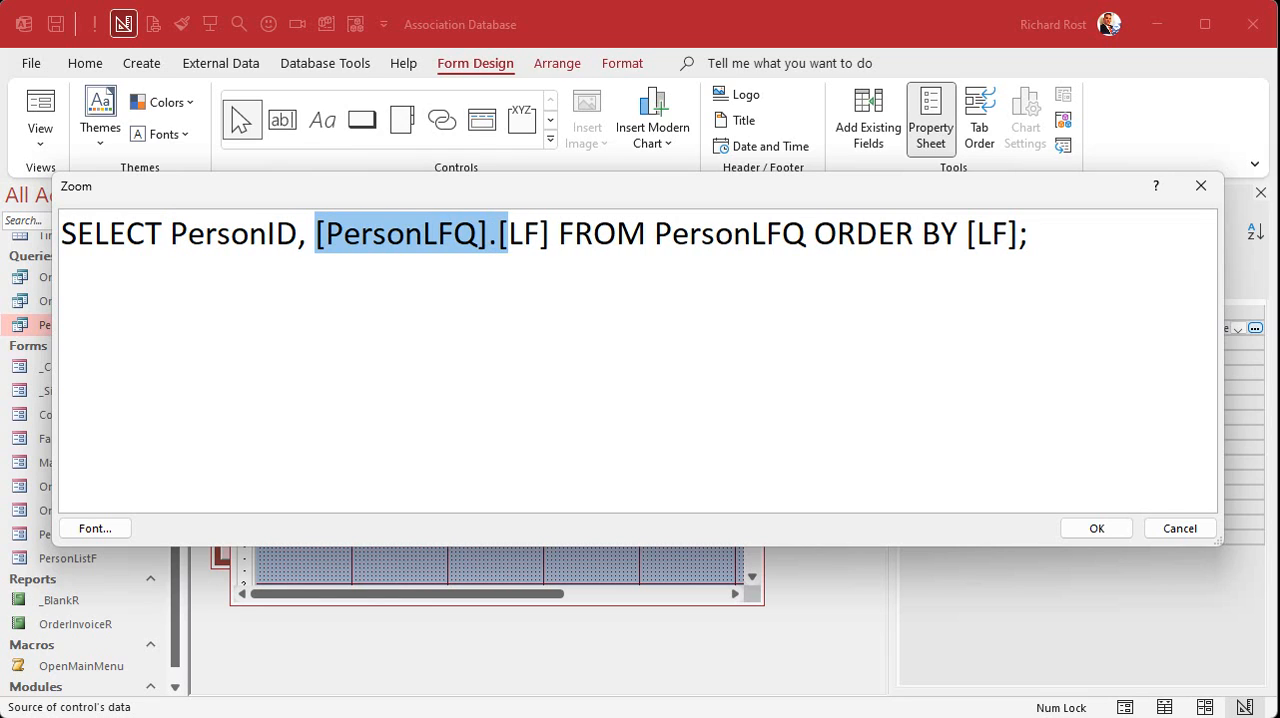
key("Delete")
key("Right")
key("Right")
key("Right")
key("Left")
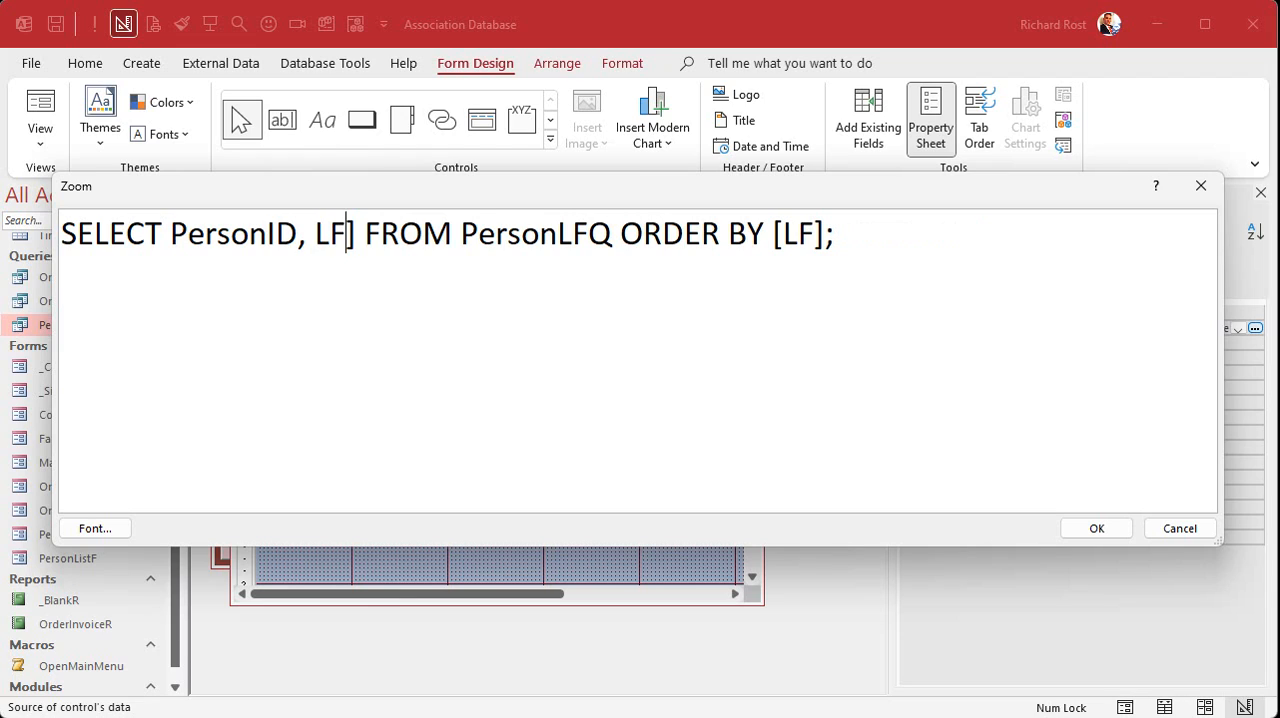
key("Delete")
- Remove the square brackets around LF in the ORDER BY clause
left_click(762, 235)
key("Delete")
key("Right")
key("Right")
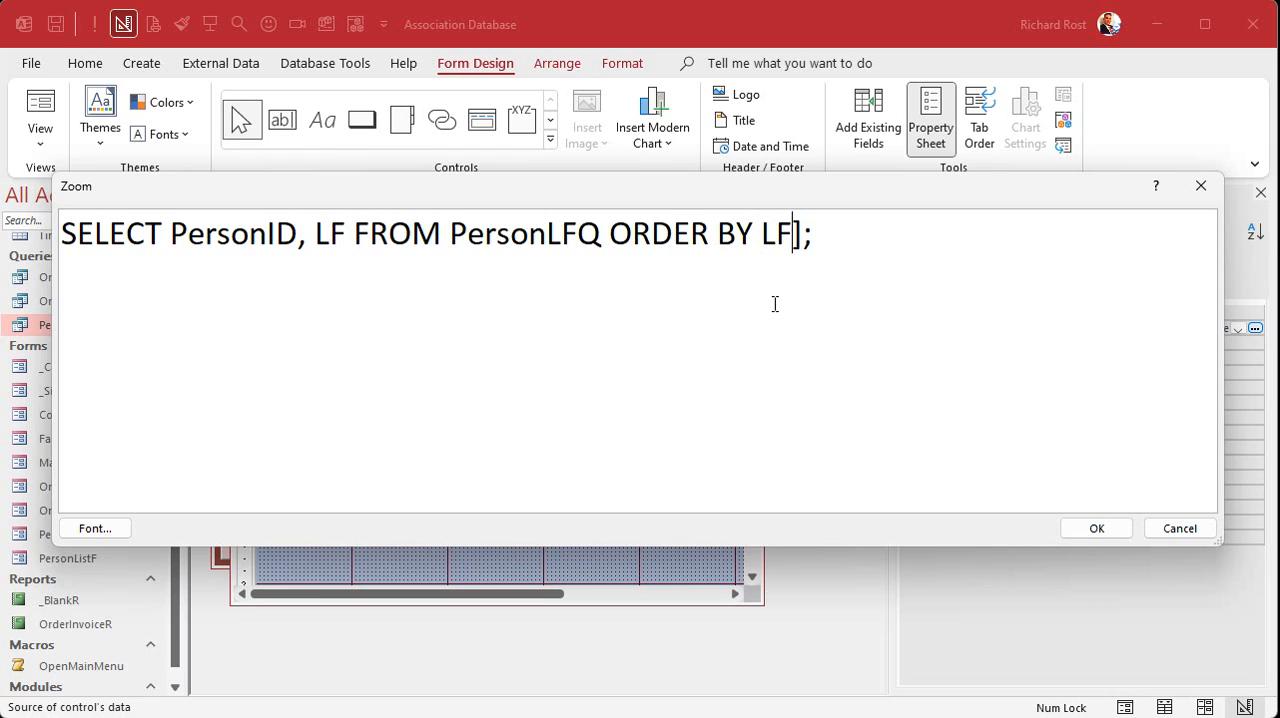
key("Delete")
- Split the SQL statement so that the FROM and ORDER BY clauses each start on their own line
left_click(355, 235)
key("Return")
left_click(318, 276)
key("Return")
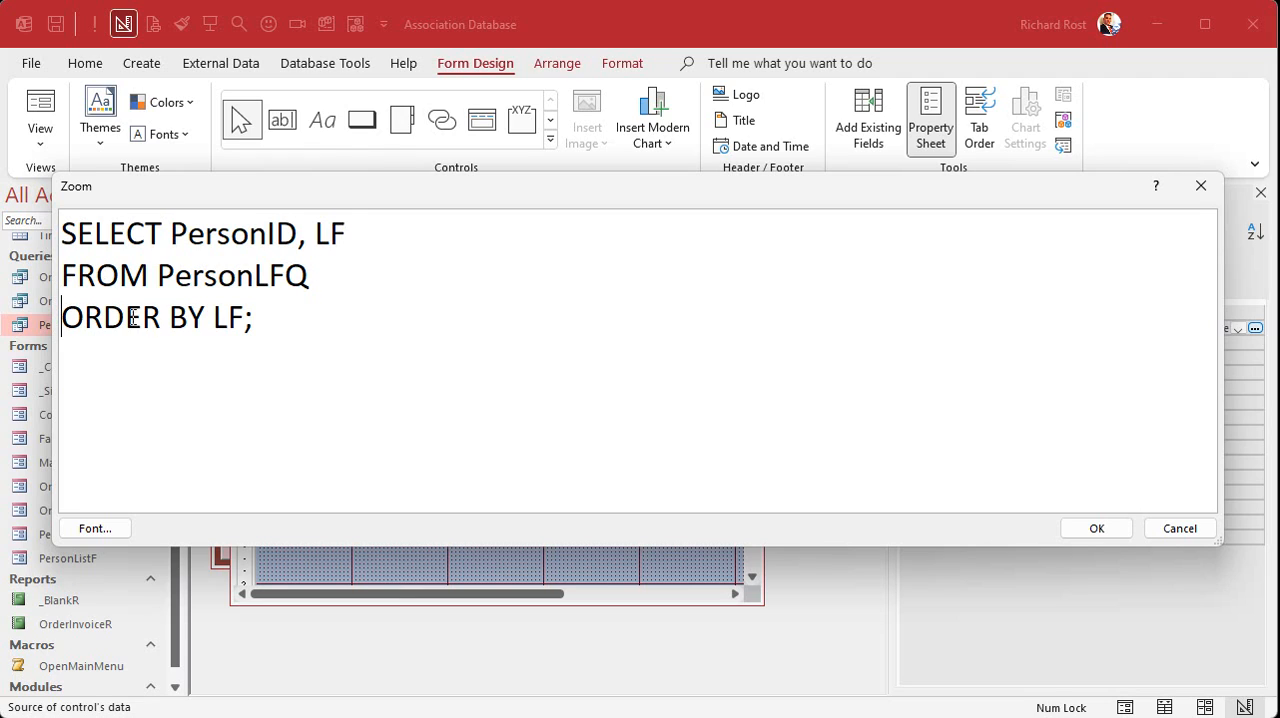
left_click(357, 268)
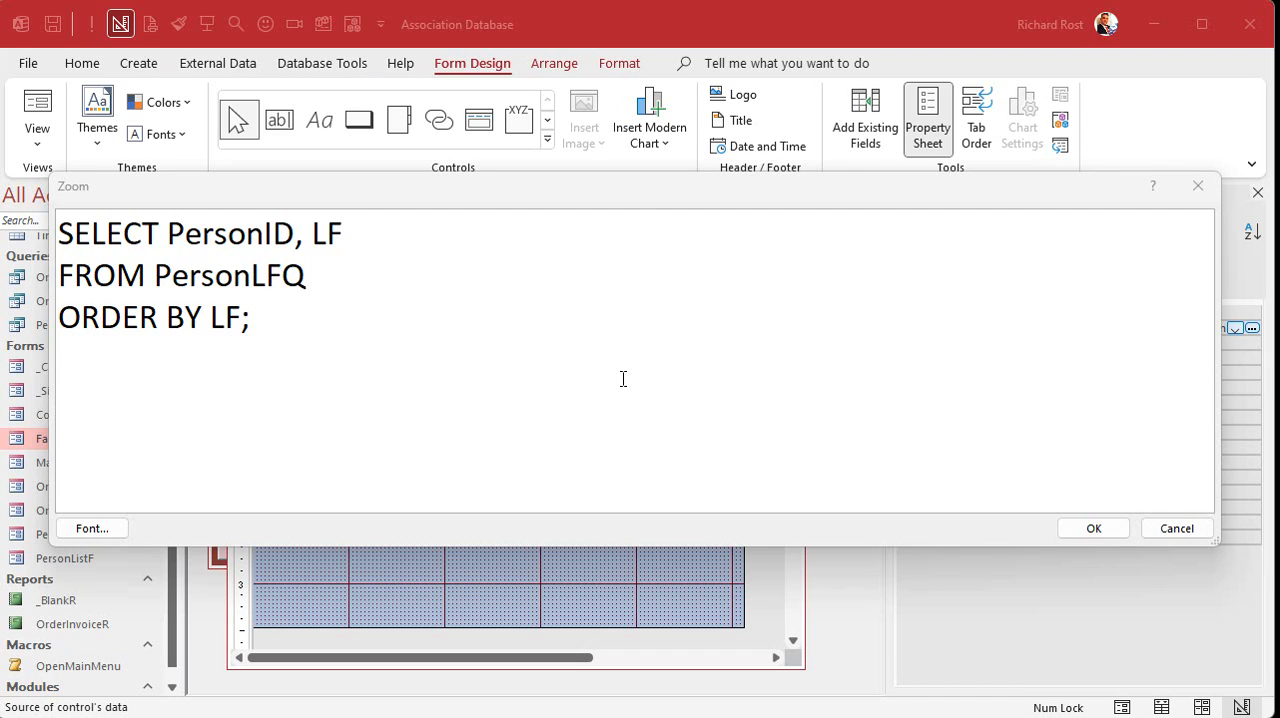
- Add the line WHERE FamilyID=1 between the FROM and ORDER BY clauses and accept the Row Source
double_click(223, 272)
left_click(370, 268)
key("Return")
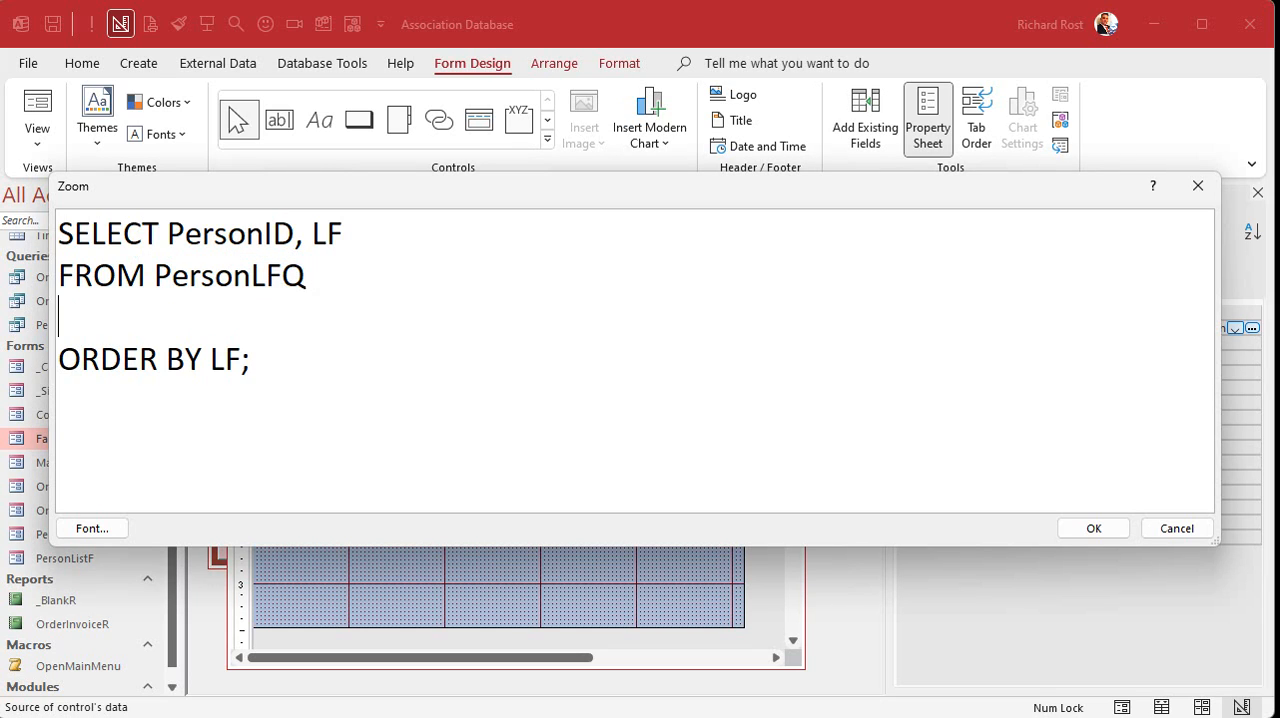
type("WHERE ")
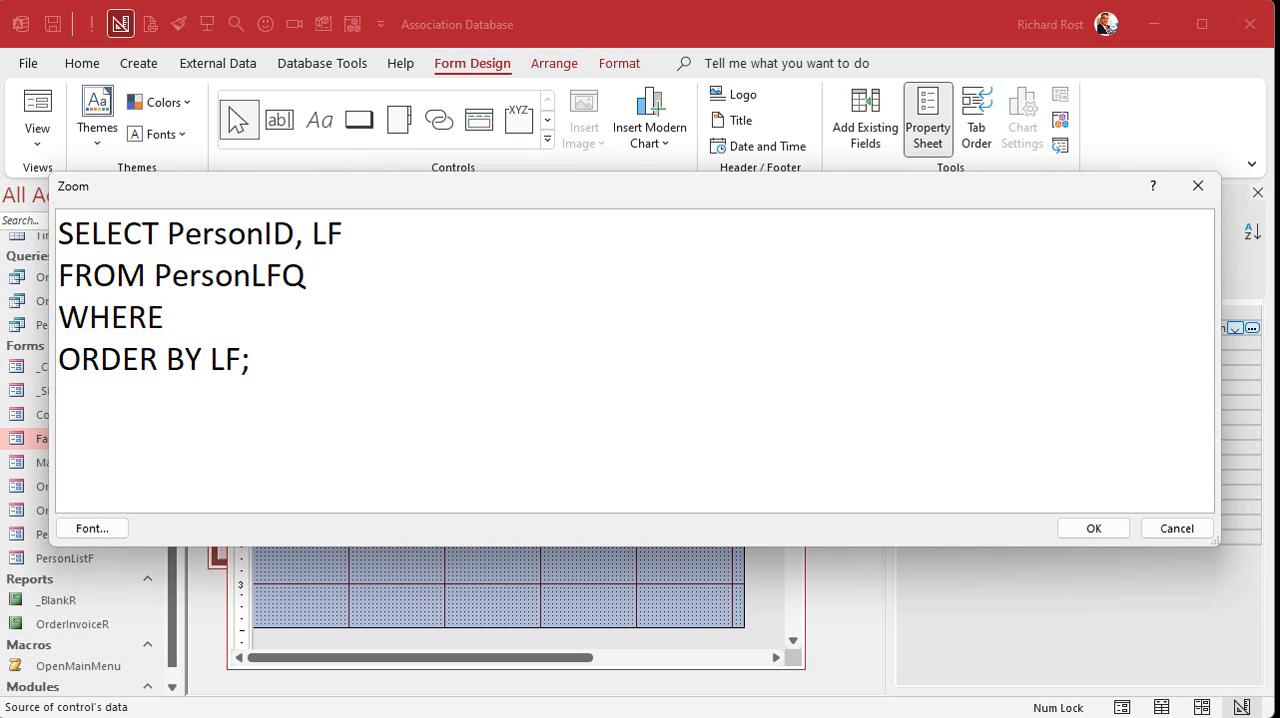
type("FamilyID=1")
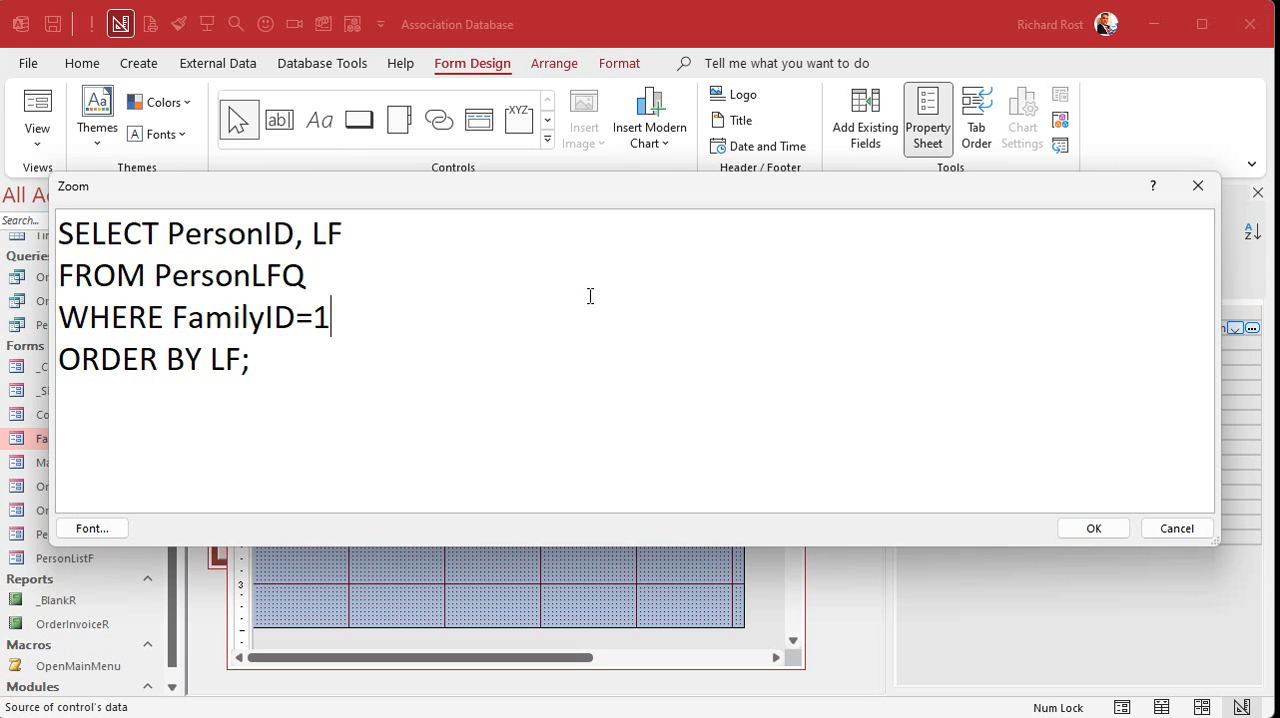
left_click(1090, 528)
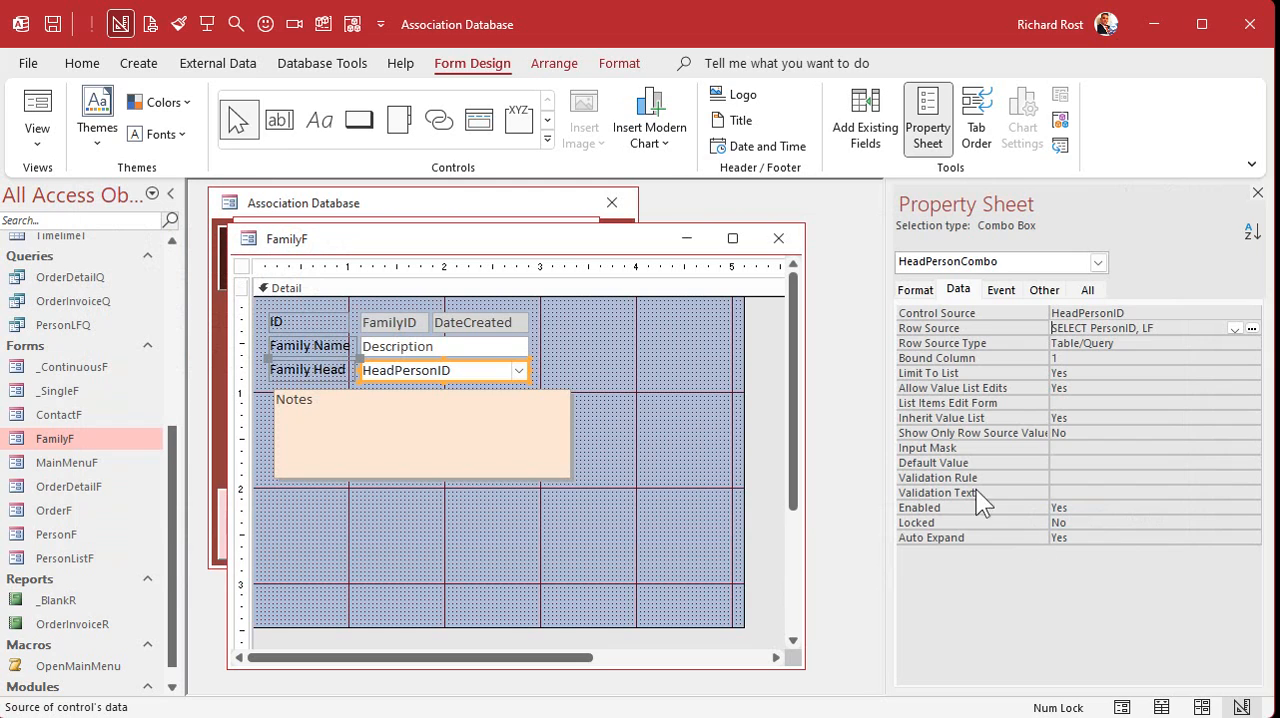
- Close and reopen FamilyF in Form view, and check the people listed under Family Head for the first family
left_click(779, 238)
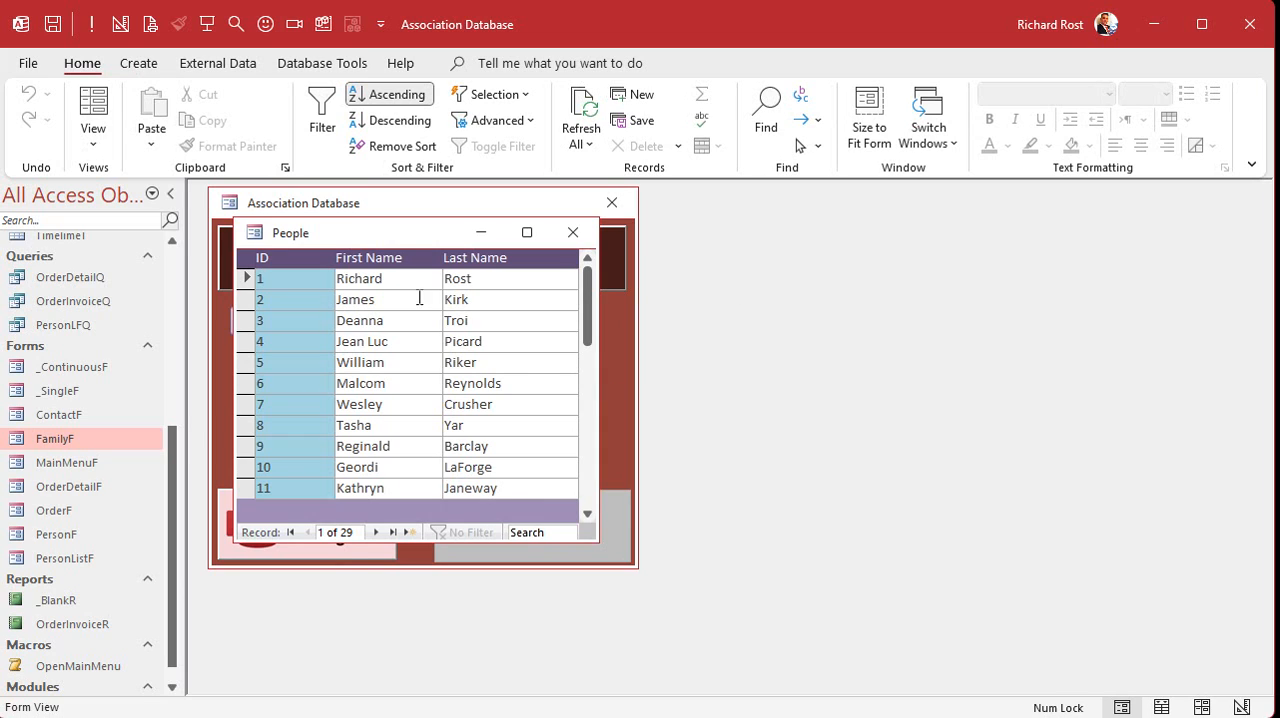
double_click(53, 436)
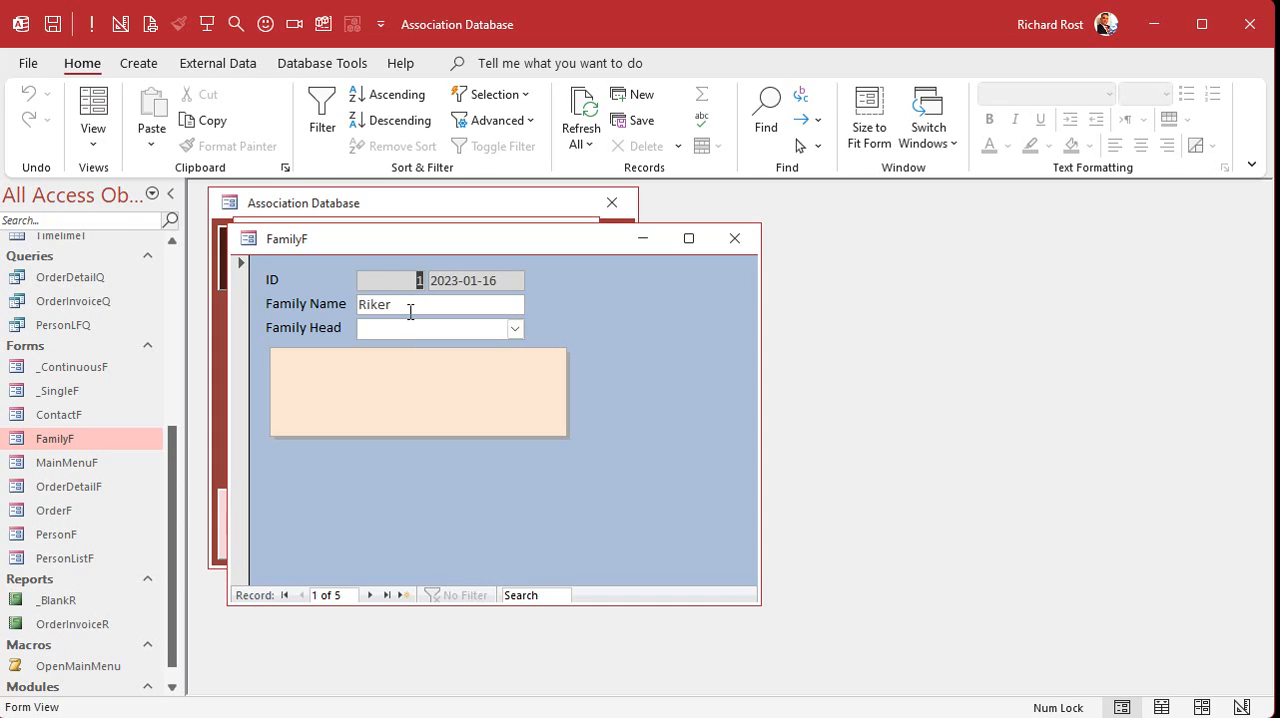
left_click(514, 329)
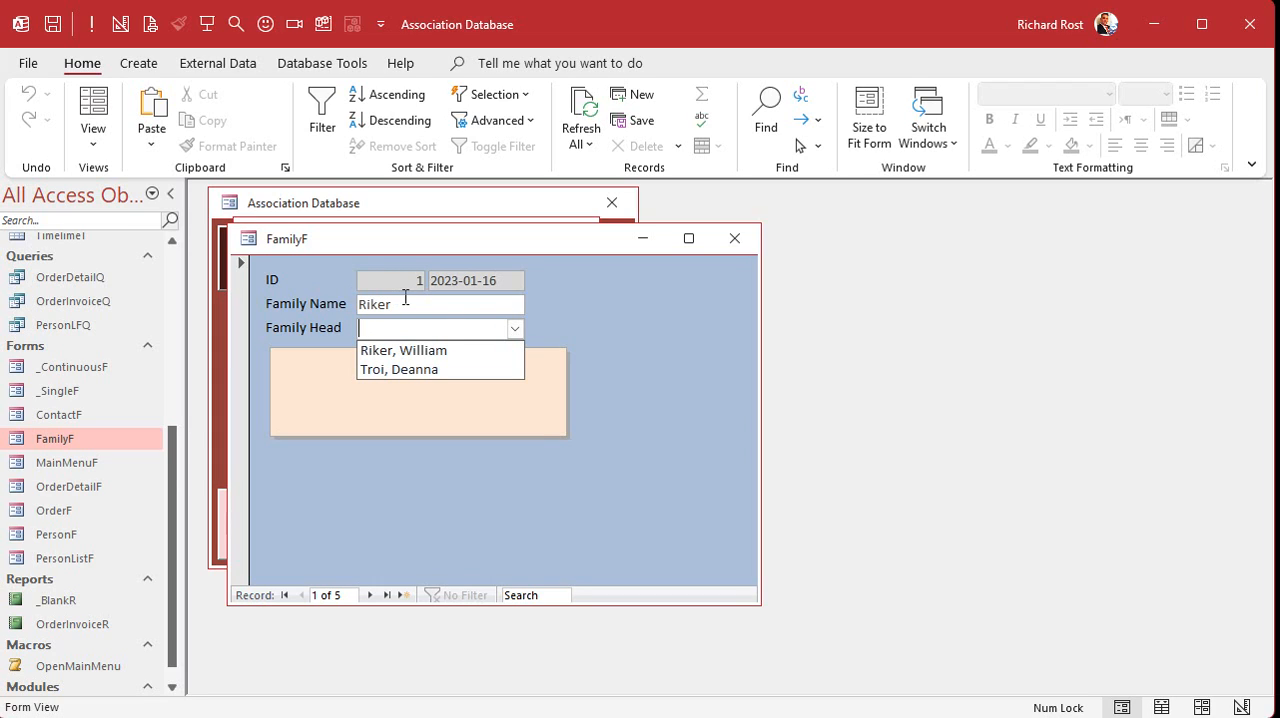
- Check which people are listed under Family Head for the first and second families
left_click(577, 303)
left_click(514, 329)
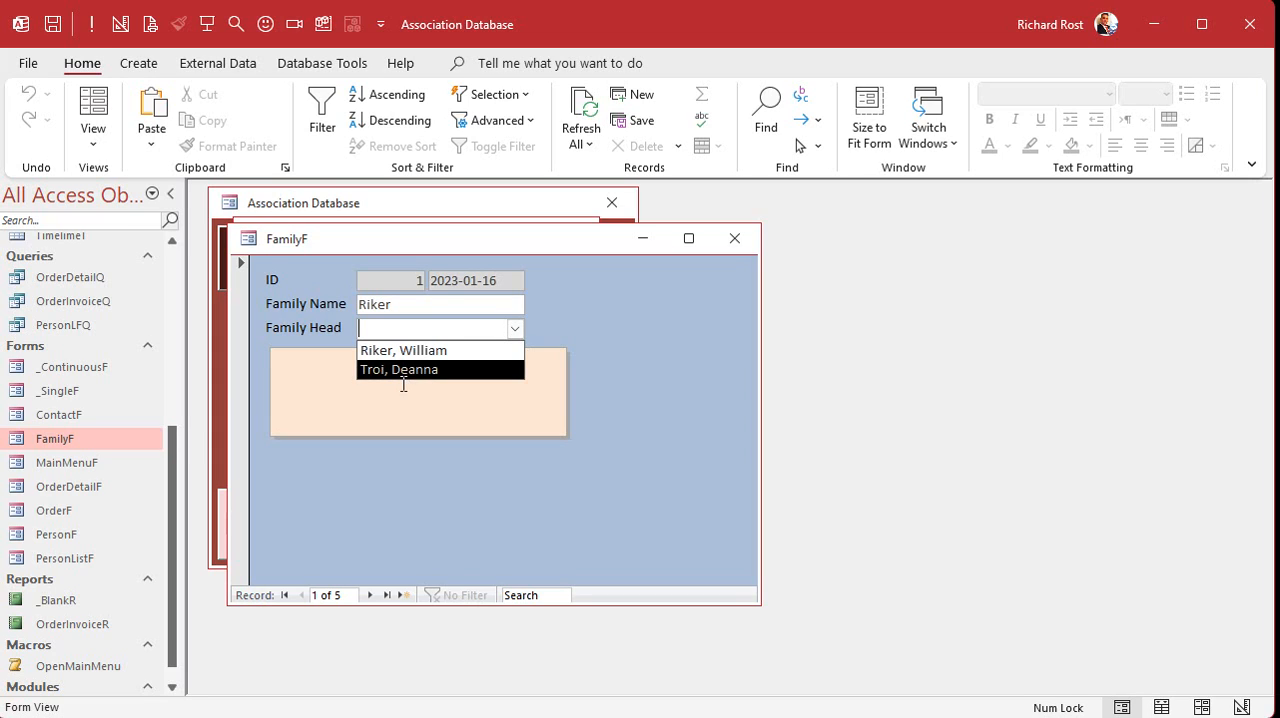
left_click(652, 368)
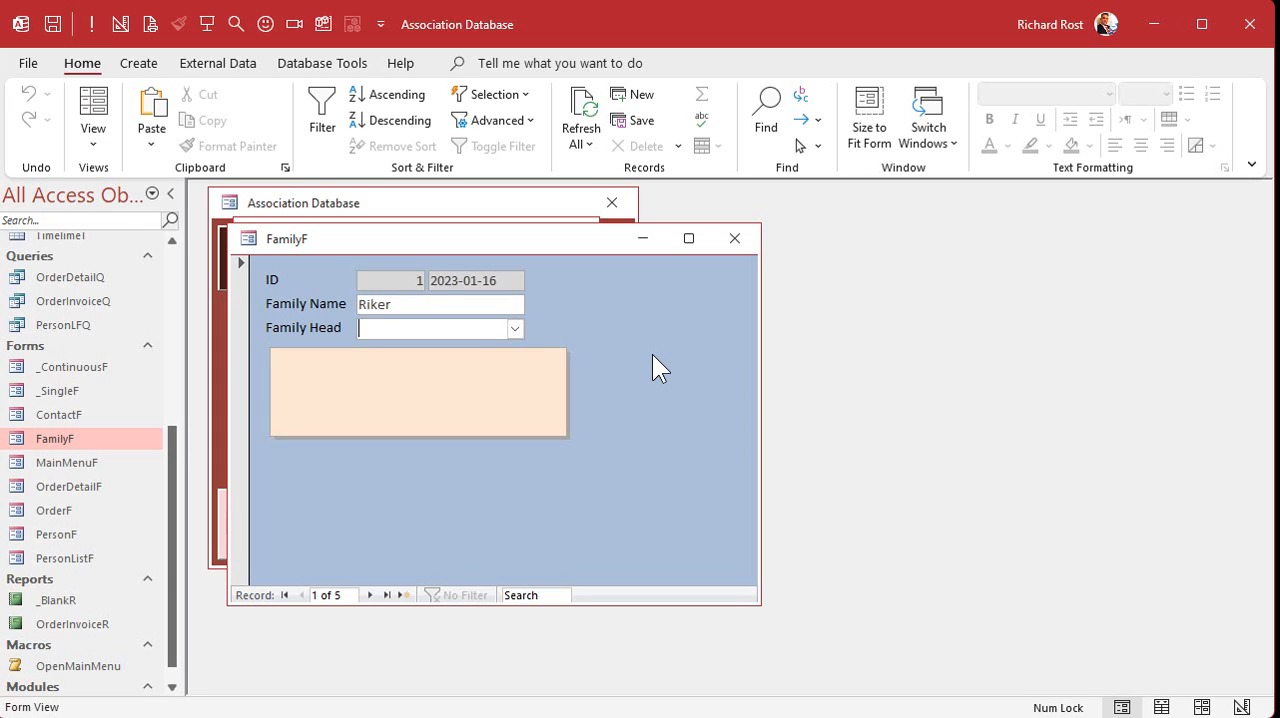
left_click(370, 595)
left_click(515, 329)
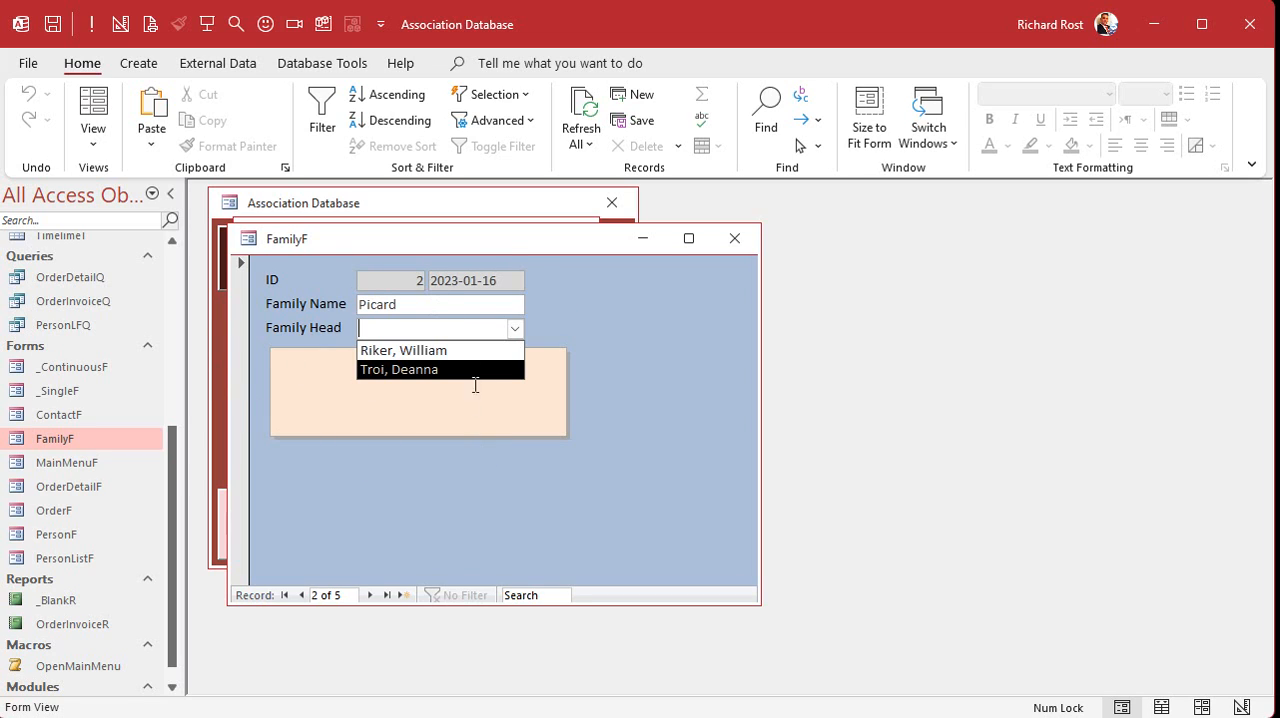
left_click(664, 332)
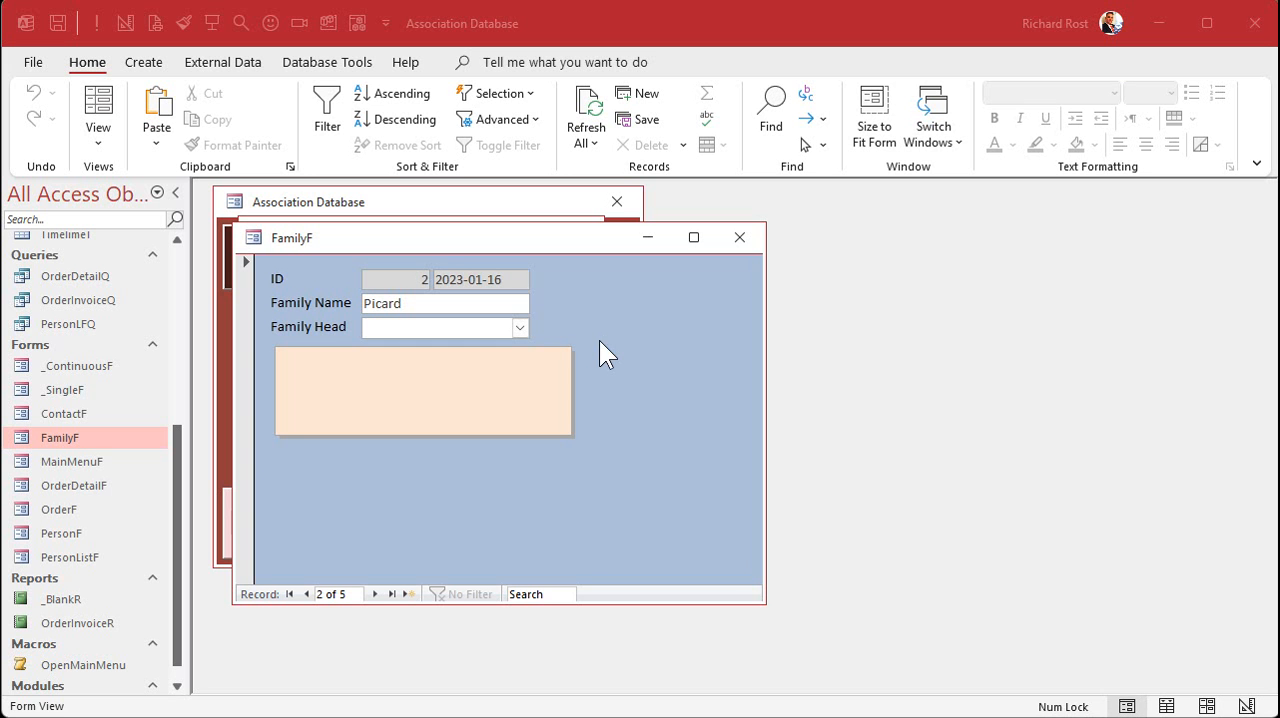
- In FamilyF's Design view, cut the whole SQL statement out of the Family Head combo box's Row Source, leaving the property blank
right_click(596, 305)
left_click(655, 374)
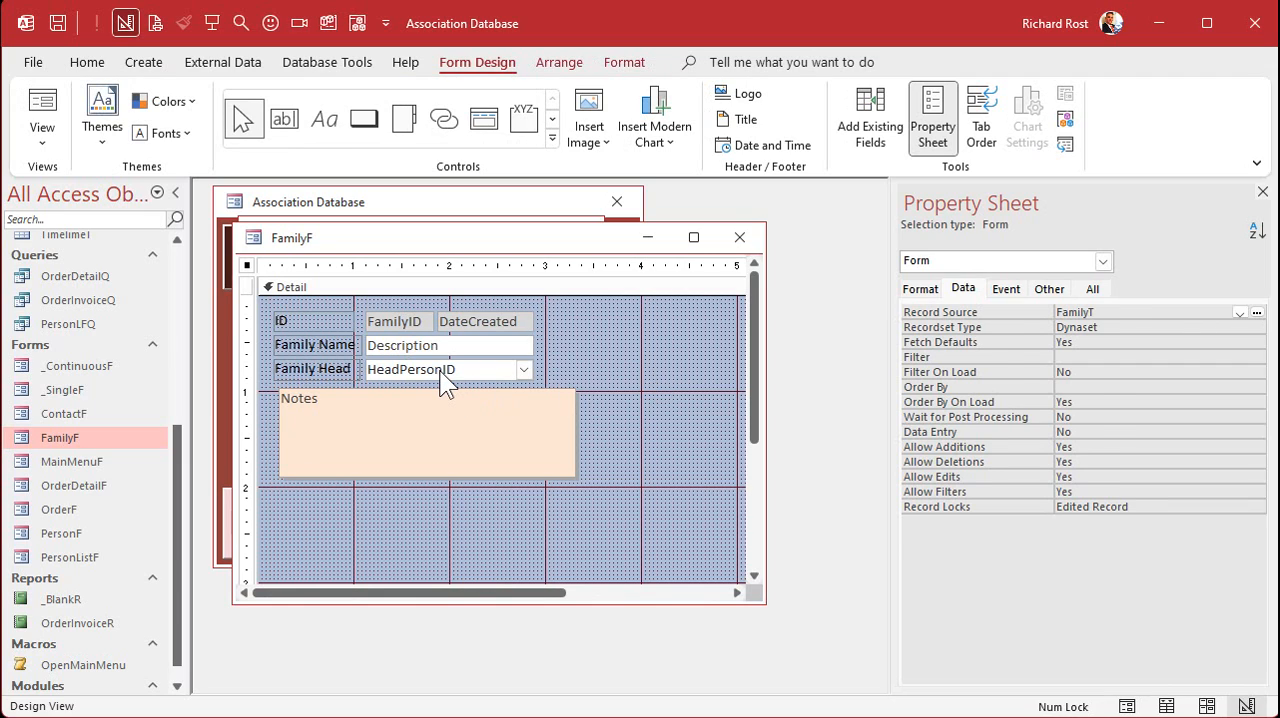
left_click(445, 372)
left_click(1093, 327)
key("shift+F2")
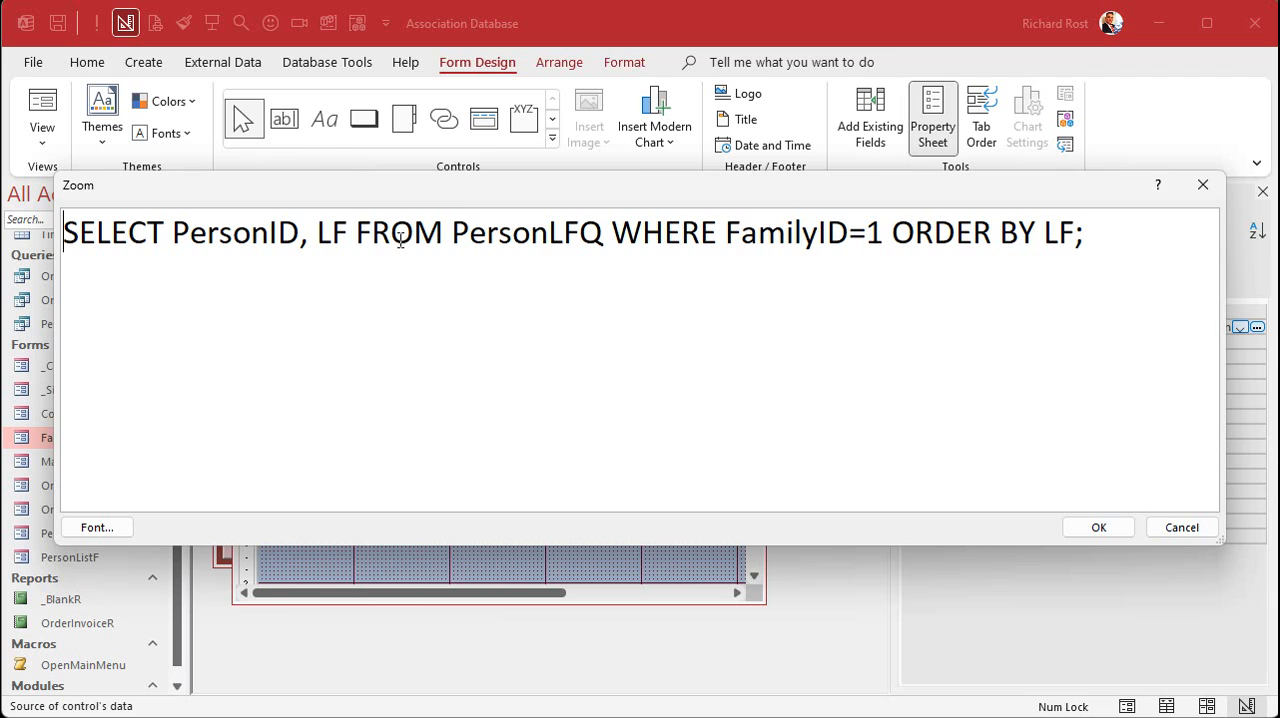
left_click_drag(1127, 231, 48, 240)
key("ctrl+x")
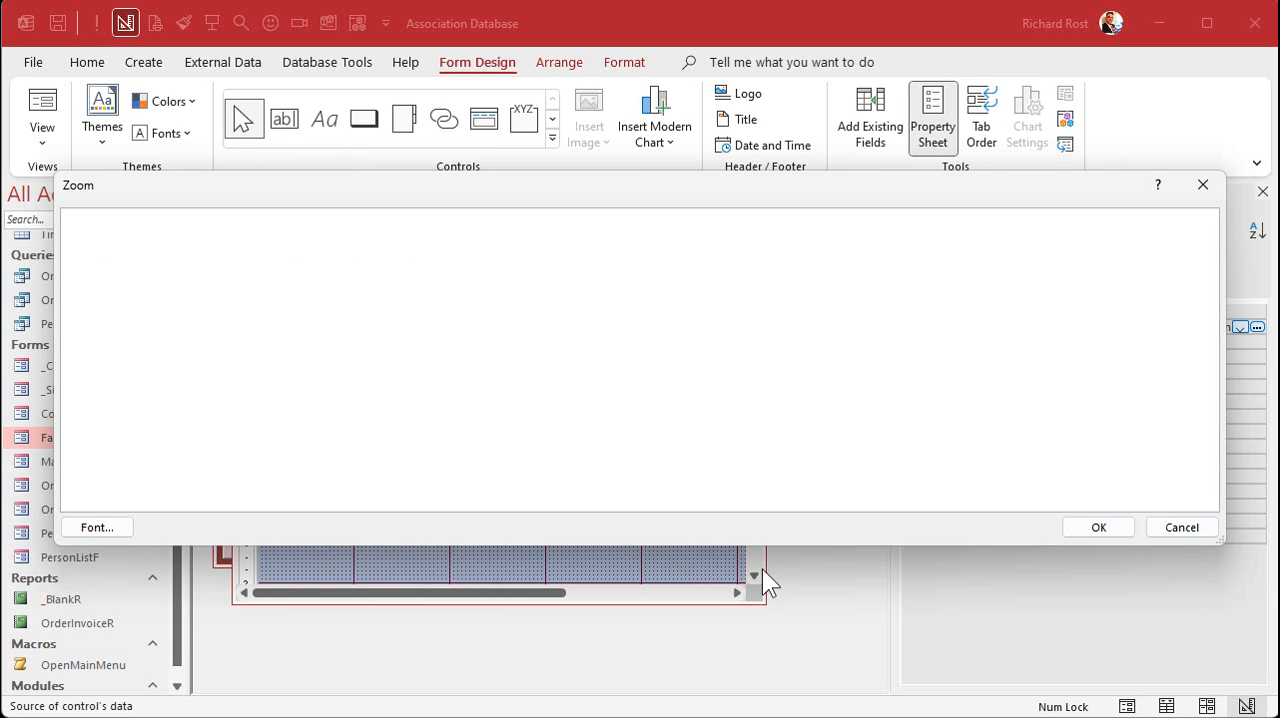
left_click(1097, 527)
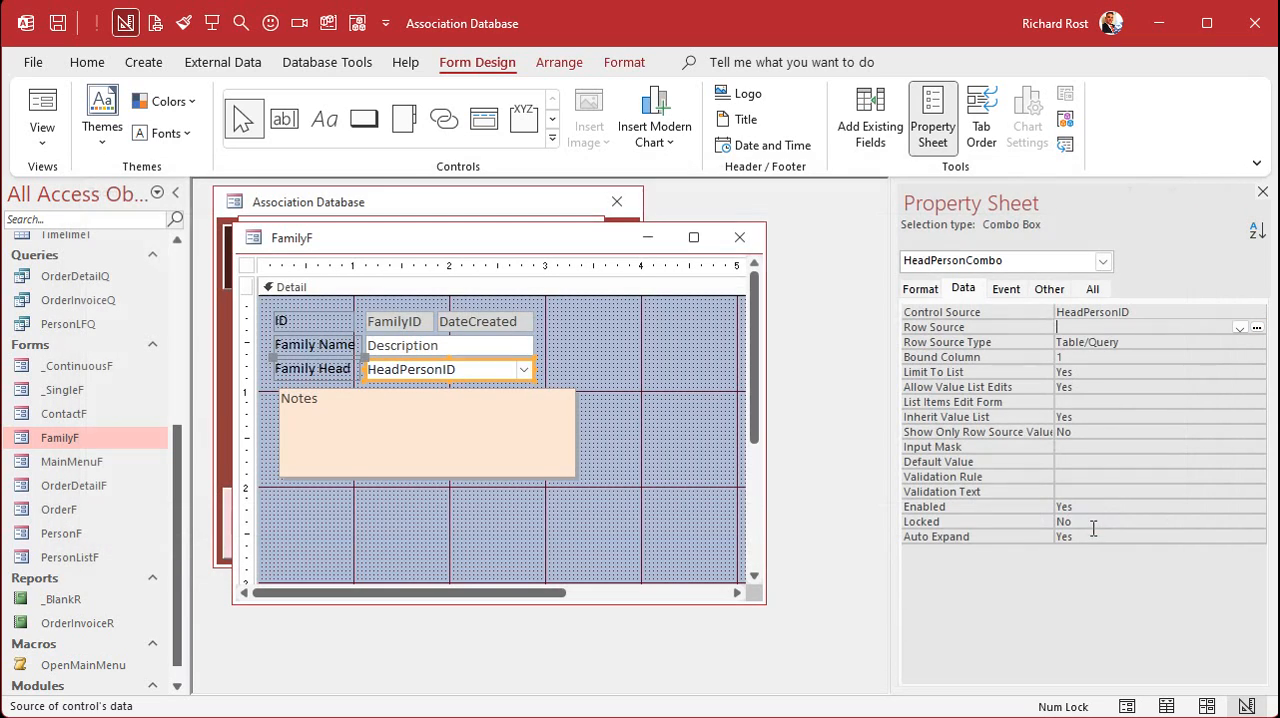
left_click(1148, 341)
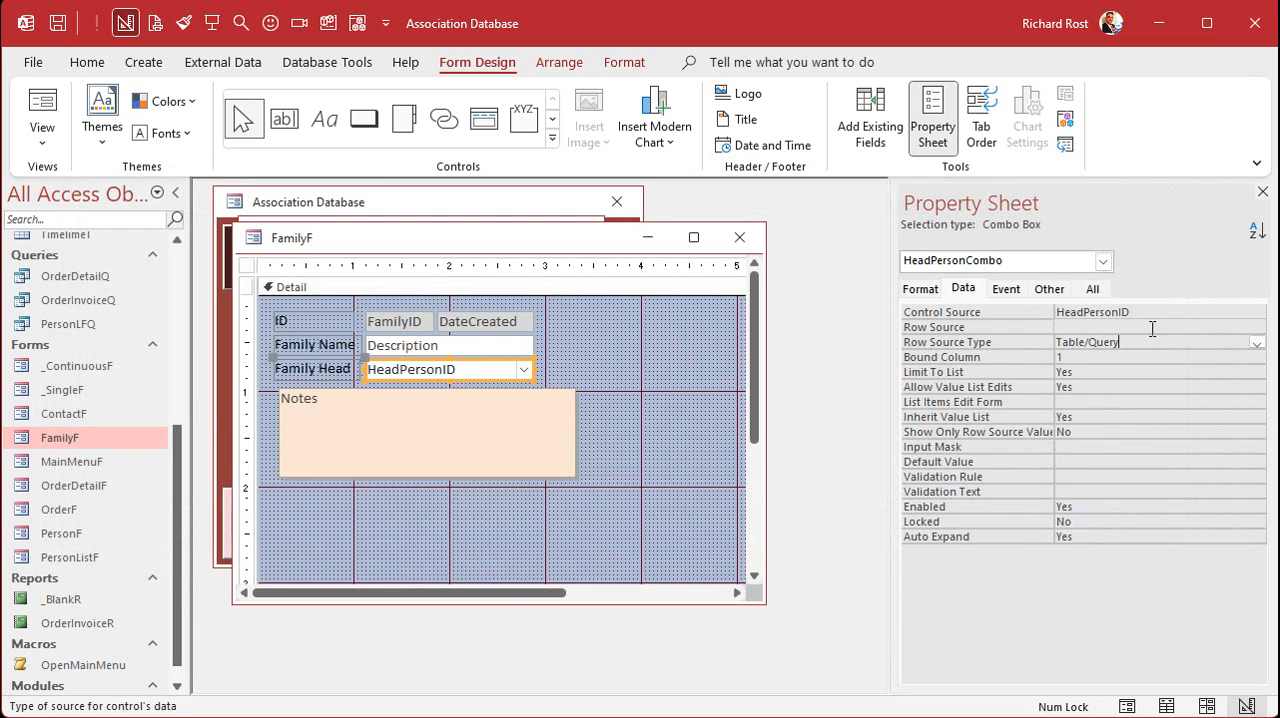
- Create an On Current event procedure for the FamilyF form and add an indented line in its body
left_click(248, 265)
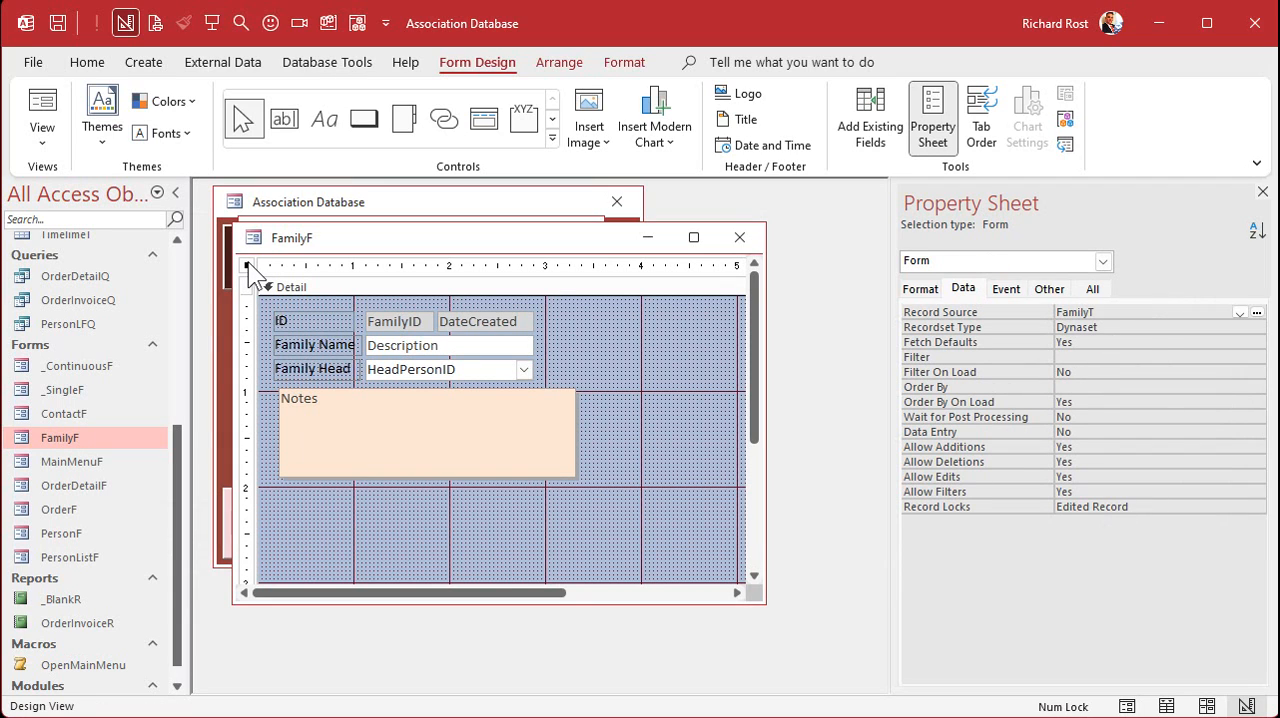
left_click(1006, 289)
left_click(1063, 312)
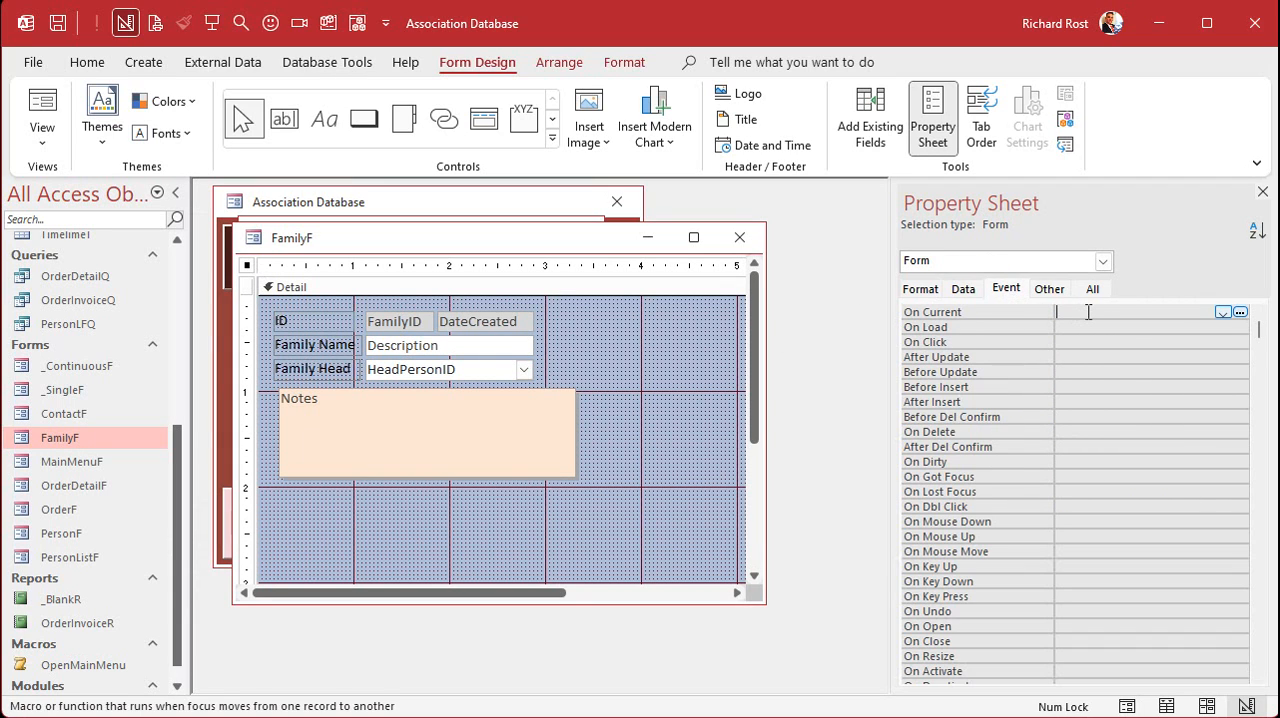
left_click(1240, 312)
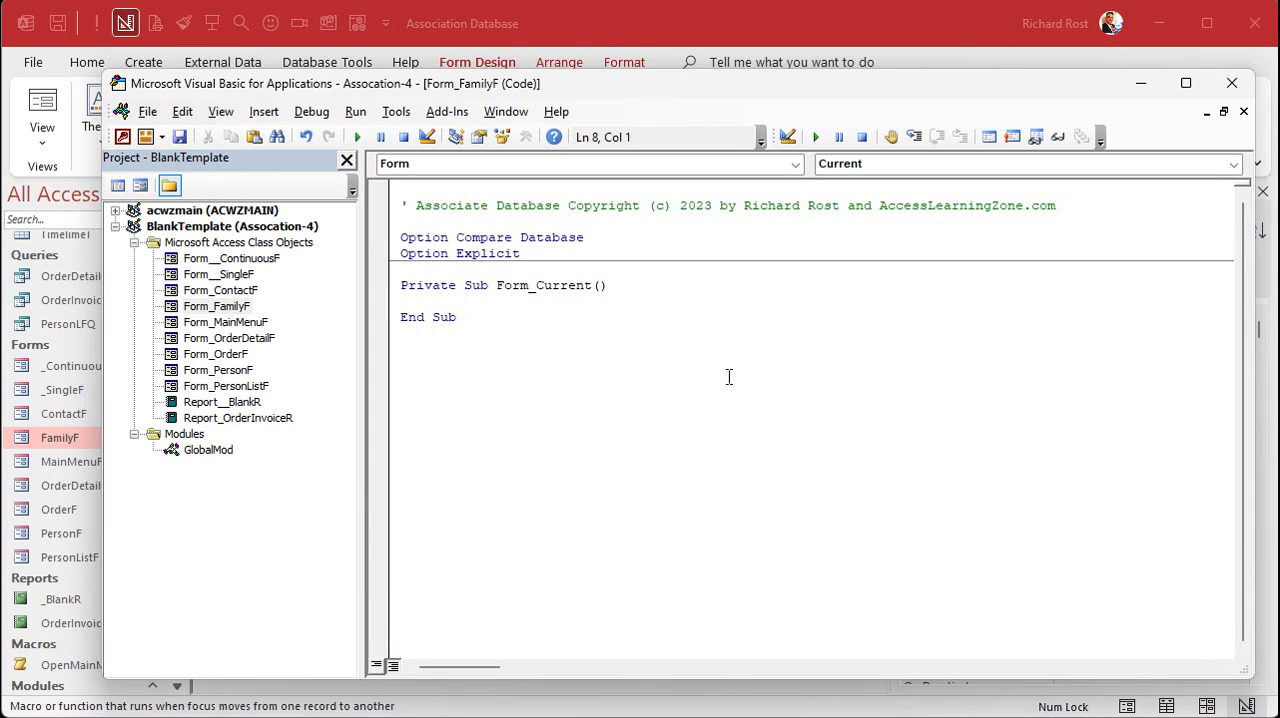
key("Return")
key("Return")
key("Up")
key("Tab")
- In Form_Current, assign the cut SELECT statement as a quoted string to the Family Head combo box with HeadPersonCombo.RowSource
left_click(655, 14)
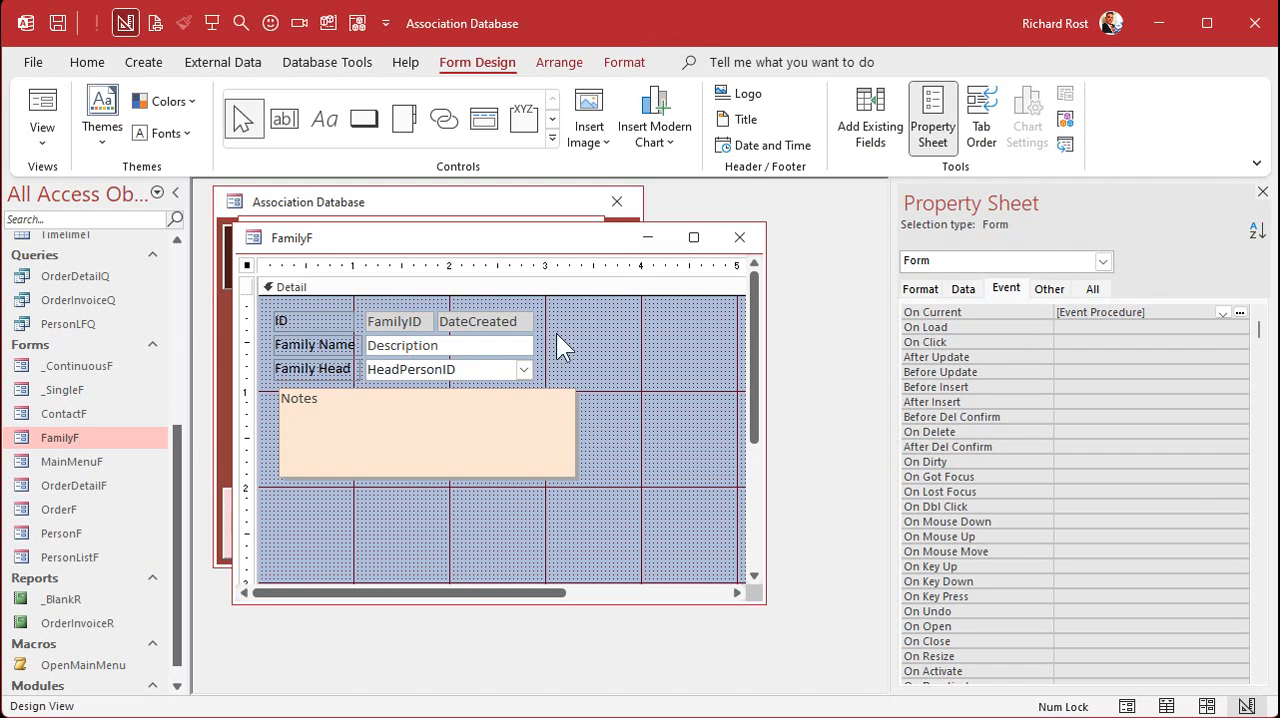
left_click(480, 373)
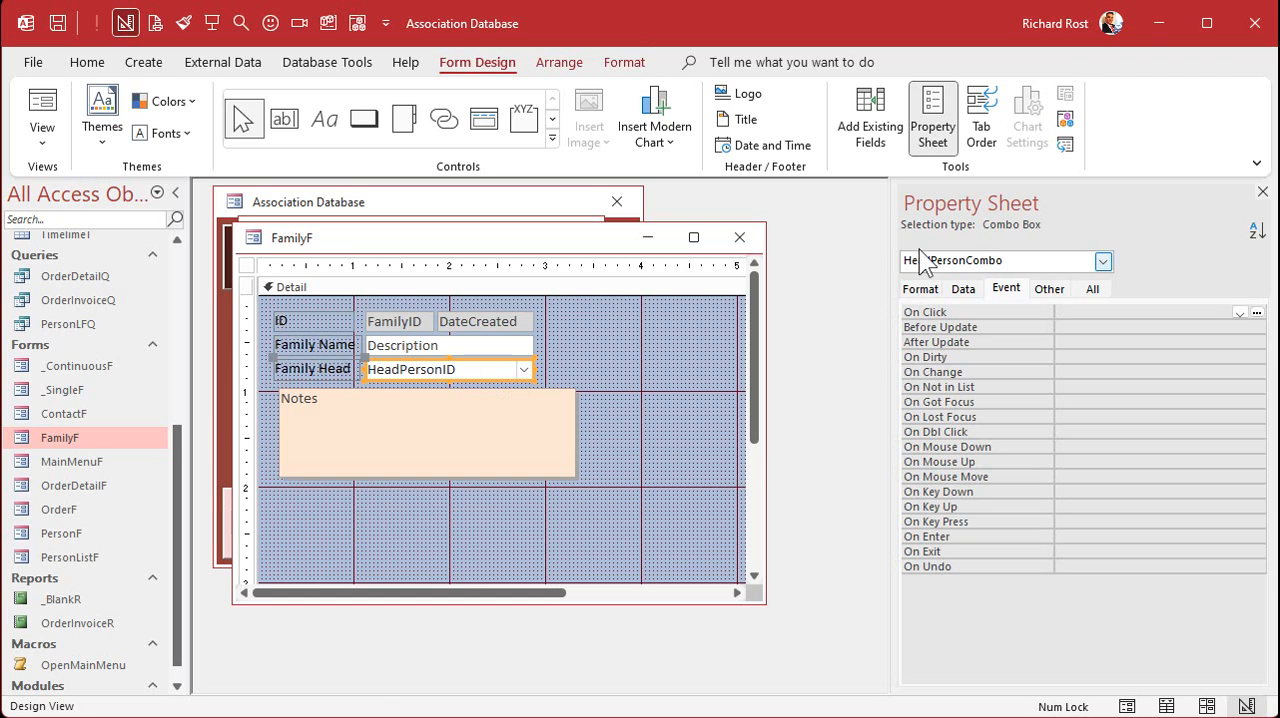
key("alt+Tab")
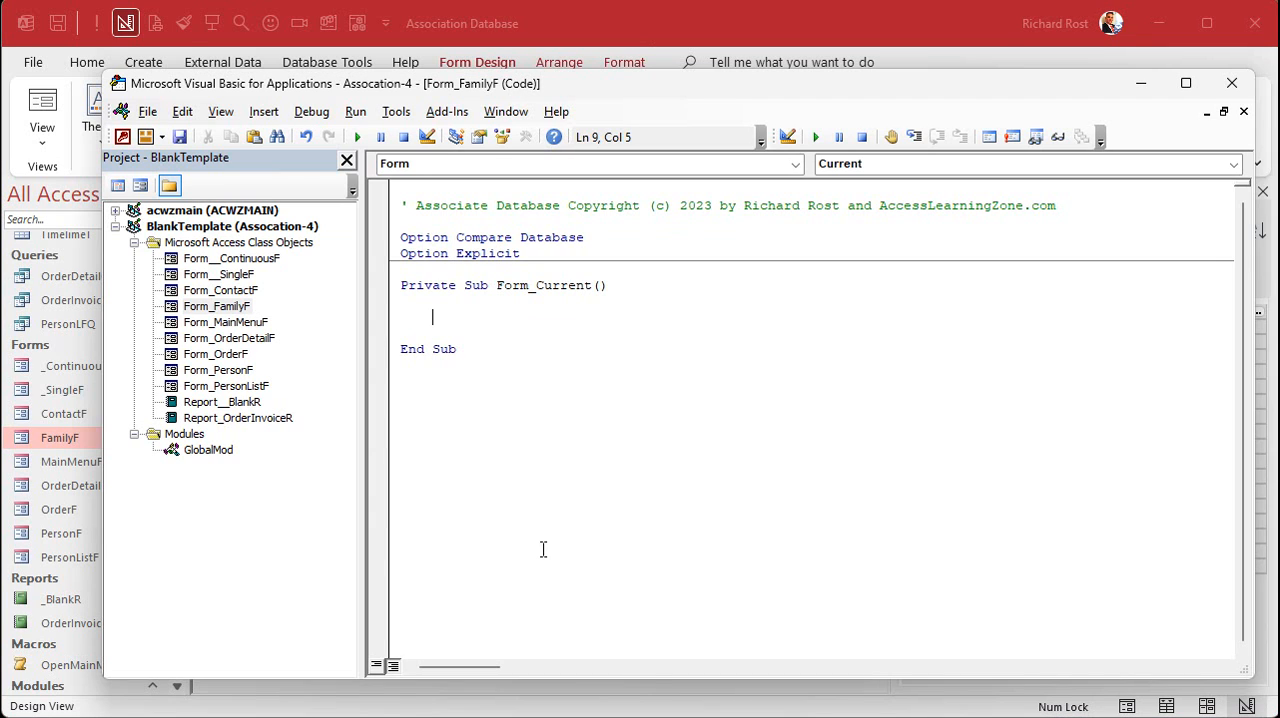
type("headpersoncombo.row")
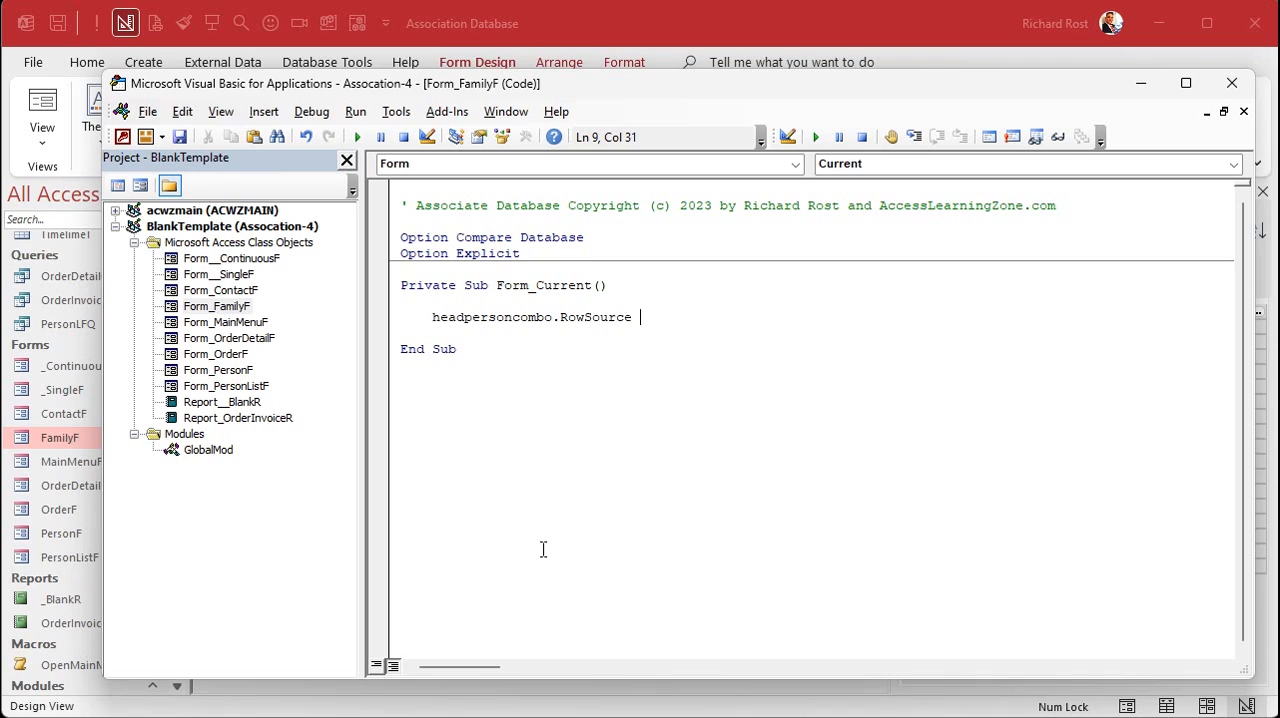
type(" =\"")
key("ctrl+v")
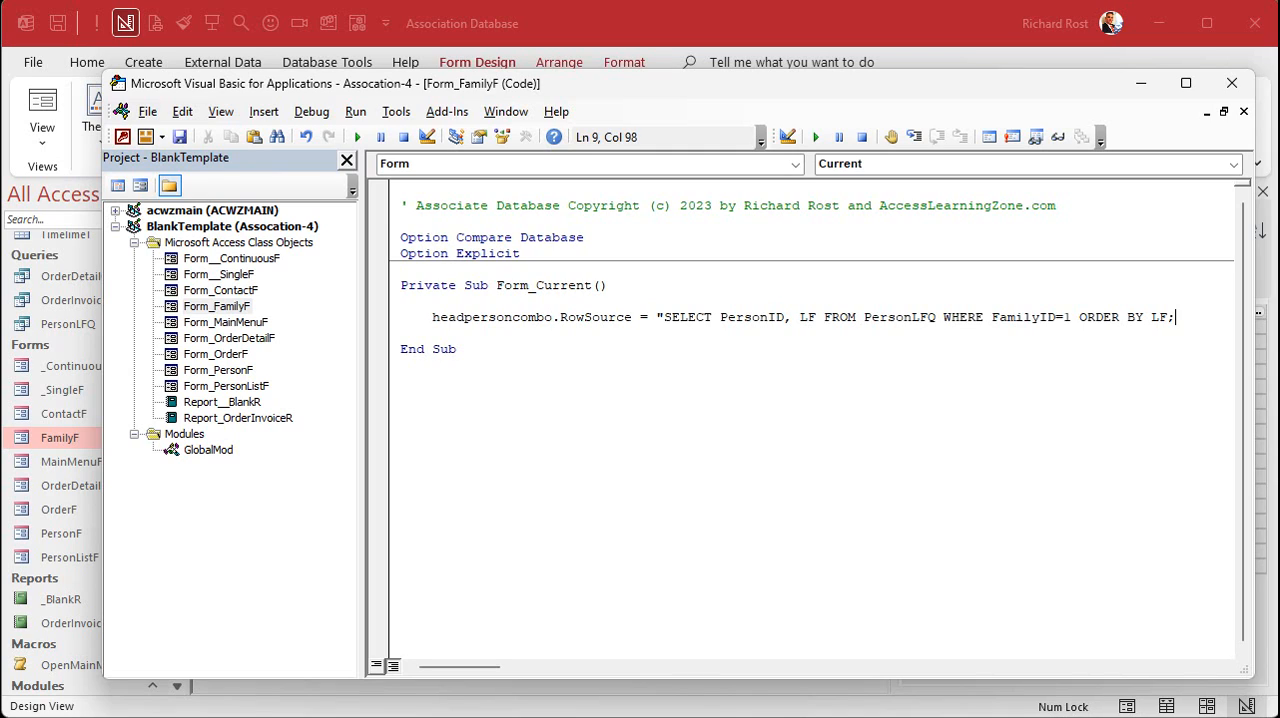
type("\"")
- Break the SQL string with " & _ so that the FROM and WHERE clauses each start on their own indented line
left_click(826, 317)
type("\" & _")
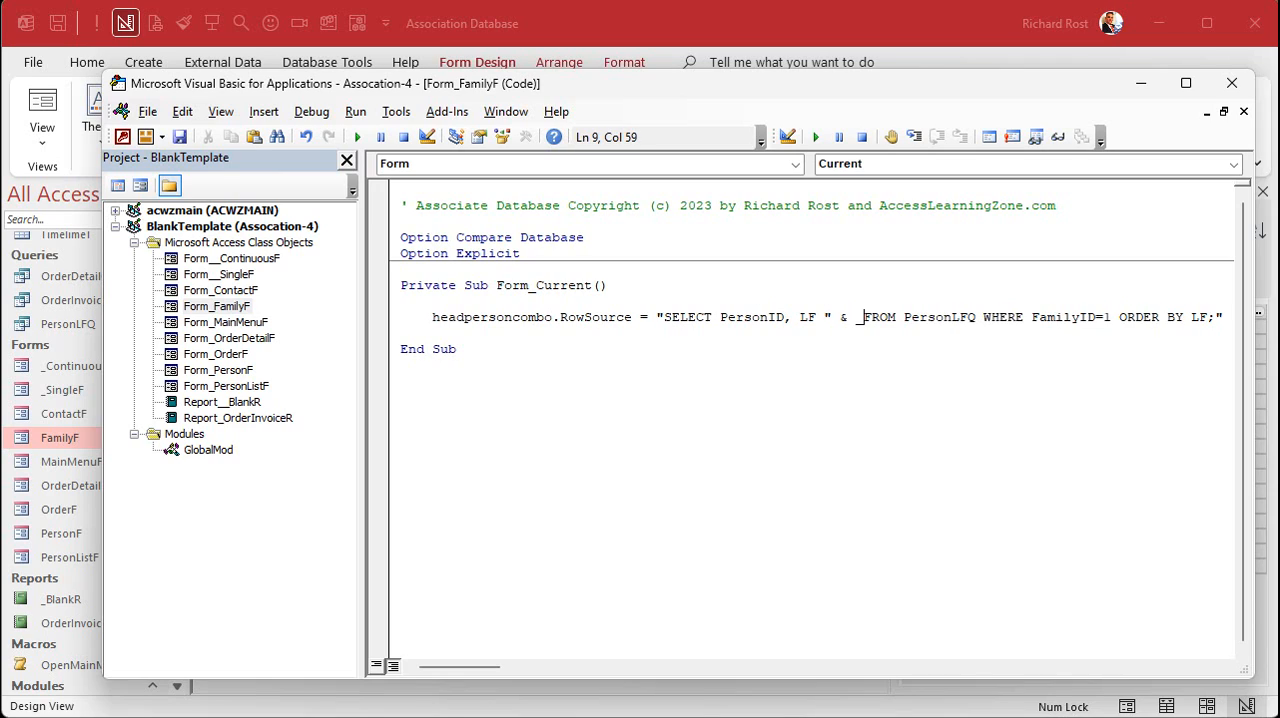
key("Return")
key("Tab")
type("\"")
key("Right")
key("Right")
key("Right")
key("Right")
key("Right")
key("Right")
key("Right")
key("Right")
key("Right")
key("Right")
key("Right")
key("Right")
key("Right")
key("Right")
key("Right")
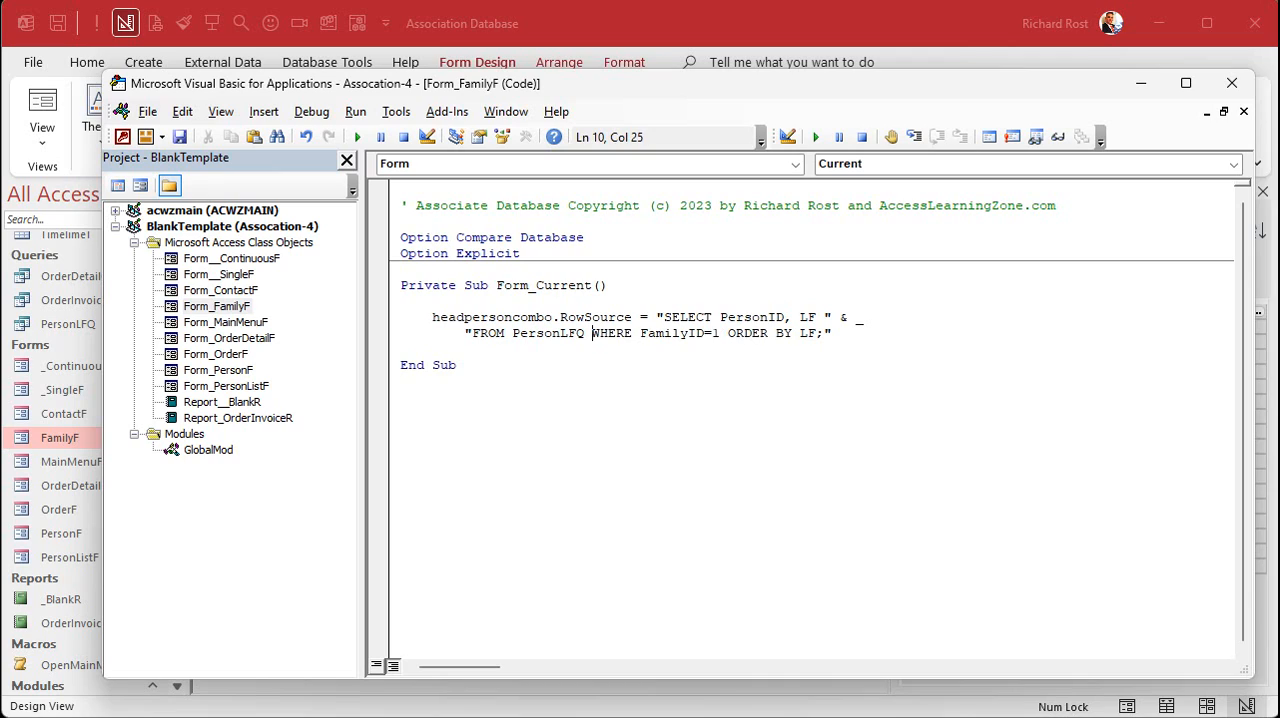
type("\" & _")
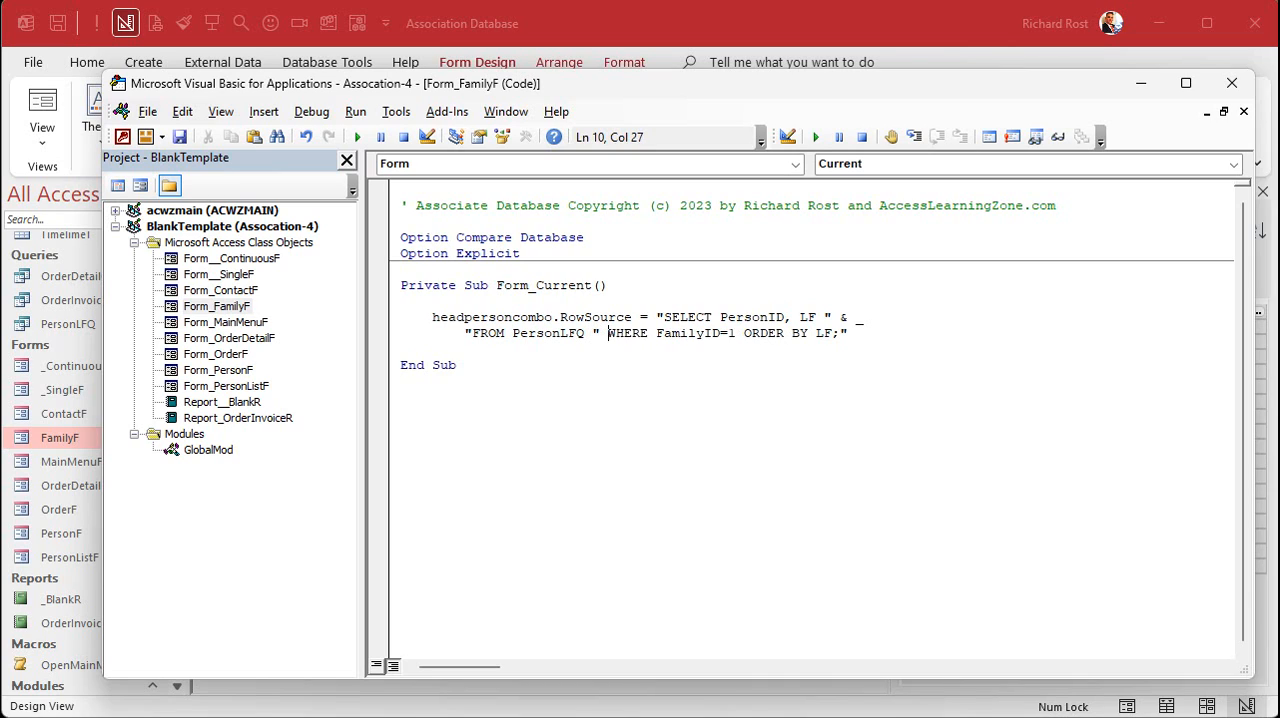
key("Return")
type("\"")
- Break the string after the WHERE clause with " & _ so that ORDER BY LF; stands on its own quoted line
key("Right")
key("Right")
key("Right")
key("Right")
key("Right")
key("Right")
key("Right")
key("Right")
key("Right")
key("Right")
key("Right")
key("Right")
key("Right")
key("Right")
key("Right")
key("Right")
key("Right")
type("\" & _")
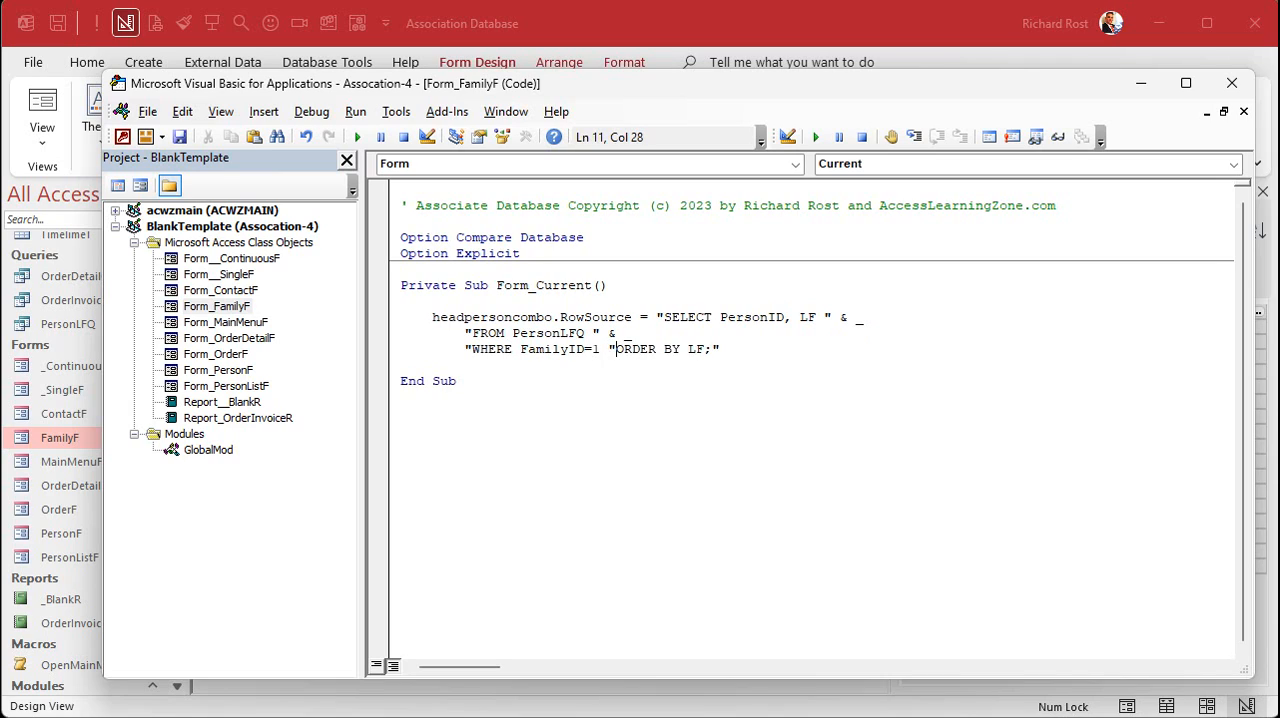
key("Return")
type("\"")
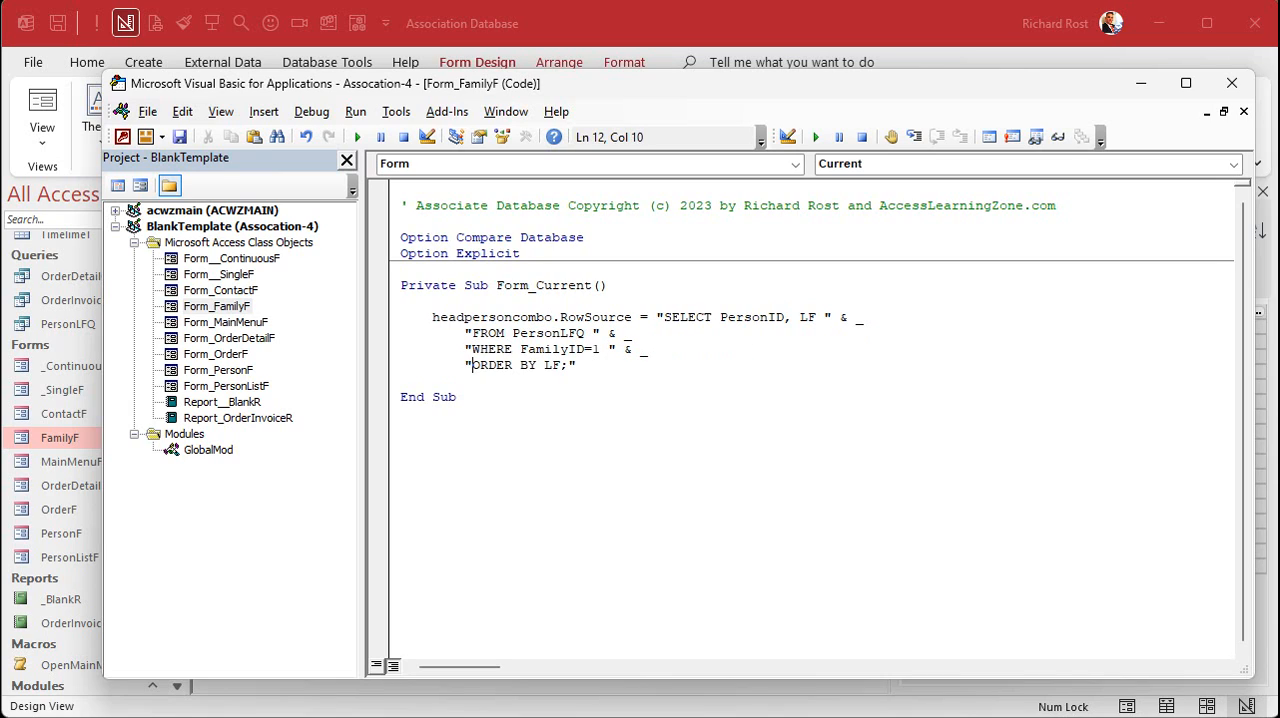
key("Down")
key("Down")
- Left-align the text in the FamilyID text box on the FamilyF form
left_click_drag(591, 349, 601, 349)
left_click(671, 45)
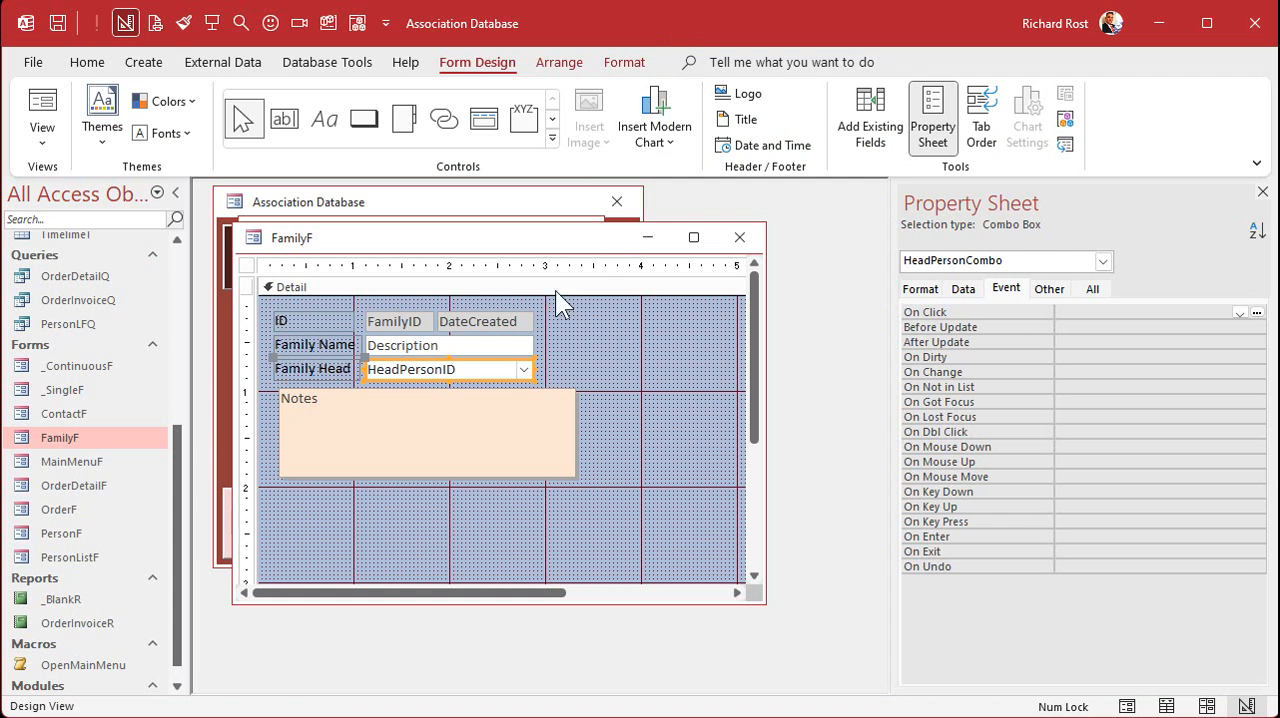
left_click(406, 320)
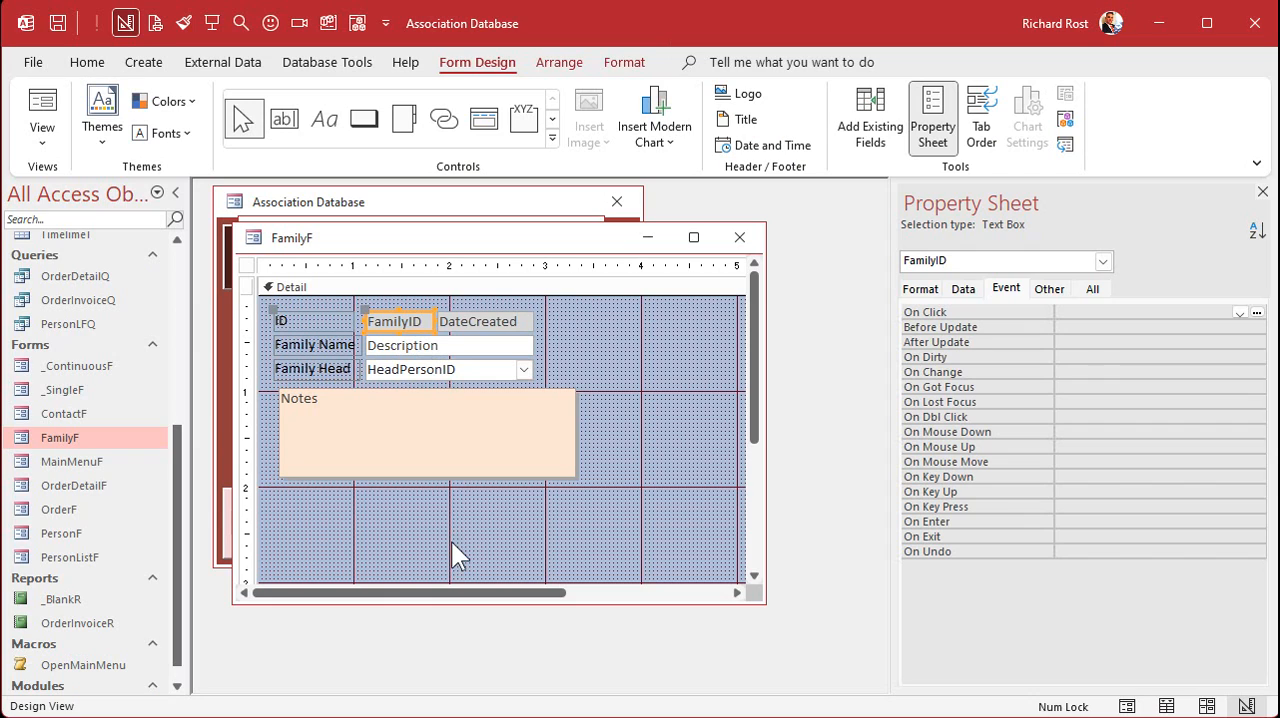
left_click(625, 62)
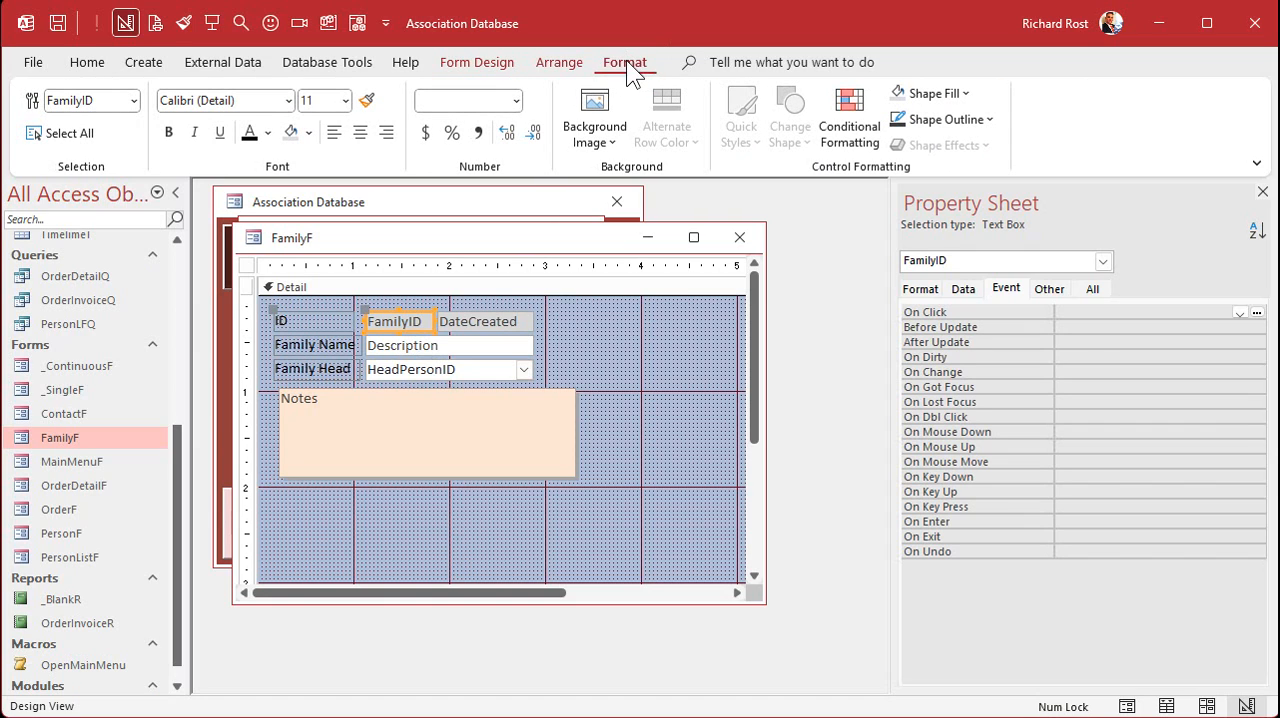
left_click(335, 132)
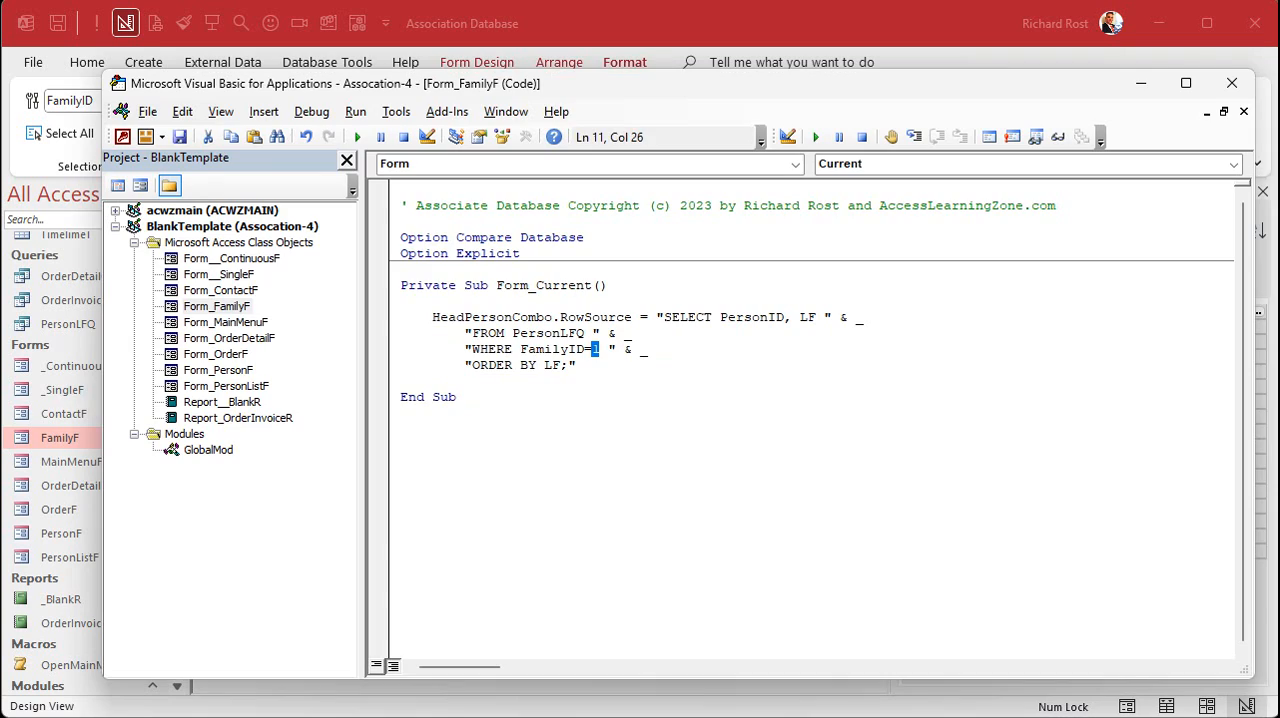
- Replace the fixed 1 in the WHERE clause with the form's FamilyID value, concatenated as " & FamilyID & "
double_click(594, 348)
type("\"")
type(" & FamilyID")
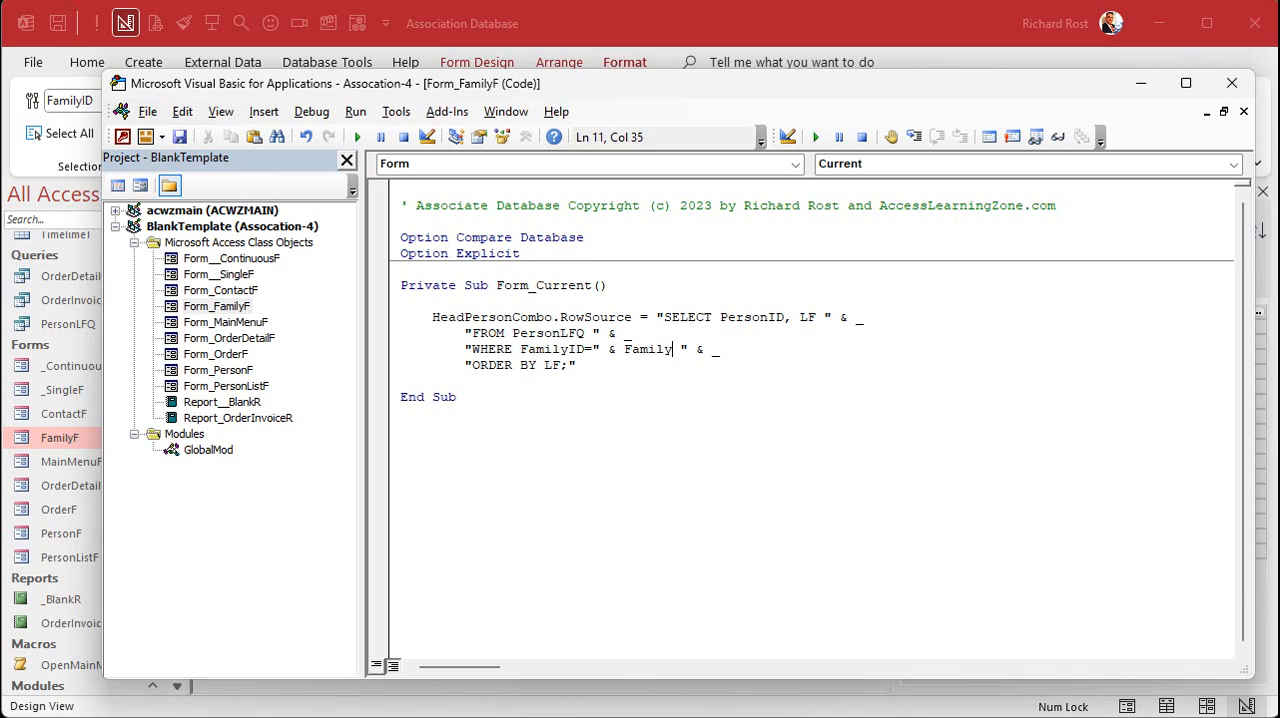
type(" & \"")
left_click(521, 404)
double_click(665, 350)
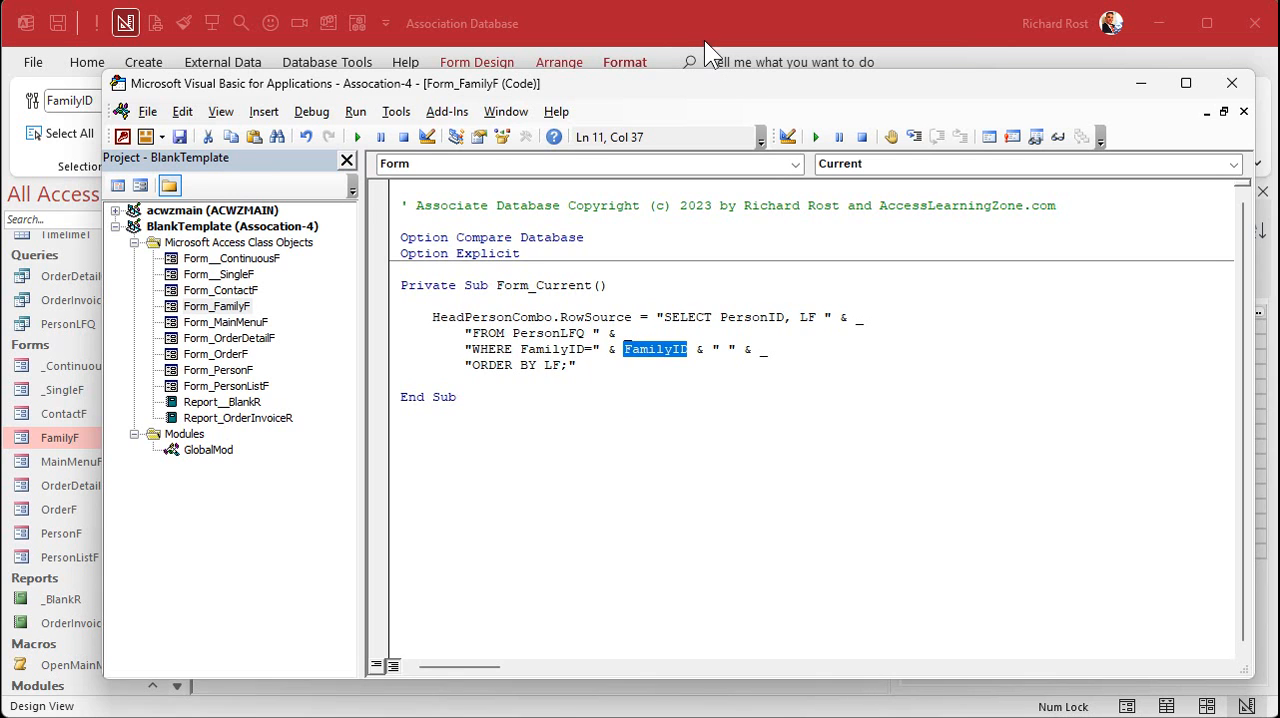
- Close the code editor, then close FamilyF and reopen it in Form view
left_click(1234, 86)
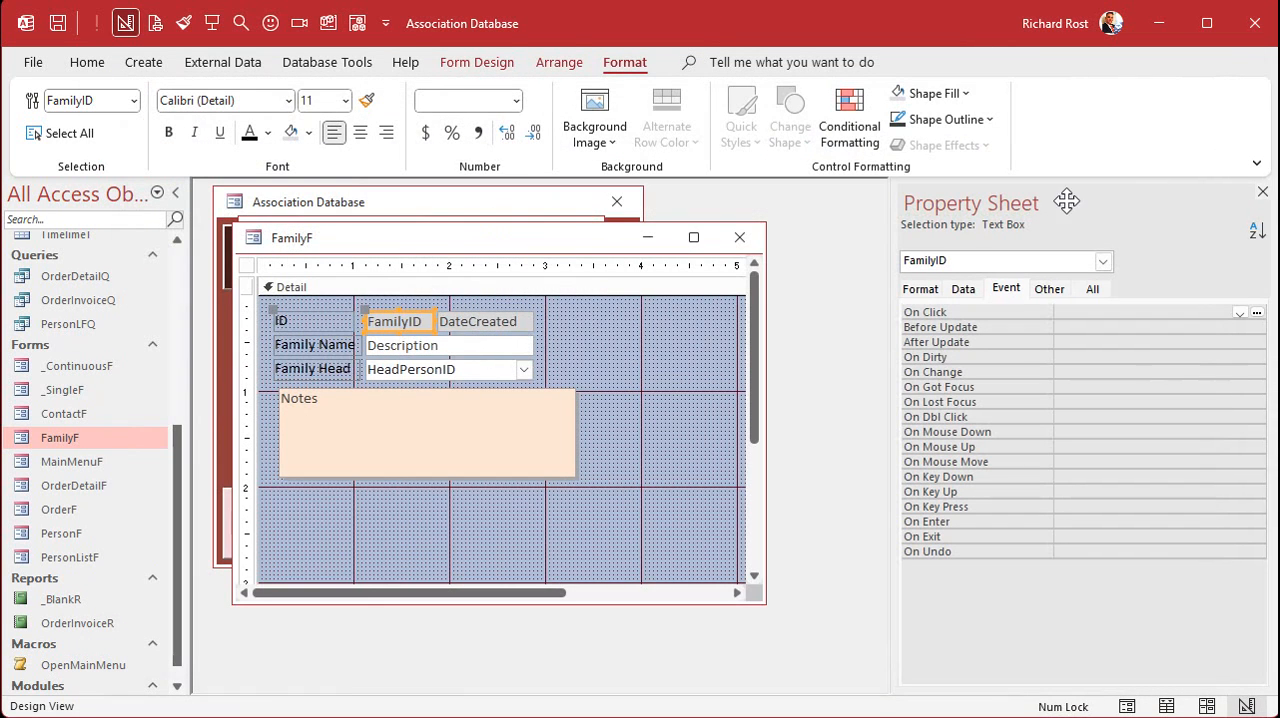
left_click(737, 236)
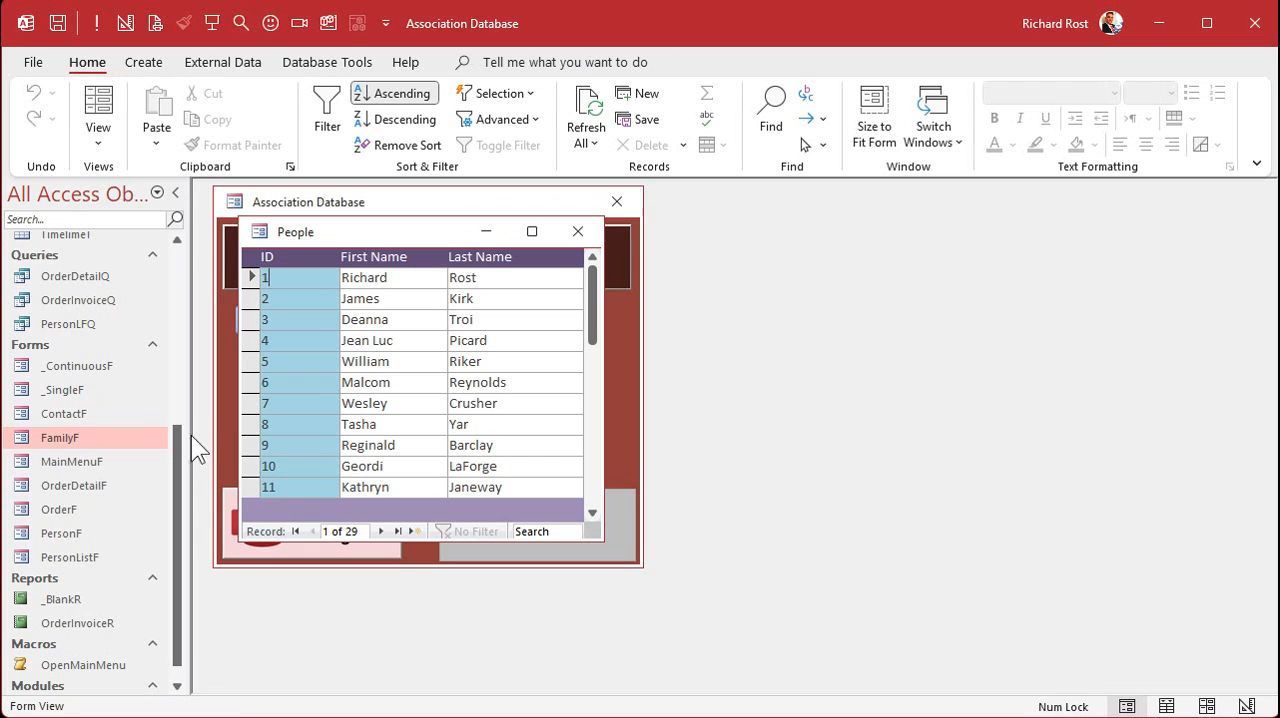
double_click(62, 437)
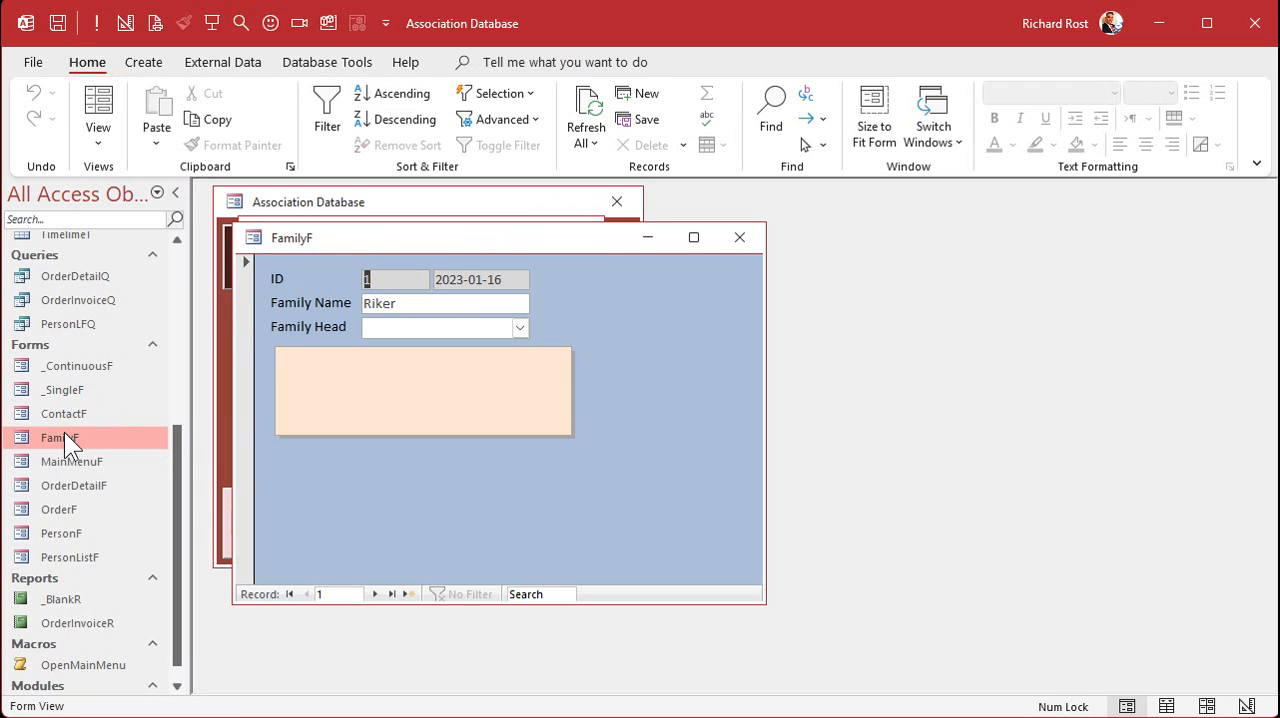
- Go through the first three family records and check the people listed under Family Head for each
left_click(520, 328)
left_click(520, 328)
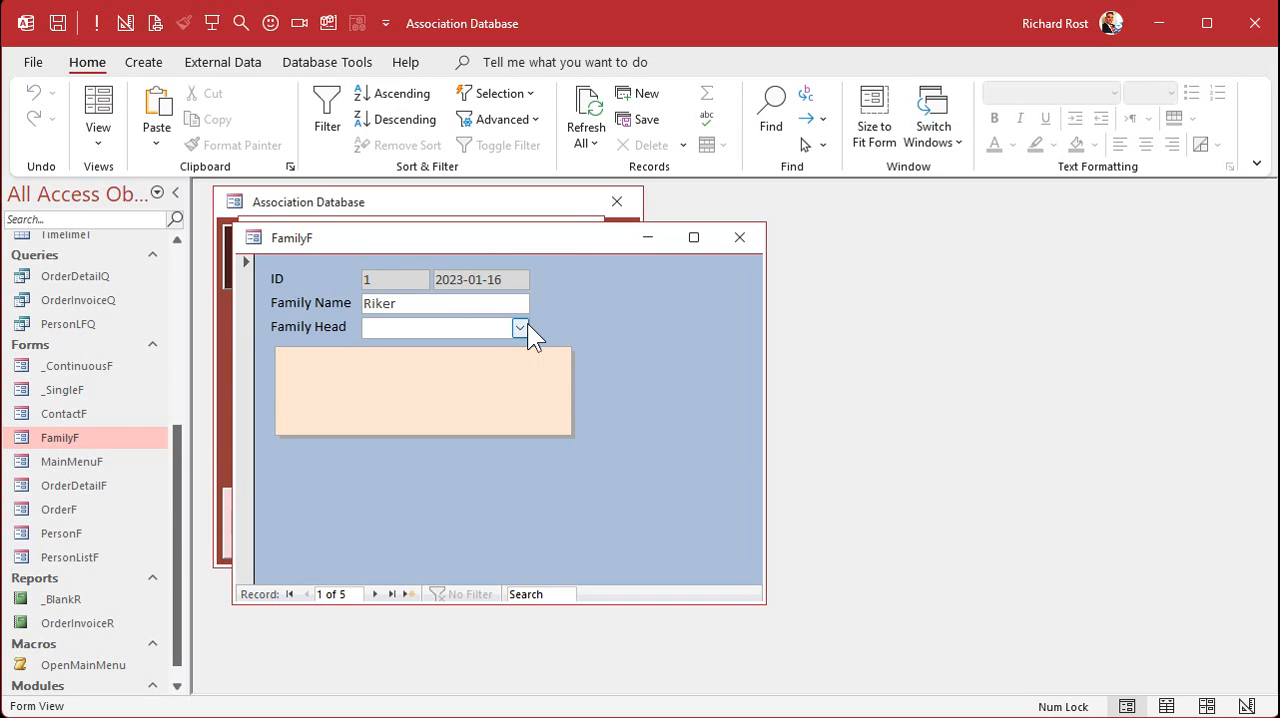
left_click(376, 596)
left_click(521, 328)
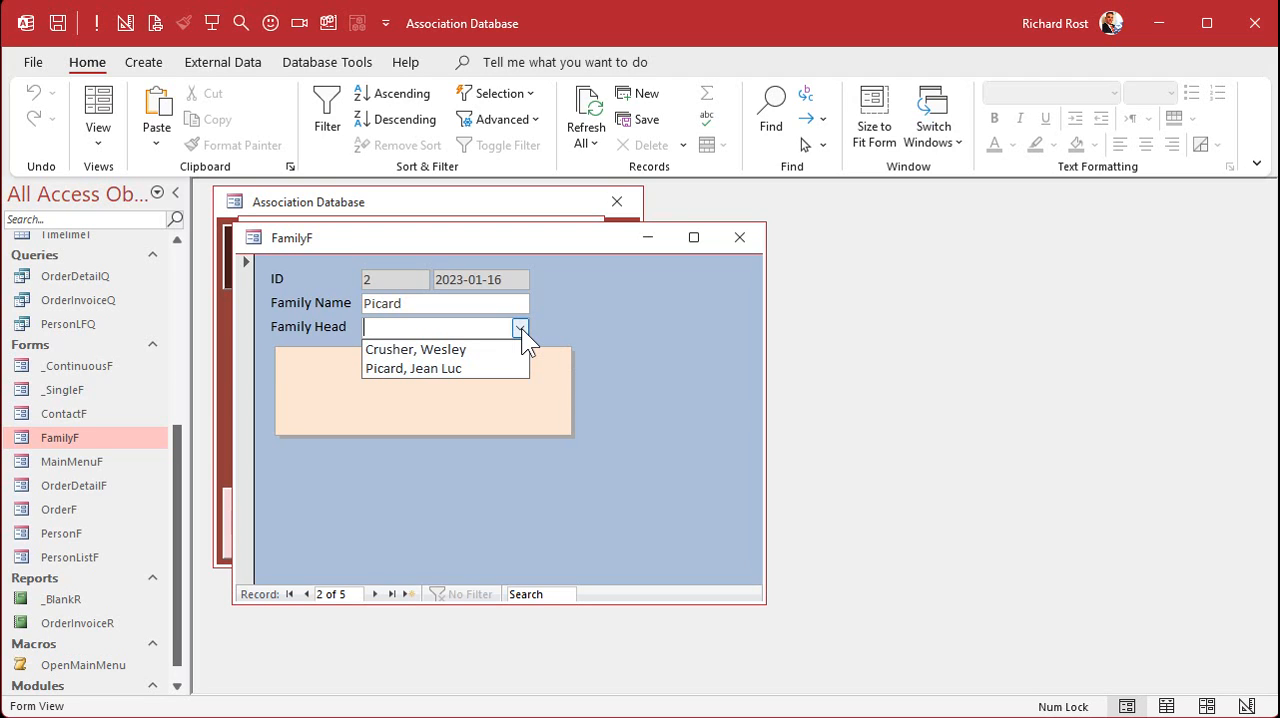
left_click(521, 328)
left_click(375, 594)
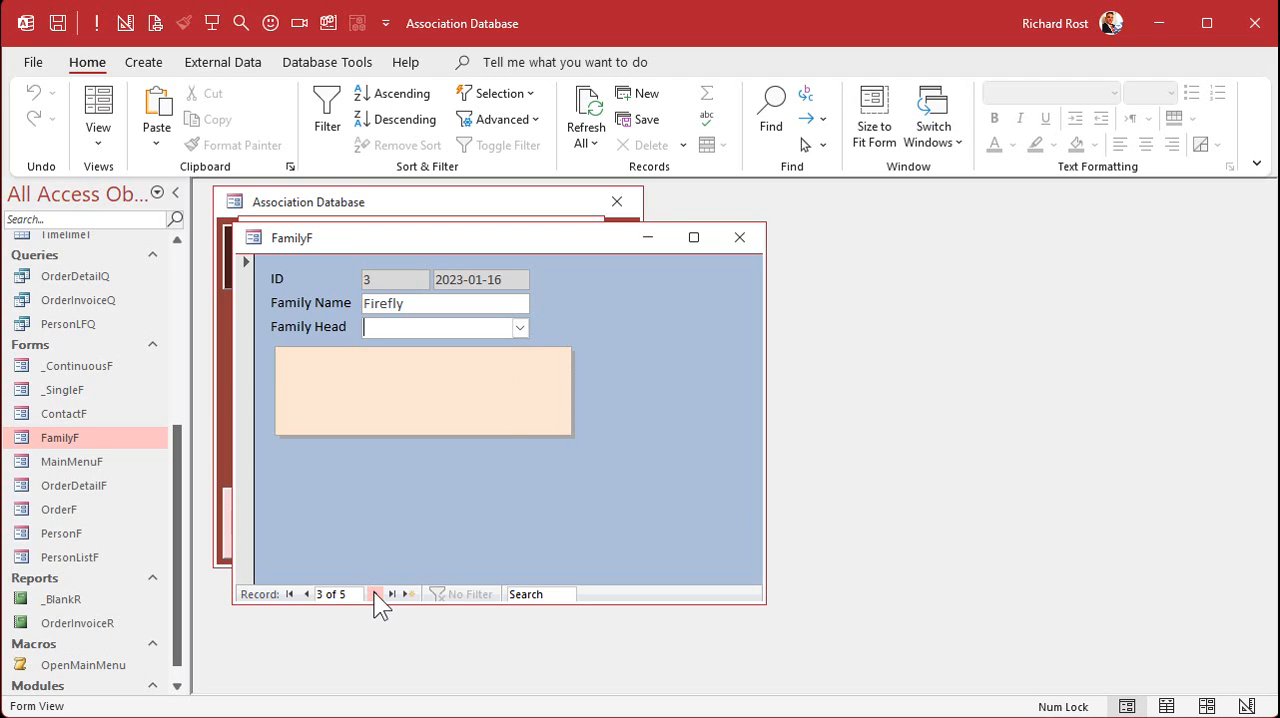
left_click(520, 328)
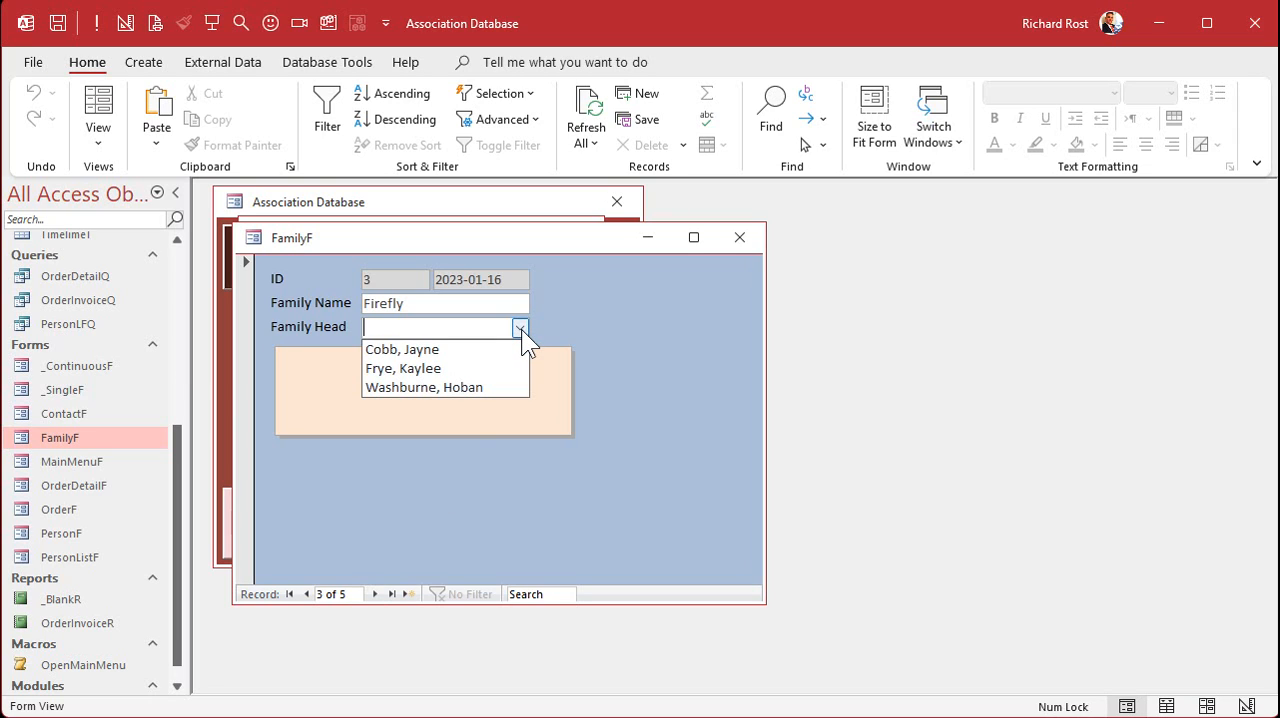
- Go through the remaining family records and a new blank record in FamilyF, checking the Family Head list on each
left_click(521, 329)
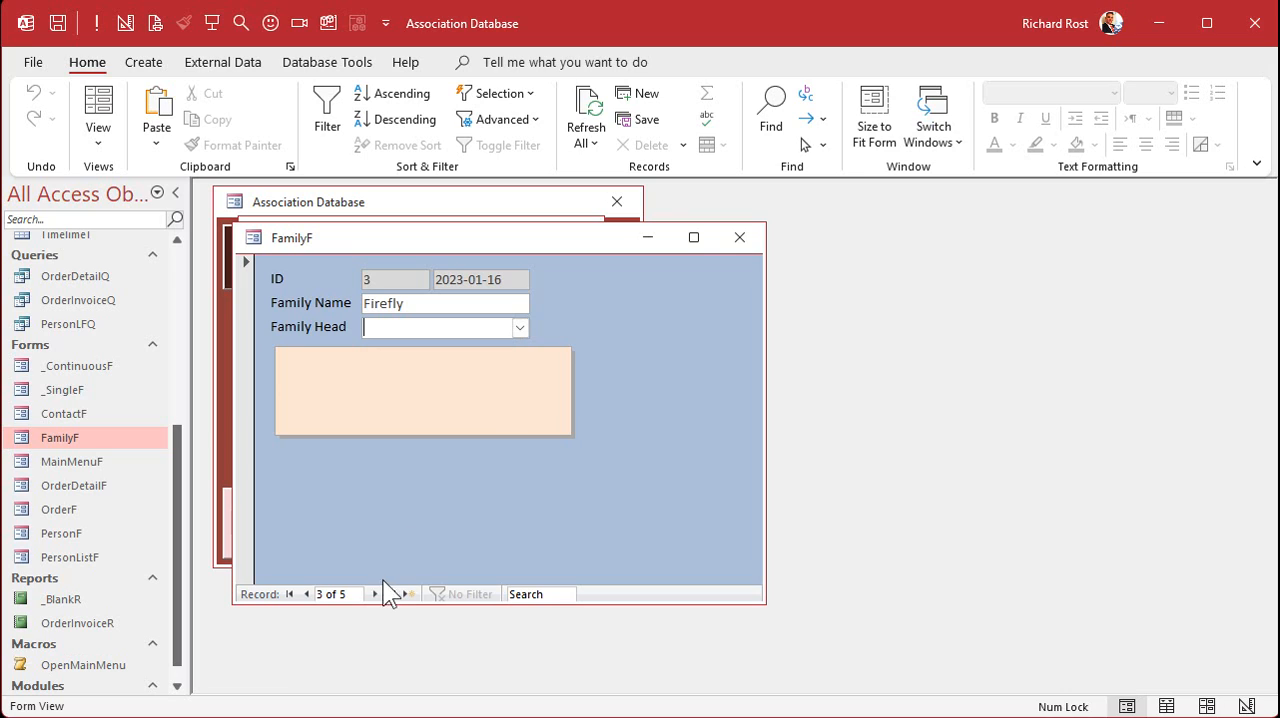
left_click(375, 594)
left_click(521, 330)
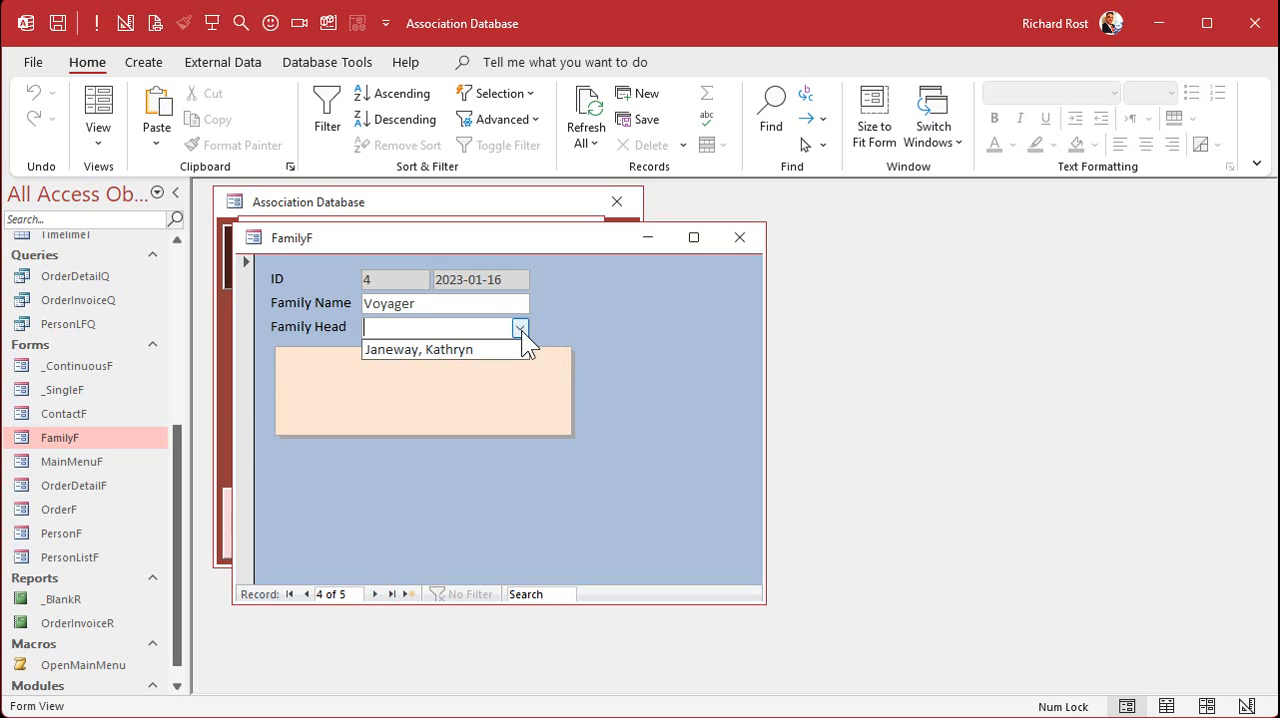
left_click(521, 330)
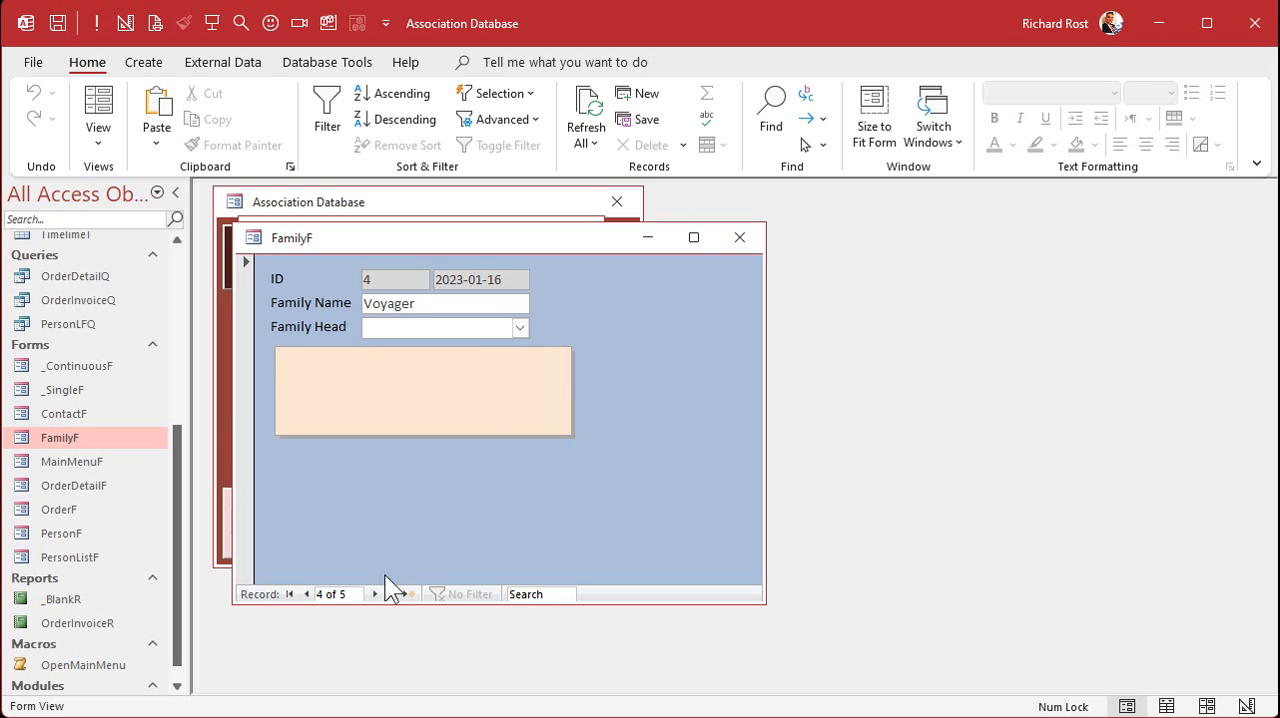
left_click(375, 594)
left_click(519, 327)
left_click(519, 327)
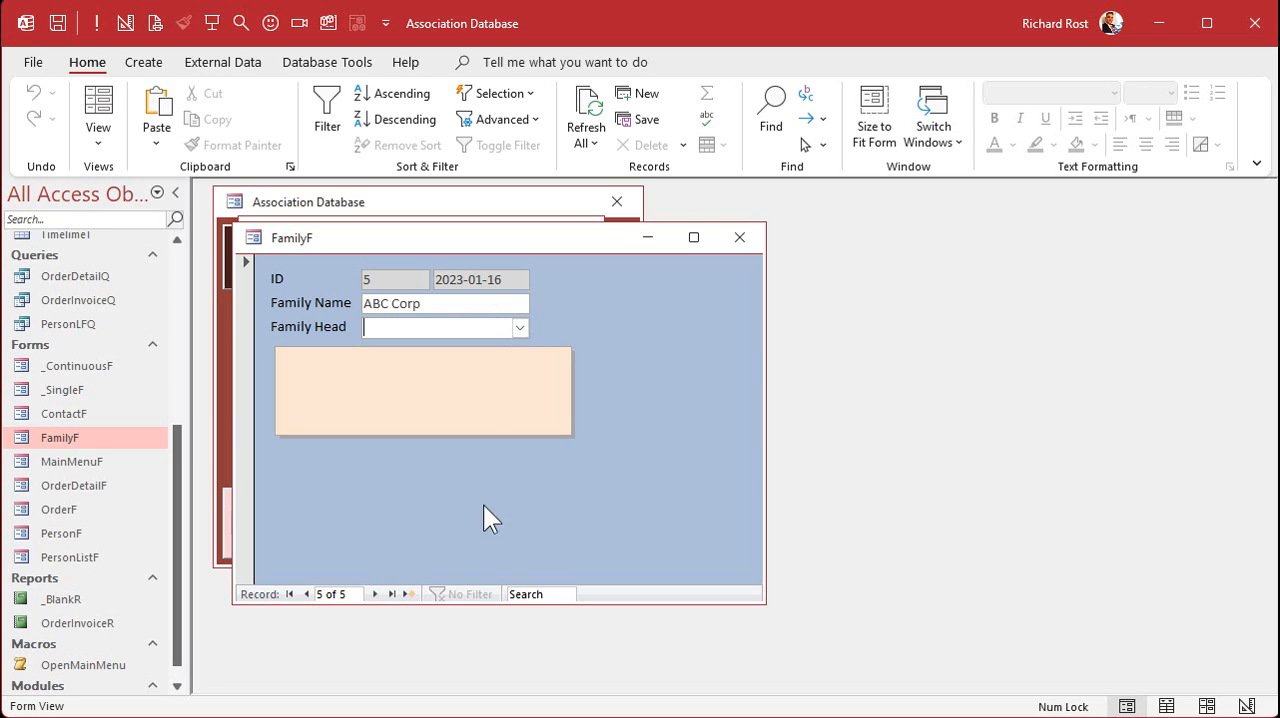
left_click(375, 594)
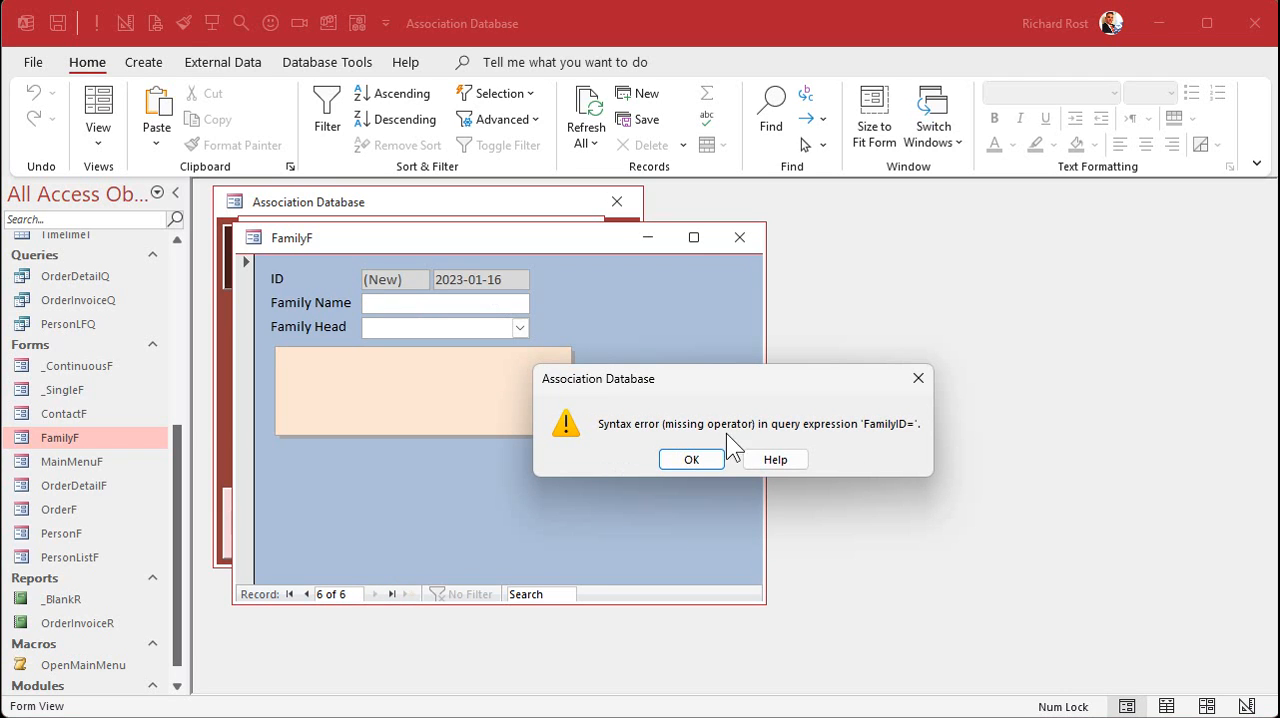
left_click(691, 460)
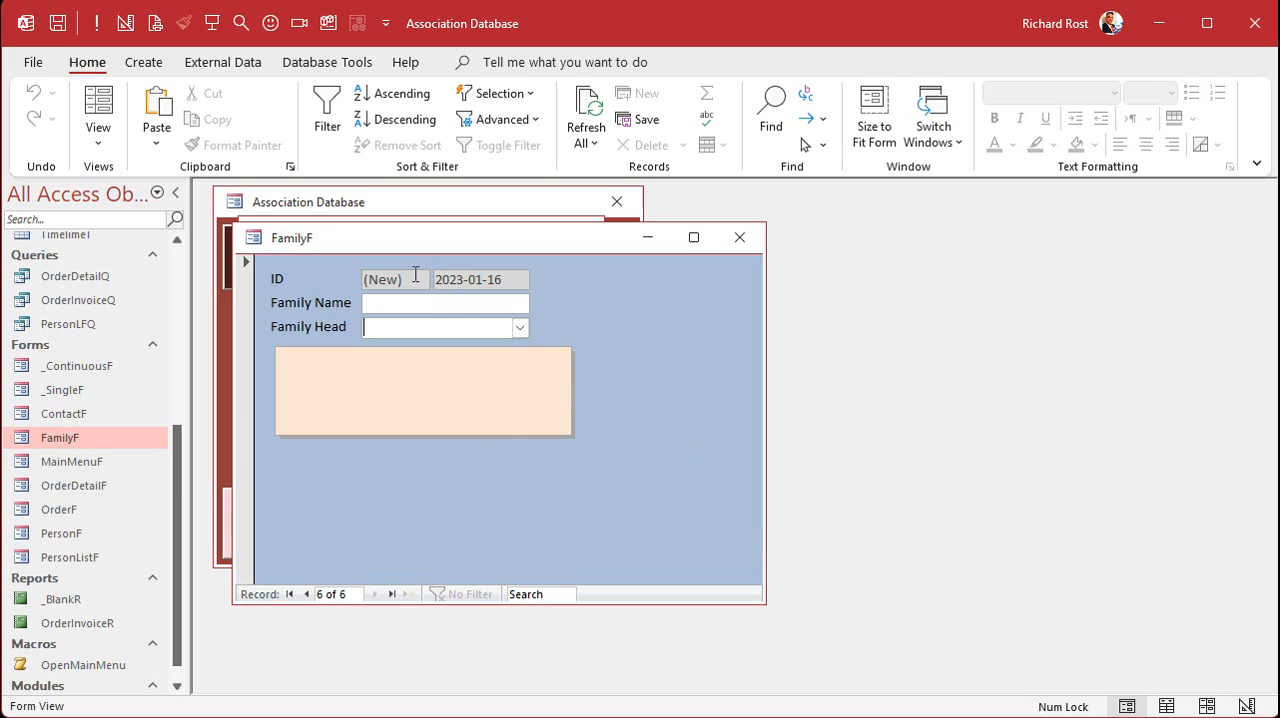
- Open FamilyF's code from Design view and add If IsNull(FamilyID) Then Exit Sub at the start of Form_Current
right_click(585, 315)
left_click(660, 387)
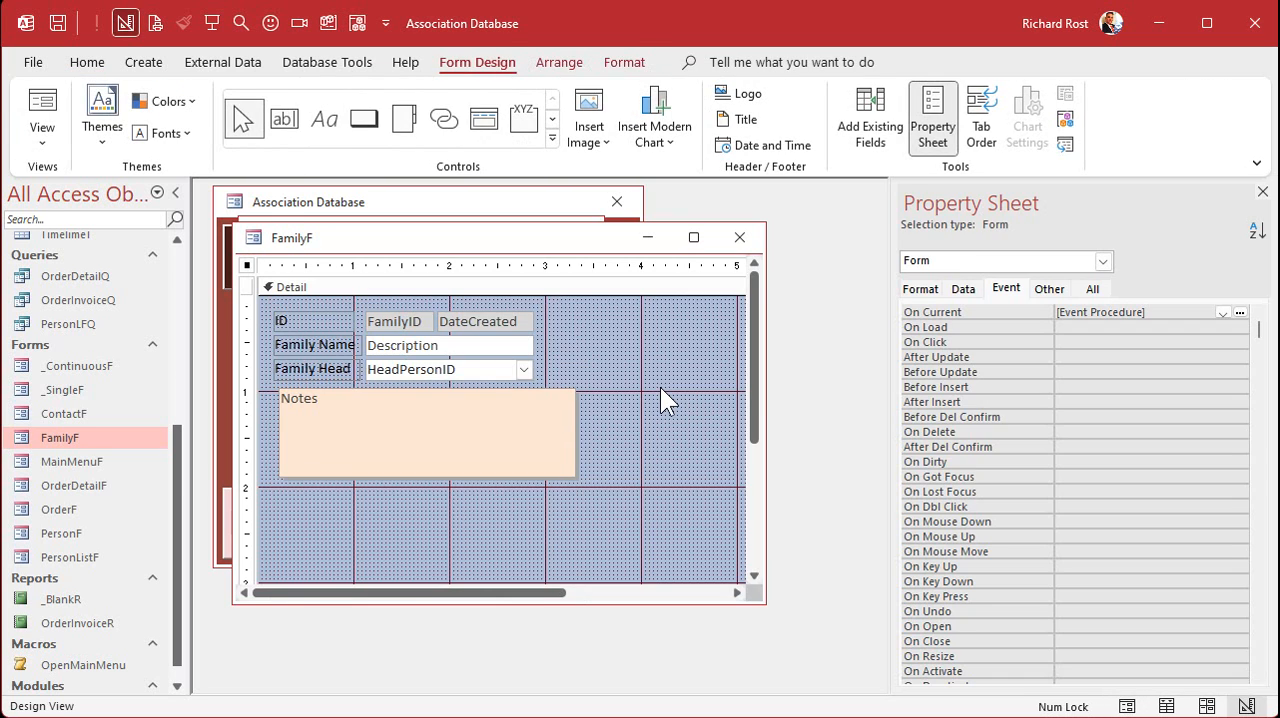
left_click(357, 22)
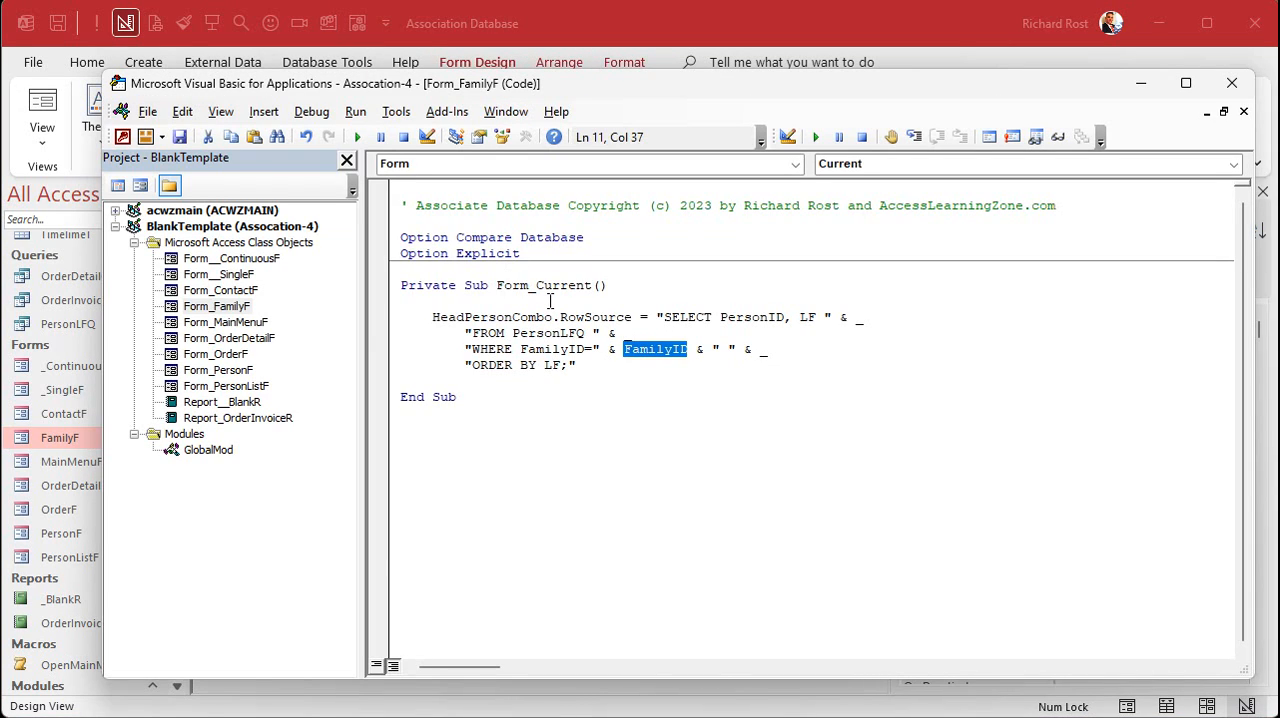
left_click(550, 301)
key("Return")
key("Tab")
type("i")
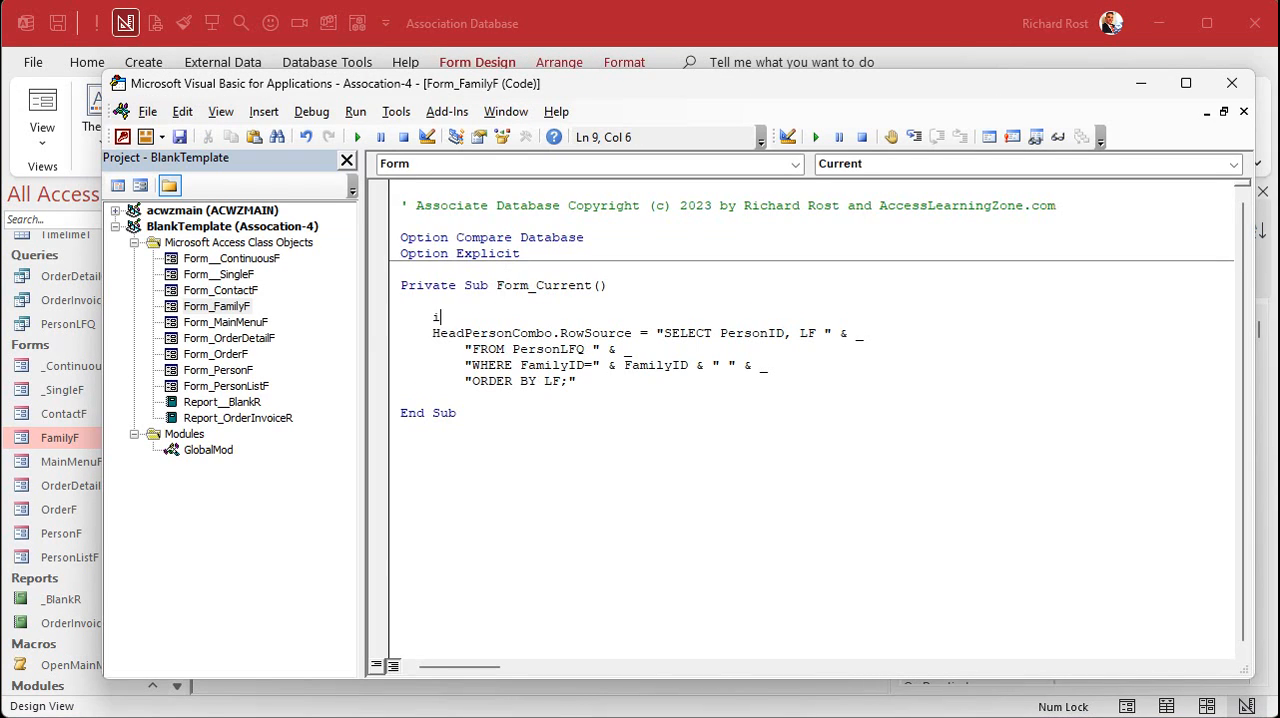
type("f isnull(")
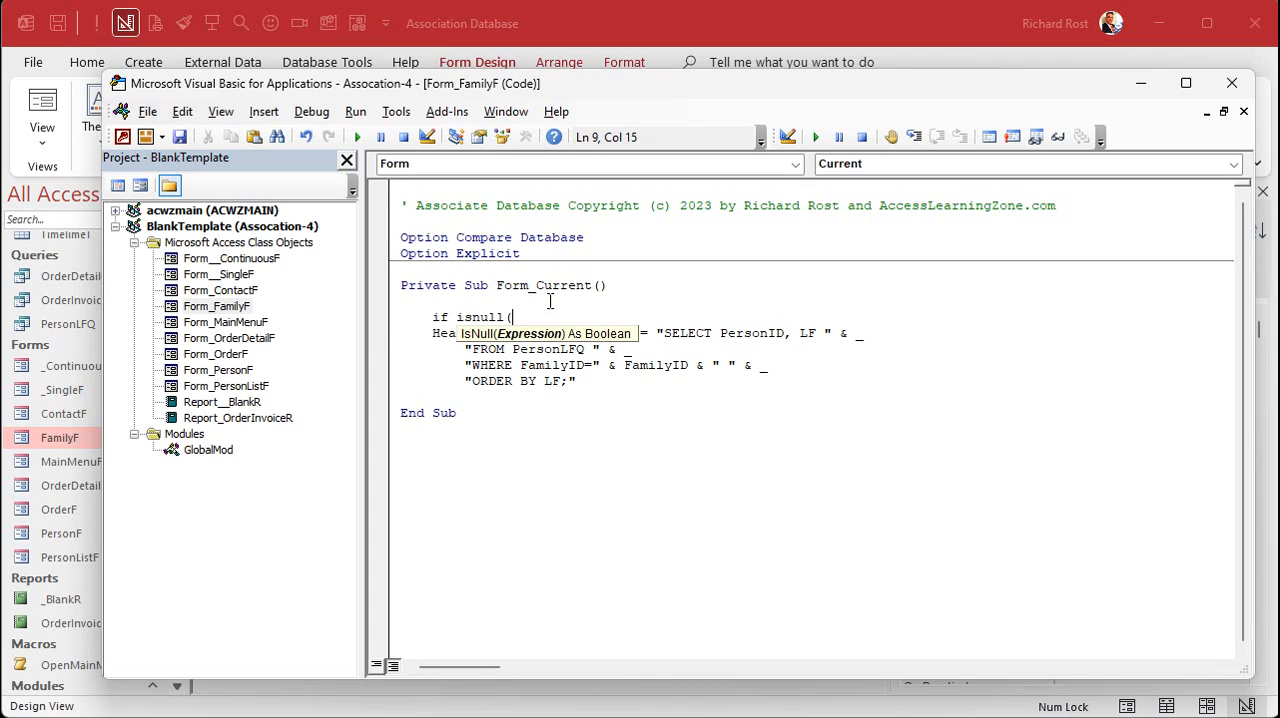
type("FamilyID) then exit sub")
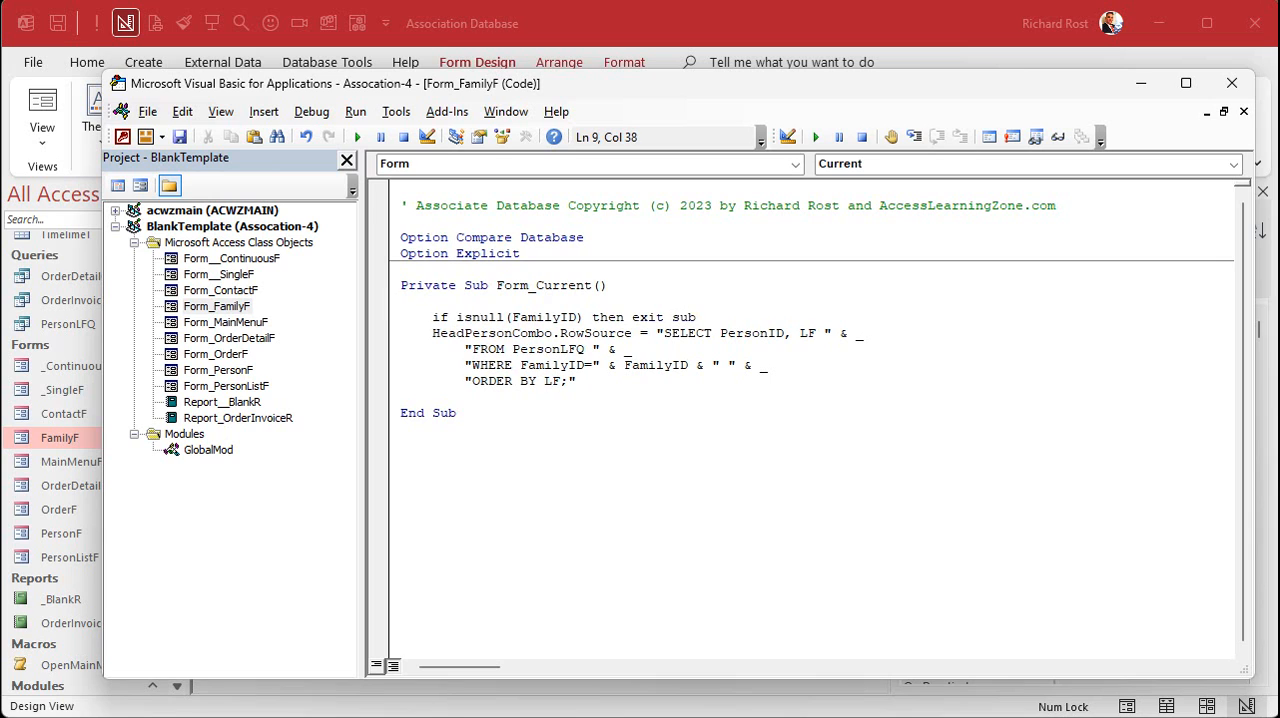
key("Up")
- Close and reopen FamilyF, move through the records to a new blank one, and check its Family Head list
left_click(666, 34)
left_click(739, 238)
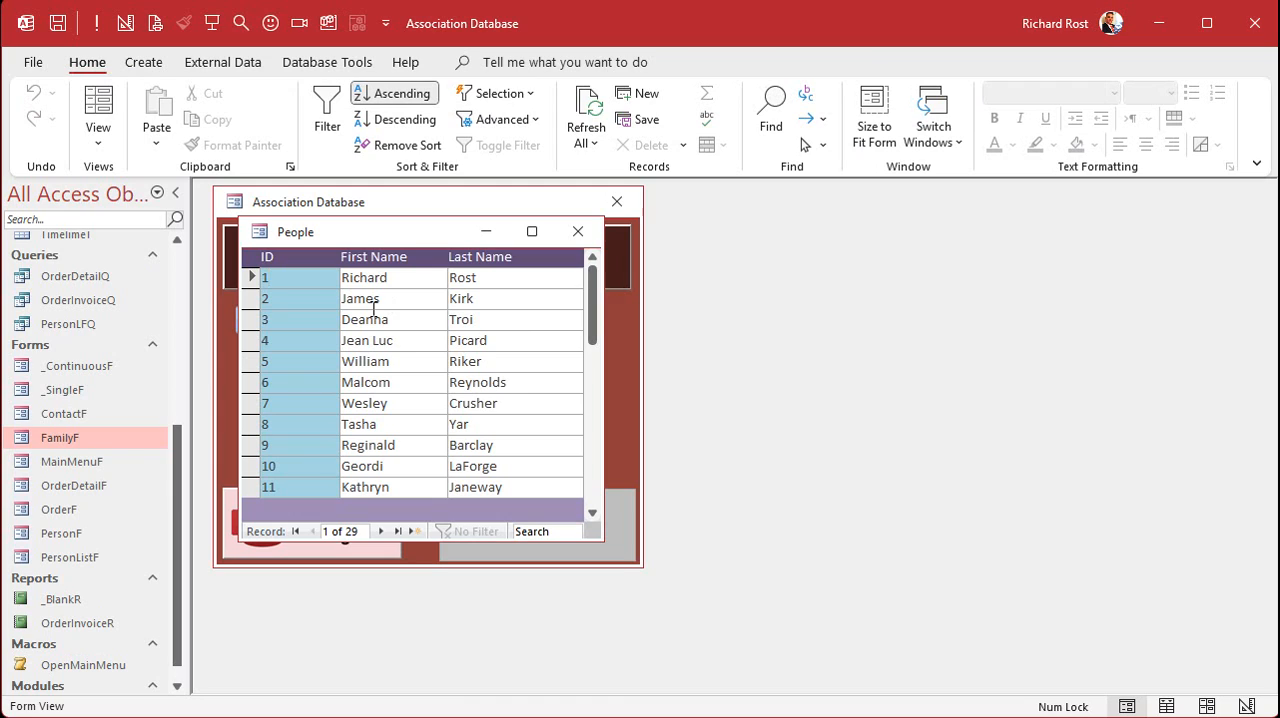
double_click(91, 437)
left_click(376, 594)
left_click(376, 594)
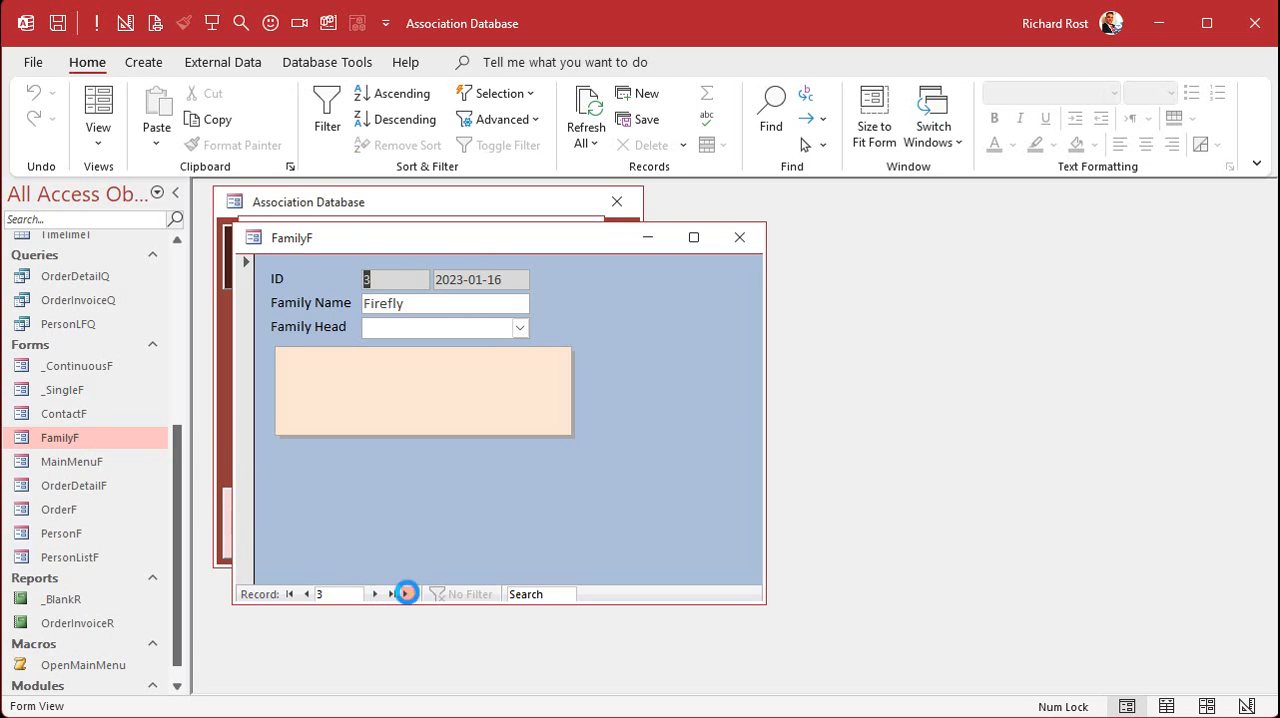
left_click(409, 594)
left_click(518, 329)
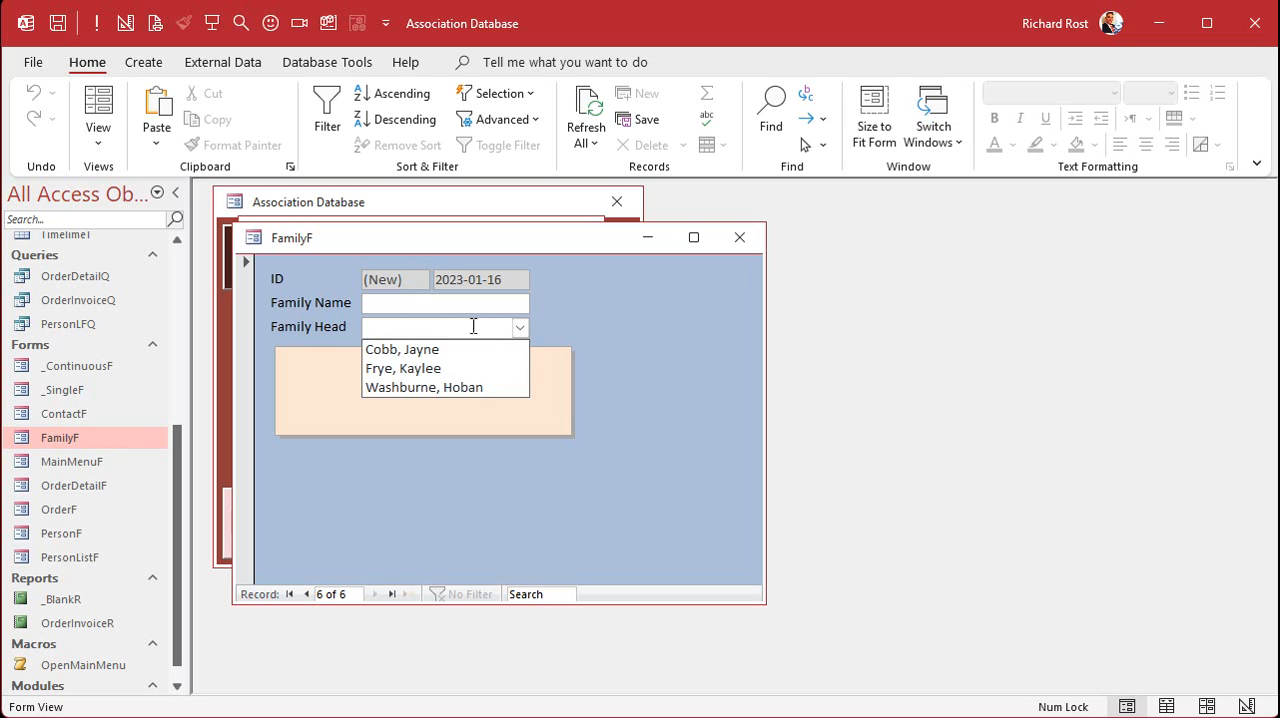
left_click(649, 317)
- Expand the IsNull check in Form_Current into a block, with Exit Sub on its own line and a closing End If
left_click(560, 716)
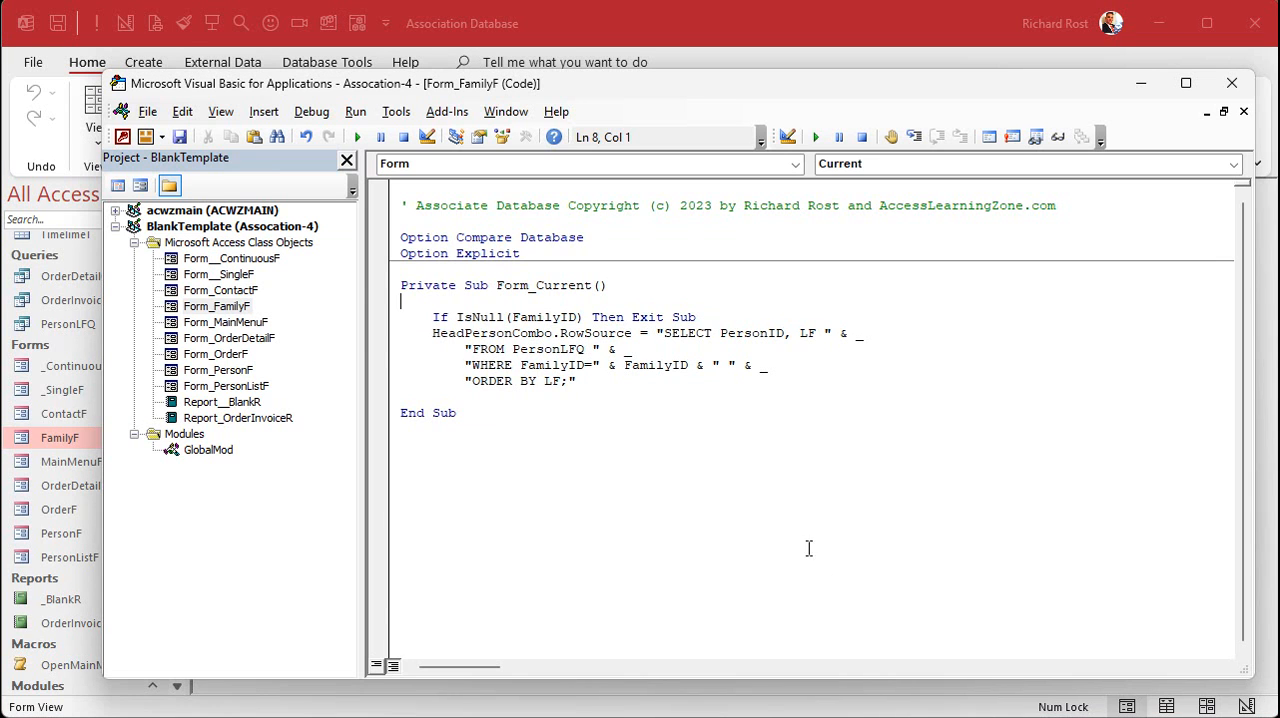
left_click(723, 318)
key("Return")
key("Tab")
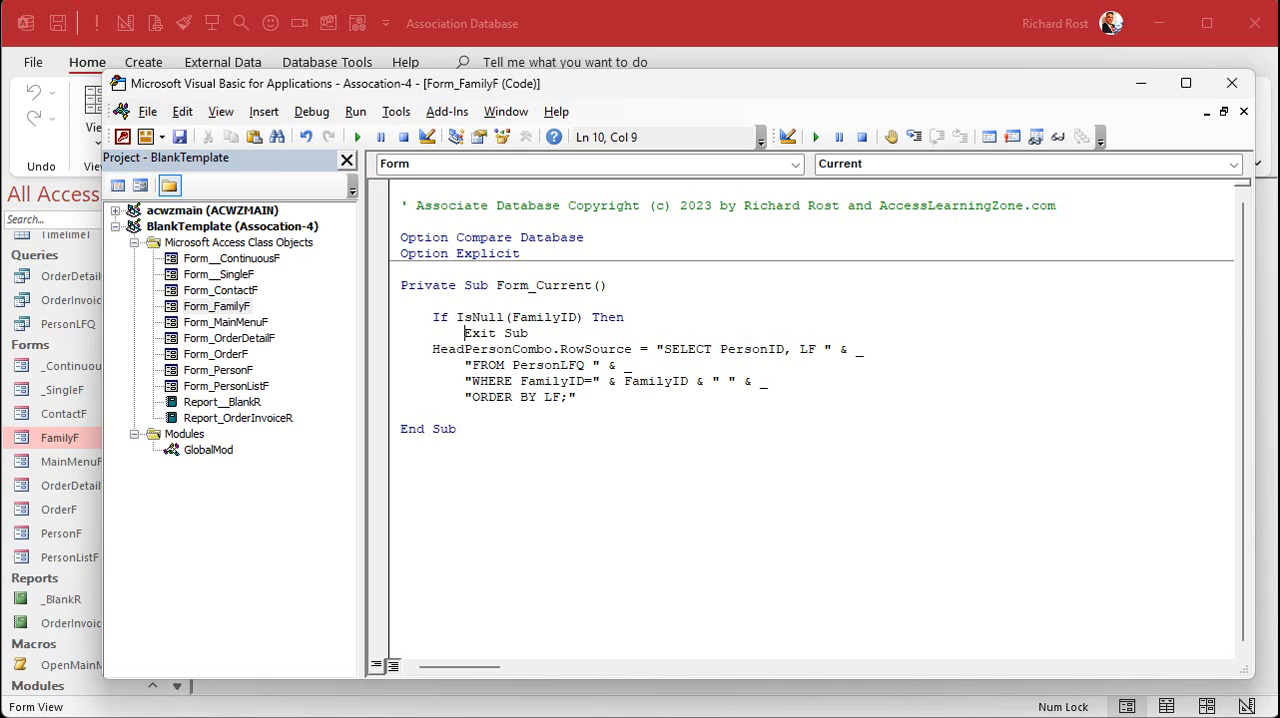
key("End")
key("Return")
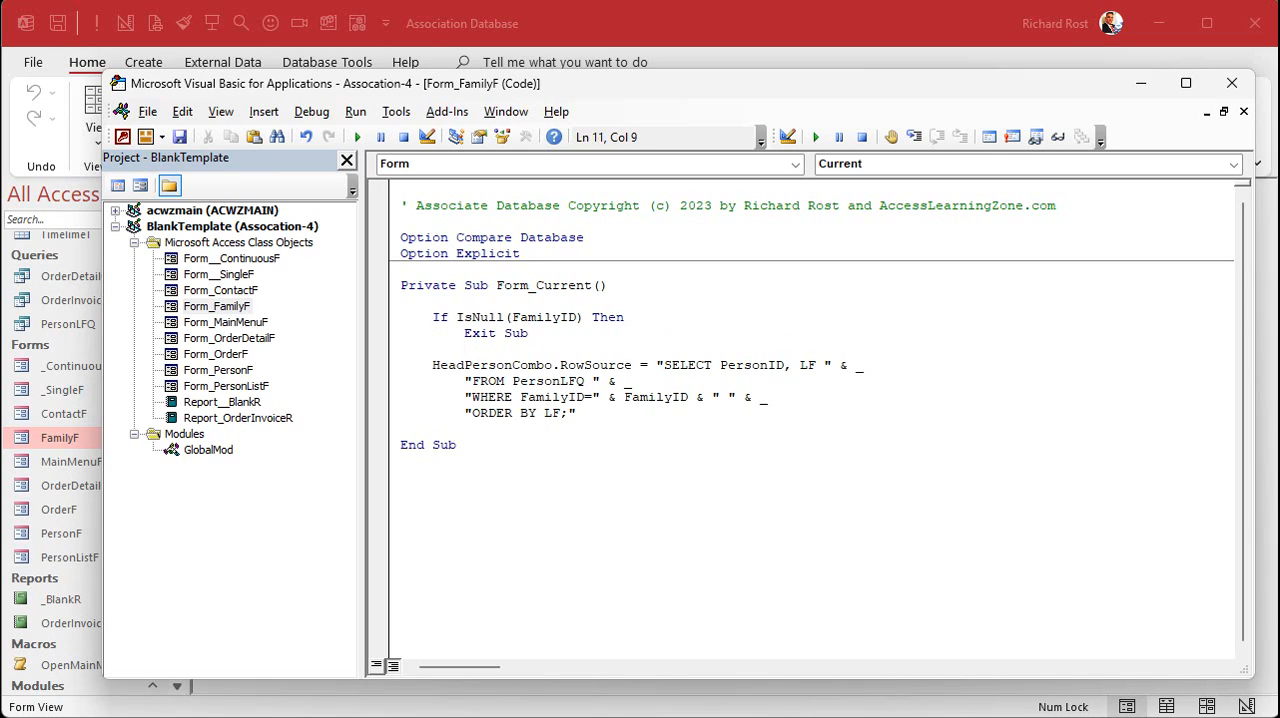
key("BackSpace")
type("end if")
key("Up")
- Add HeadPersonCombo.RowSource = "" before Exit Sub in the IsNull block, and leave a blank line after End If
left_click_drag(433, 365, 657, 365)
key("ctrl+c")
left_click(663, 318)
key("Return")
key("ctrl+v")
type("\"\"")
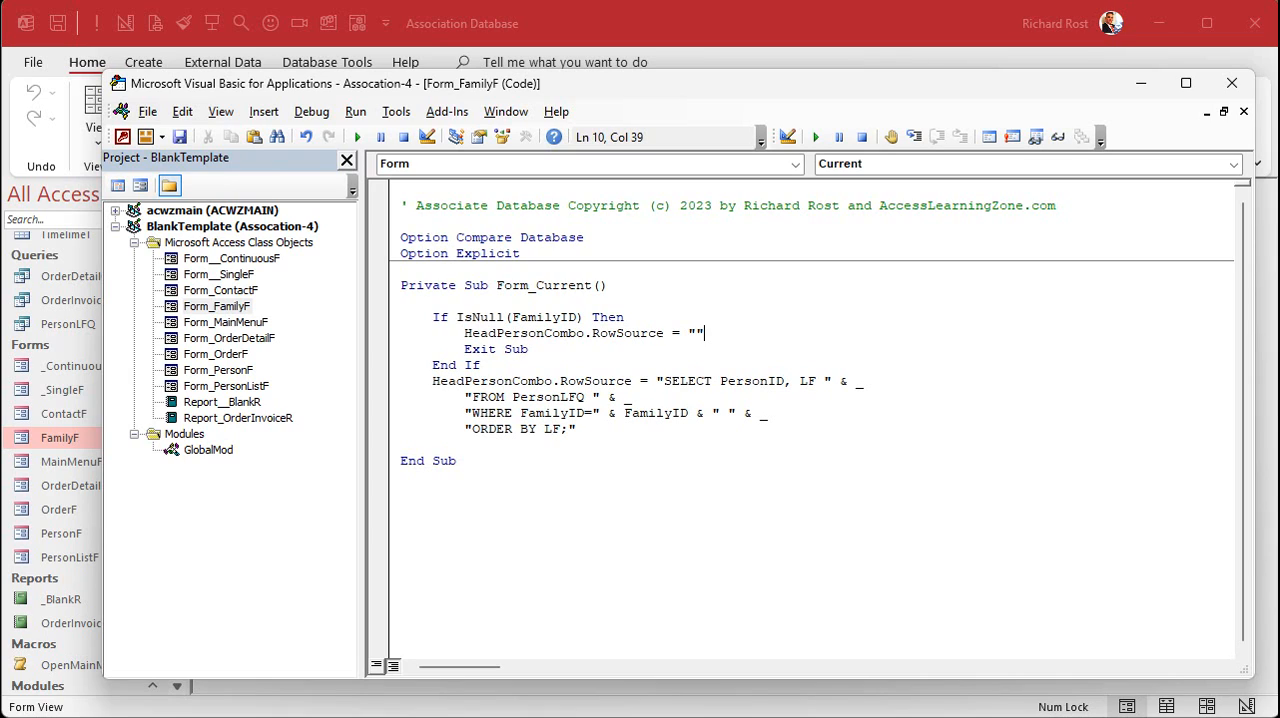
key("Down")
key("Down")
key("Return")
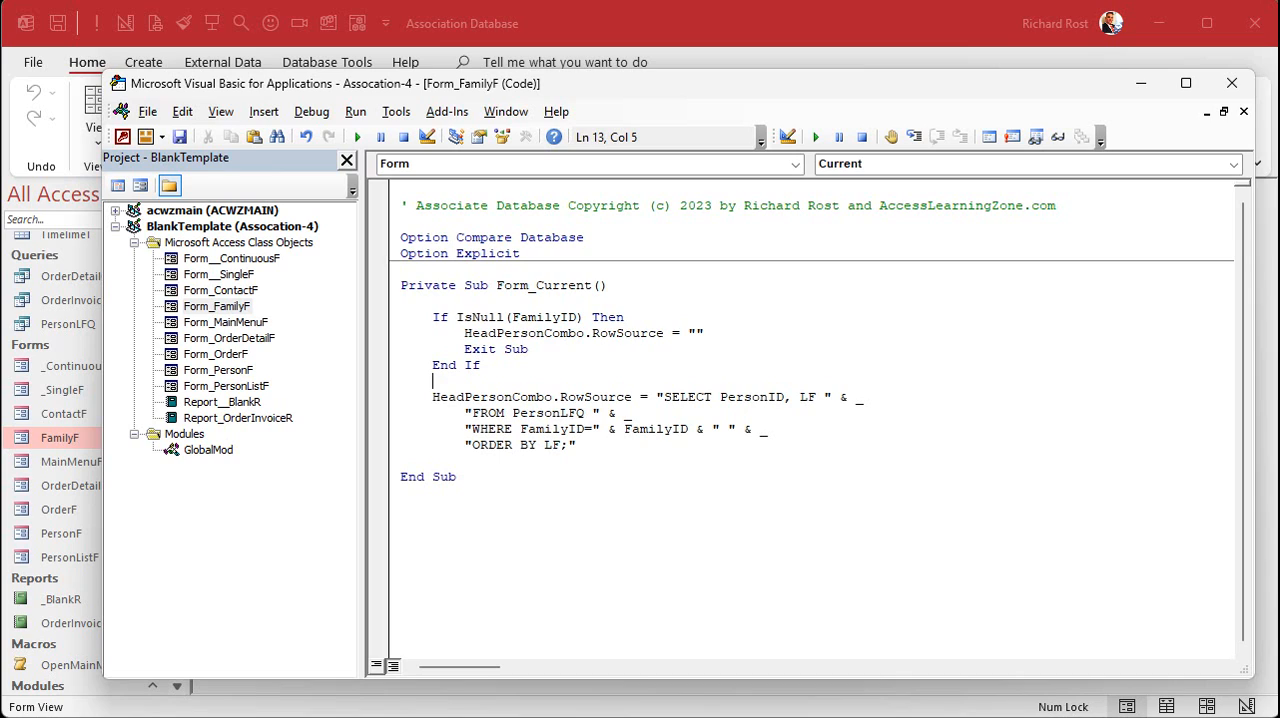
- Close and reopen FamilyF, go straight to a new blank record, and check the Family Head list there
left_click(738, 331)
left_click(740, 17)
left_click(740, 236)
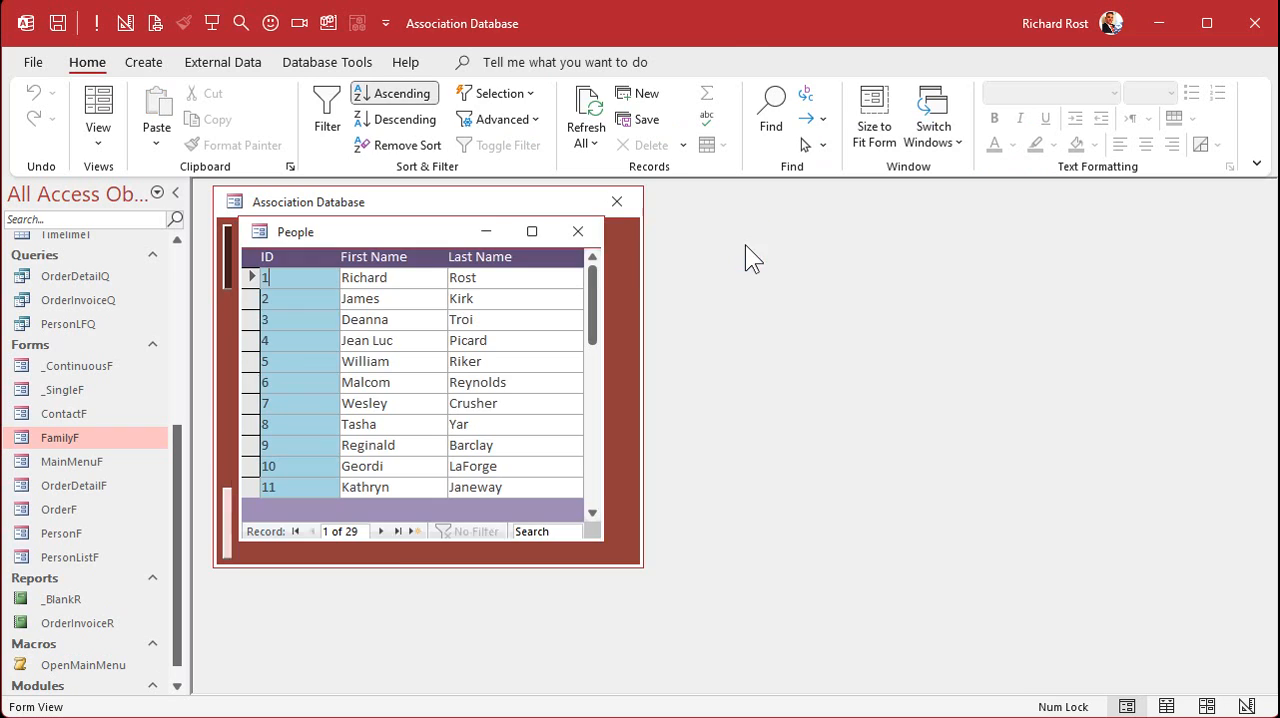
double_click(96, 431)
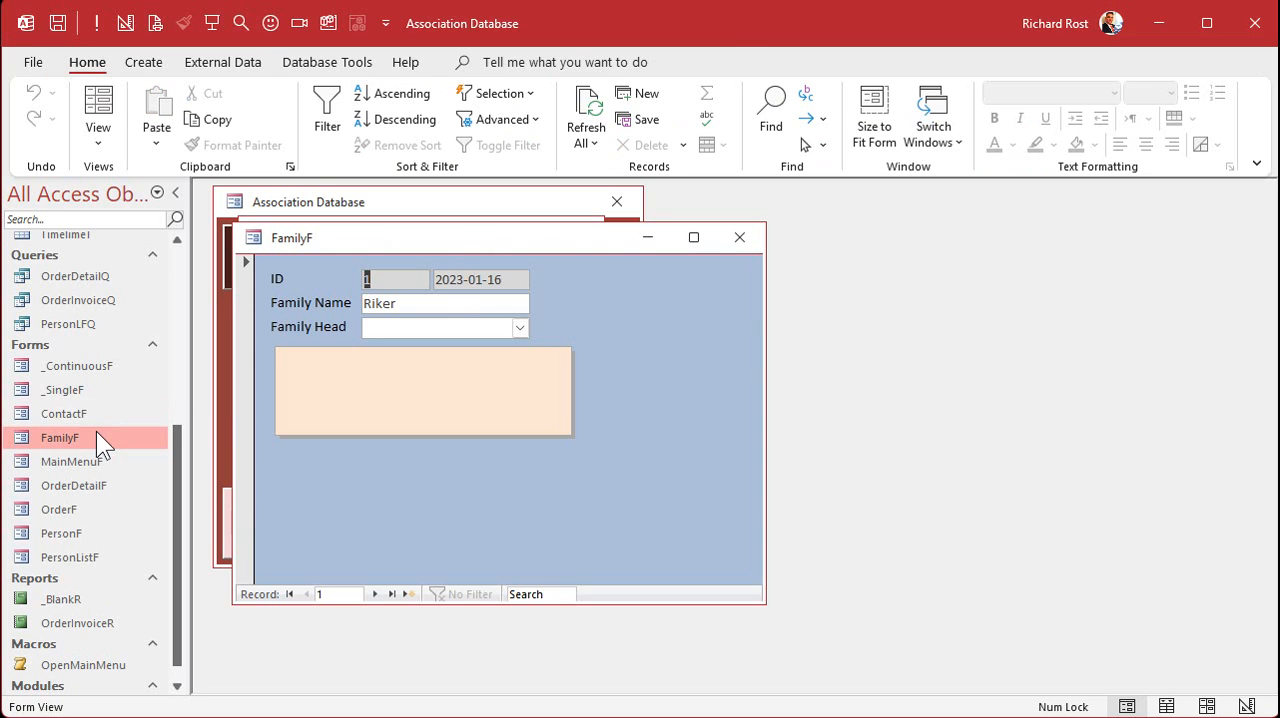
left_click(408, 594)
left_click(520, 328)
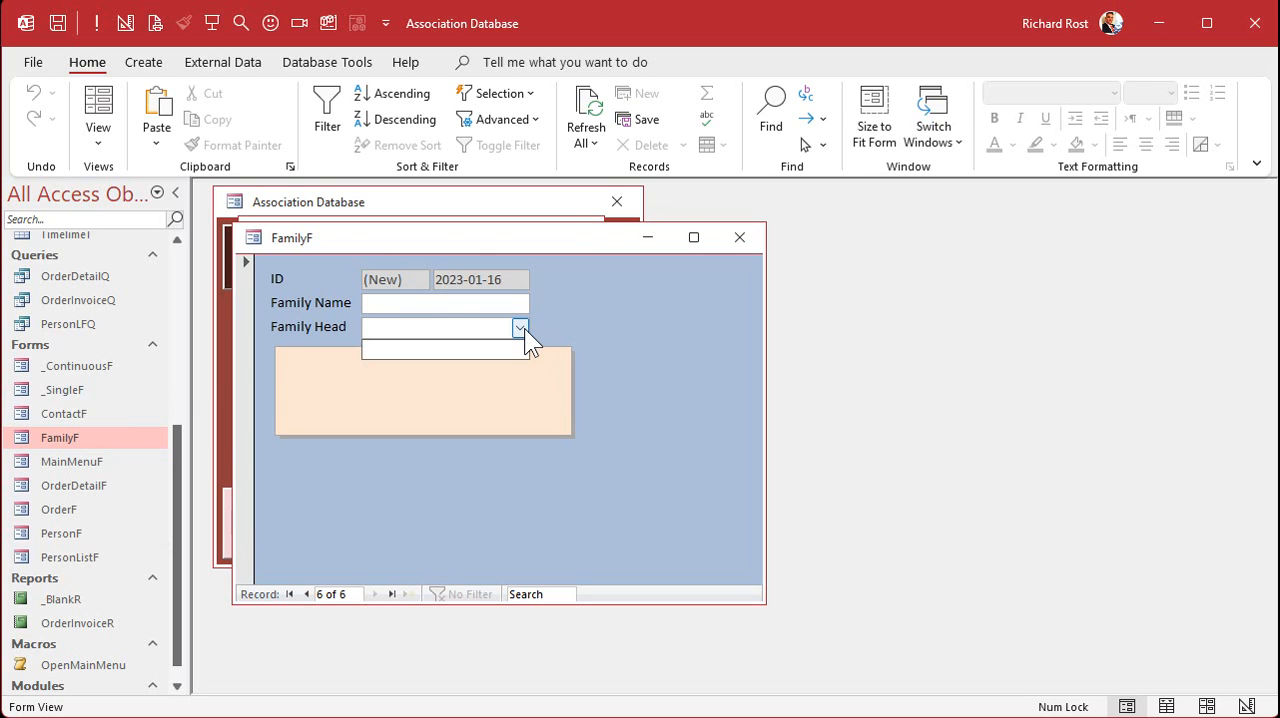
left_click(522, 328)
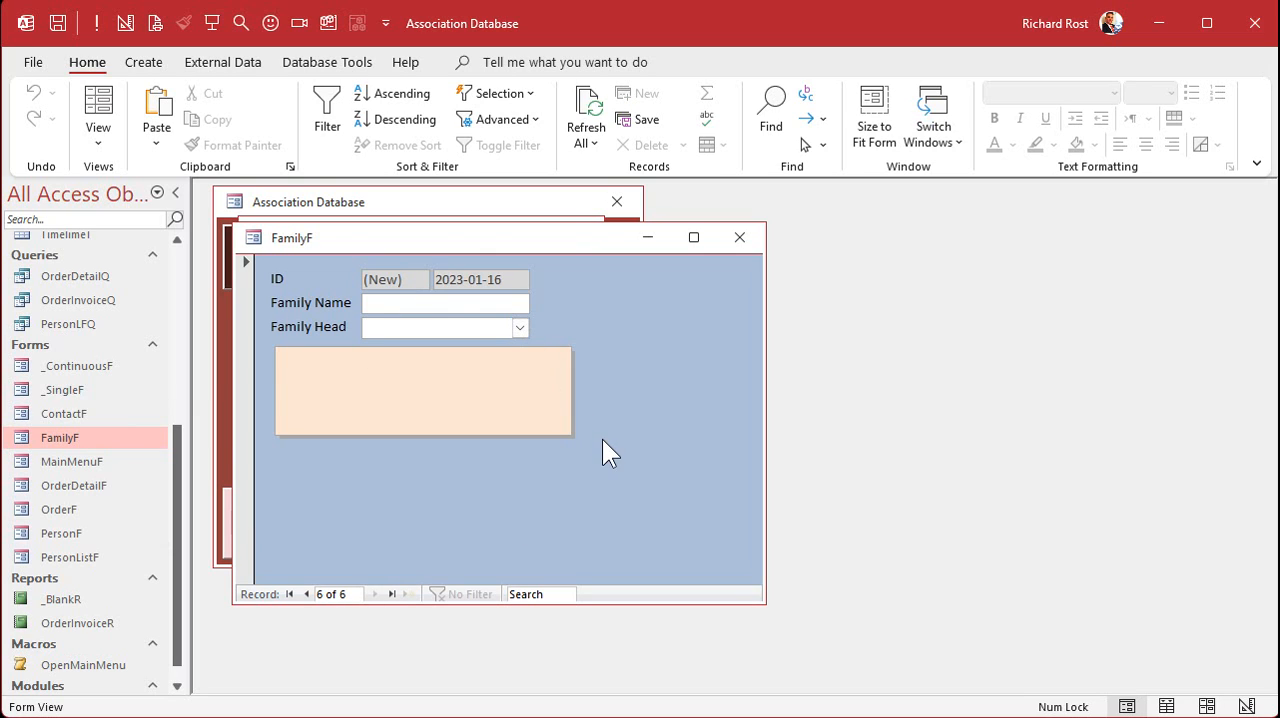
- Reopen FamilyF on its first record, open PersonF beside it to review the Family field, and close PersonF
left_click(738, 237)
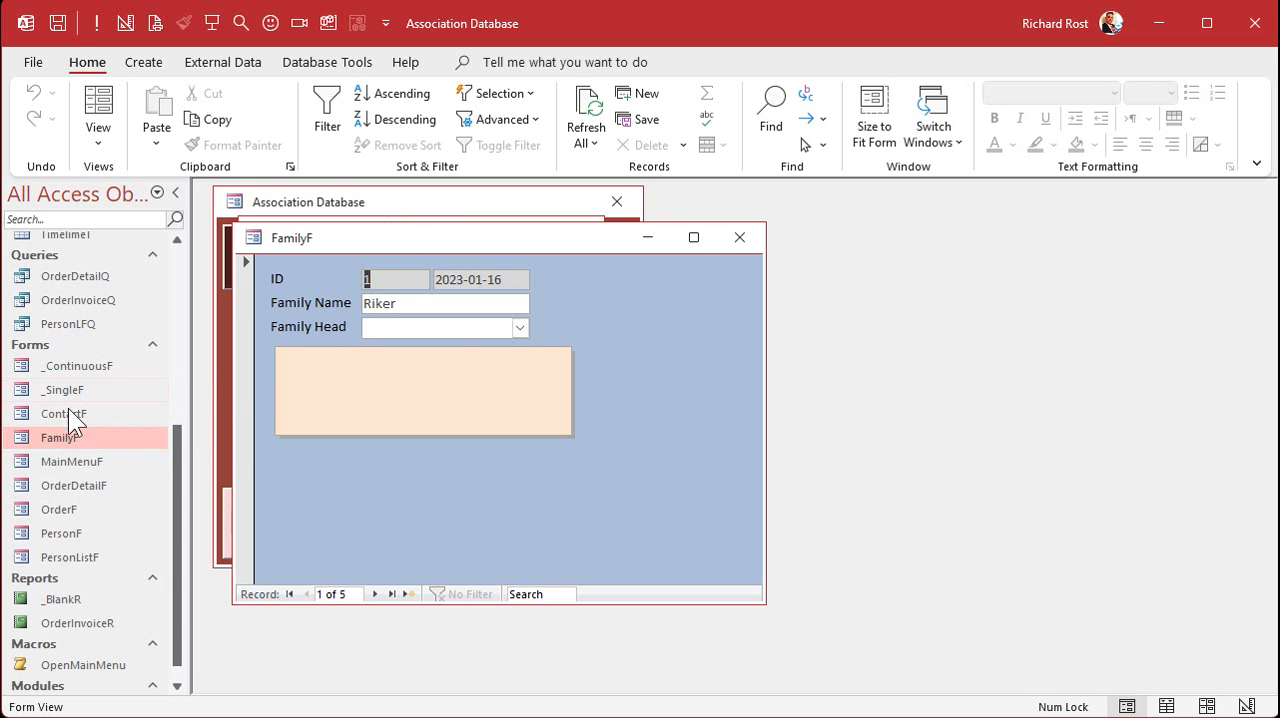
double_click(78, 533)
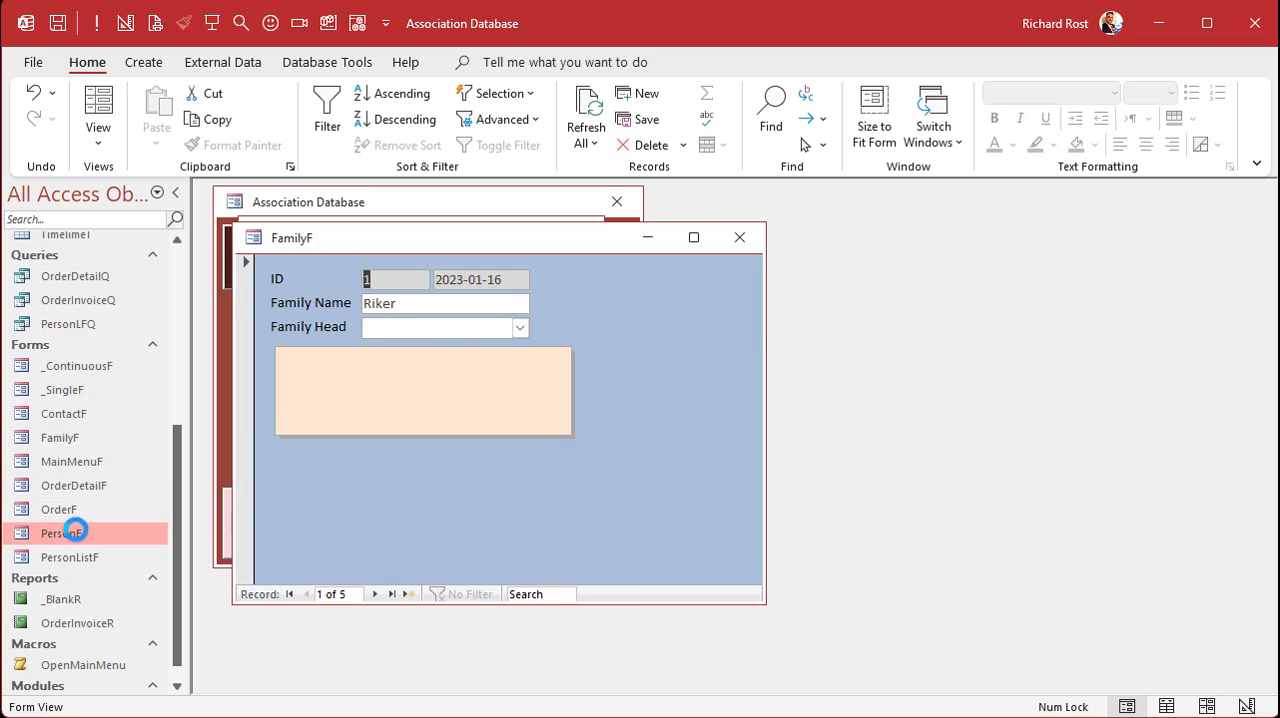
left_click_drag(430, 234, 587, 253)
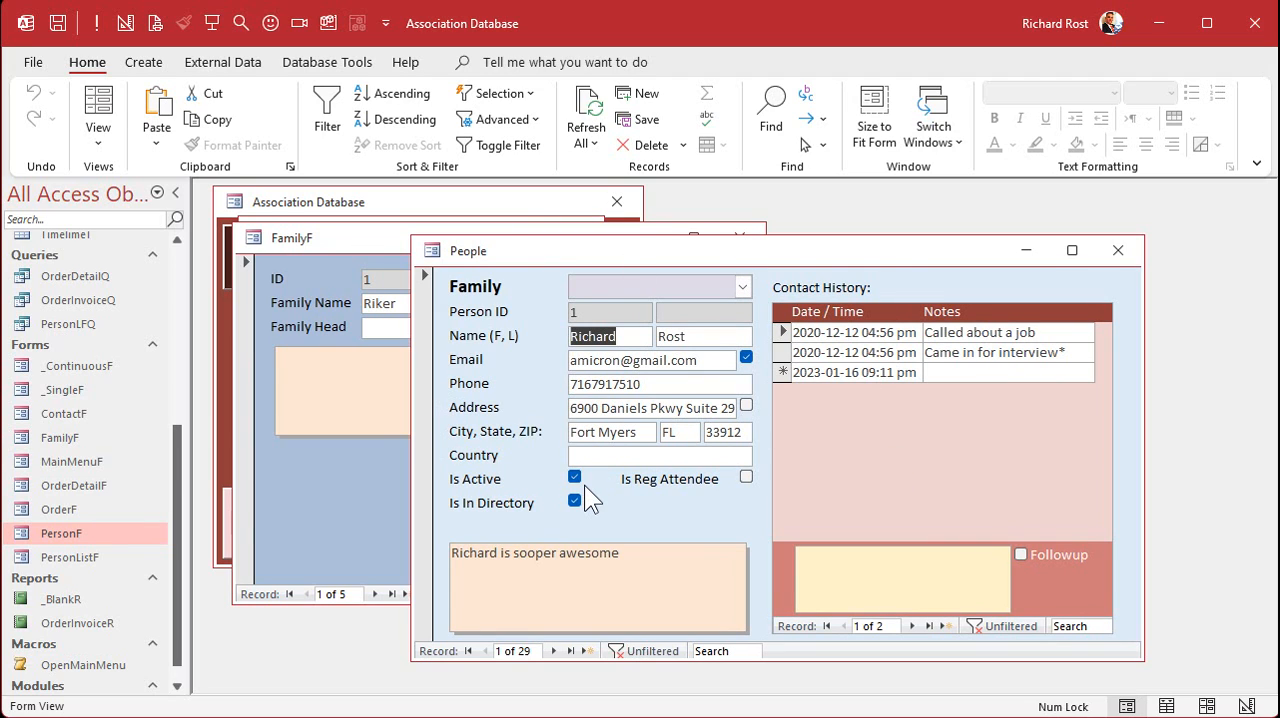
left_click(632, 288)
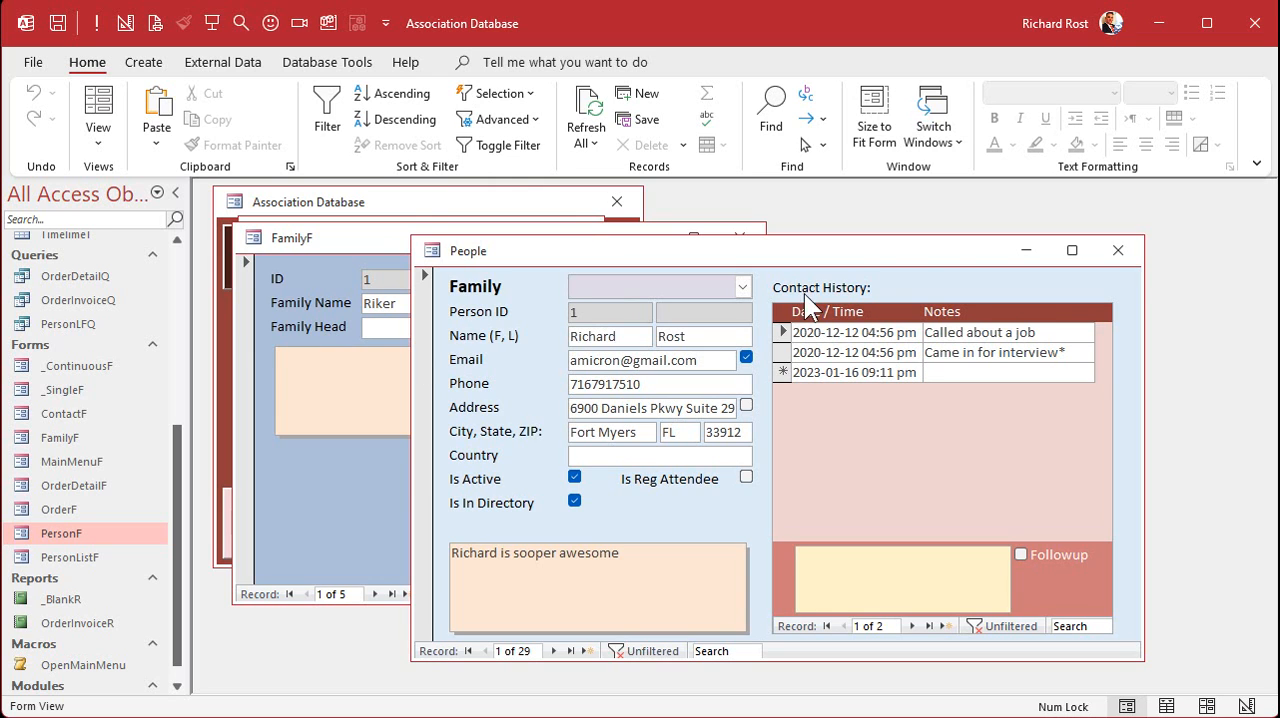
left_click(1117, 251)
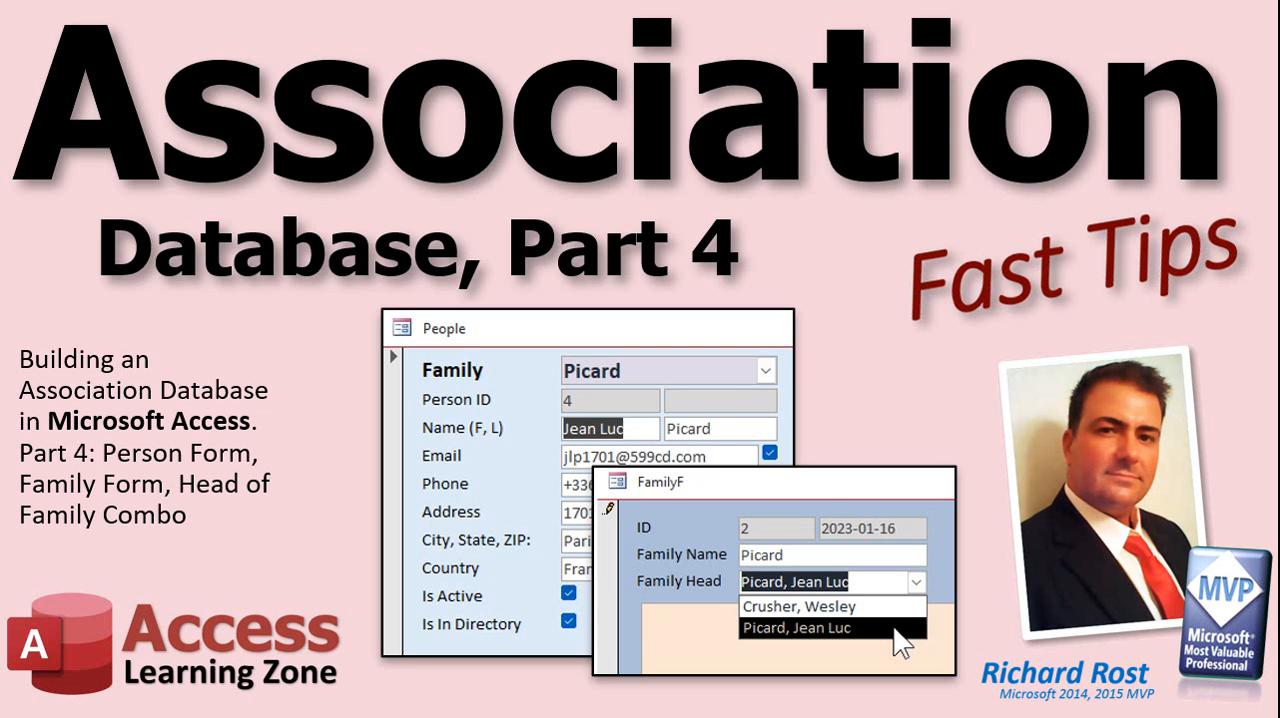